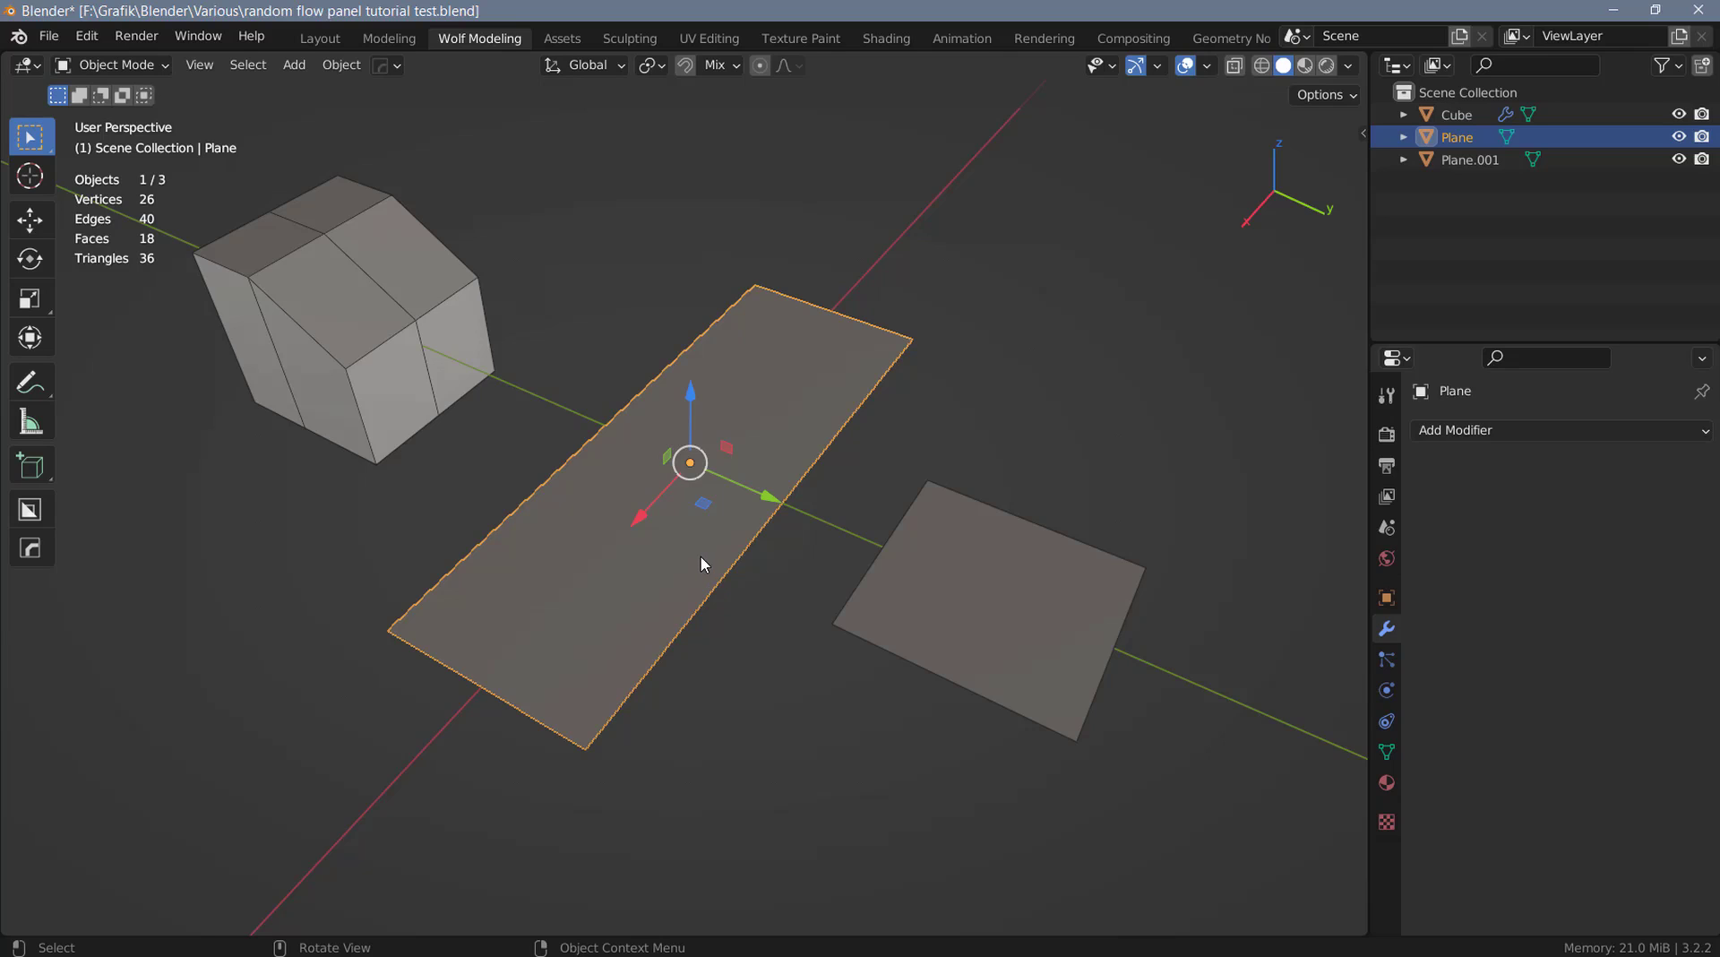
Subdivide the whole elongated plane three times with one cut each and return to Object Mode.
{"action": "key", "text": "Tab"}
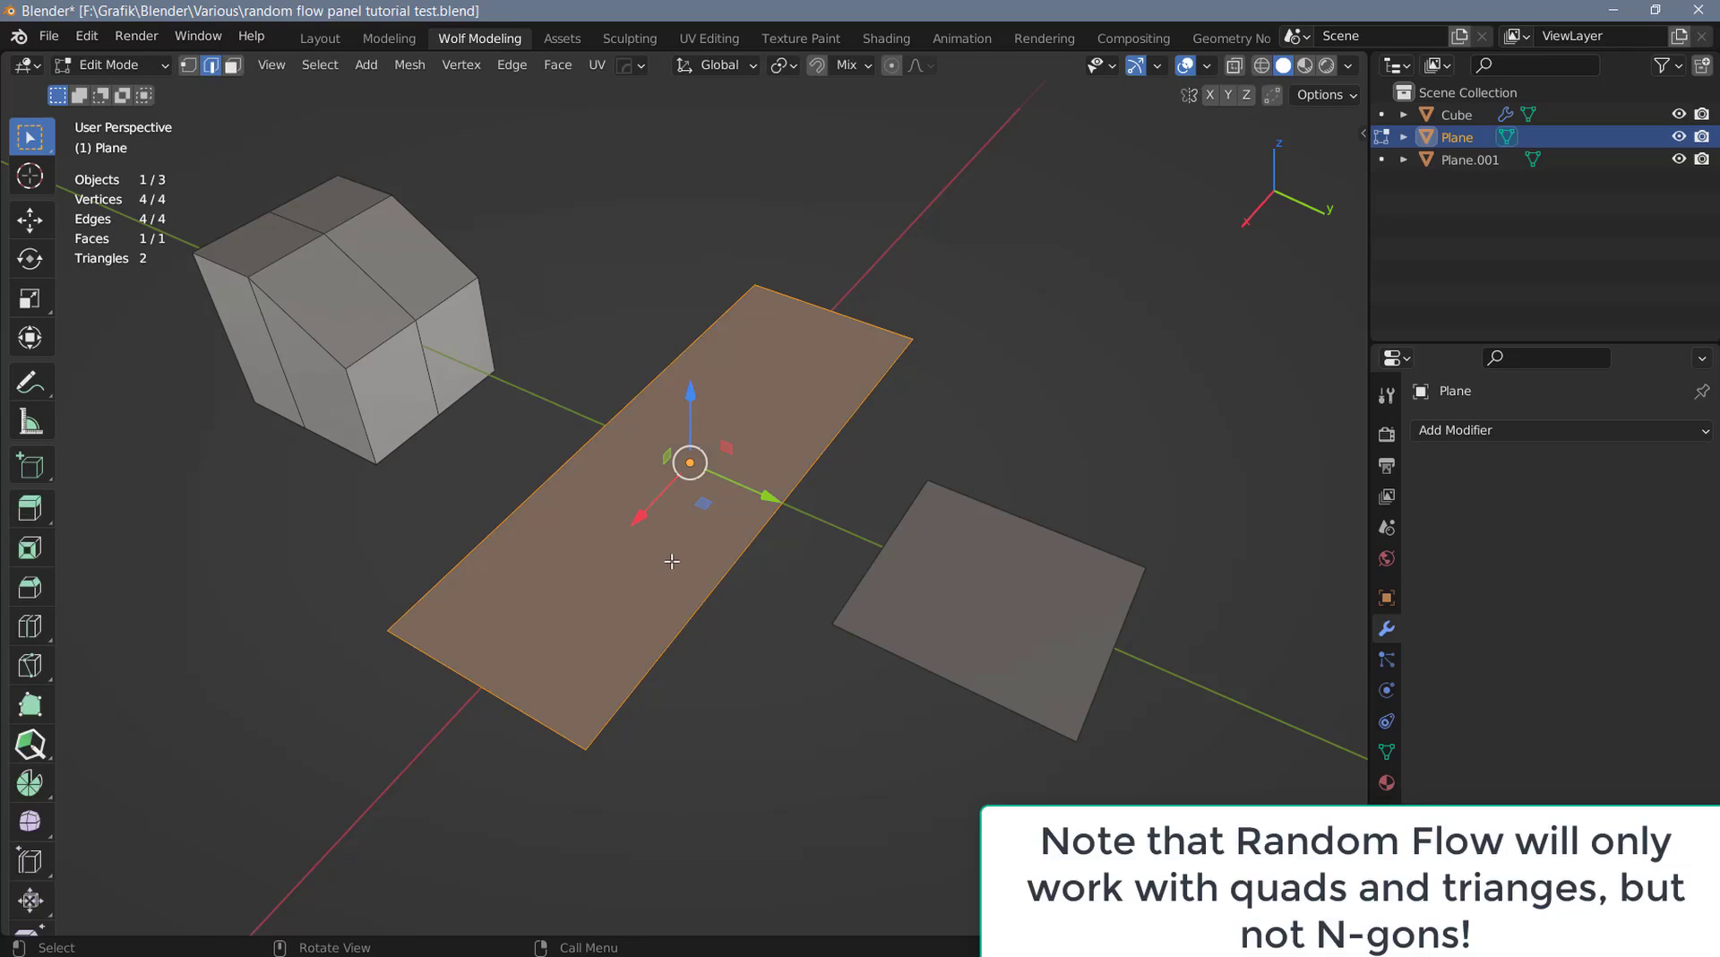
{"action": "key", "text": "shift+r"}
{"action": "key", "text": "shift+r"}
{"action": "key", "text": "shift+r"}
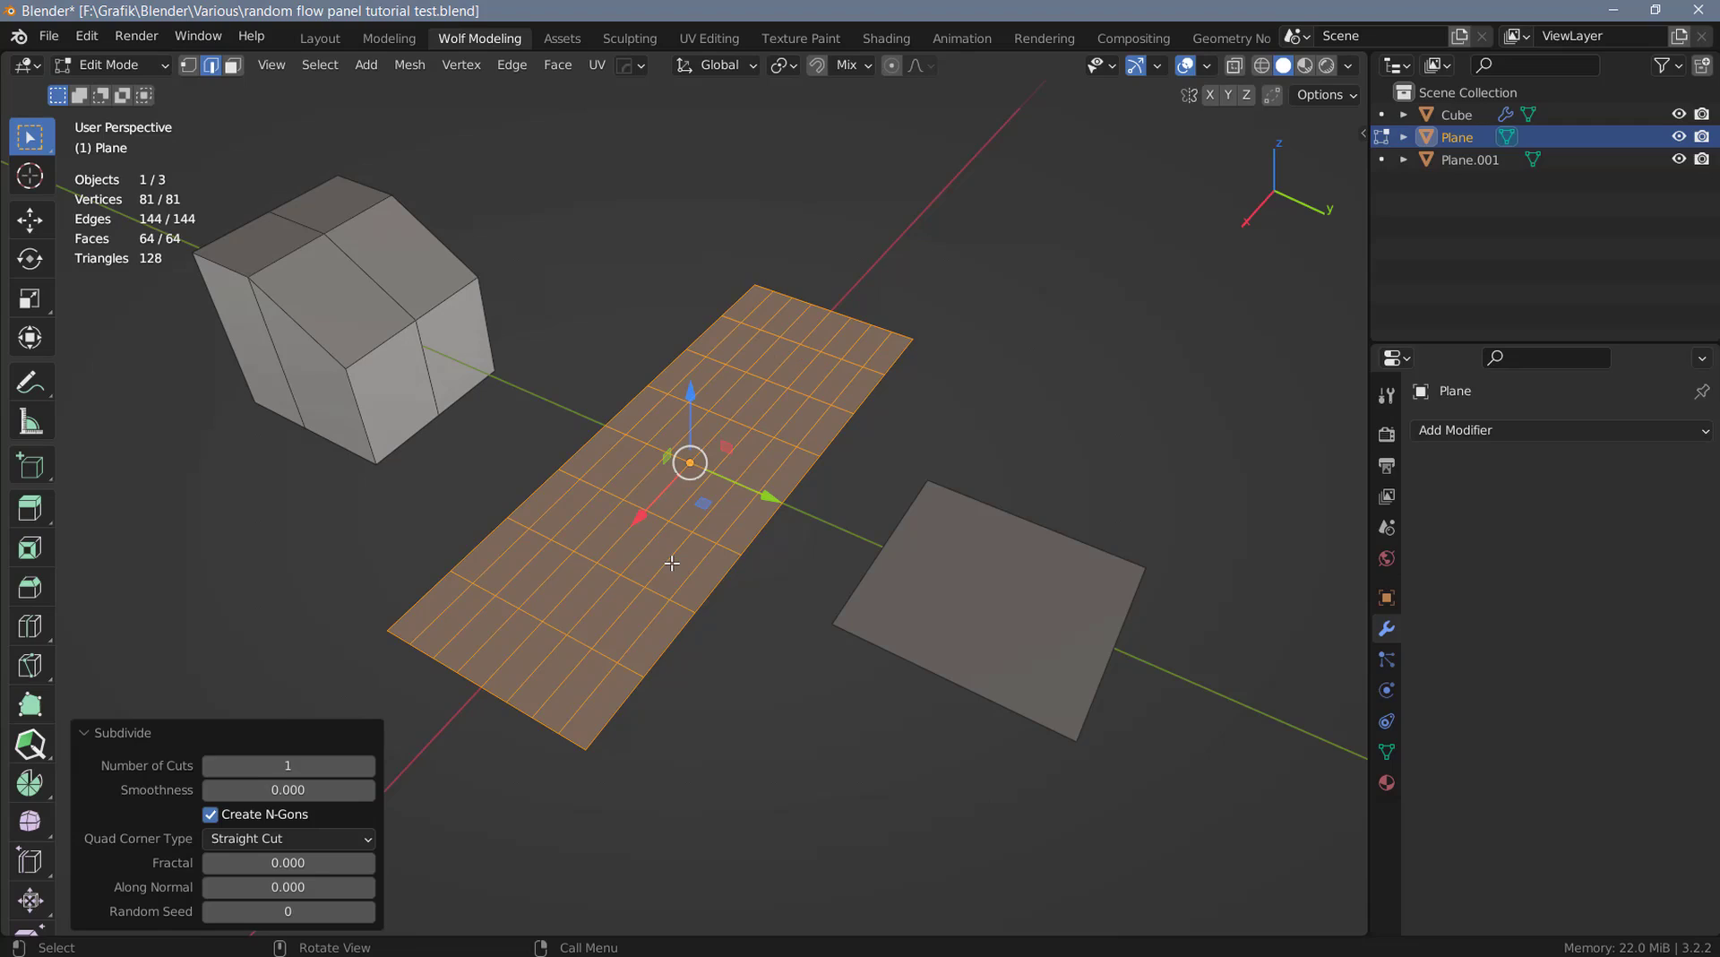
{"action": "key", "text": "Tab"}
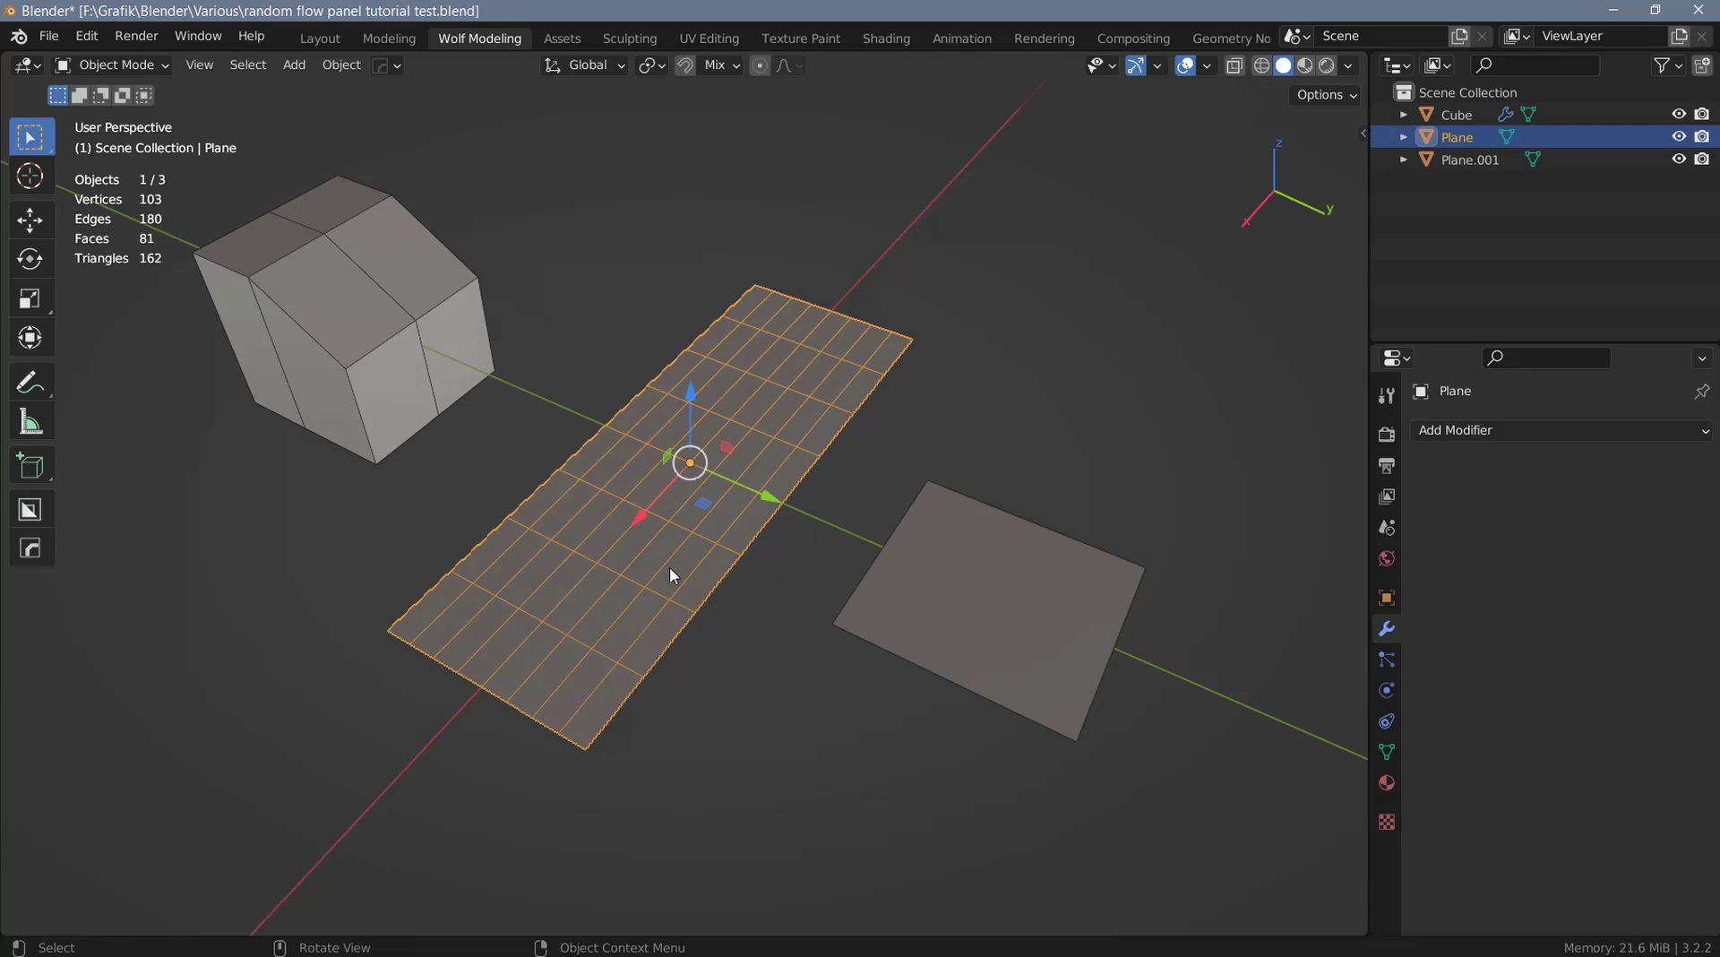
Run Random Panels from the Random Flow add-on on the subdivided plane and restore the operator defaults.
{"action": "key", "text": "shift+q"}
{"action": "left_click_drag", "start_coordinate": [588, 505], "coordinate": [931, 282]}
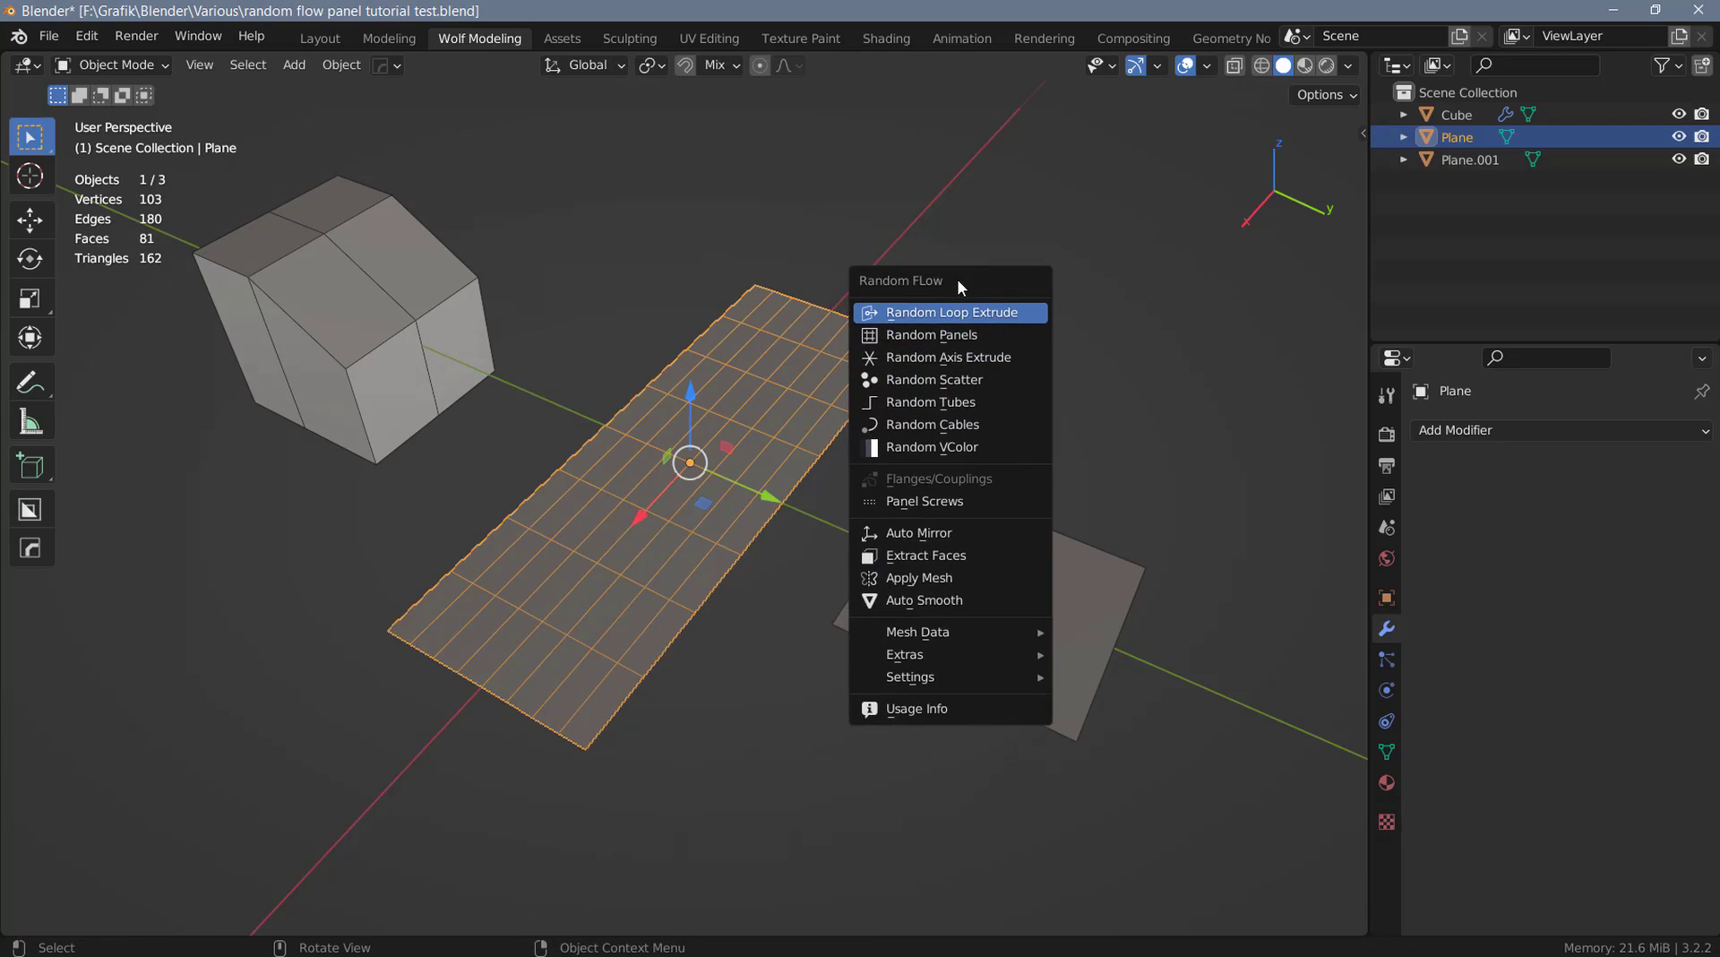
{"action": "left_click", "coordinate": [918, 345]}
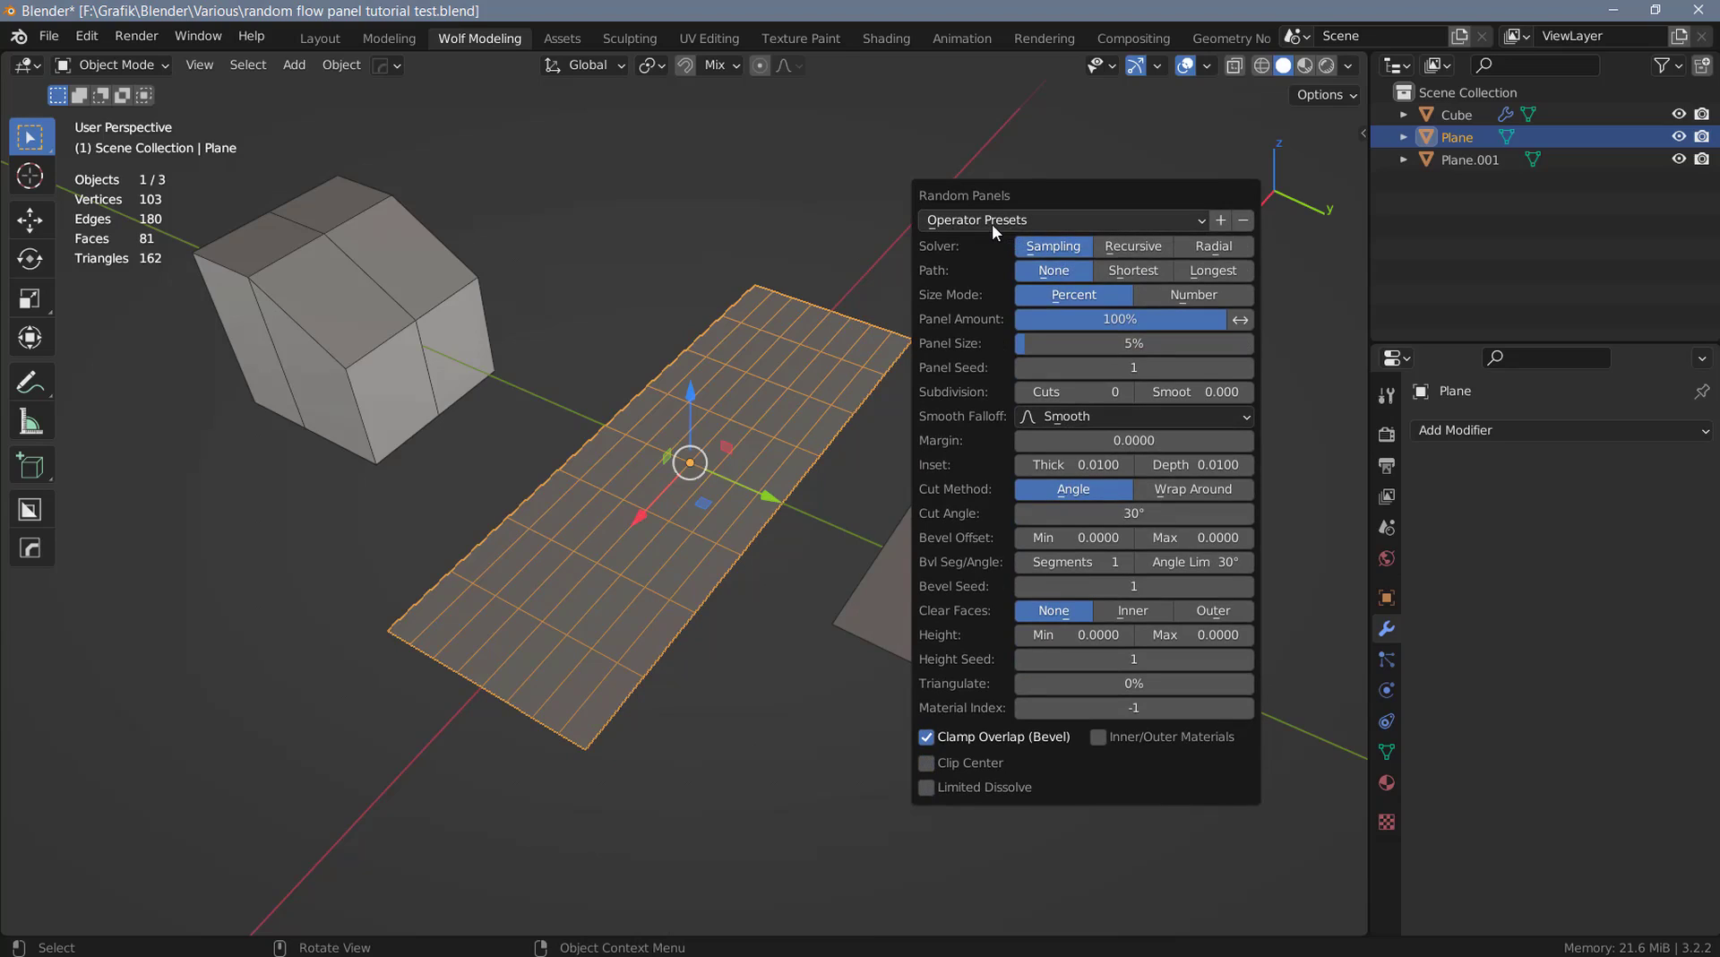
{"action": "left_click", "coordinate": [988, 221]}
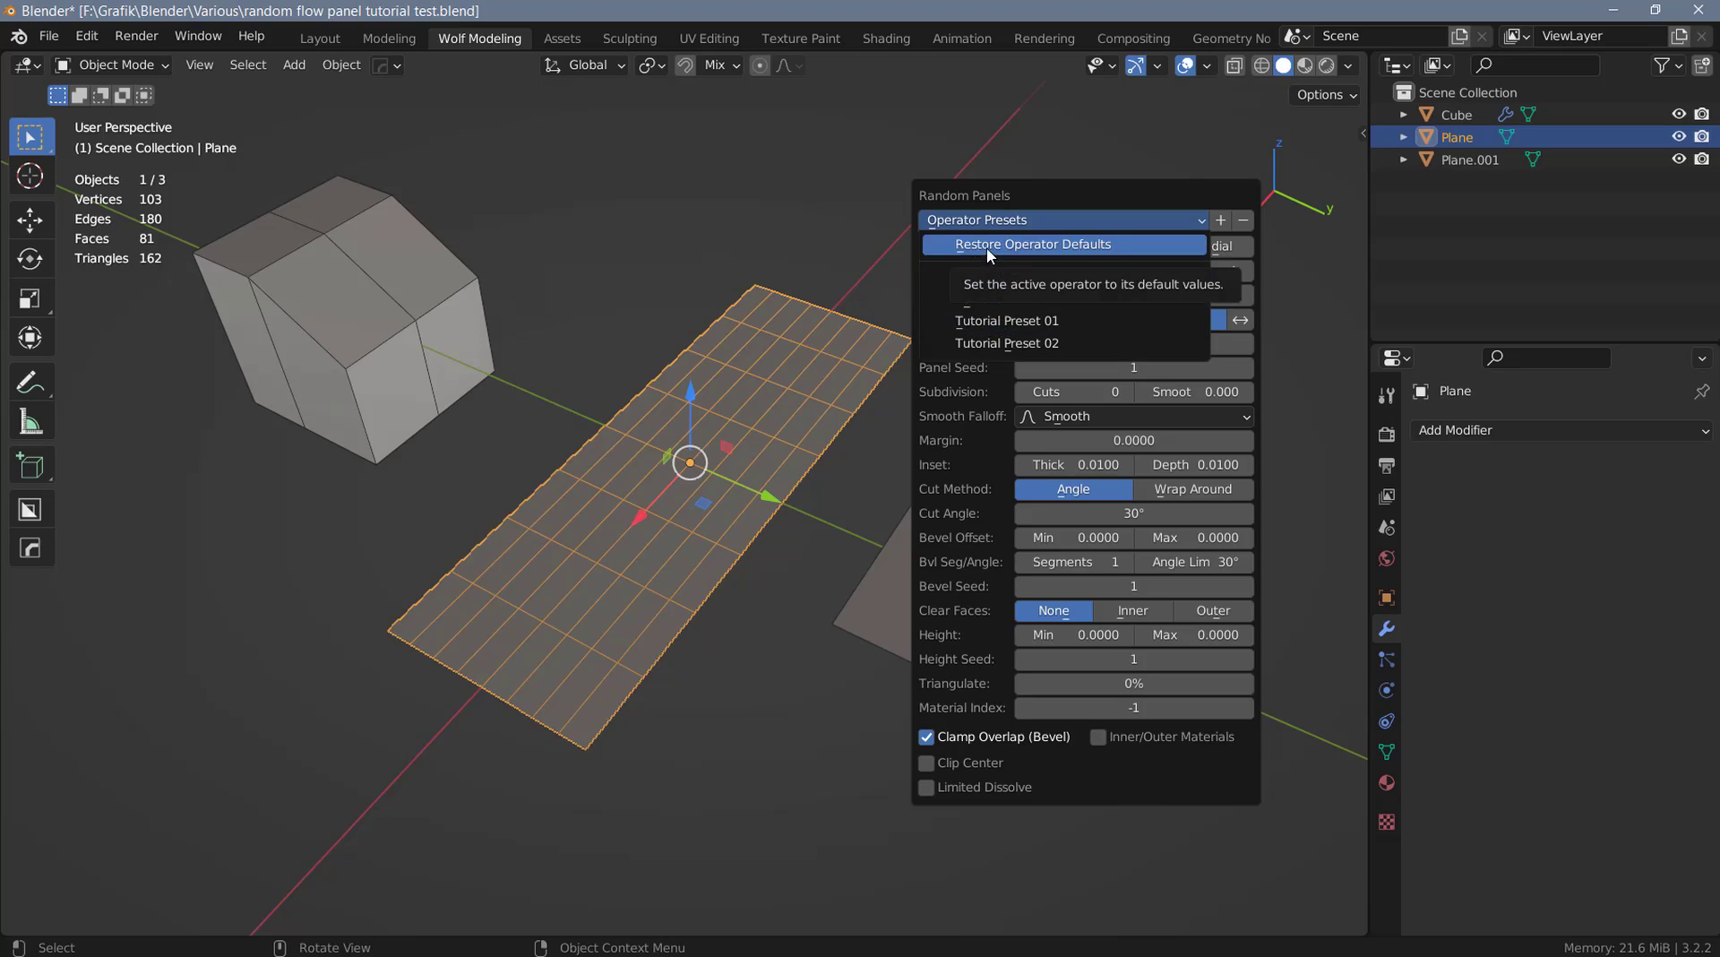
{"action": "left_click", "coordinate": [1062, 255]}
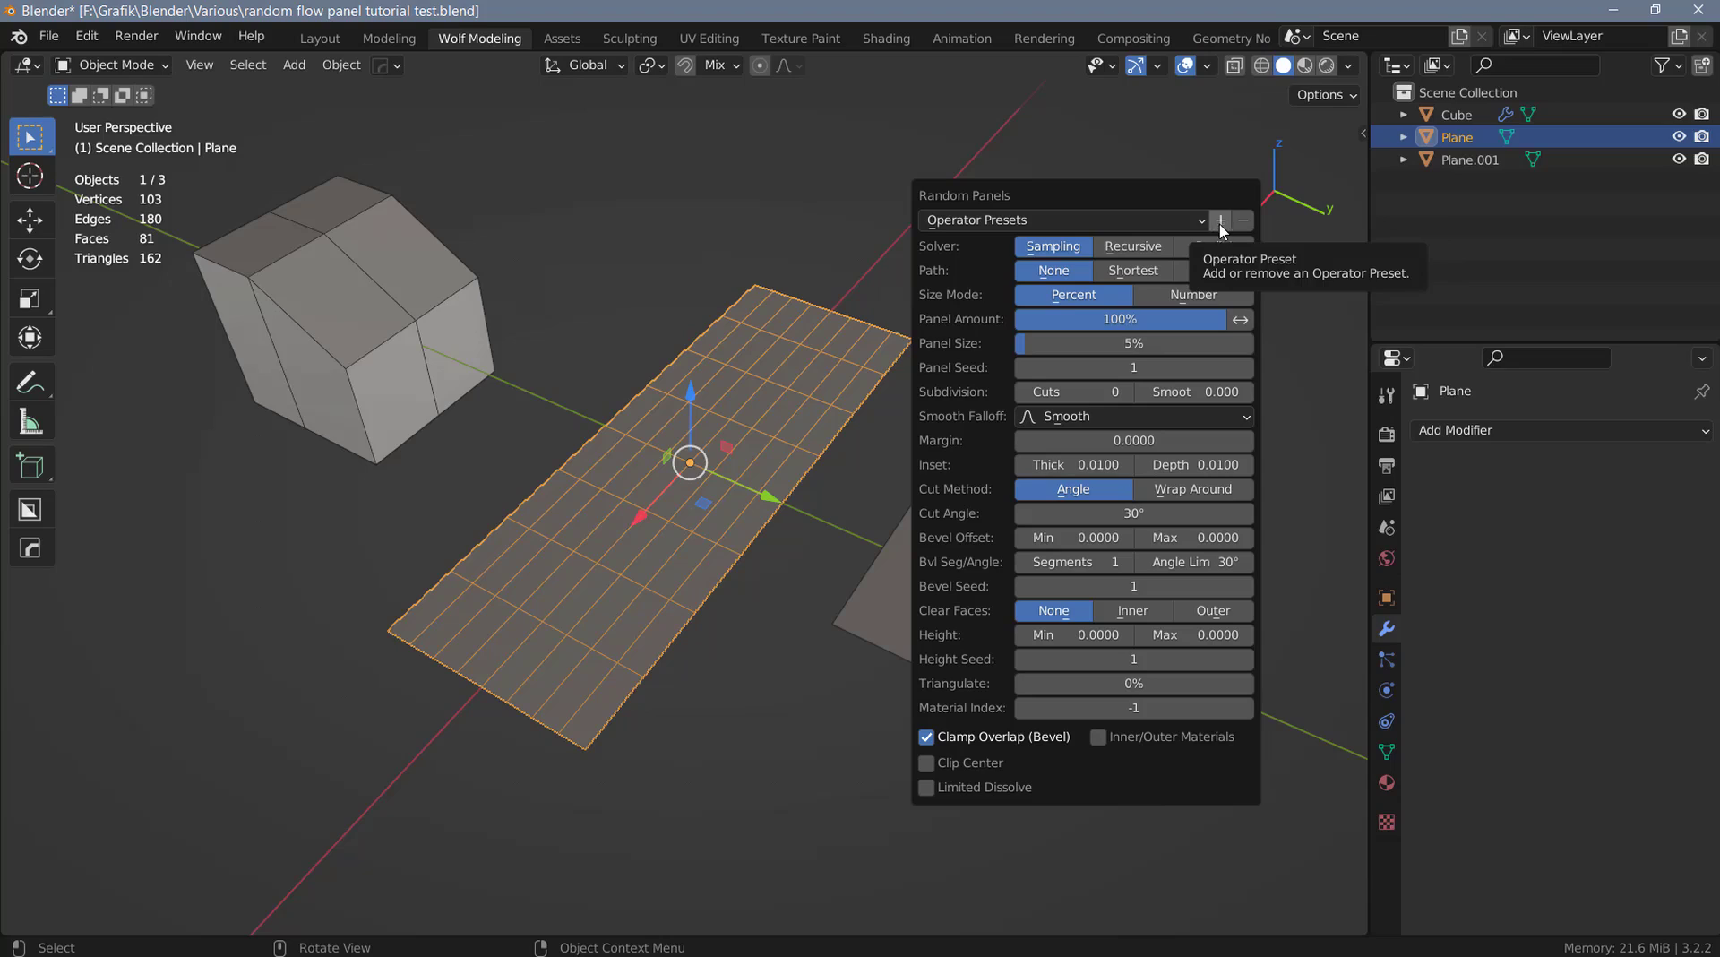
Save the current Random Panels settings as an operator preset named test and restore the operator defaults.
{"action": "left_click", "coordinate": [1220, 223]}
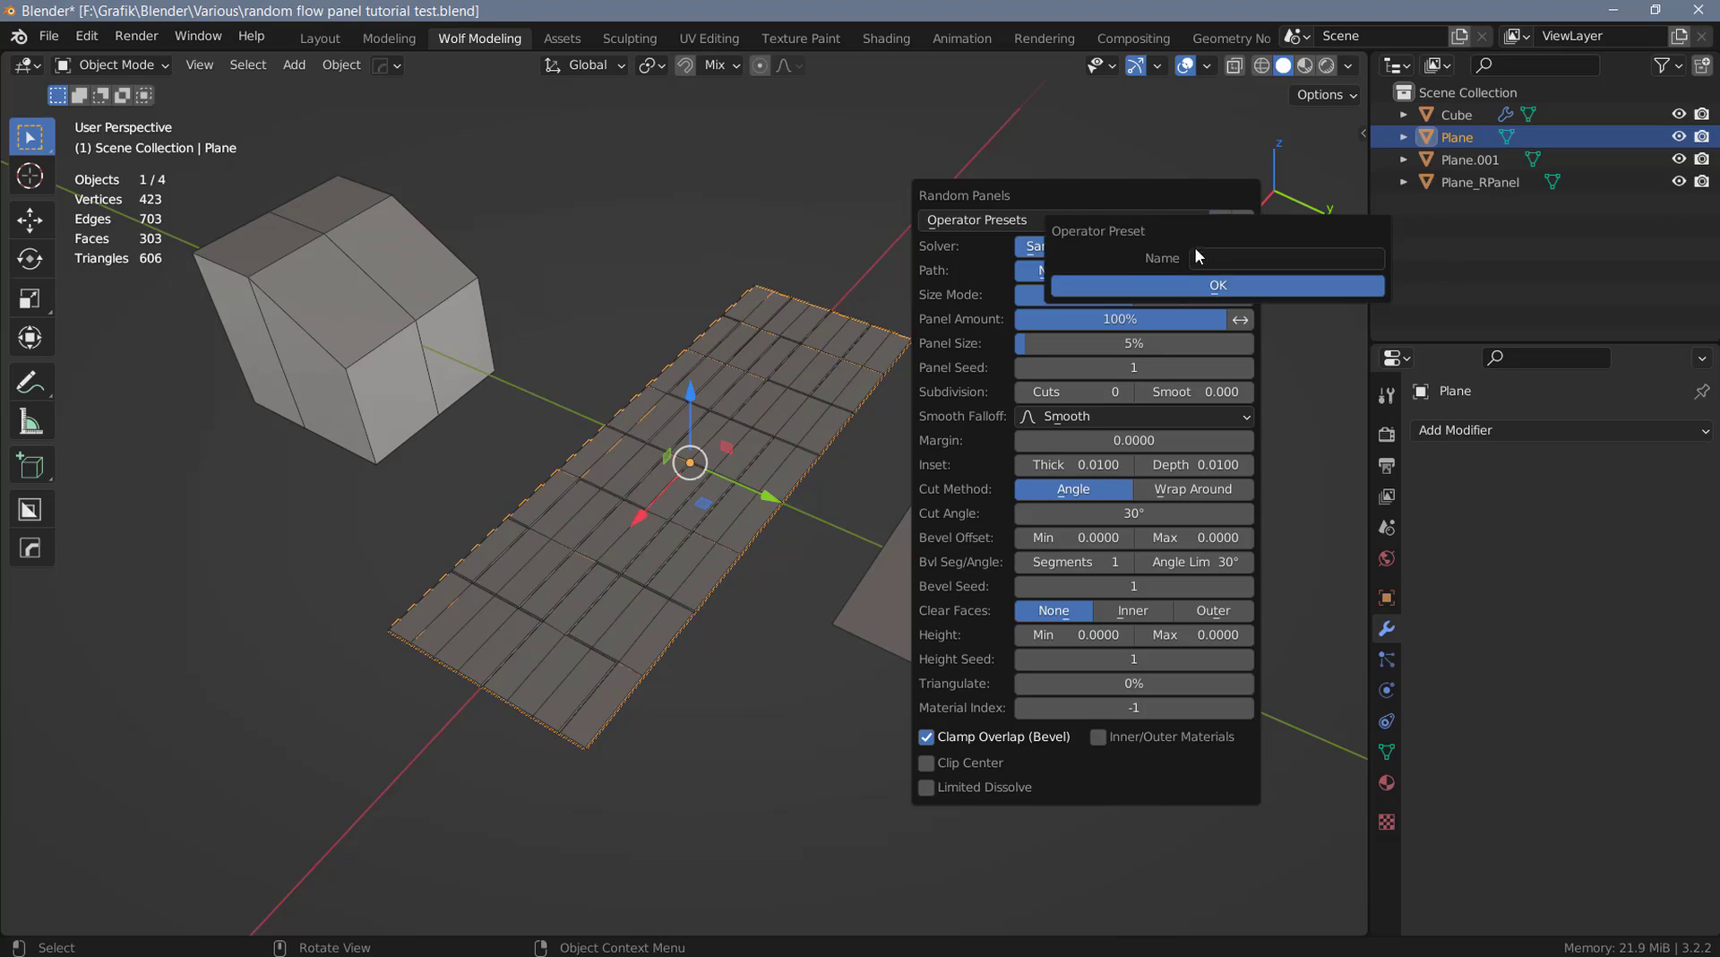
{"action": "type", "text": "Wolf"}
{"action": "key", "text": "Return"}
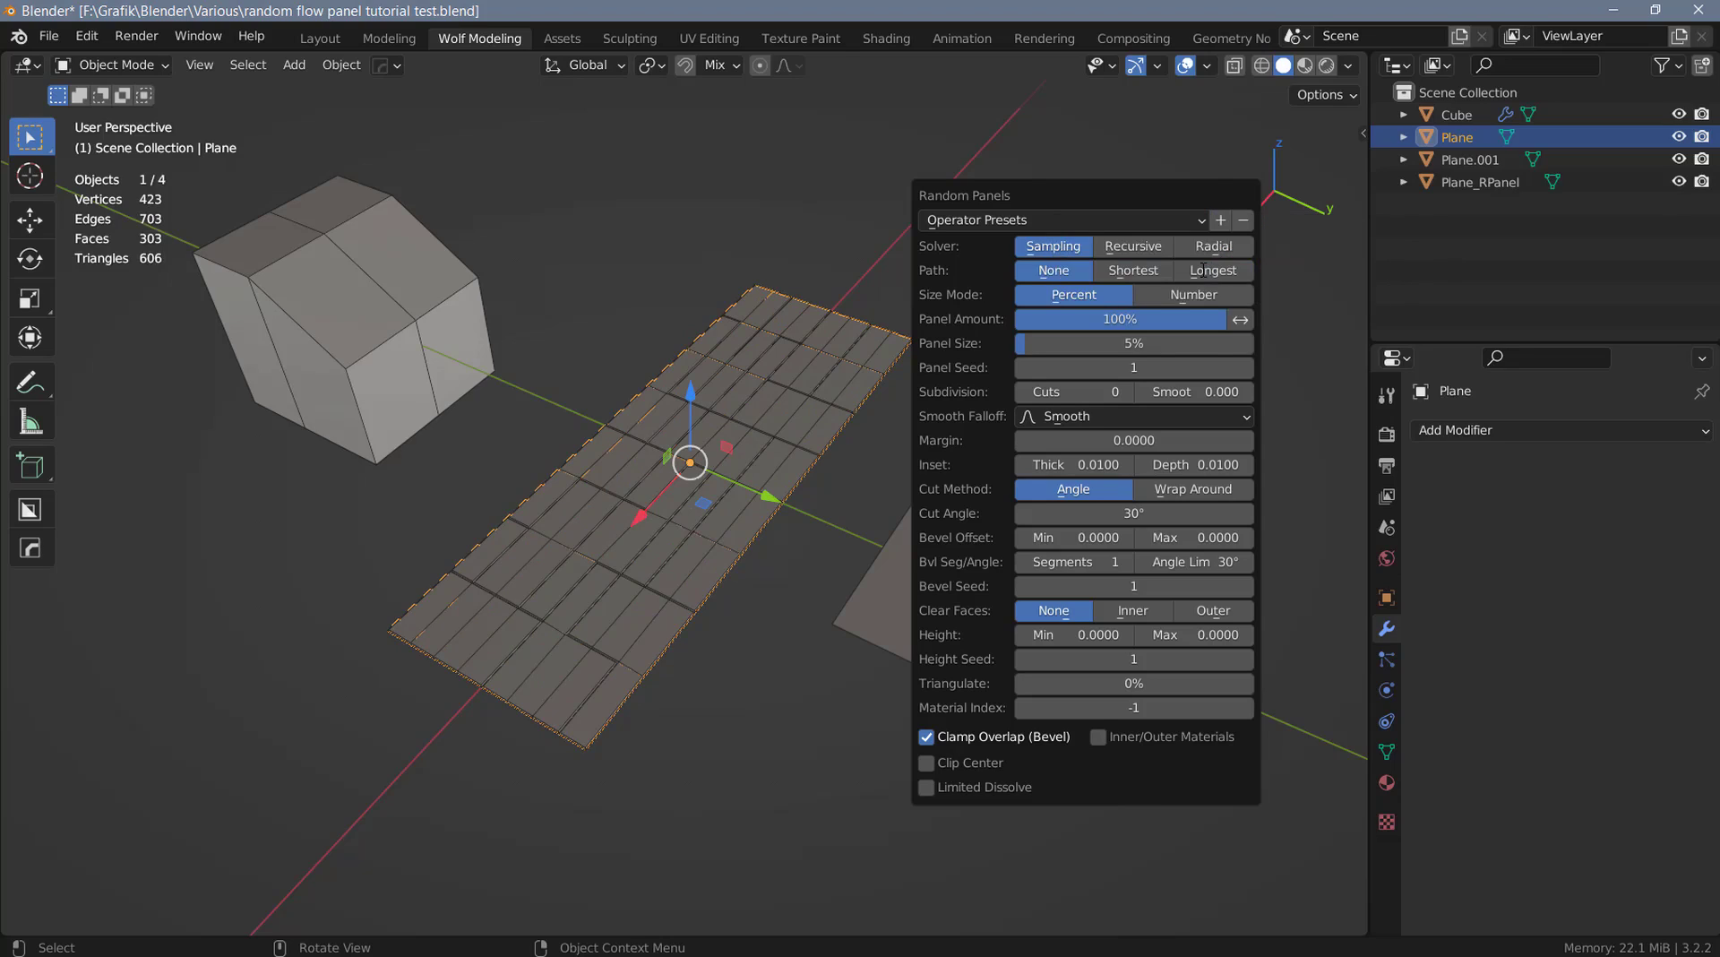
{"action": "left_click", "coordinate": [1156, 220]}
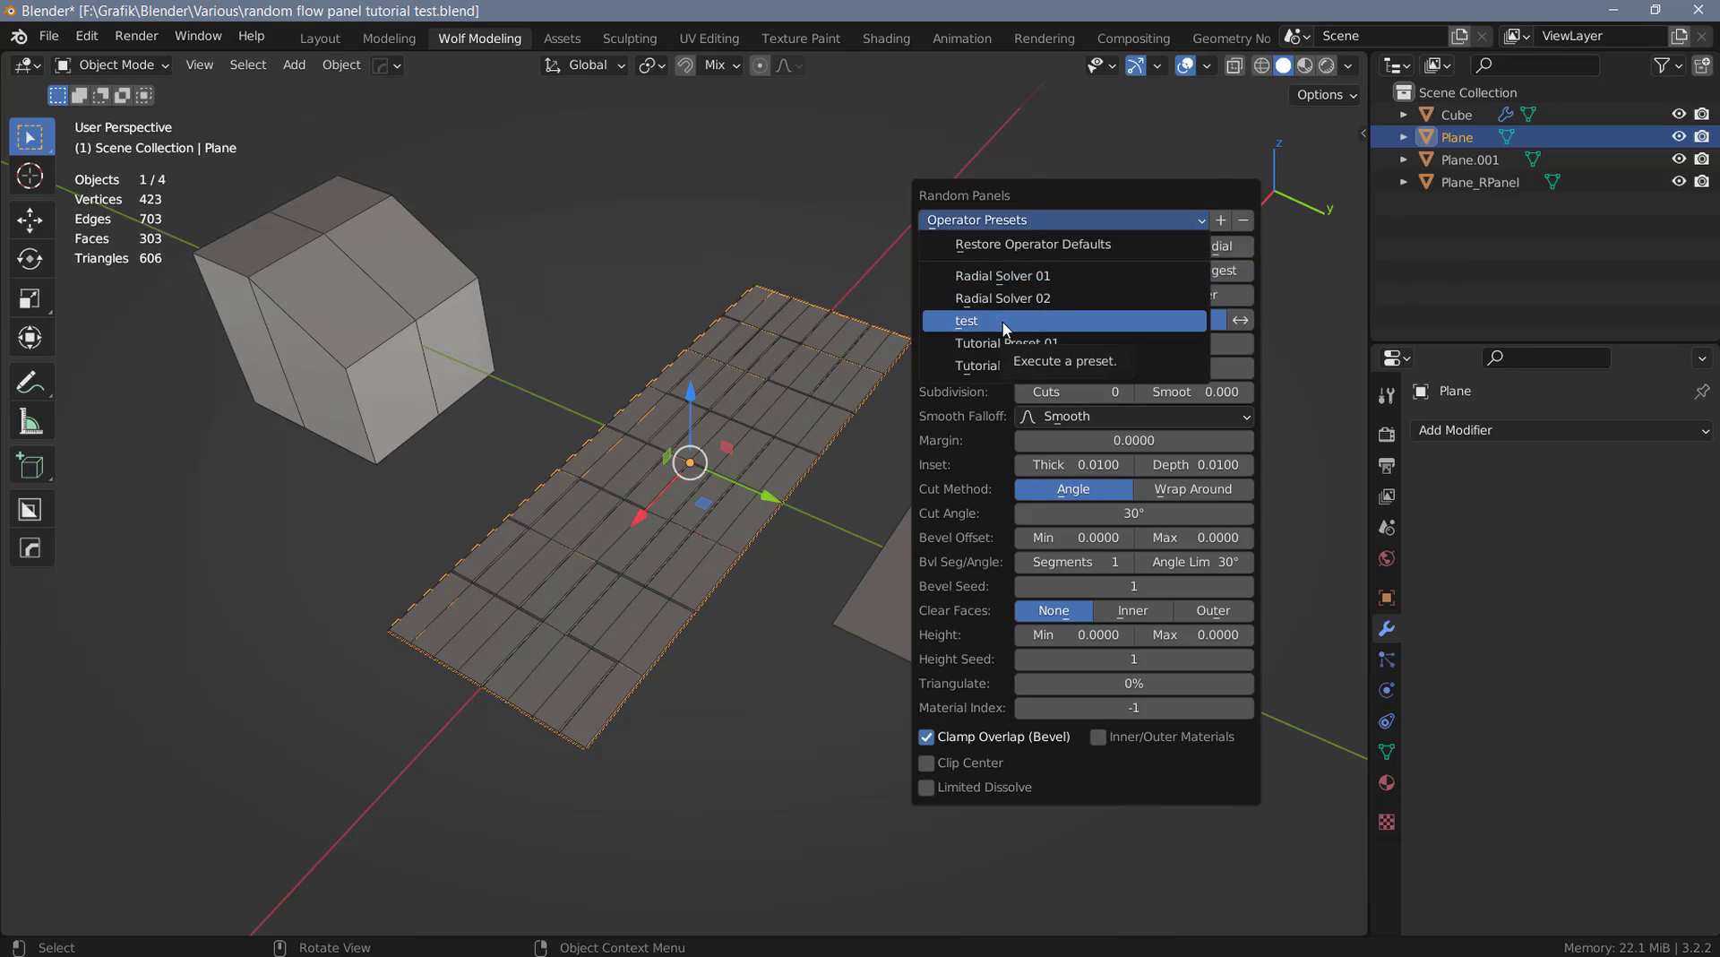
{"action": "left_click", "coordinate": [1062, 244]}
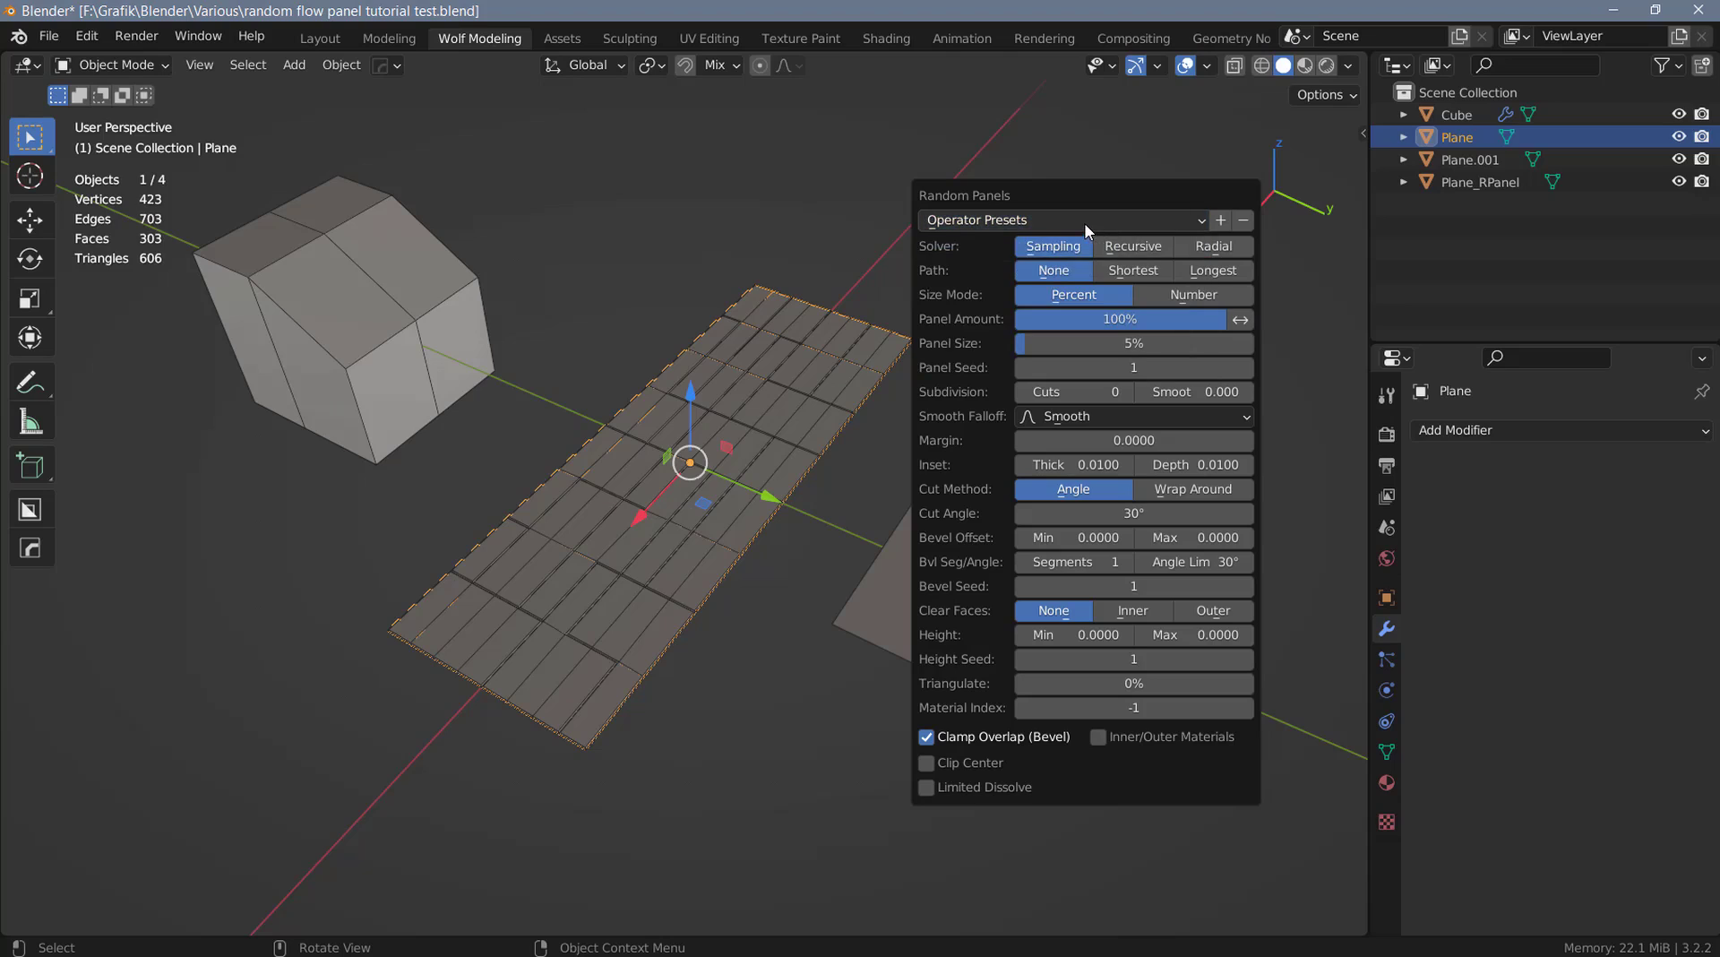
Load the preset named test and remove it from the operator presets.
{"action": "left_click", "coordinate": [1084, 222]}
{"action": "left_click", "coordinate": [1014, 324]}
{"action": "left_click", "coordinate": [1242, 221]}
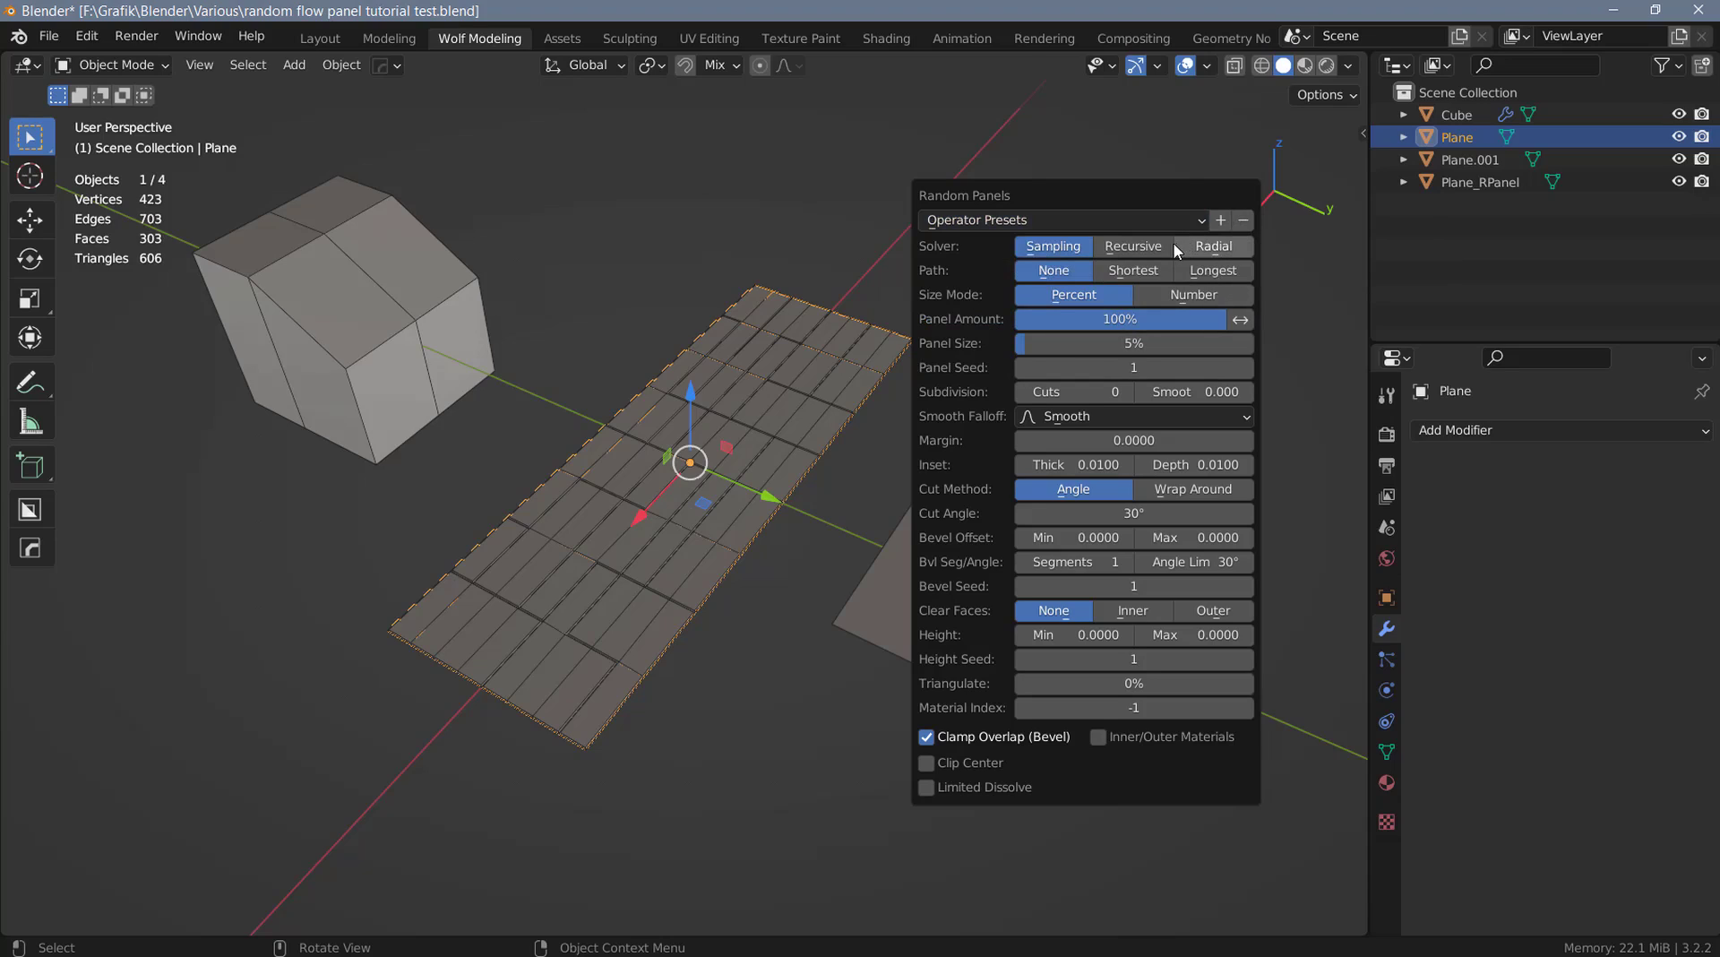
{"action": "left_click", "coordinate": [1244, 221]}
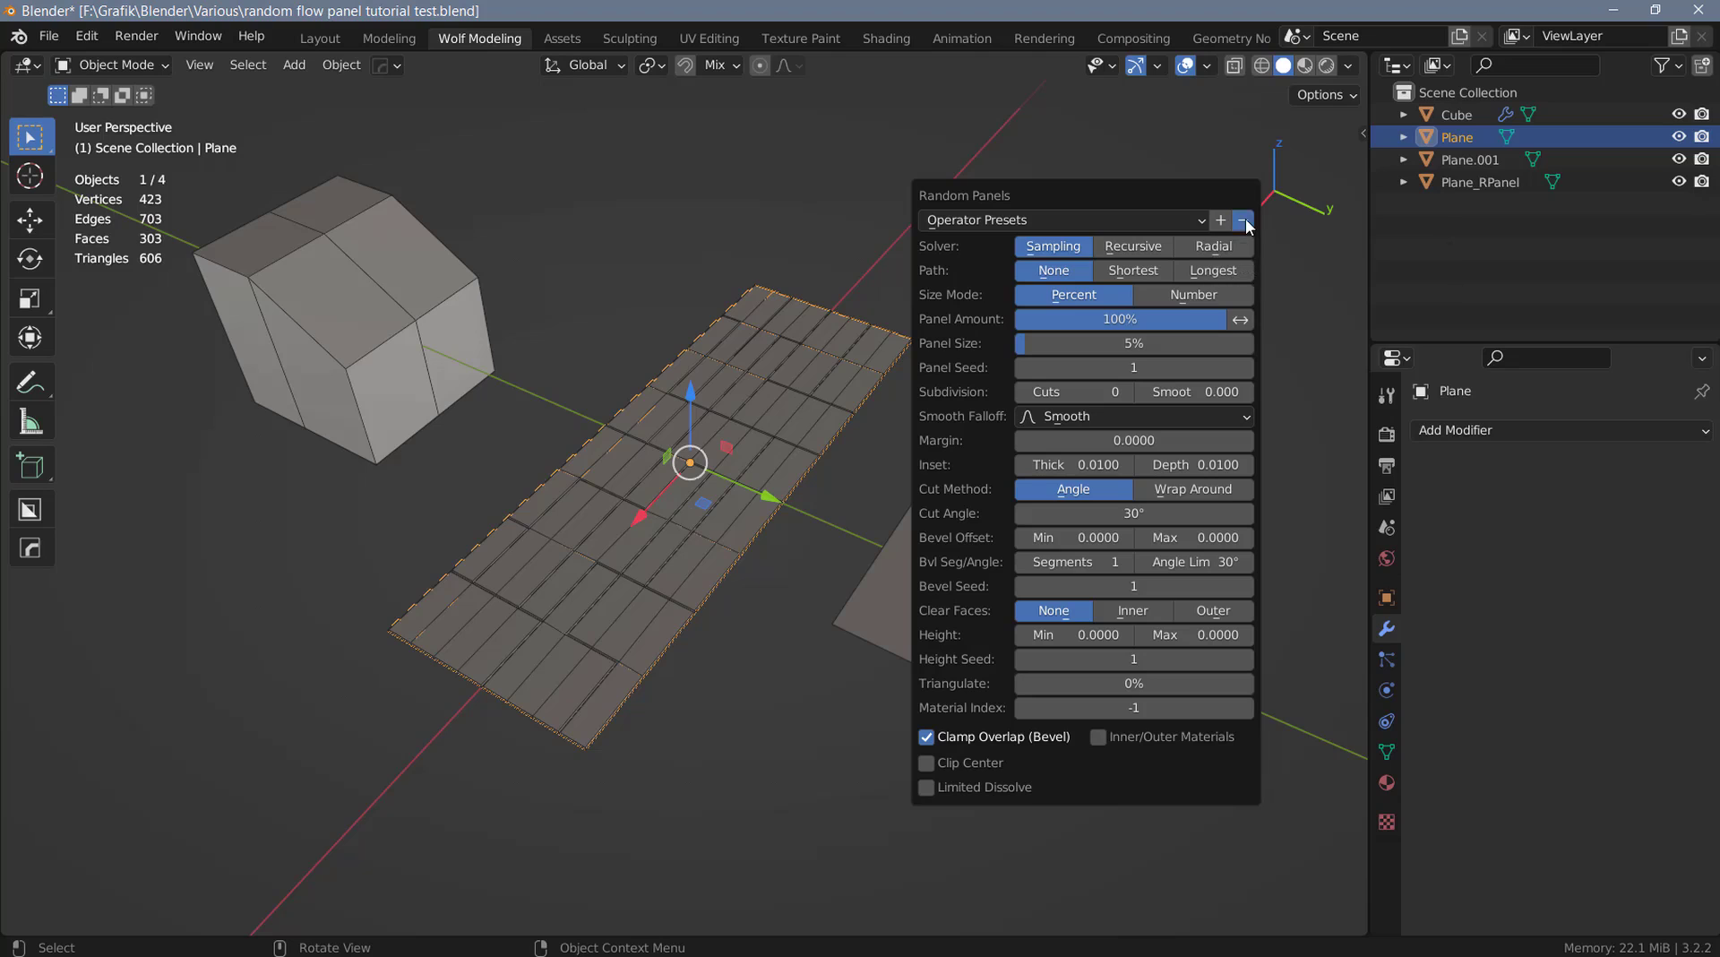
{"action": "left_click", "coordinate": [1105, 219]}
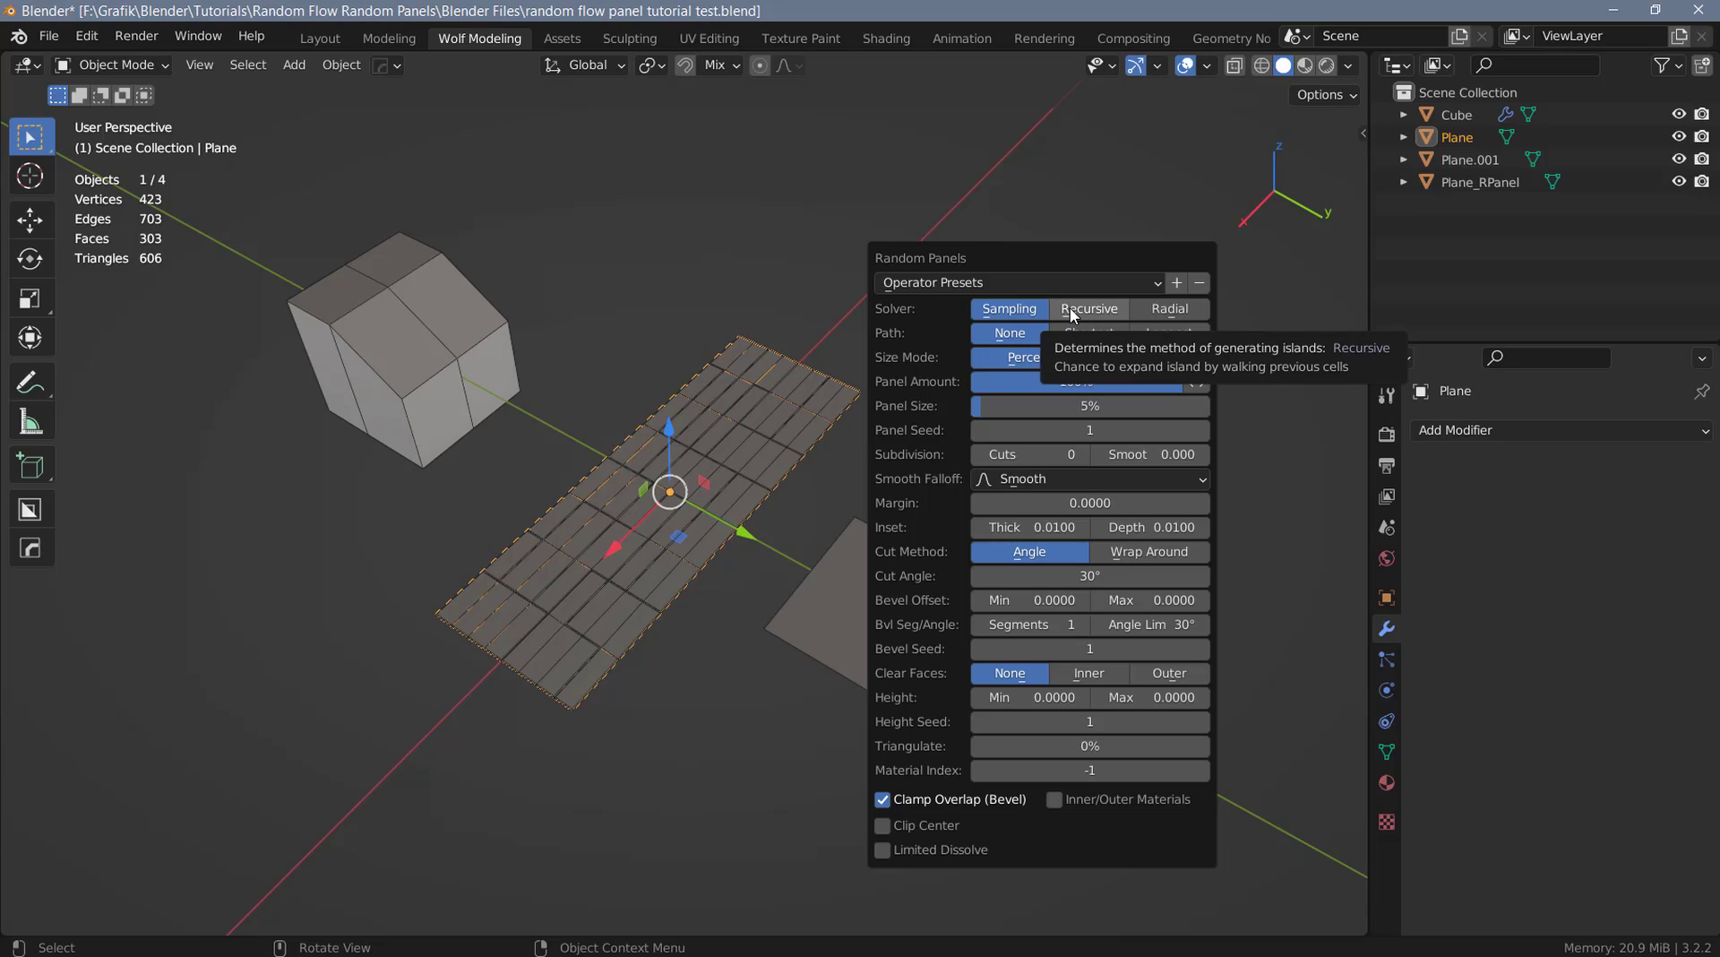
Try the Radial and Recursive solvers for the plane's panels and set the solver back to Sampling.
{"action": "left_click", "coordinate": [1157, 314]}
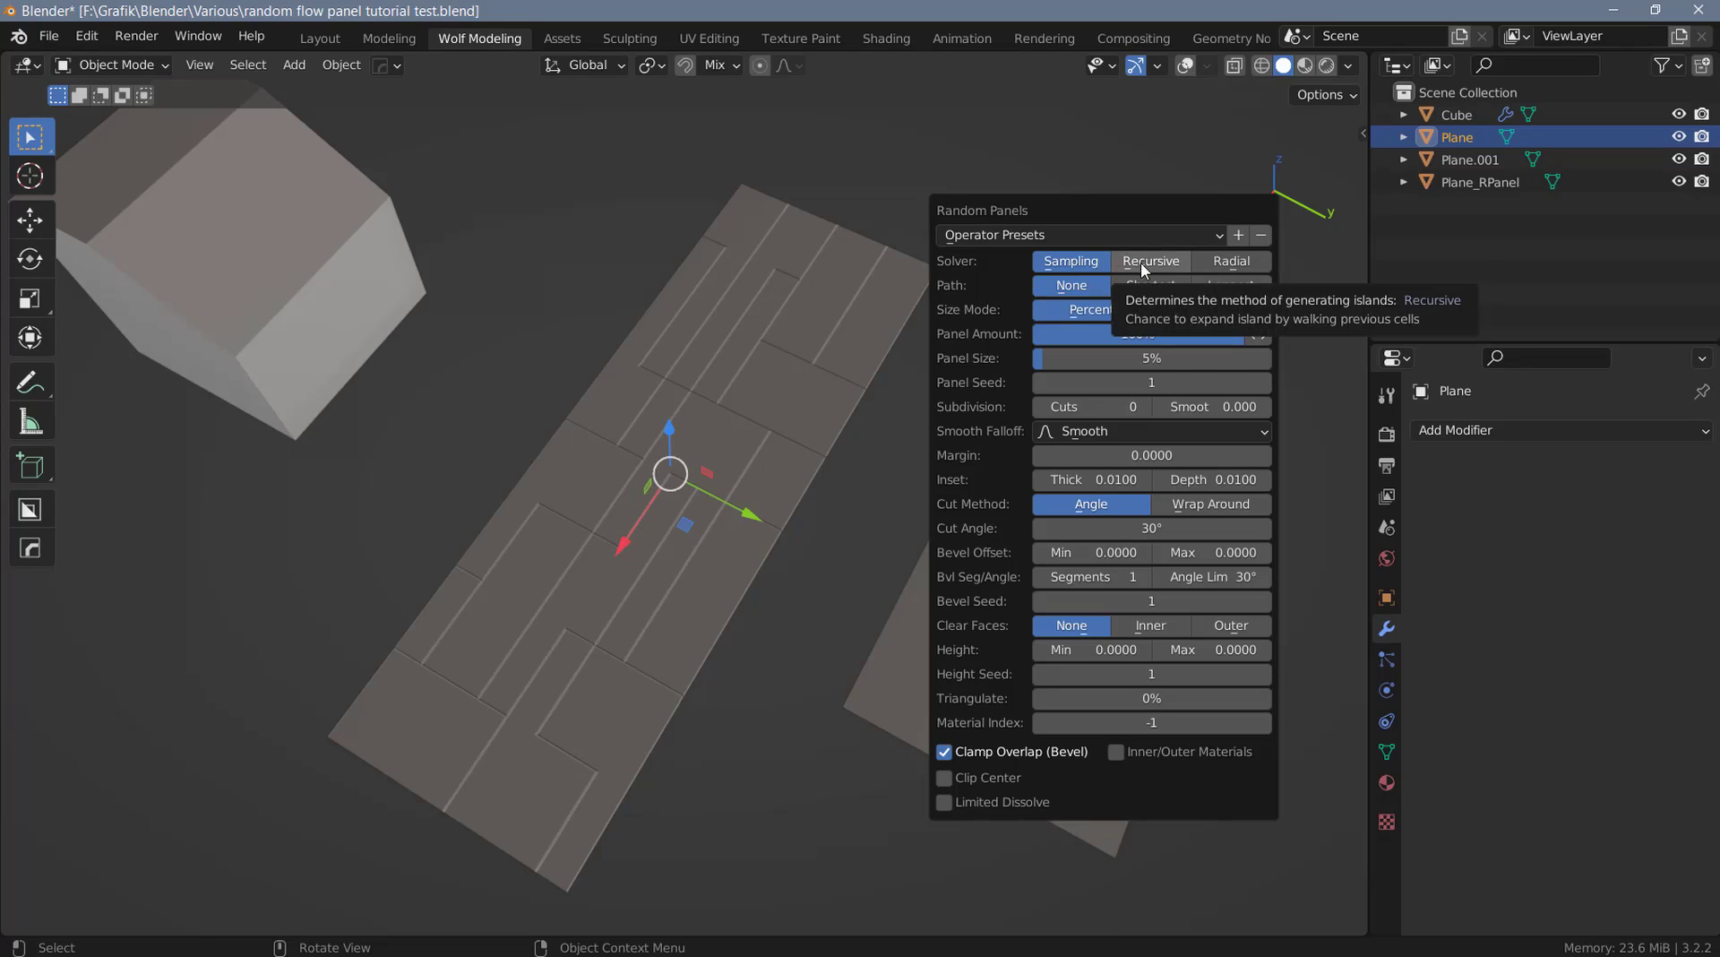
{"action": "left_click", "coordinate": [1128, 261]}
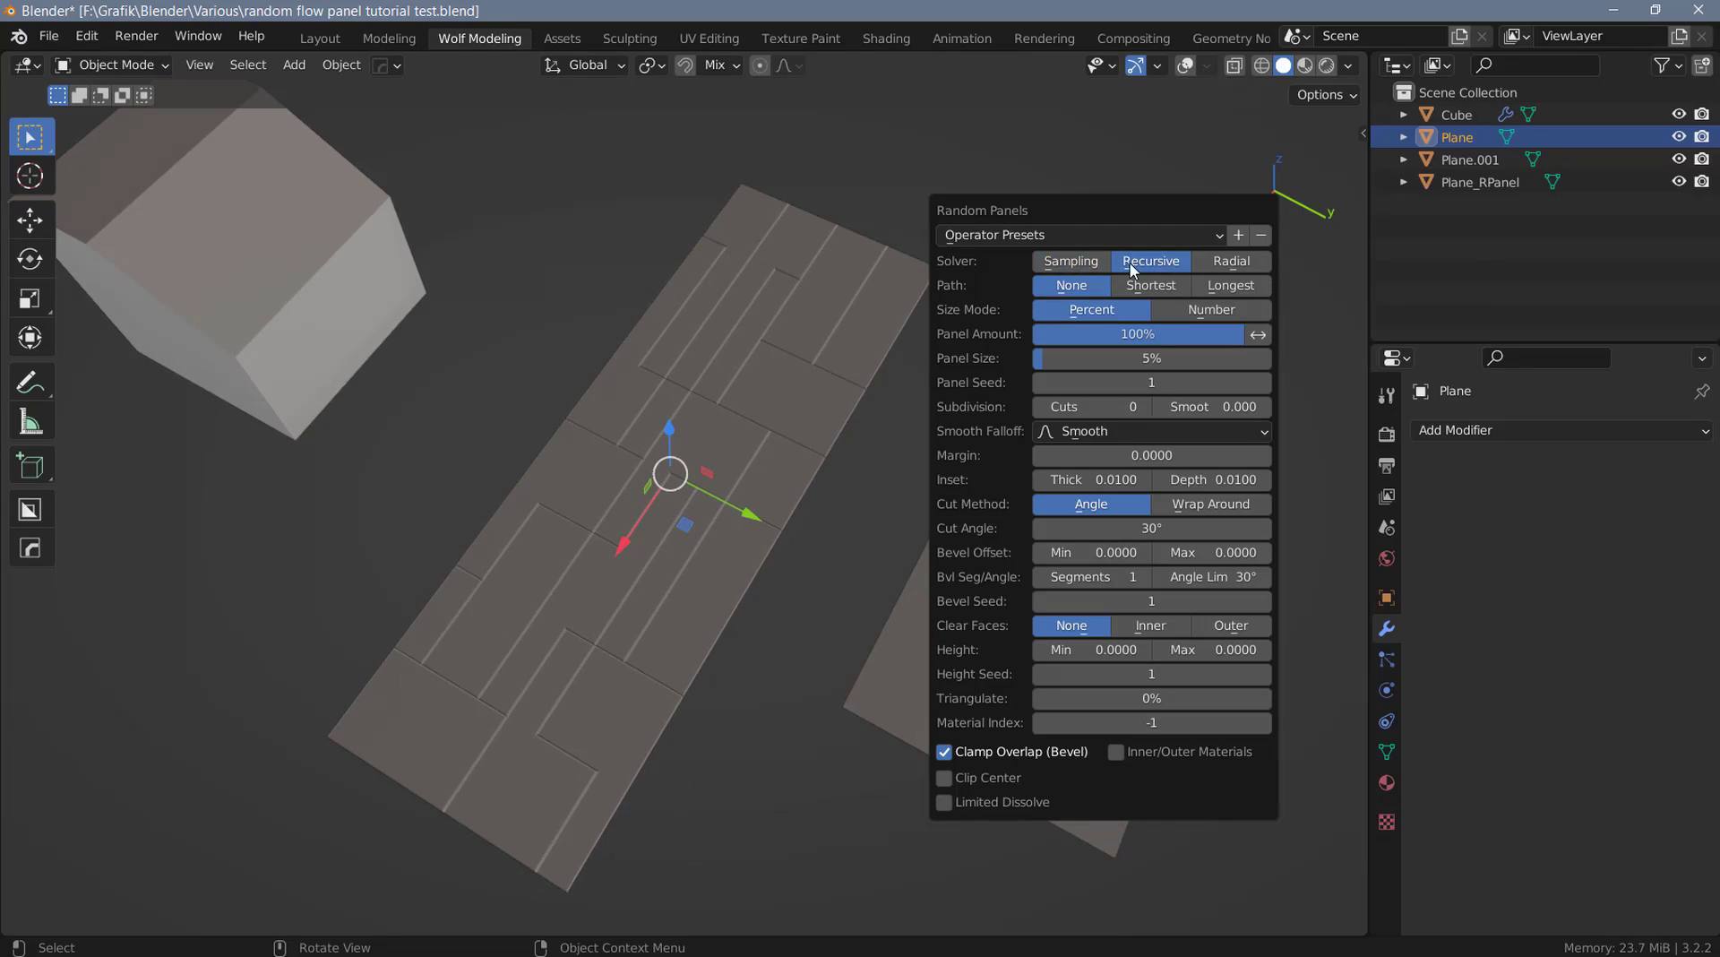
{"action": "left_click", "coordinate": [1073, 262]}
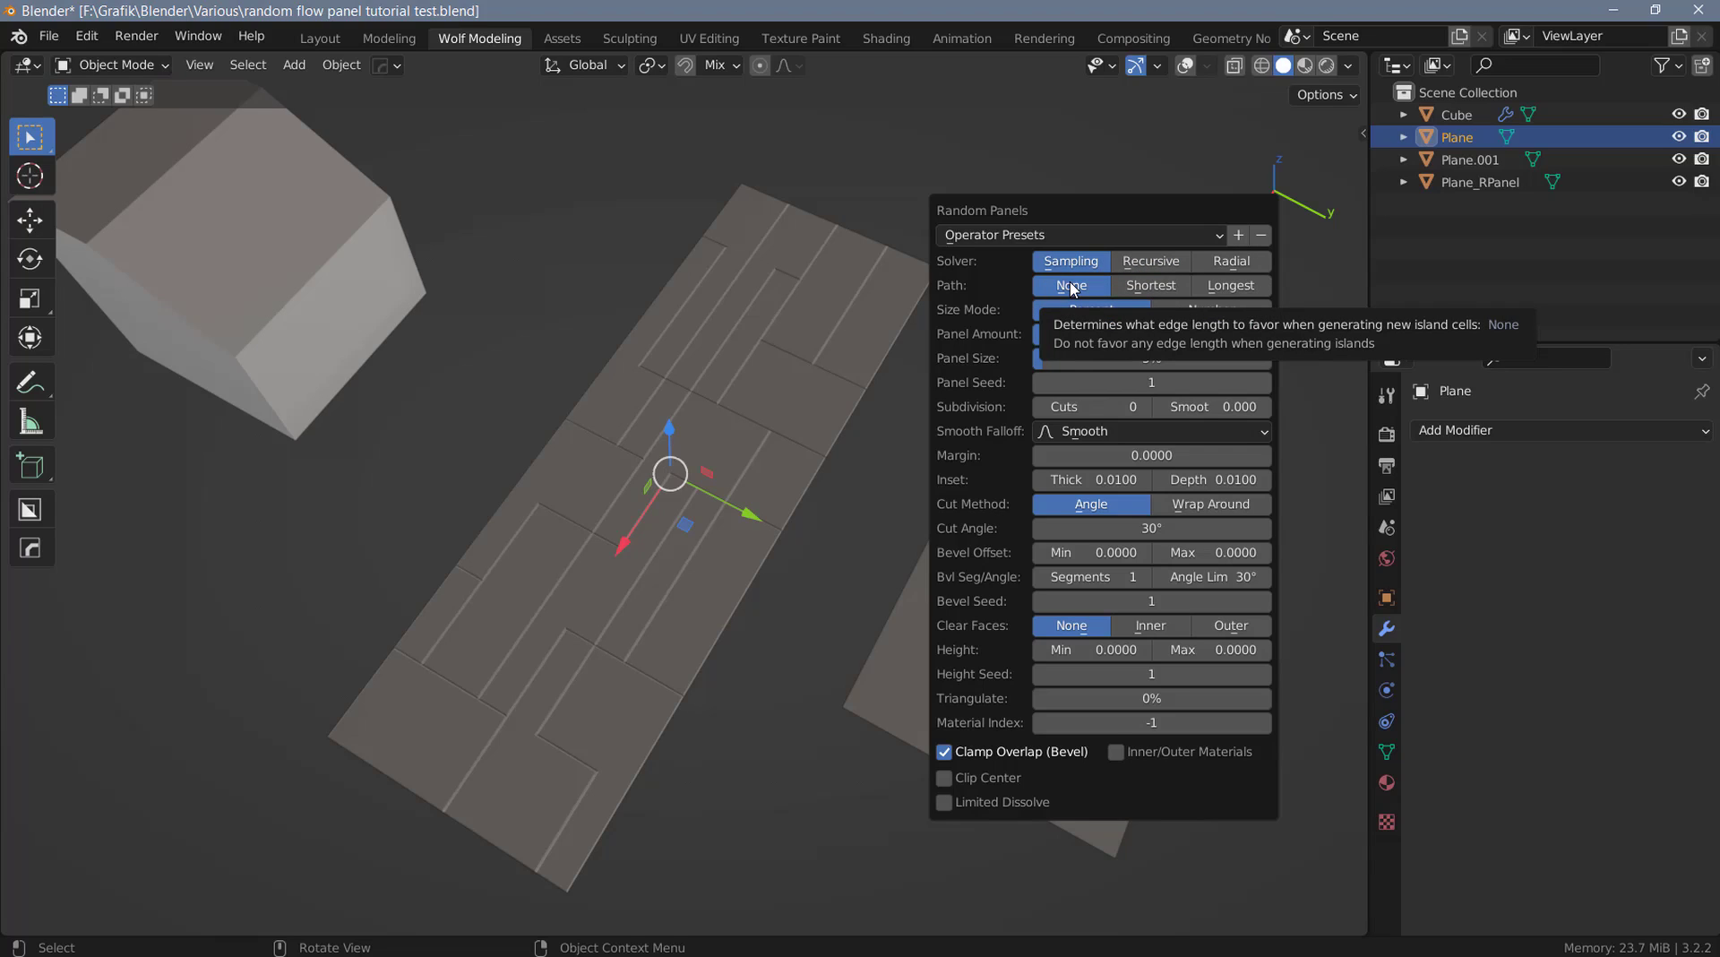
Try the Shortest and Longest paths, compare Longest with the Recursive solver, and return to Sampling.
{"action": "left_click", "coordinate": [1138, 292]}
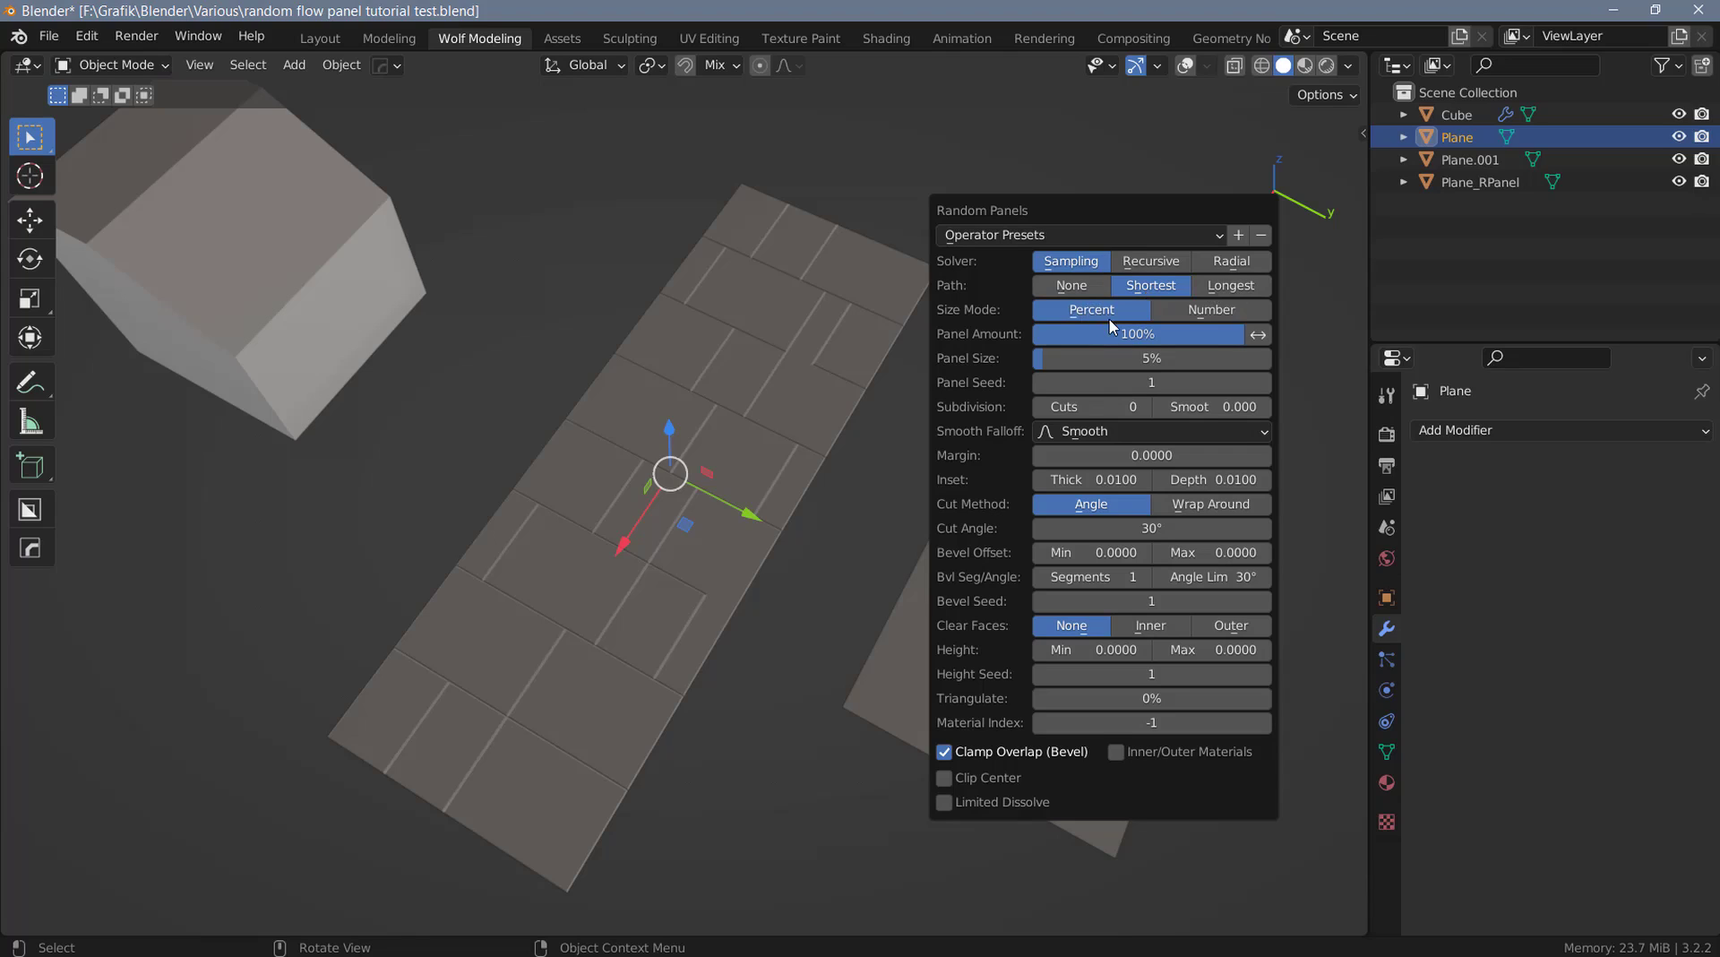
{"action": "left_click", "coordinate": [1219, 292]}
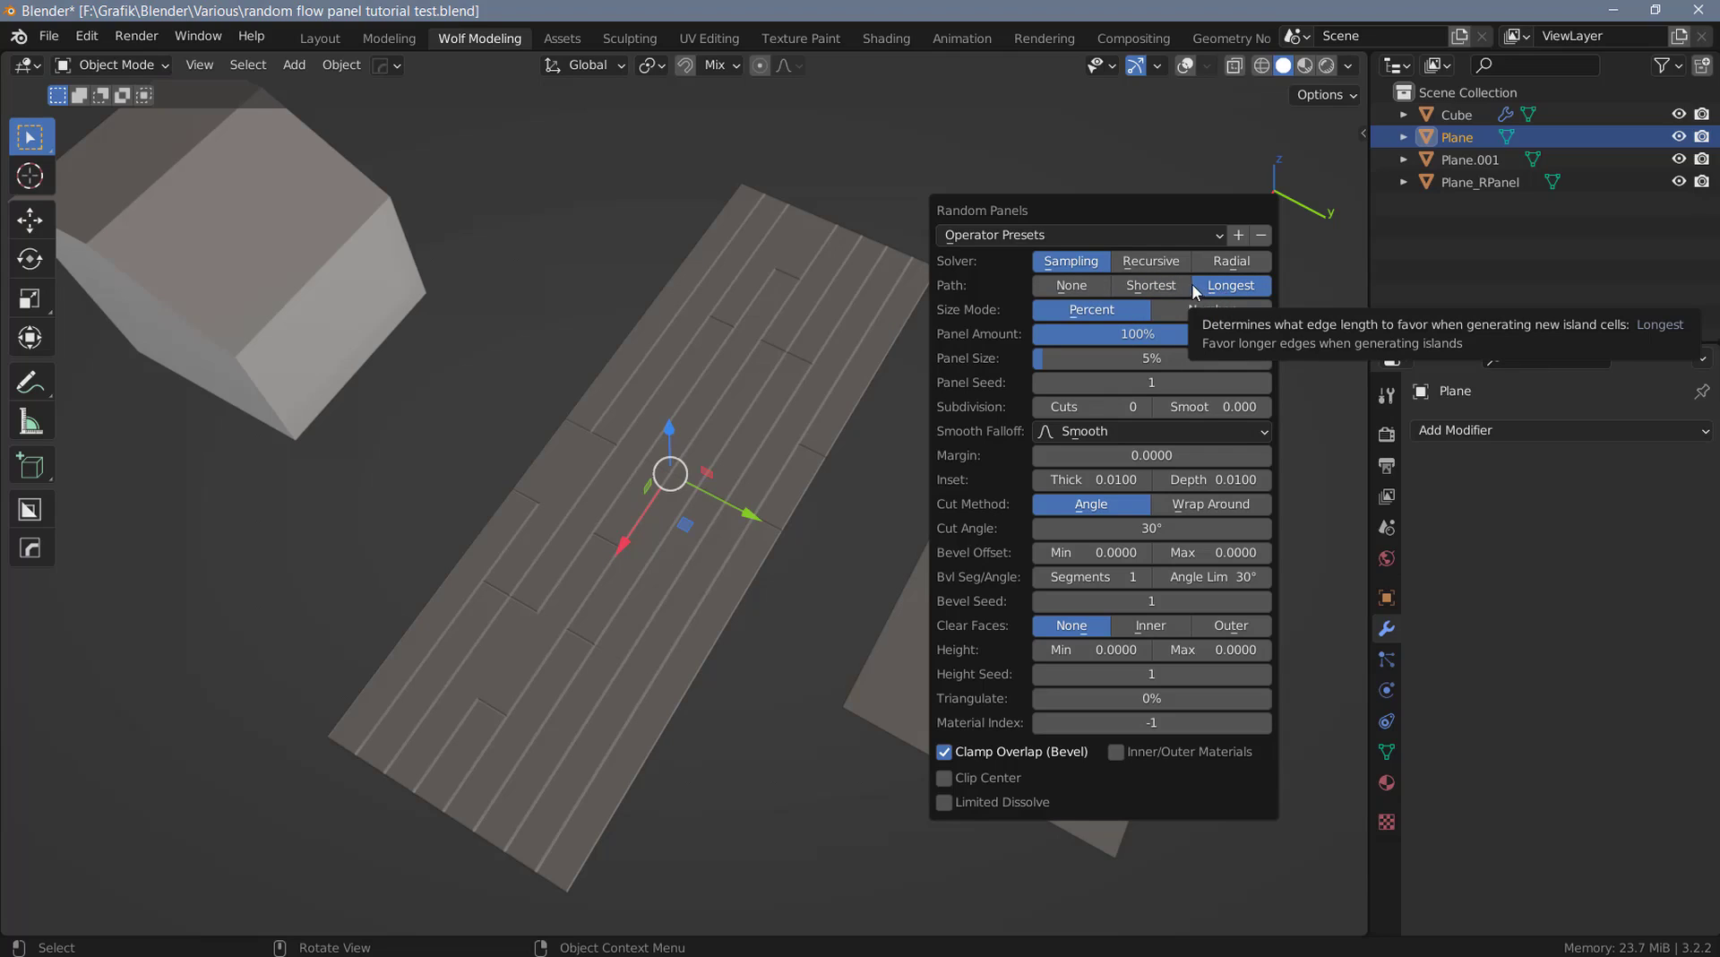
{"action": "left_click", "coordinate": [1120, 261]}
{"action": "left_click", "coordinate": [1082, 261]}
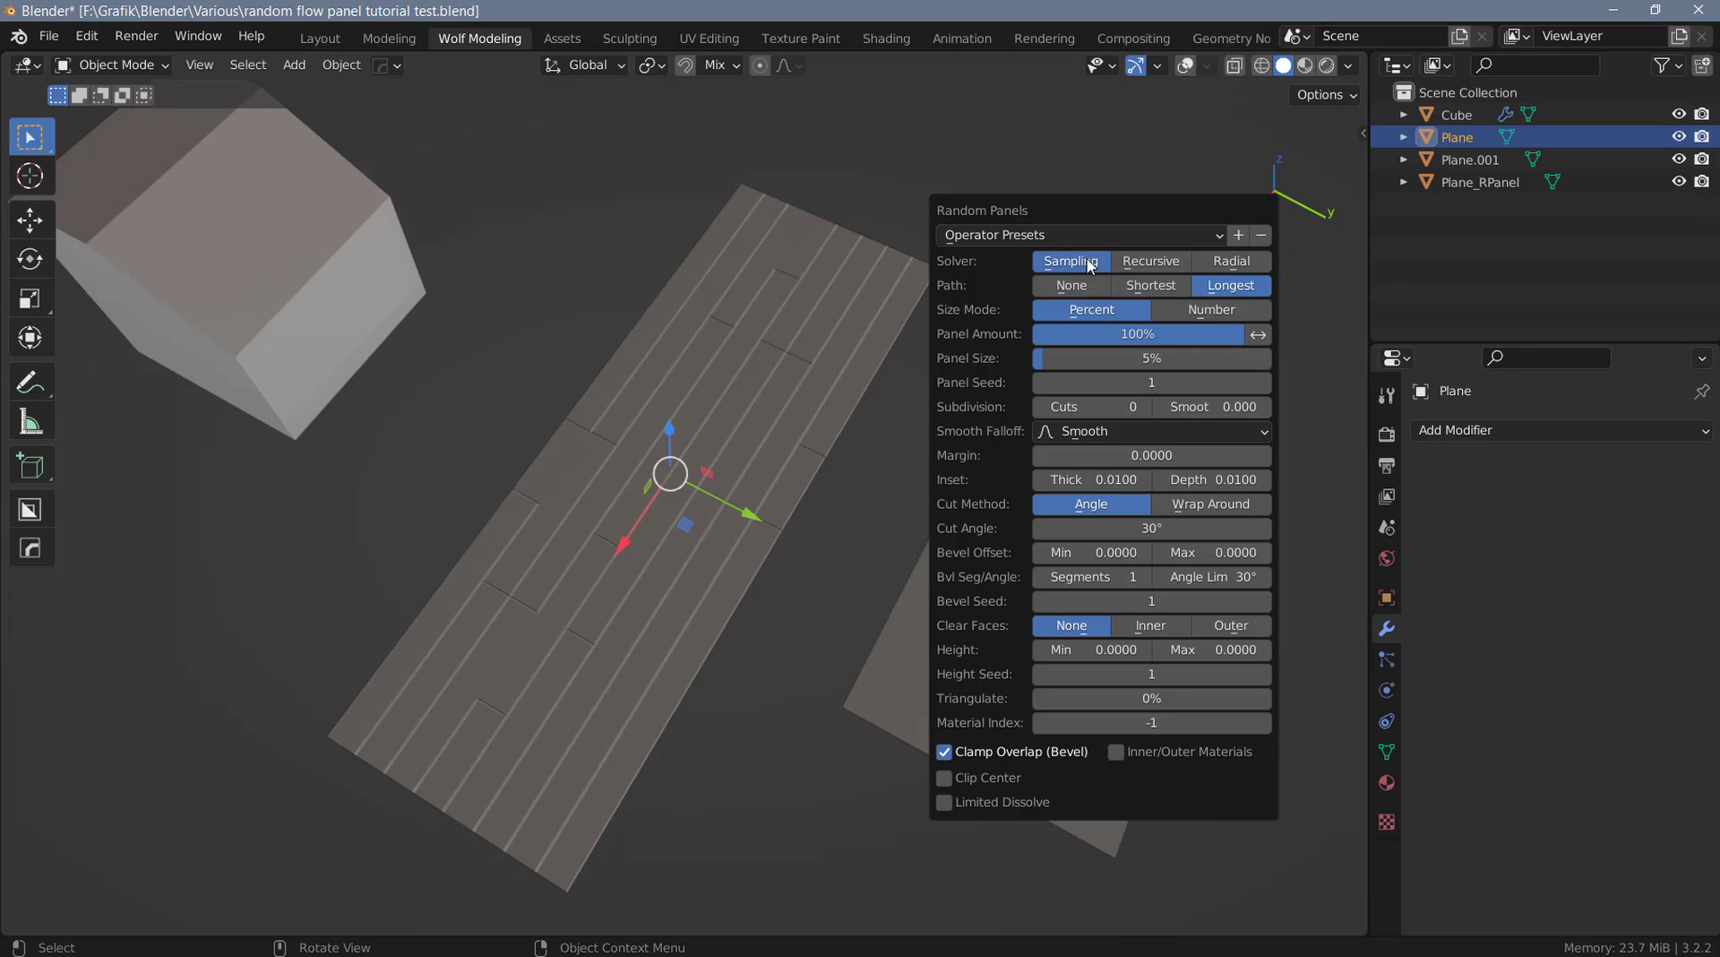
Try the Radial solver with the Longest and Shortest paths, and reset to the Sampling solver with path None.
{"action": "left_click", "coordinate": [1230, 264]}
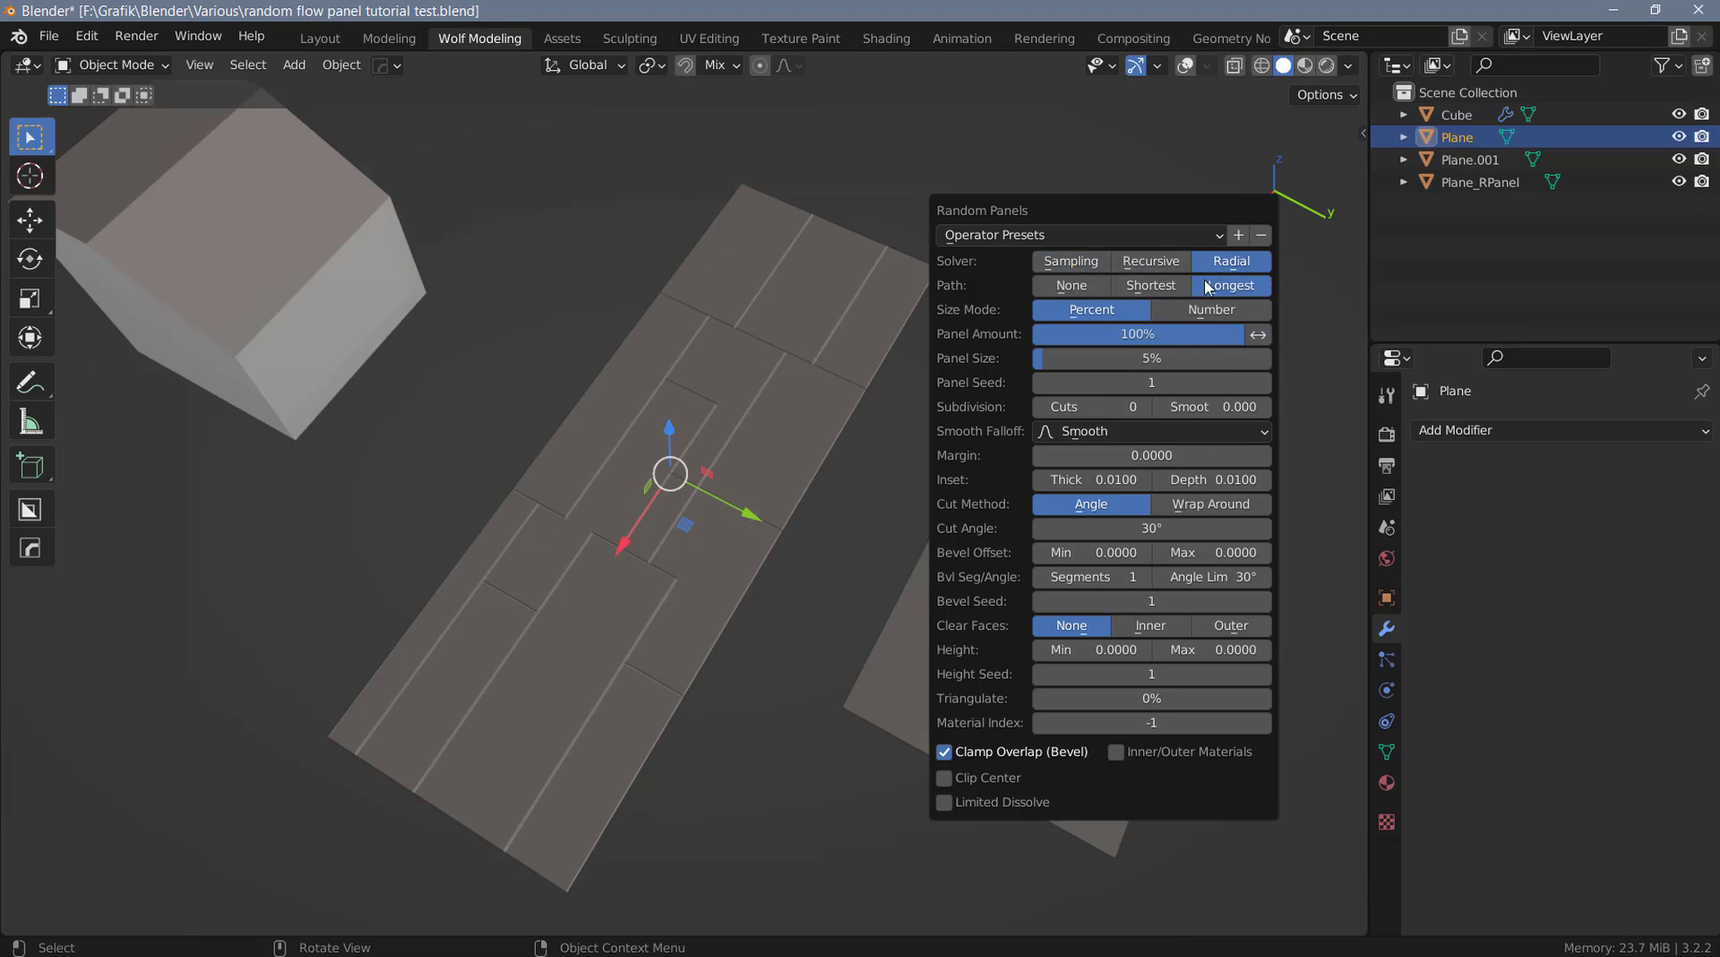
{"action": "left_click", "coordinate": [1156, 286]}
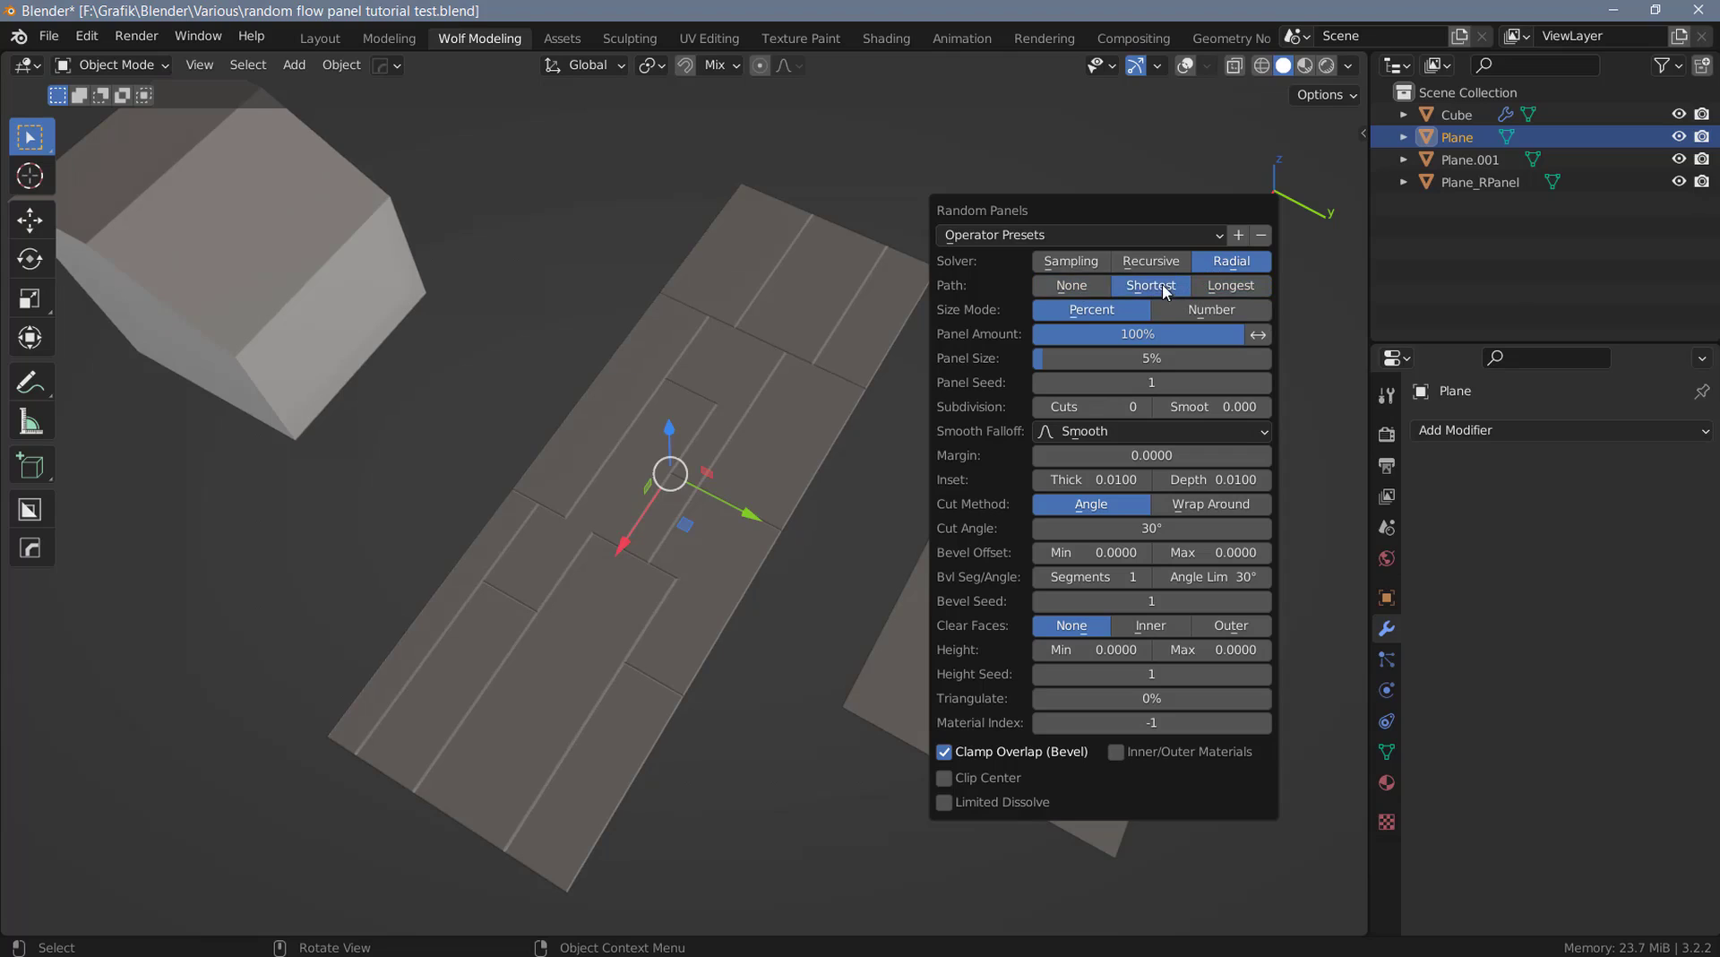
{"action": "left_click", "coordinate": [1071, 285]}
{"action": "left_click", "coordinate": [1072, 261]}
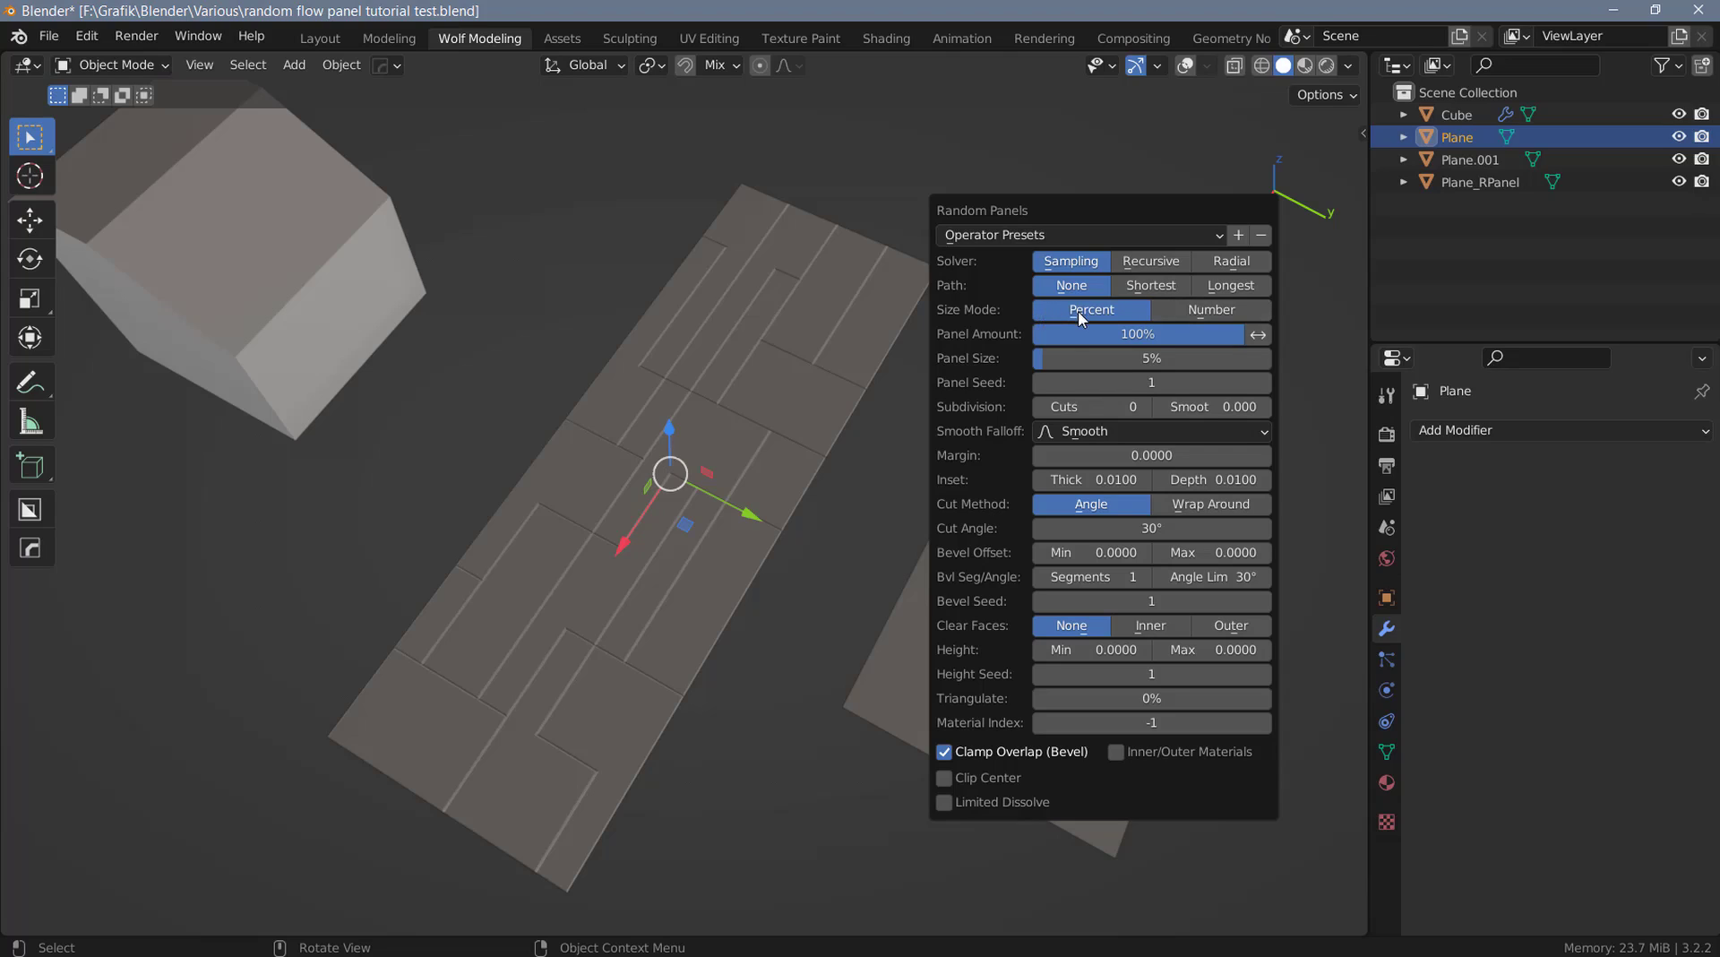
Try the Number size mode, switch back to Percent, and reduce the panel amount to 55%.
{"action": "left_click", "coordinate": [1178, 308]}
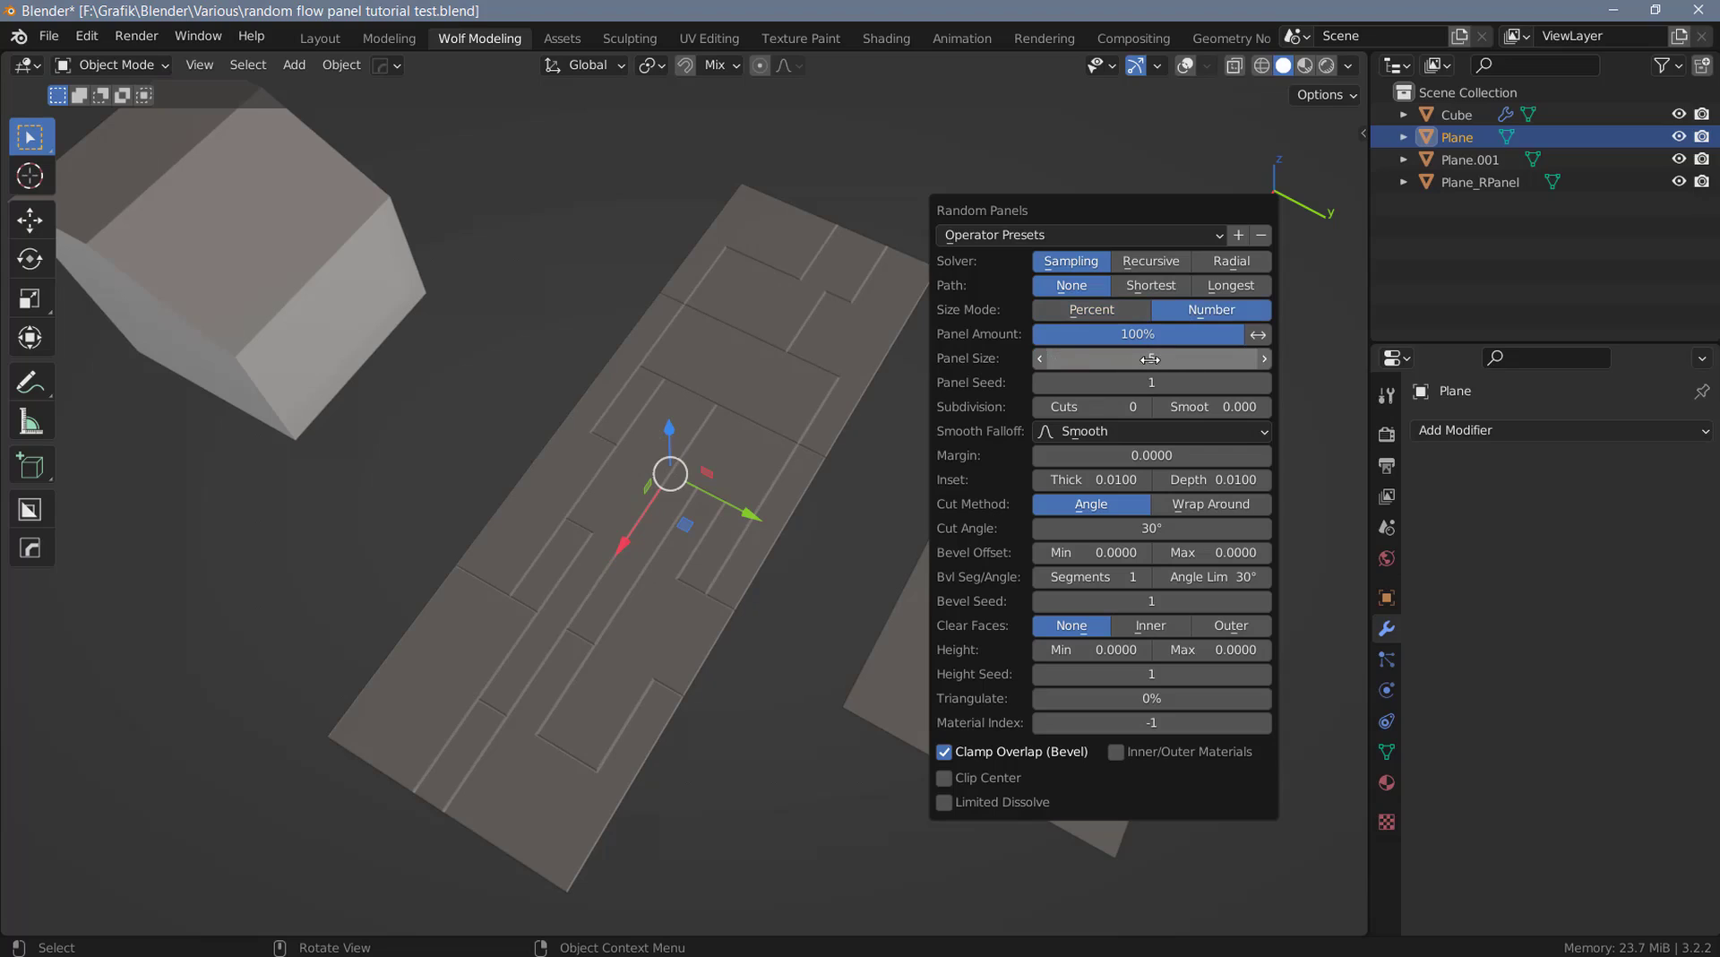
{"action": "left_click", "coordinate": [1097, 310]}
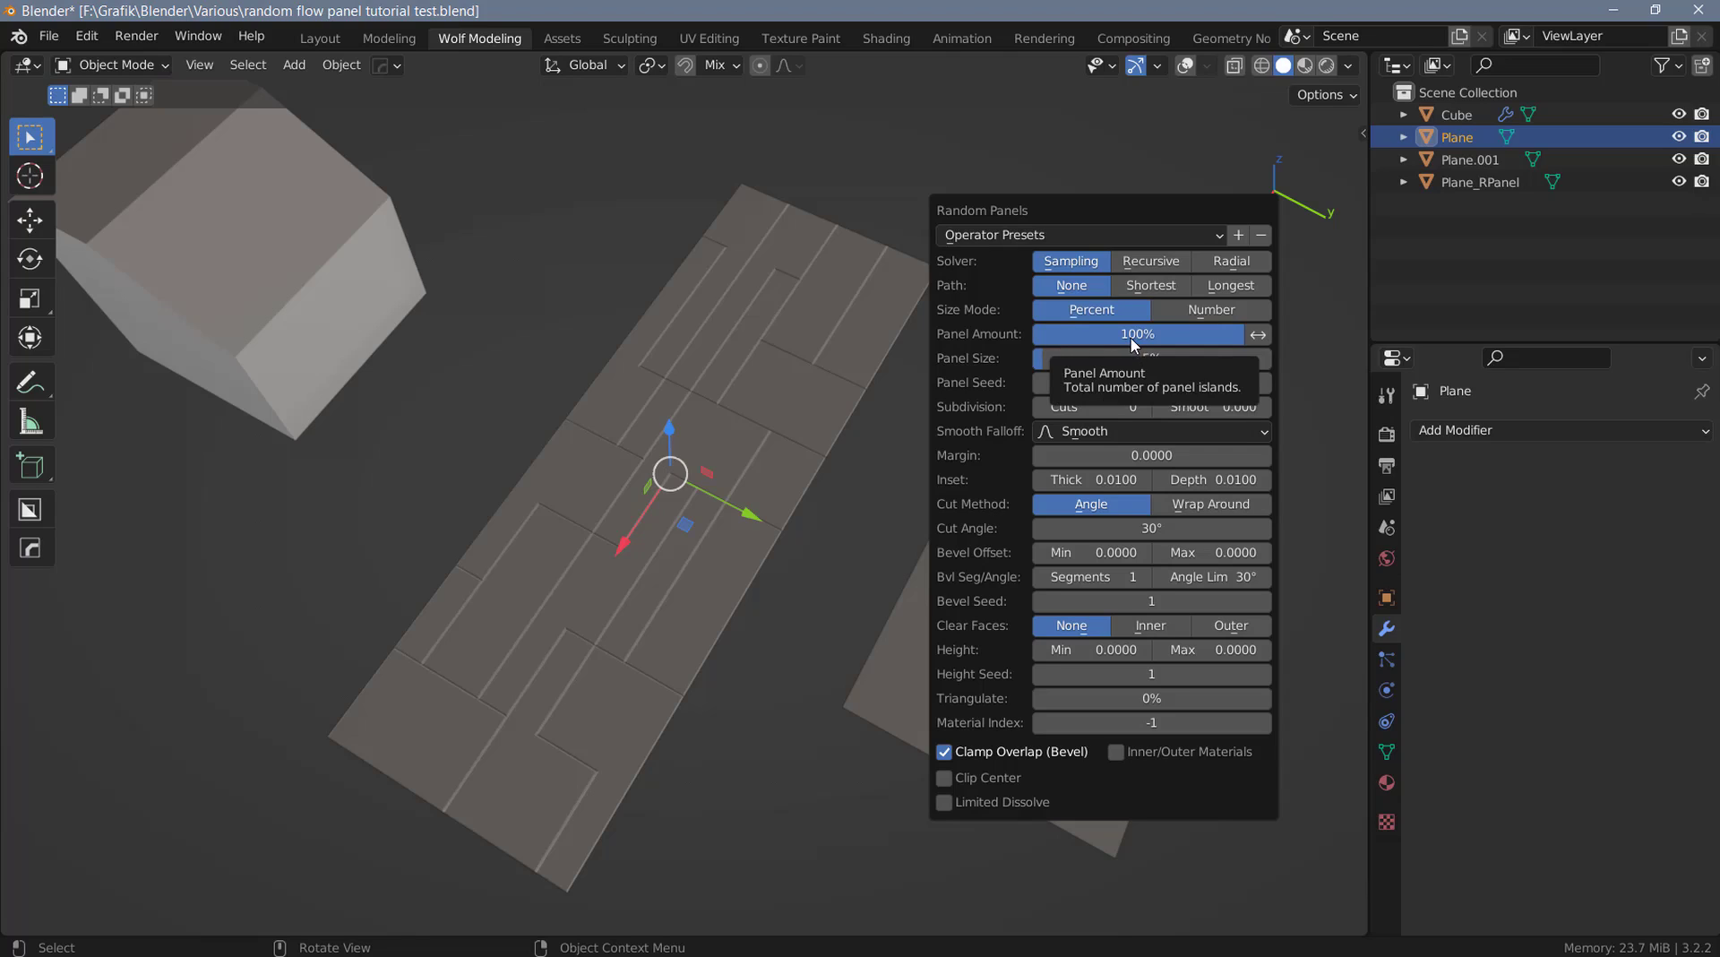
{"action": "left_click_drag", "start_coordinate": [1232, 337], "coordinate": [1165, 338]}
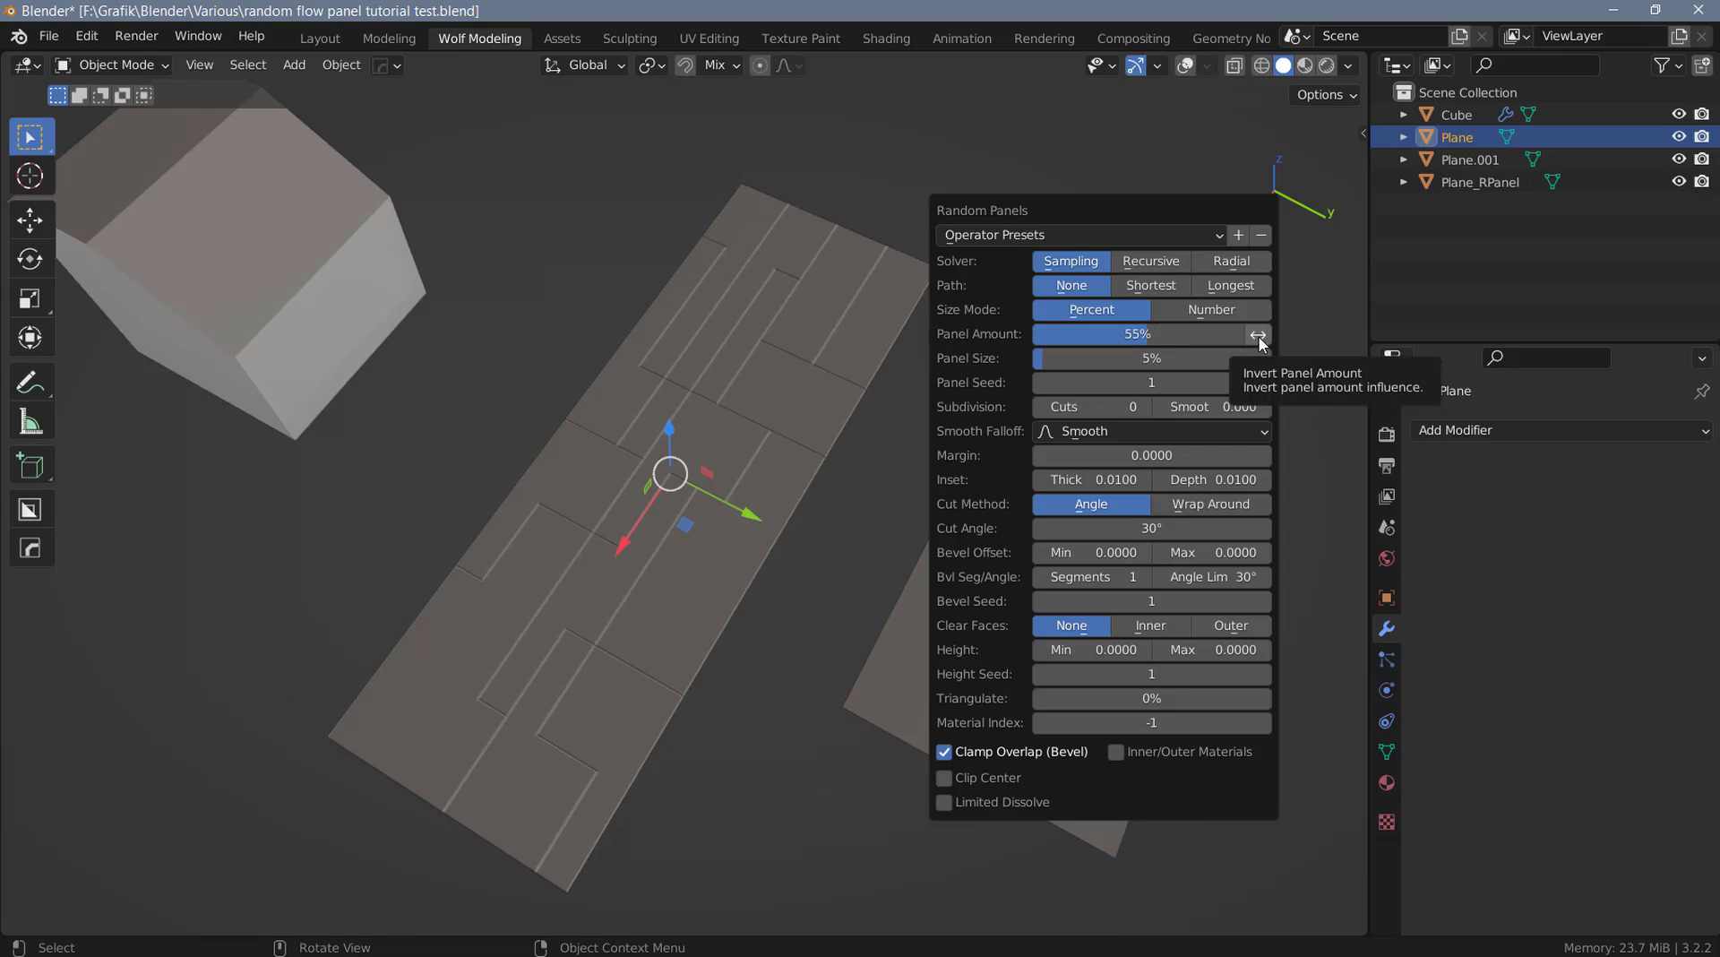
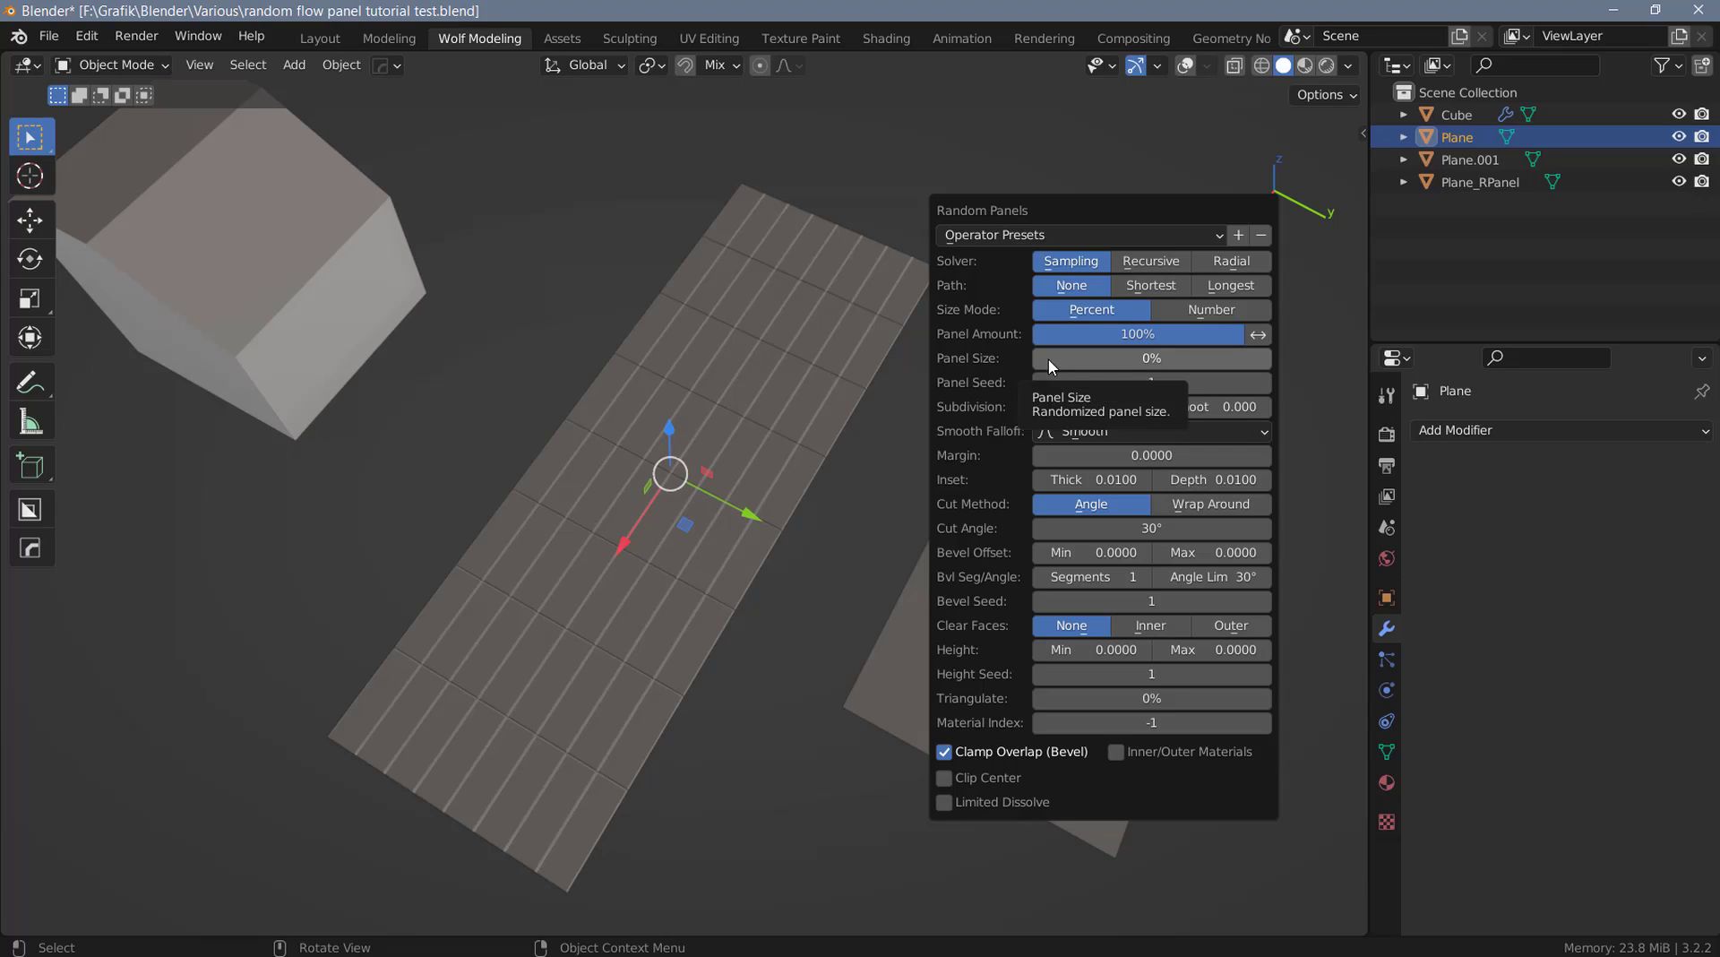
Try a 2% panel size and reset it to 0%, and try a 50% panel amount and restore 100%.
{"action": "left_click_drag", "start_coordinate": [1039, 357], "coordinate": [1053, 357]}
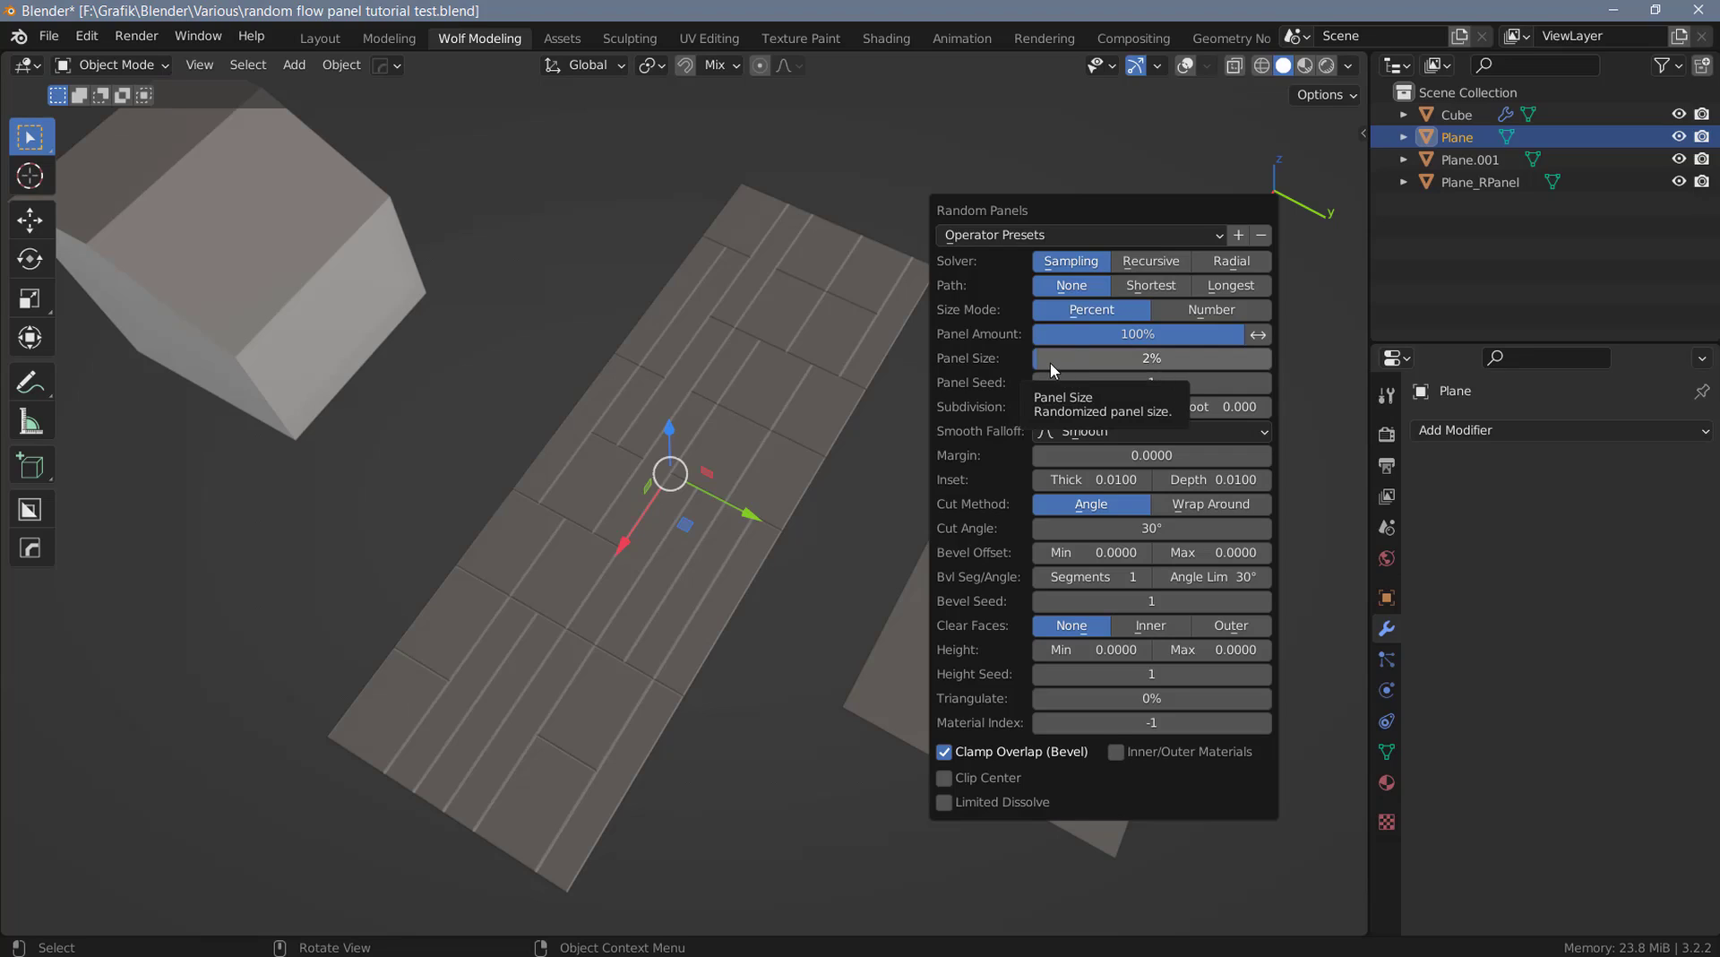
{"action": "mouse_move", "coordinate": [1037, 359]}
{"action": "left_mouse_down"}
{"action": "mouse_move", "coordinate": [1054, 362]}
{"action": "mouse_move", "coordinate": [1034, 362]}
{"action": "left_mouse_up"}
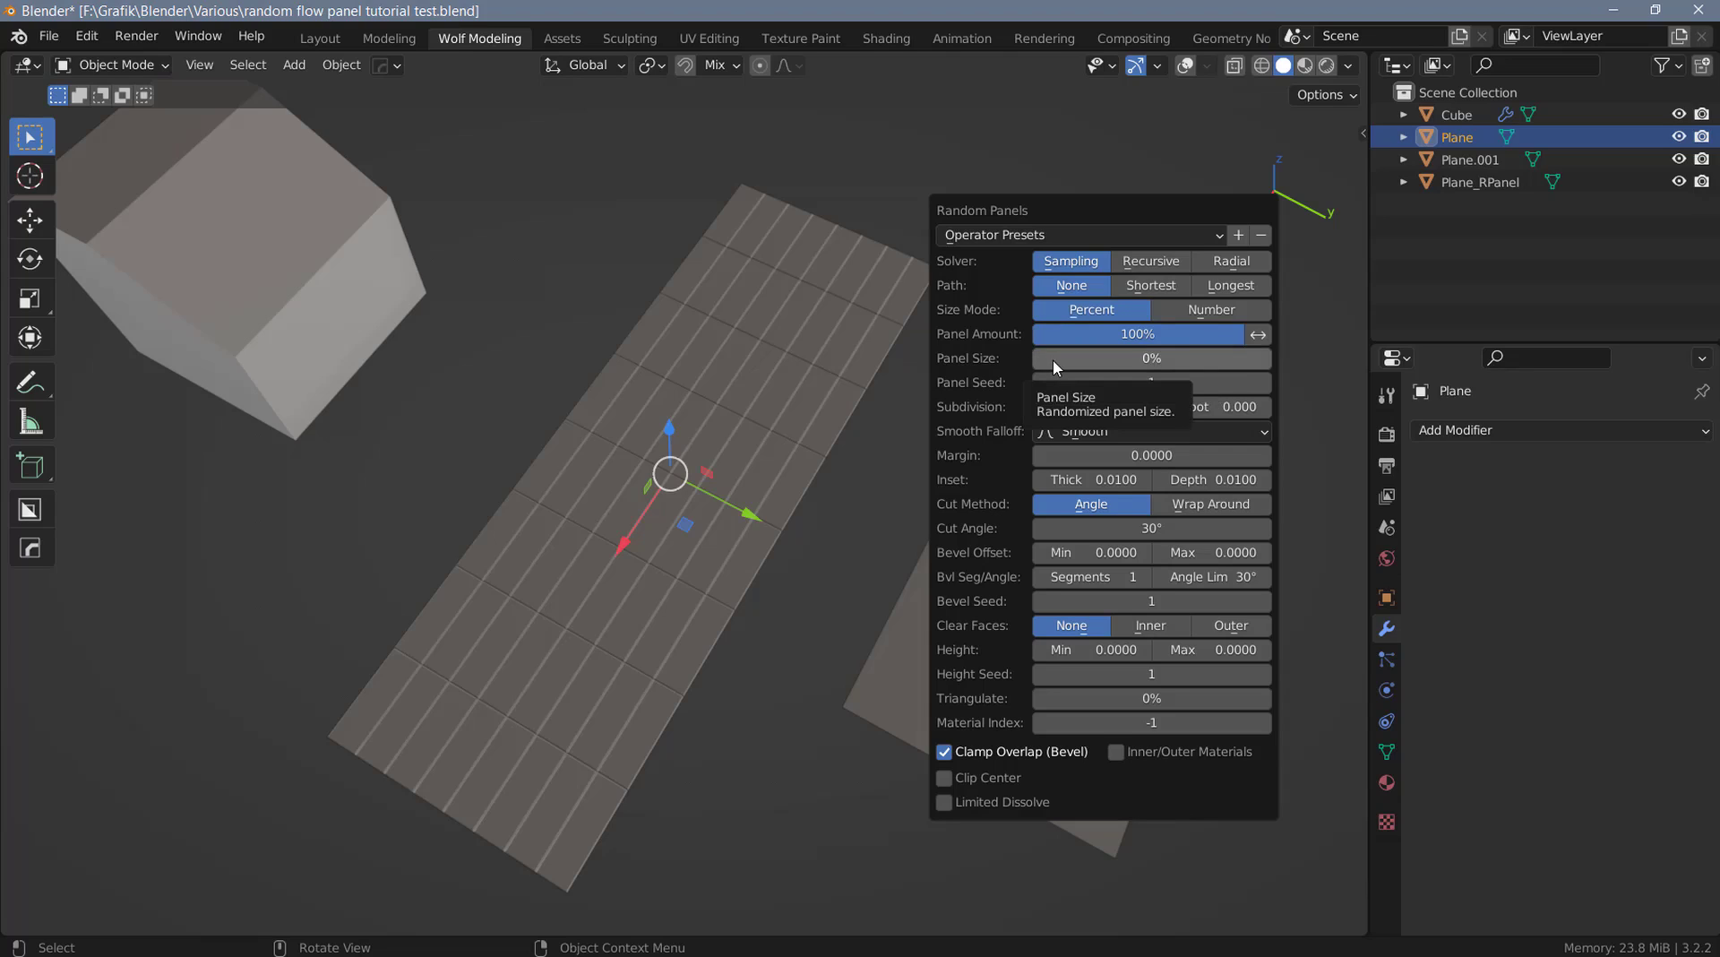
{"action": "left_click_drag", "start_coordinate": [1229, 331], "coordinate": [1125, 331]}
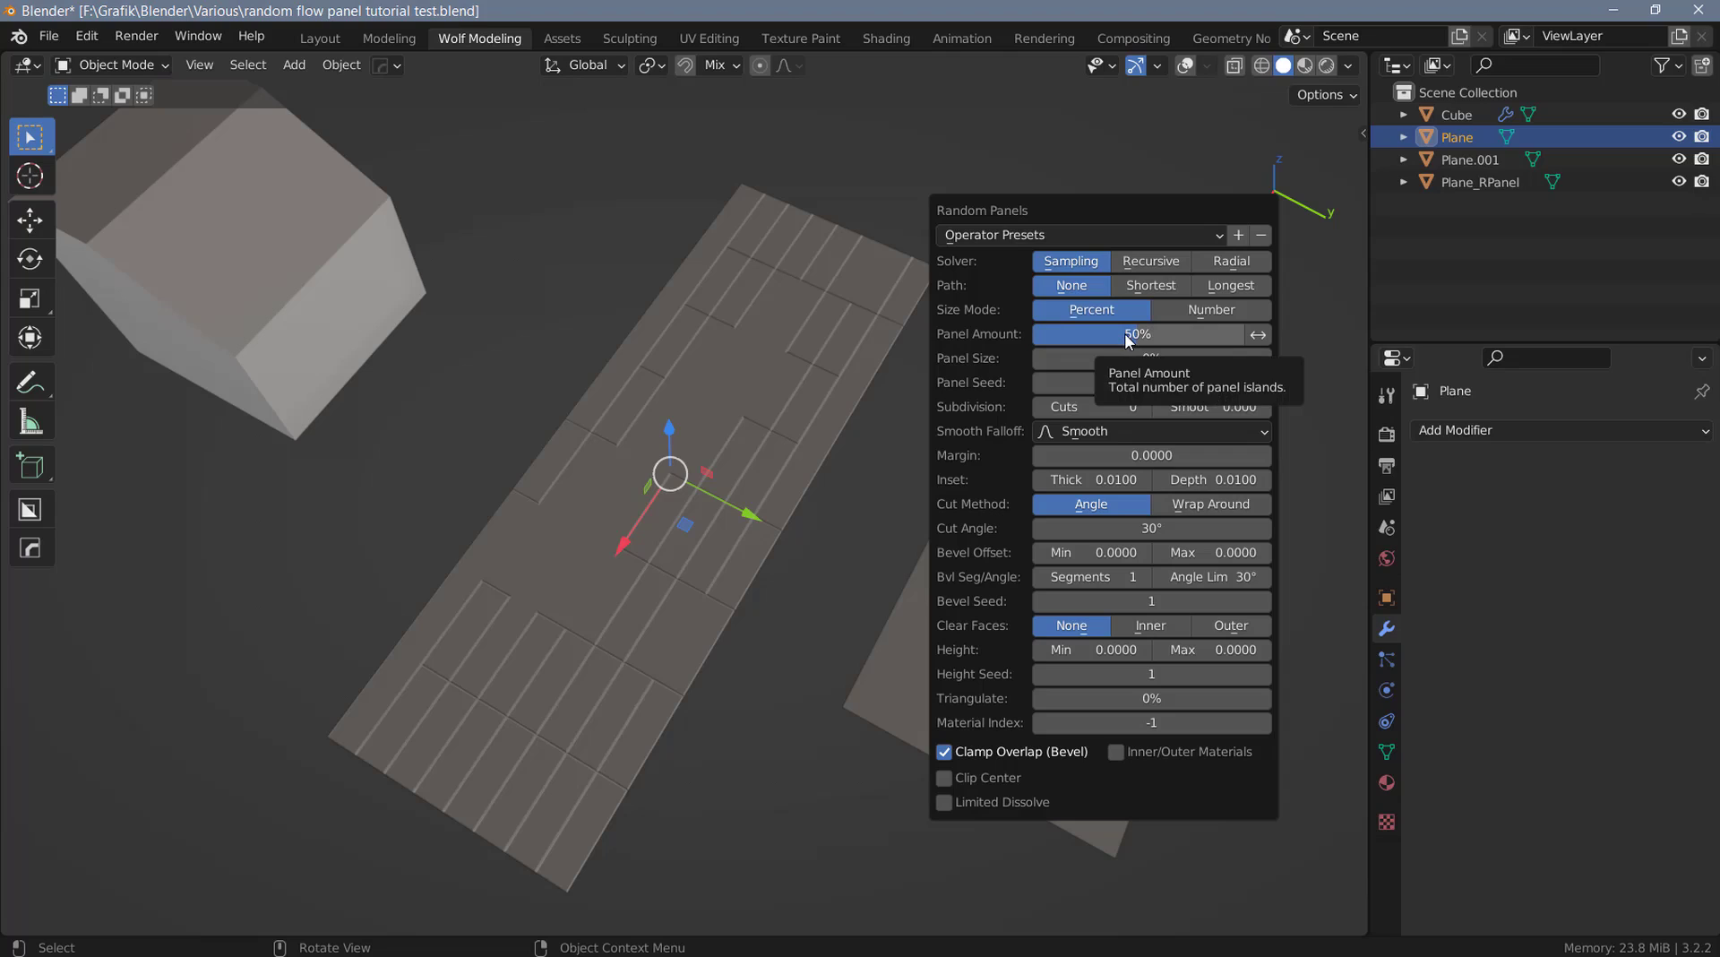
{"action": "left_click_drag", "start_coordinate": [1125, 331], "coordinate": [1247, 333]}
Set the panel size to 8% and try several panel seeds, ending on seed 1.
{"action": "left_click_drag", "start_coordinate": [1035, 357], "coordinate": [1073, 358]}
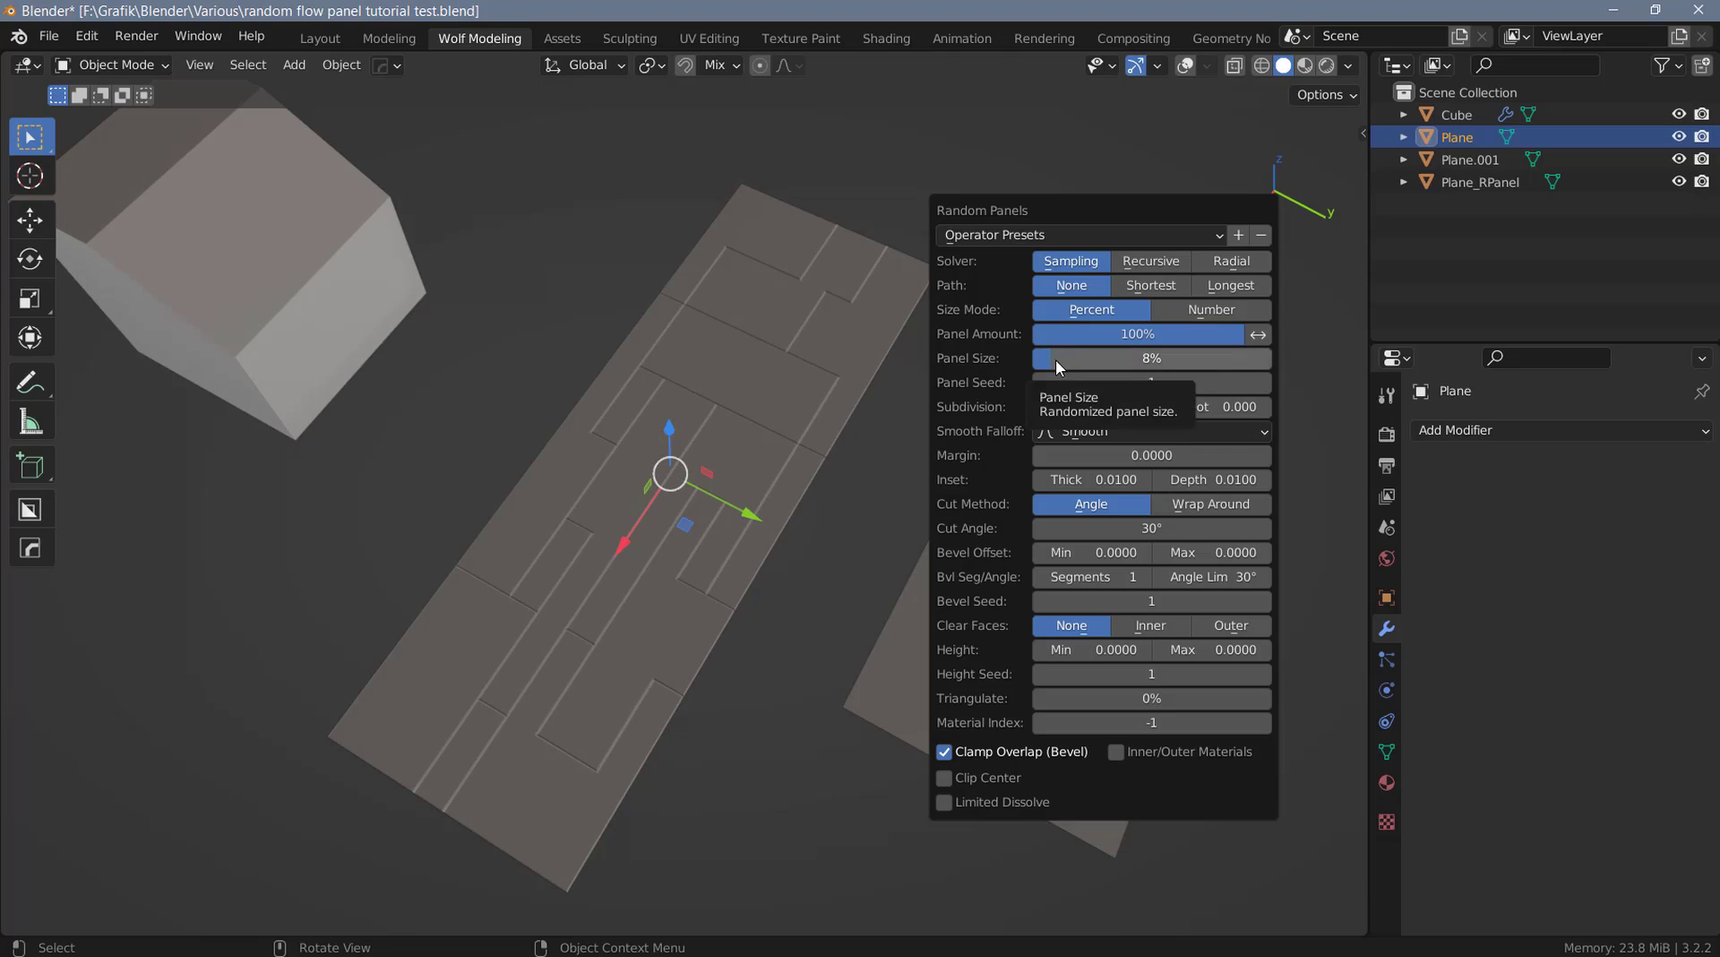
{"action": "left_click", "coordinate": [1264, 382]}
{"action": "left_click", "coordinate": [1265, 383]}
{"action": "left_click", "coordinate": [1265, 383]}
{"action": "left_click_drag", "start_coordinate": [1225, 383], "coordinate": [1008, 408]}
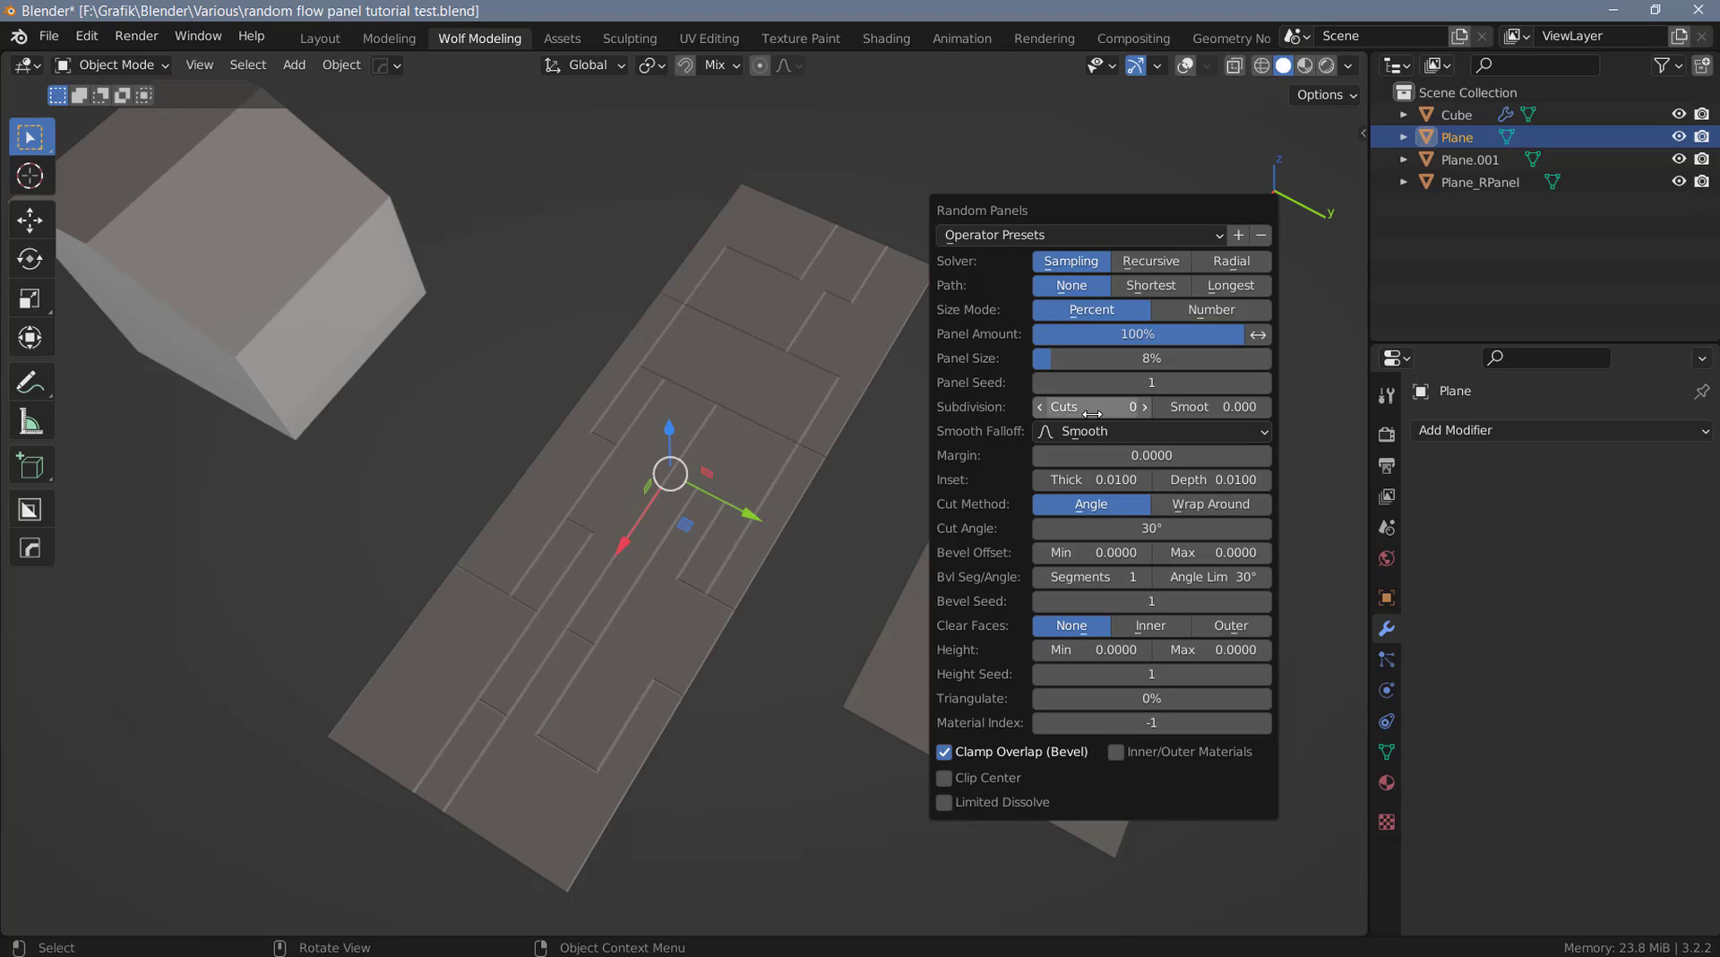
Set the panel size to 0% and the number of subdivision cuts to 2.
{"action": "left_click_drag", "start_coordinate": [1050, 356], "coordinate": [995, 358]}
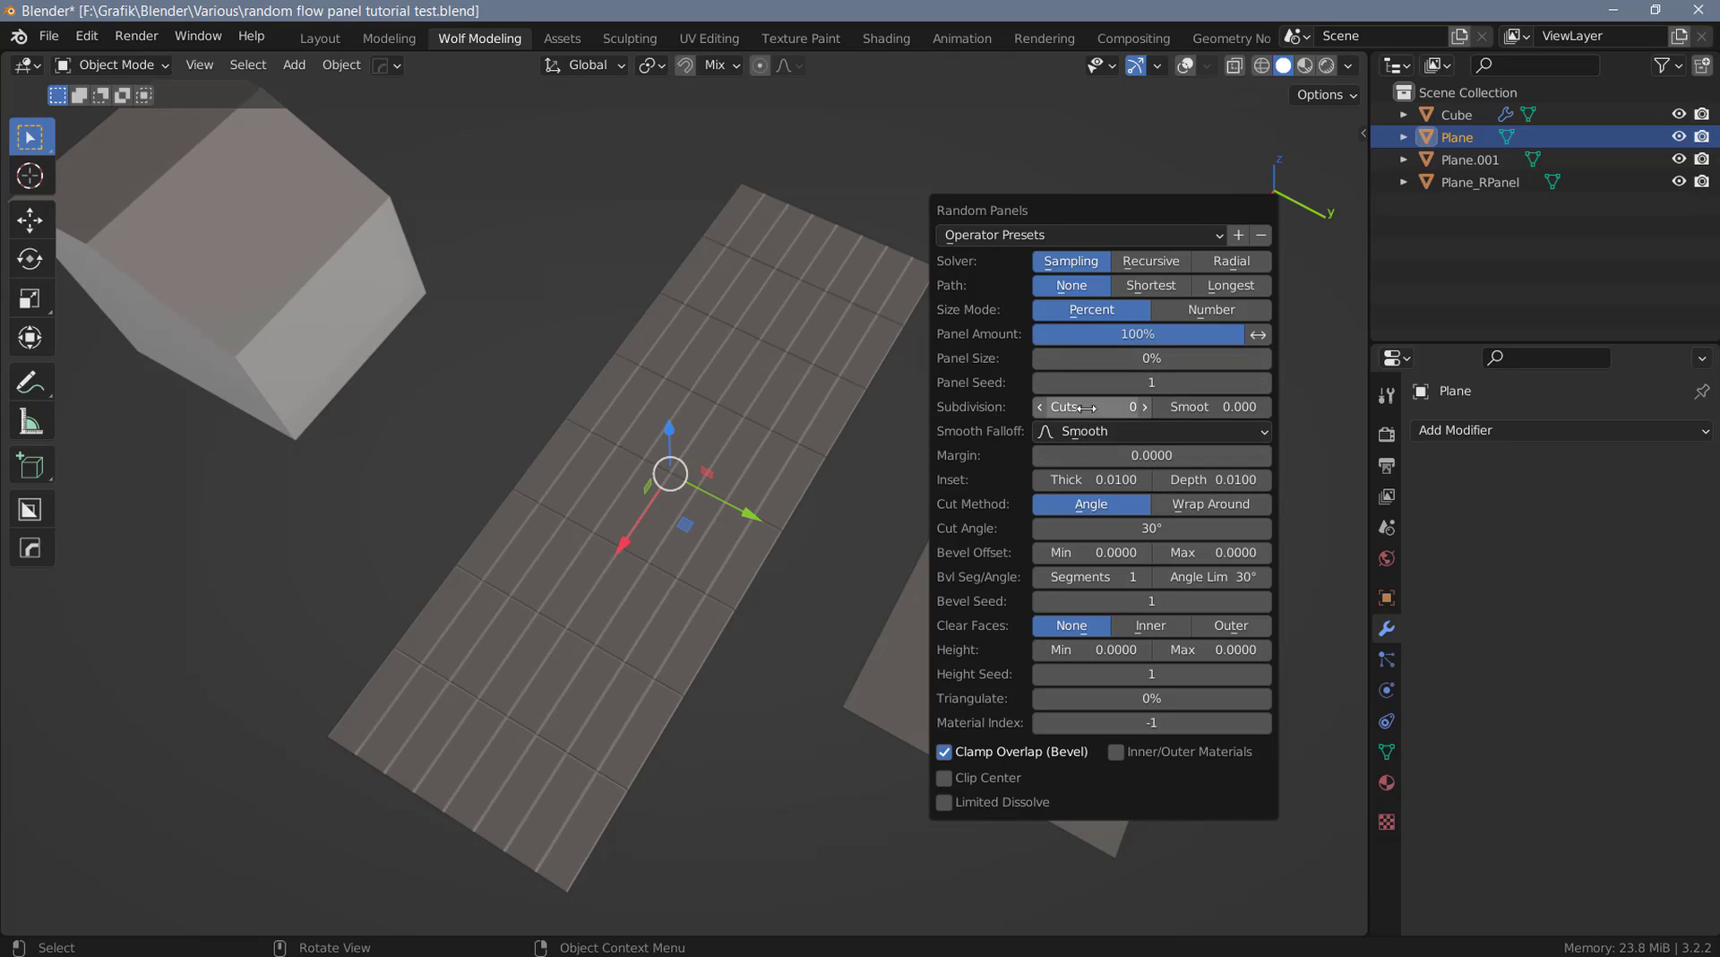
{"action": "left_click", "coordinate": [1144, 406]}
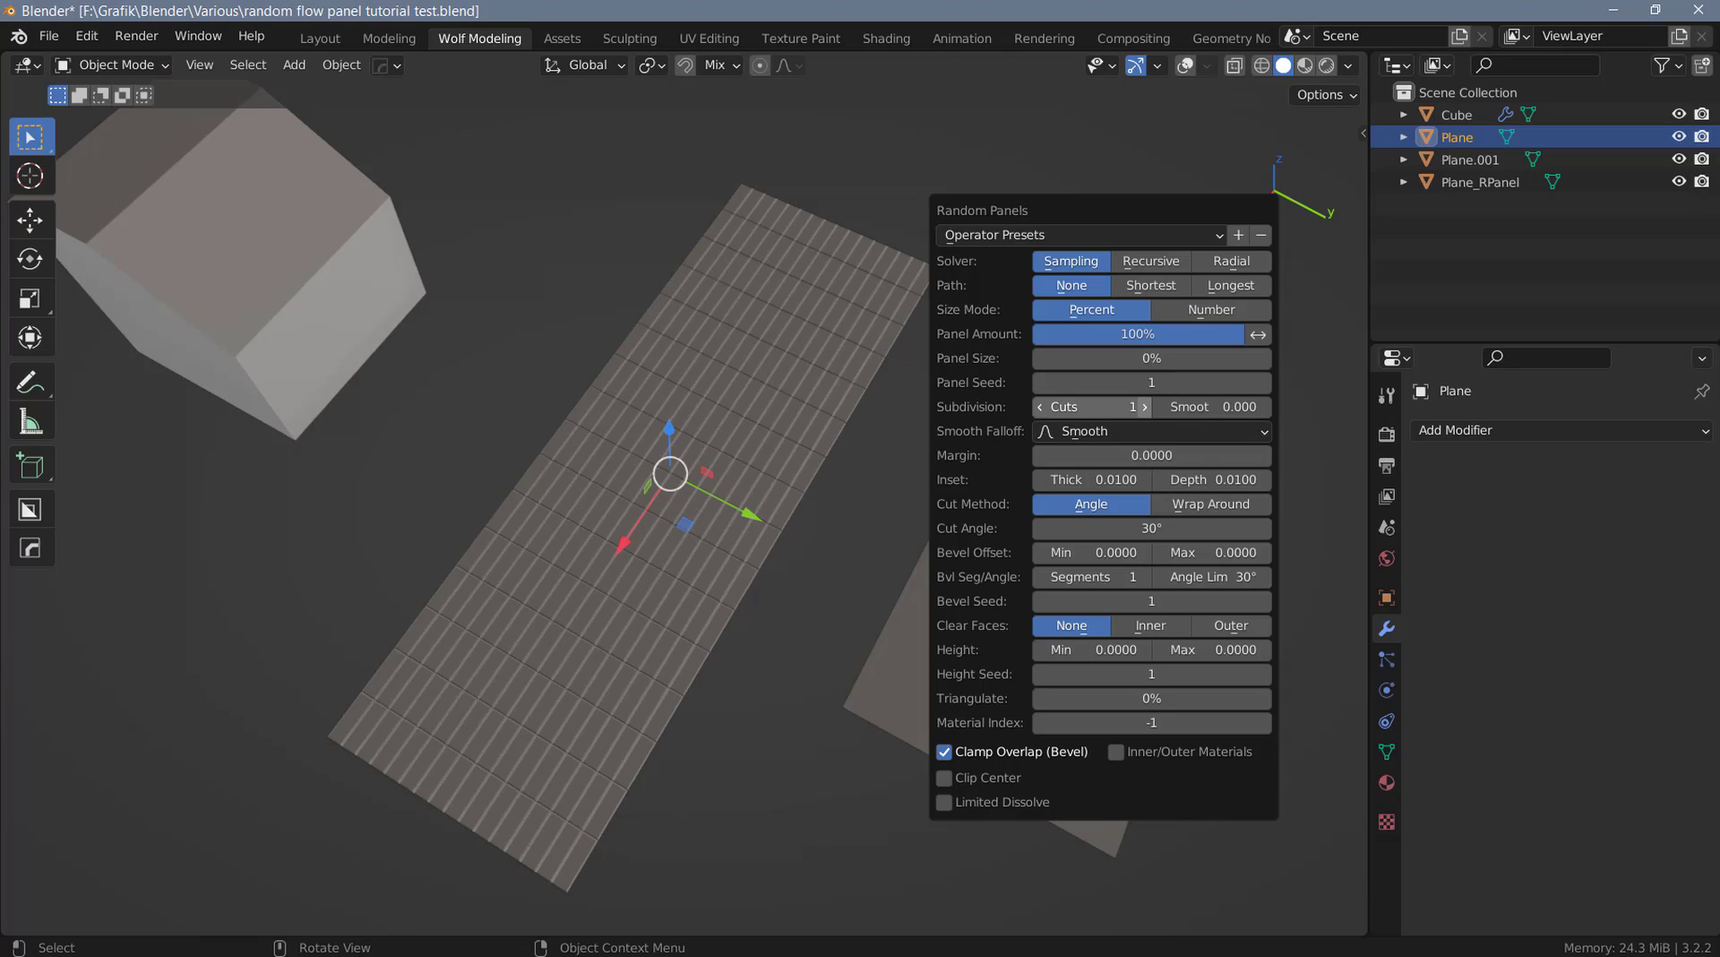
{"action": "left_click", "coordinate": [1144, 407]}
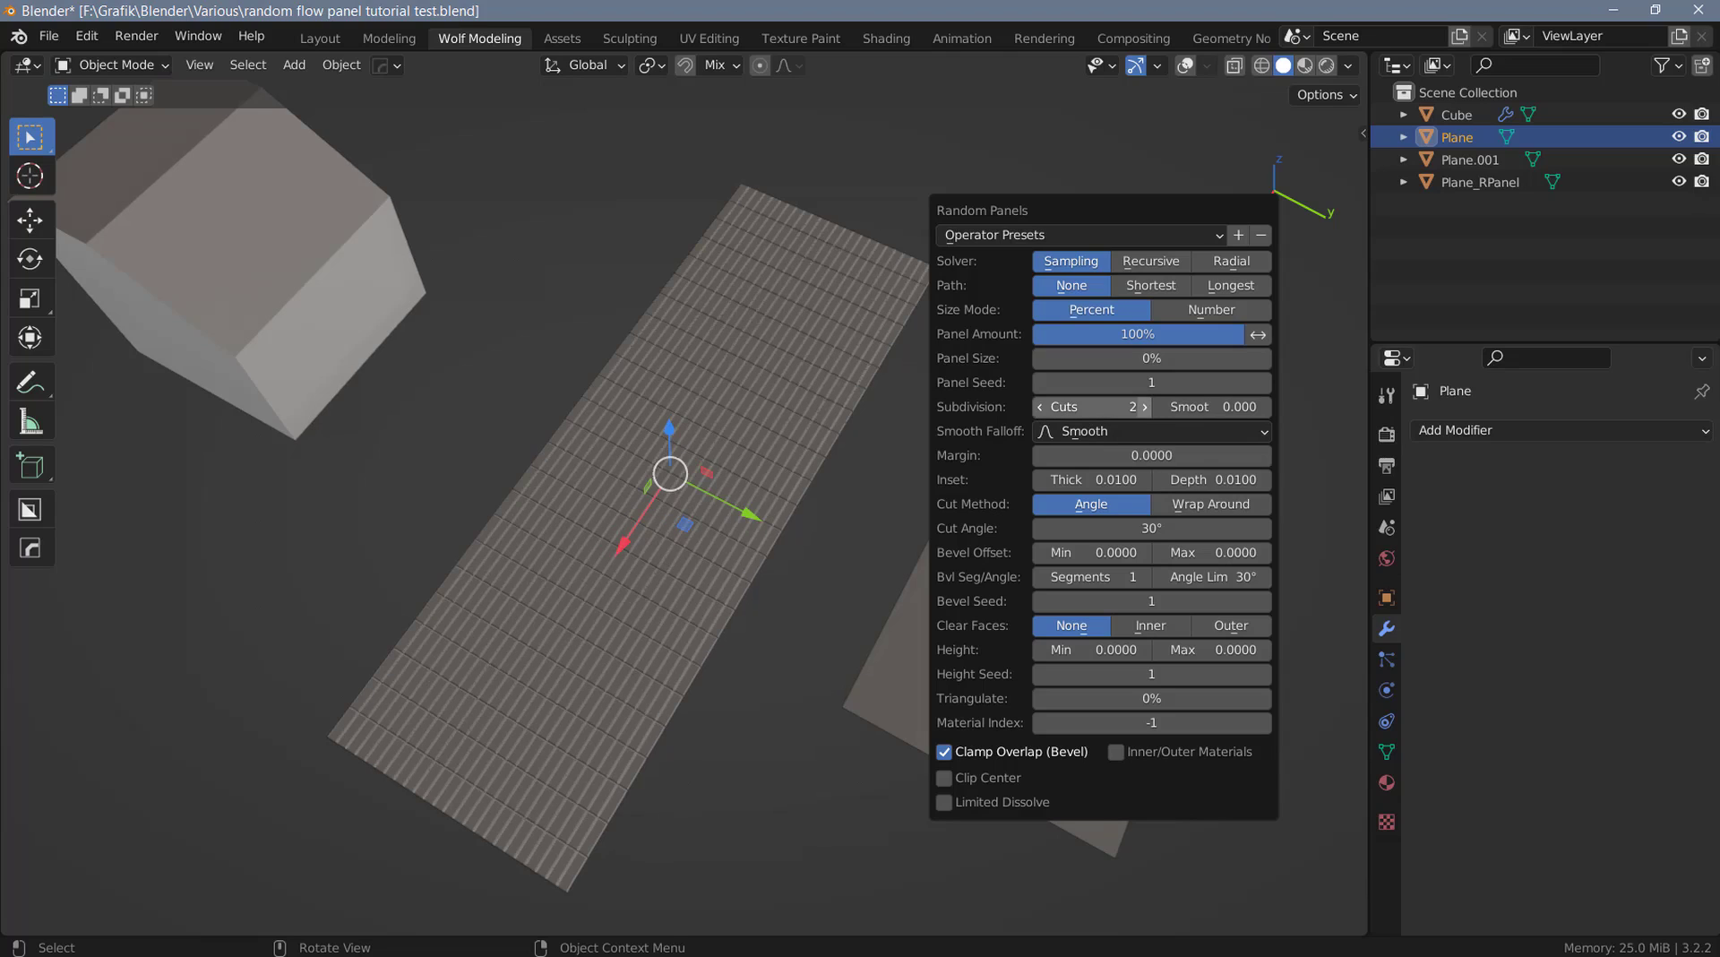
Set the number of subdivision cuts to 0 in the Random Panels settings.
{"action": "left_click", "coordinate": [1093, 407]}
{"action": "type", "text": "0"}
{"action": "key", "text": "Return"}
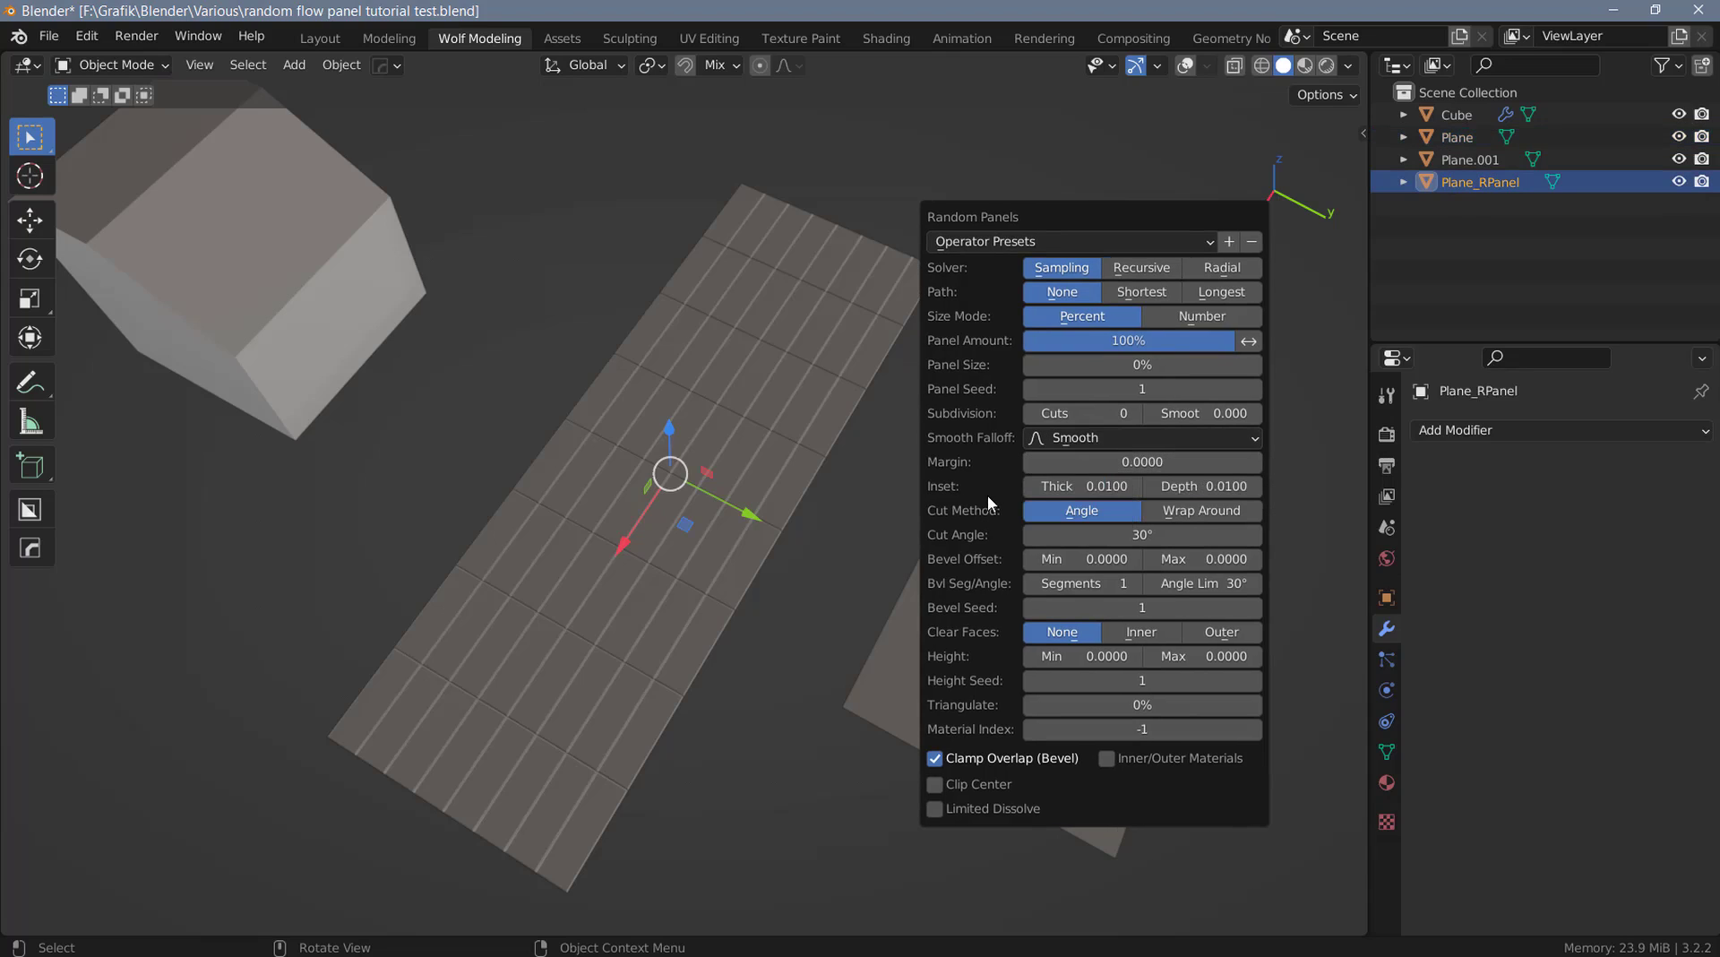
Try inset depths of 0.0160 and 0.0320 on the plane's panels, ending on a depth of 0.0190.
{"action": "left_click_drag", "start_coordinate": [1162, 488], "coordinate": [1173, 488]}
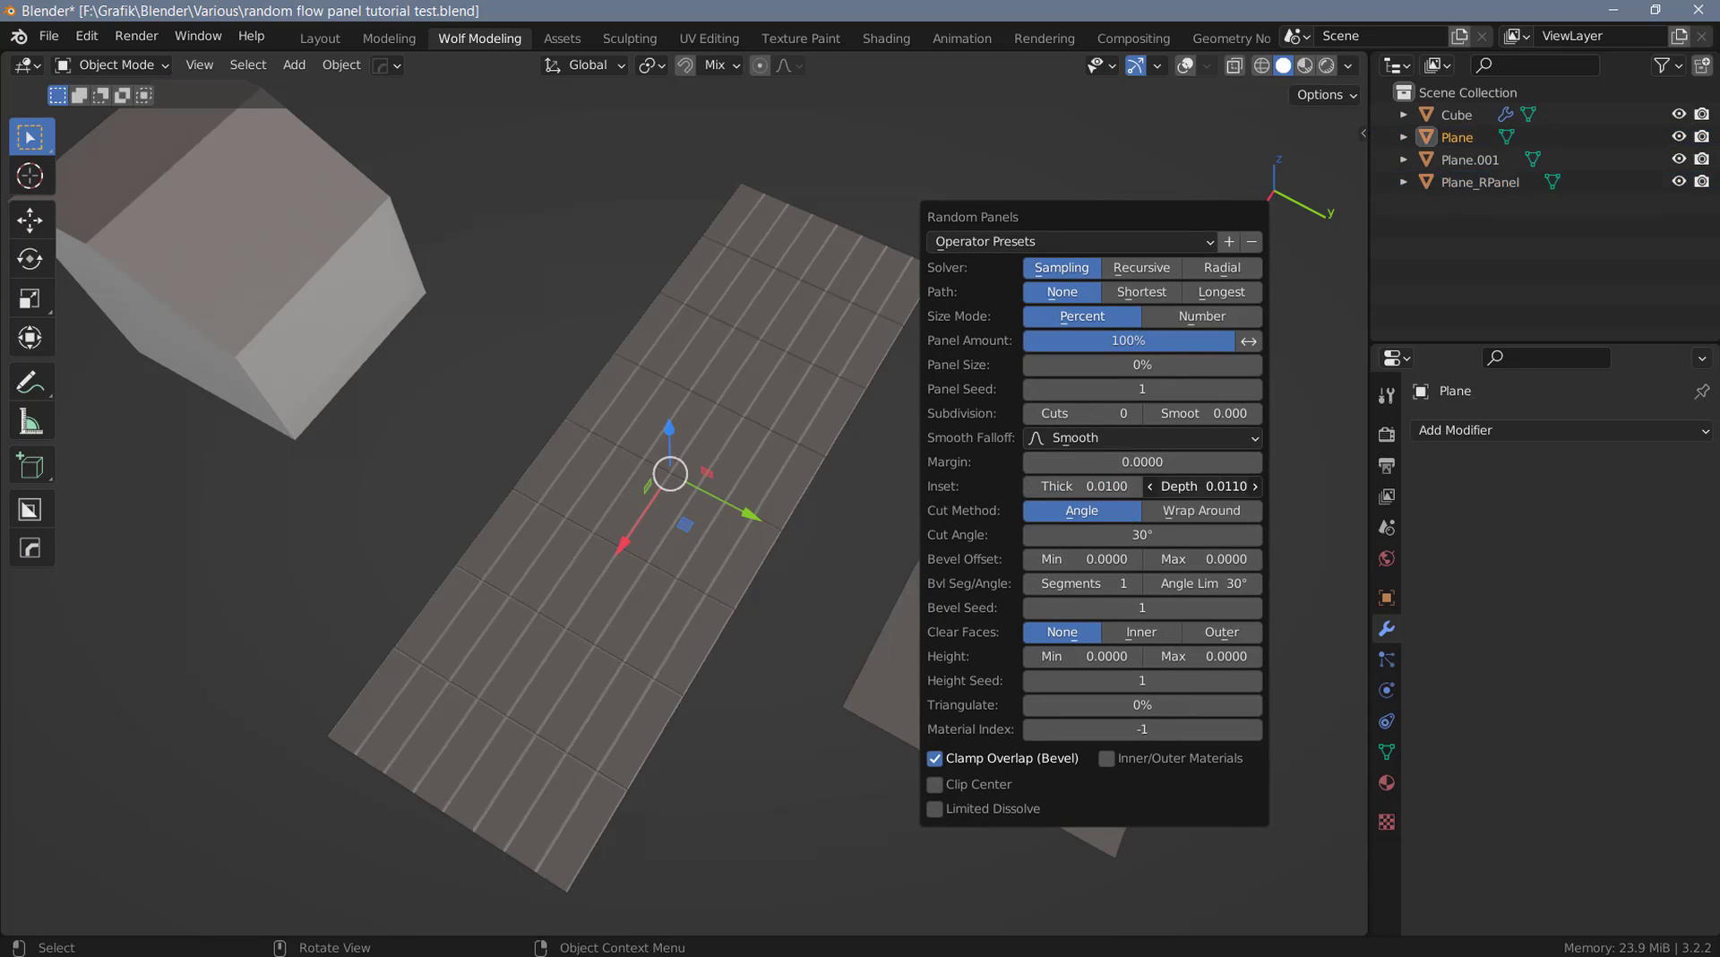
{"action": "middle_click_drag", "start_coordinate": [663, 556], "coordinate": [646, 498]}
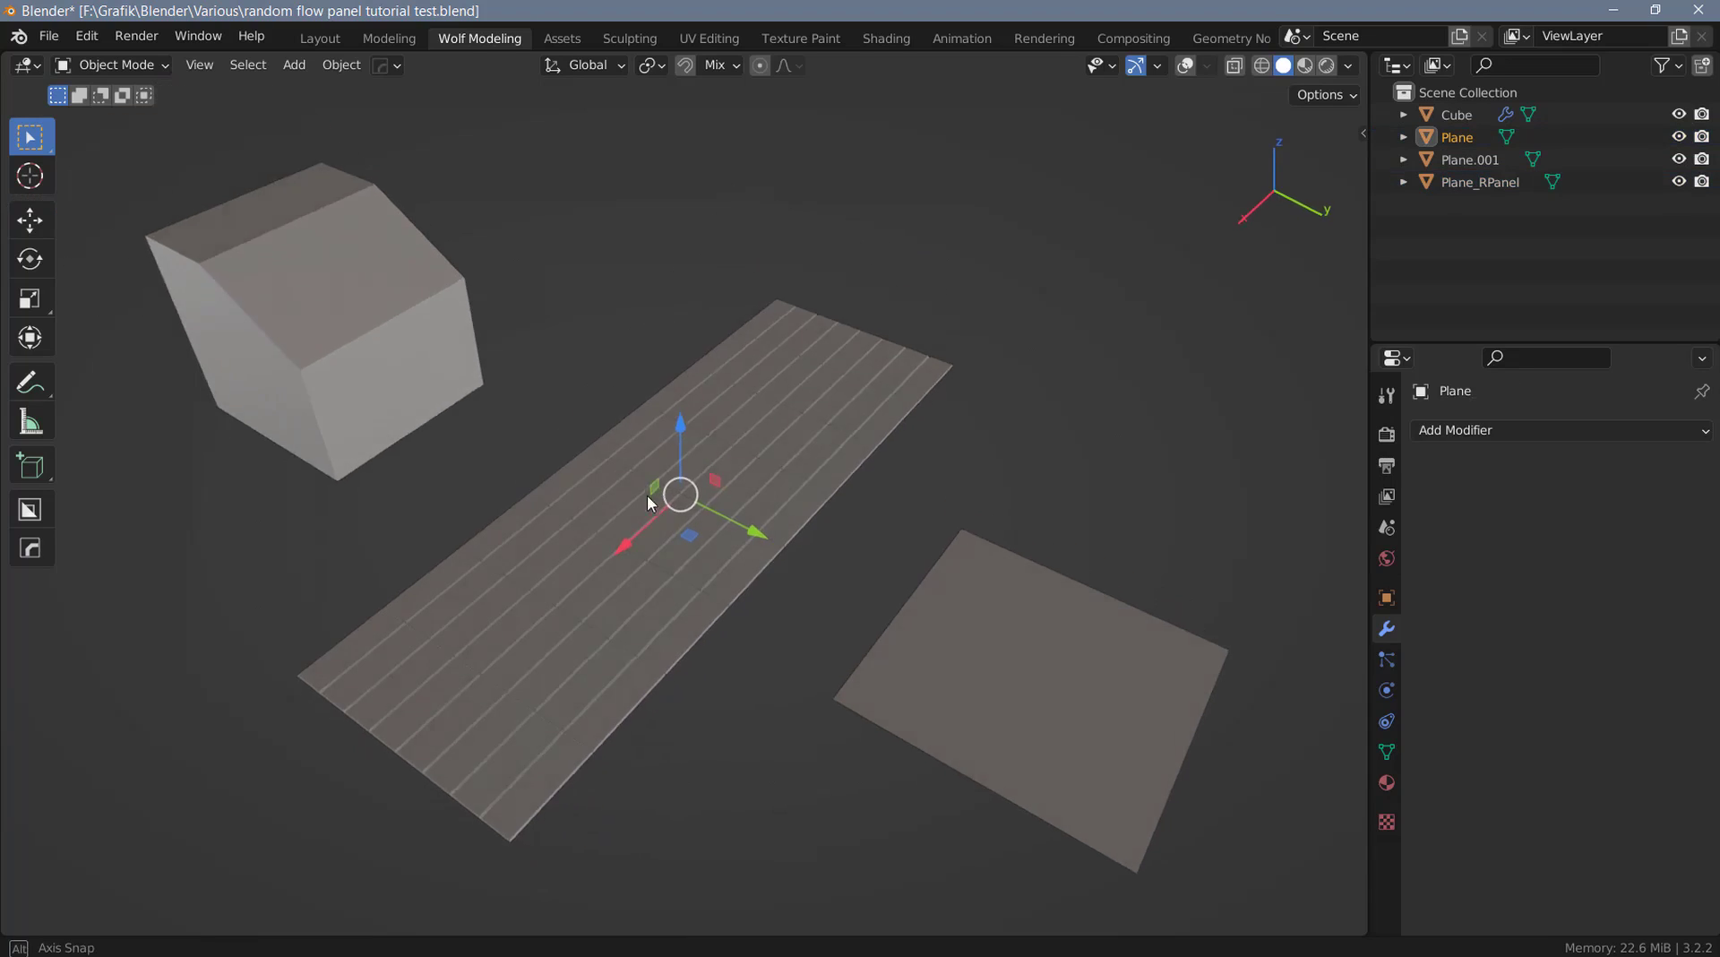
{"action": "scroll", "coordinate": [697, 597], "scroll_direction": "up", "scroll_amount": 2}
{"action": "key", "text": "F9"}
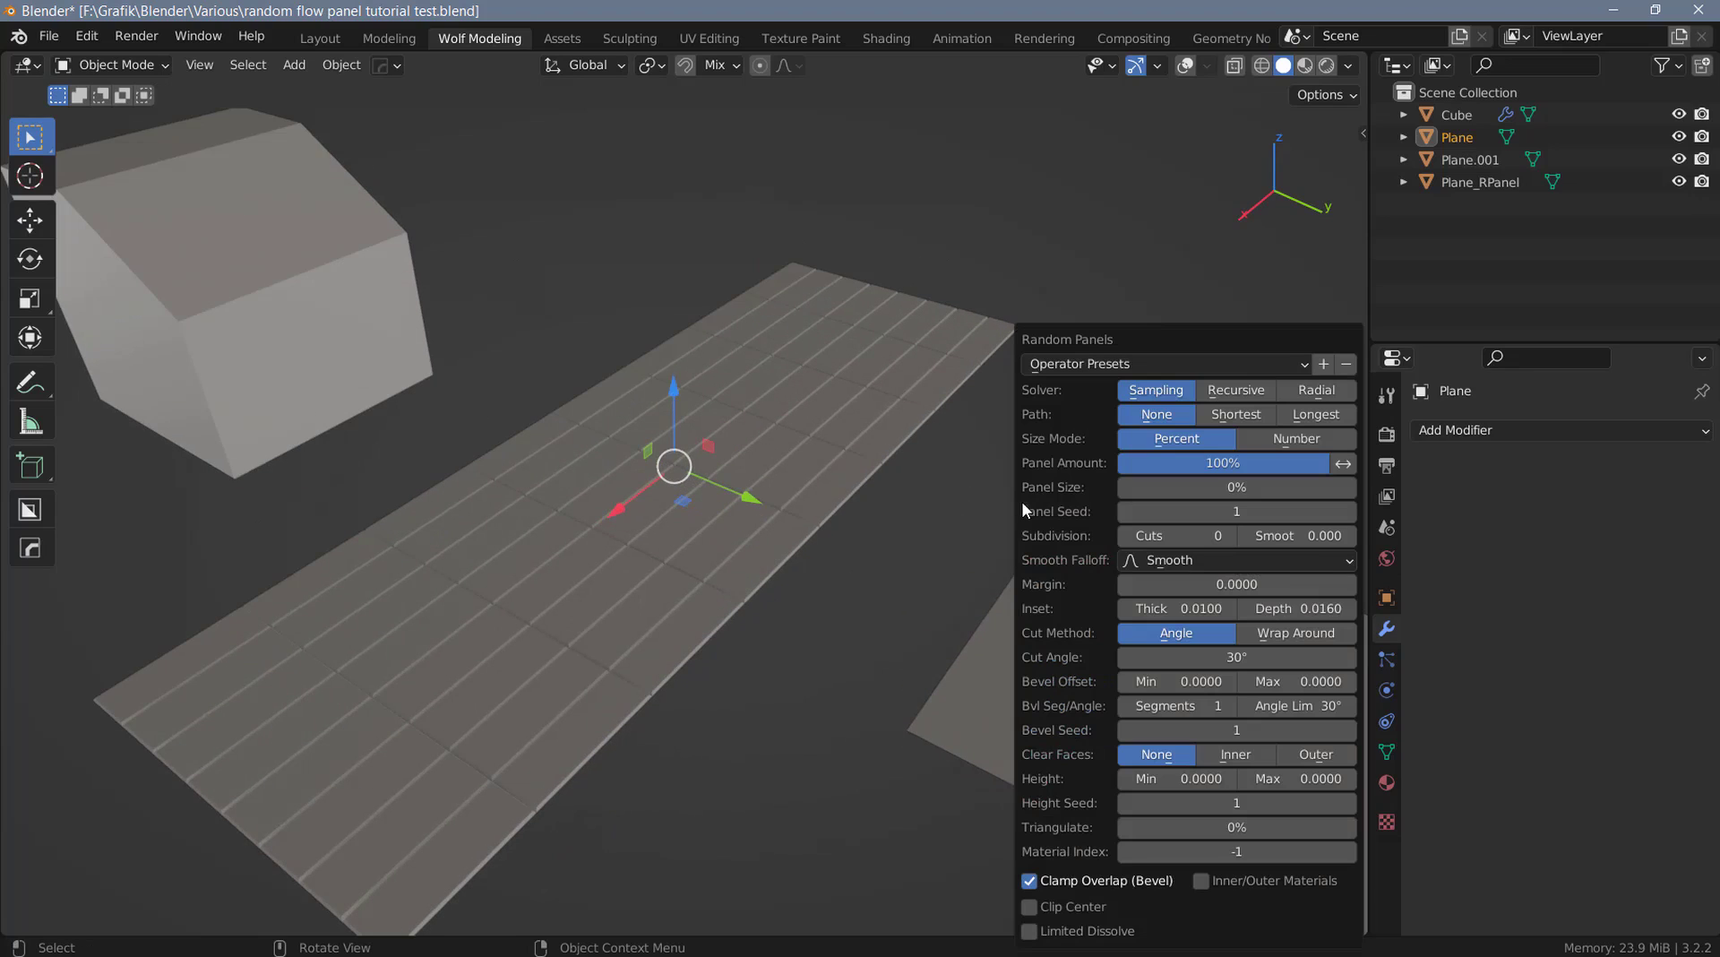
{"action": "left_click_drag", "start_coordinate": [1299, 608], "coordinate": [1312, 608]}
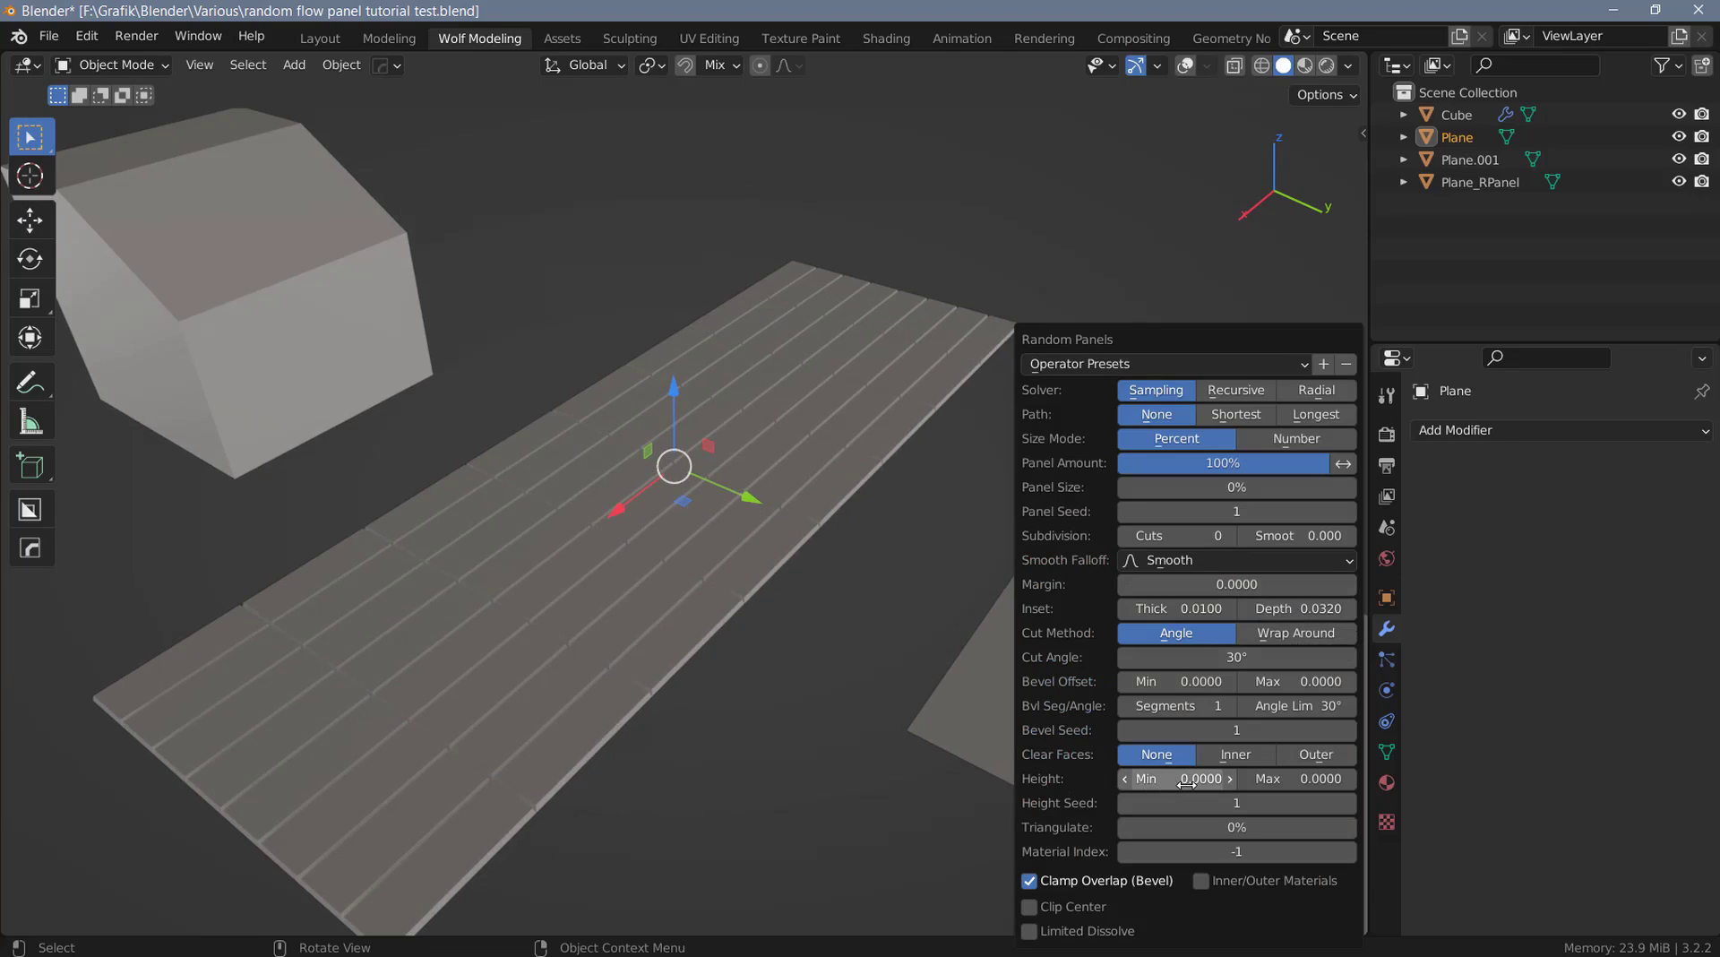
{"action": "left_click_drag", "start_coordinate": [1299, 609], "coordinate": [1183, 608]}
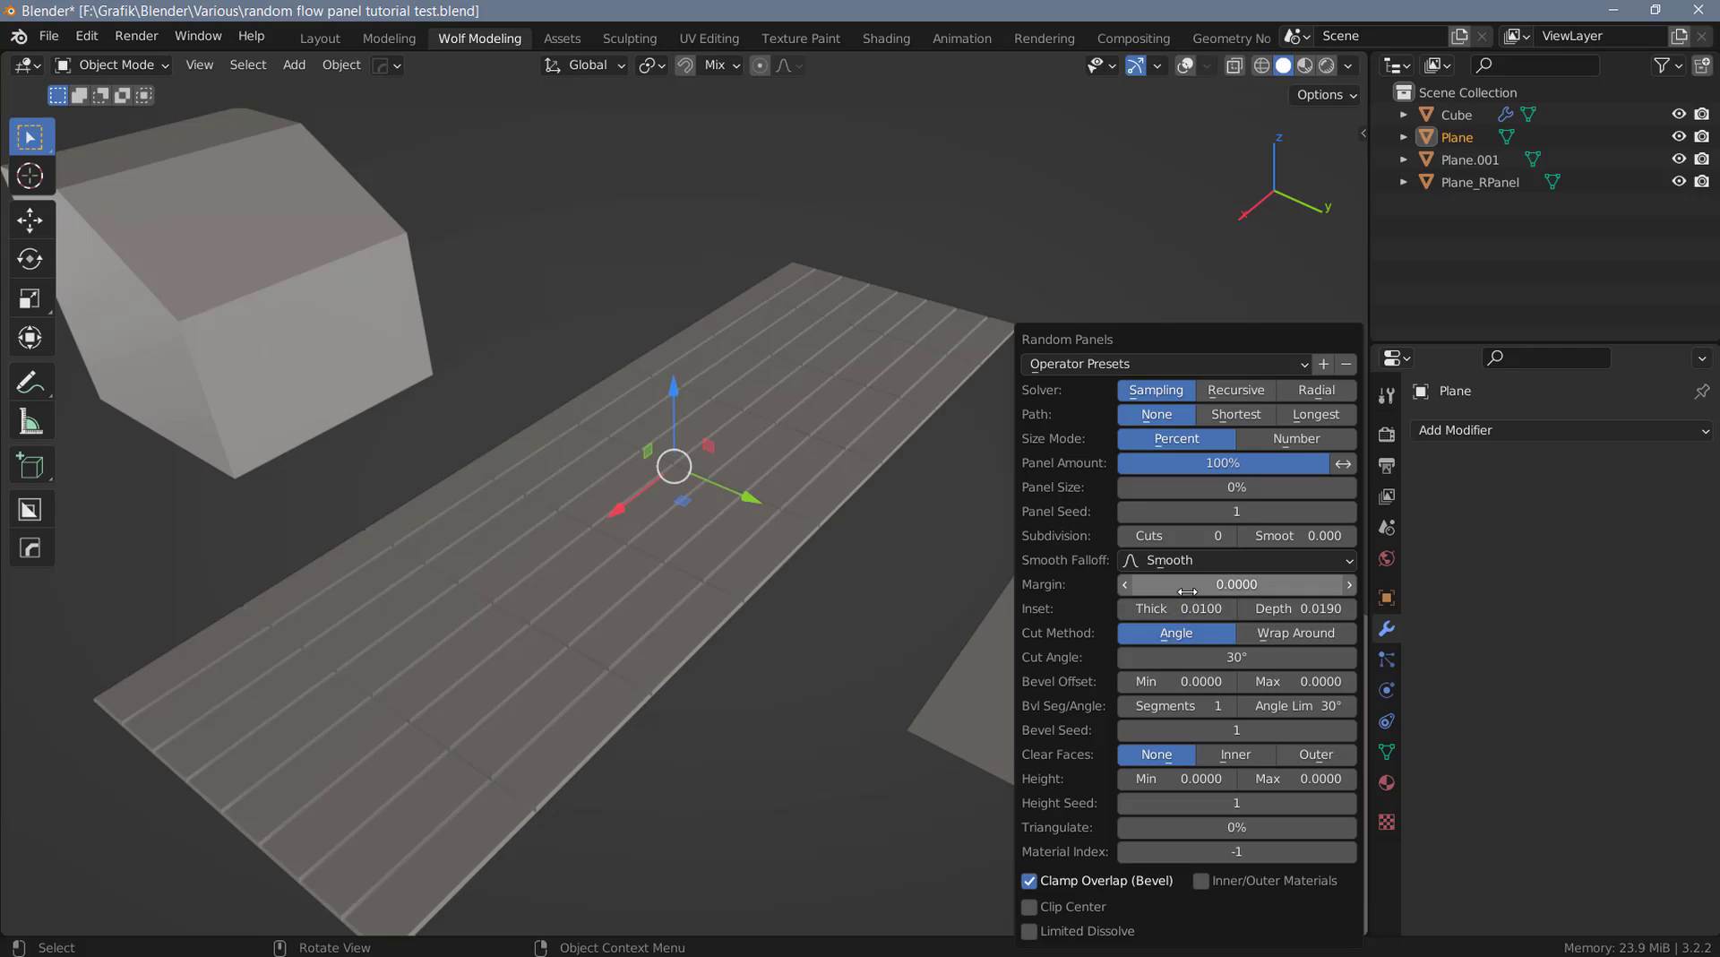
Set the panels' inset thickness to 0 and the margin to 0.0050.
{"action": "middle_click_drag", "start_coordinate": [1188, 583], "coordinate": [732, 599]}
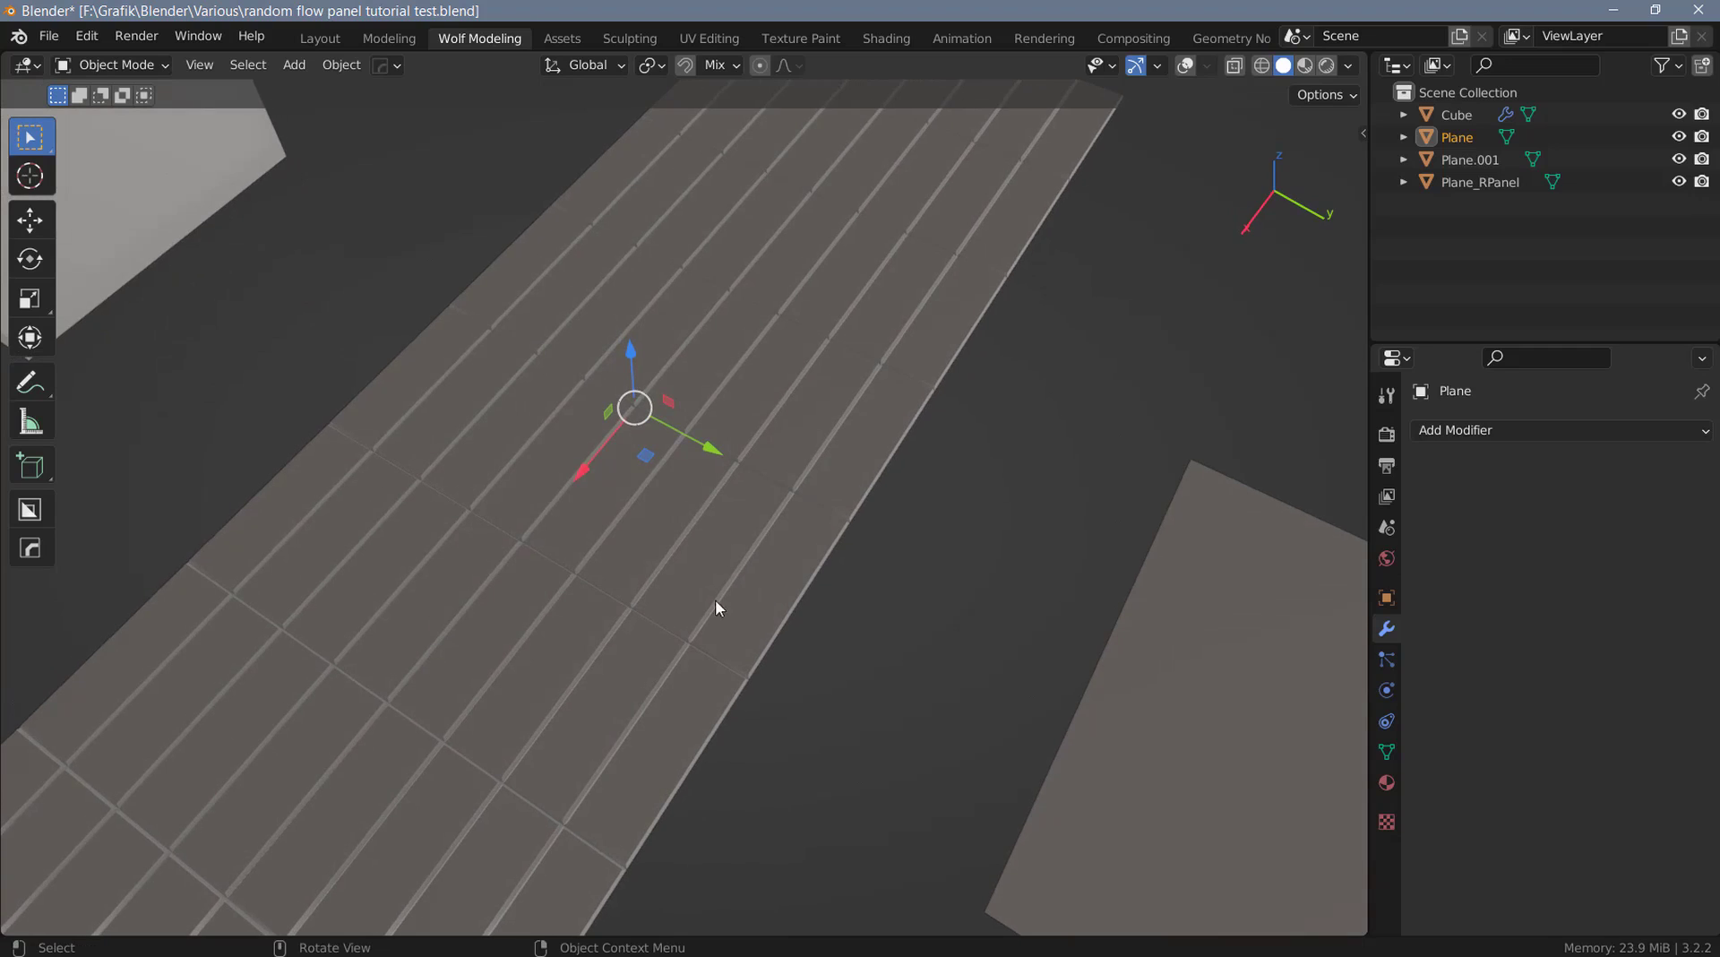
{"action": "scroll", "coordinate": [708, 606], "scroll_direction": "up", "scroll_amount": 3}
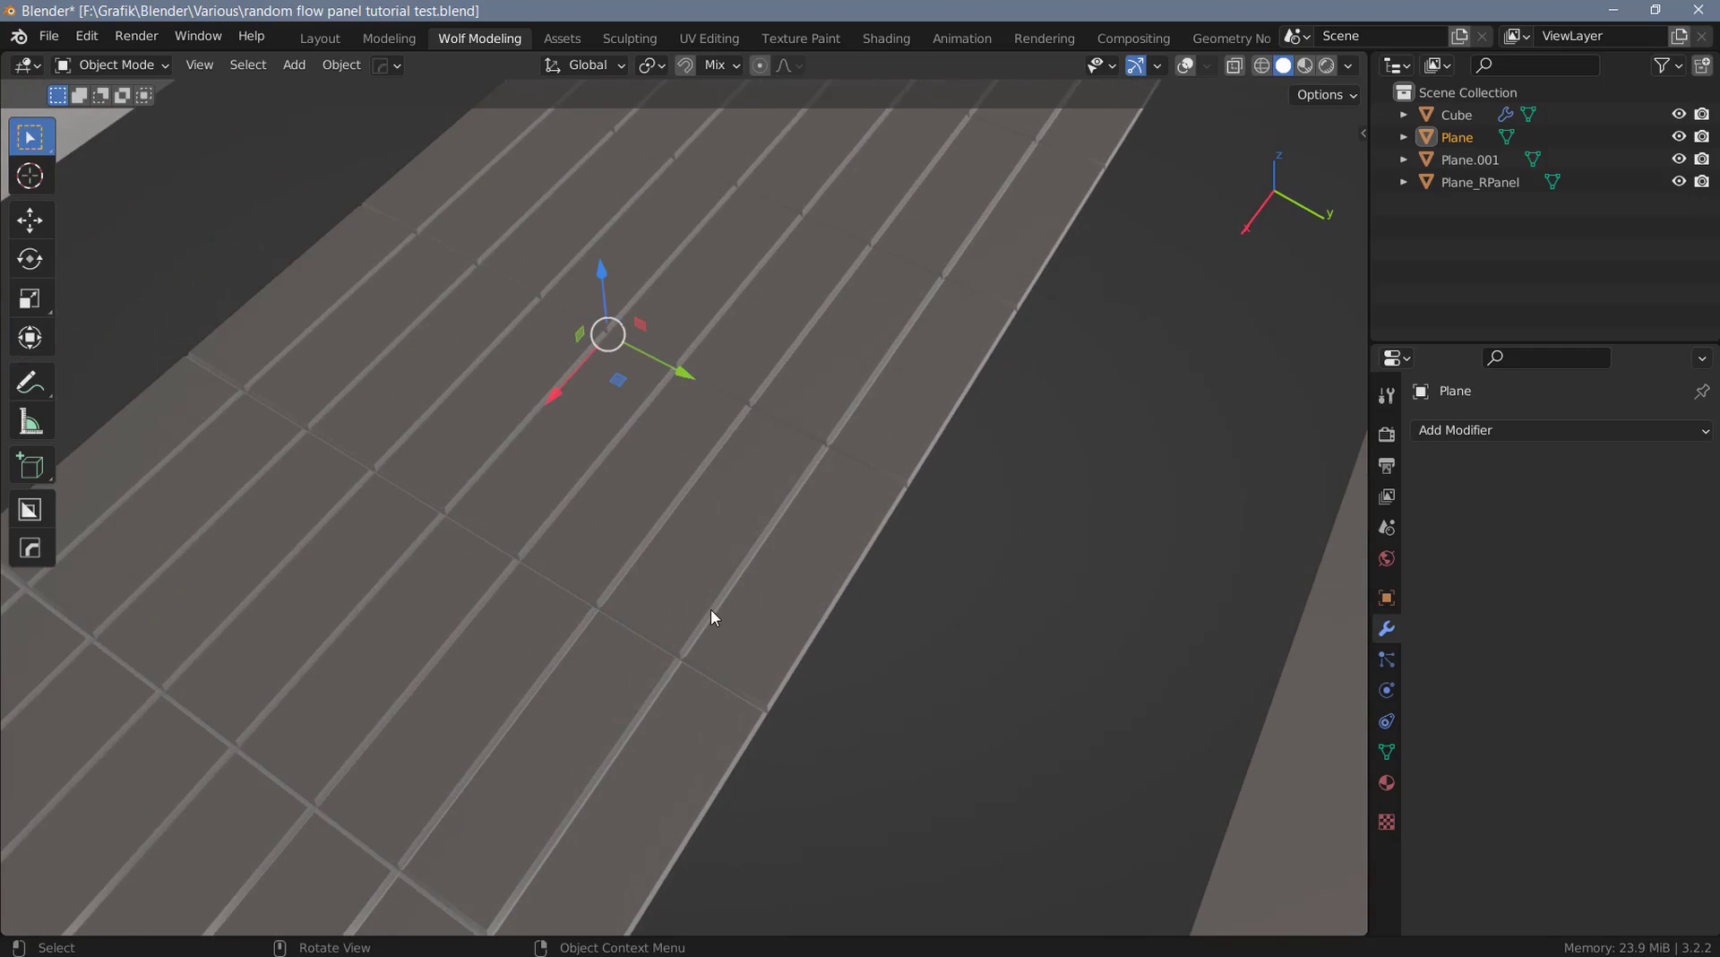
{"action": "scroll", "coordinate": [715, 620], "scroll_direction": "up", "scroll_amount": 3}
{"action": "mouse_move", "coordinate": [714, 620]}
{"action": "middle_mouse_down"}
{"action": "mouse_move", "coordinate": [760, 656]}
{"action": "mouse_move", "coordinate": [697, 634]}
{"action": "middle_mouse_up"}
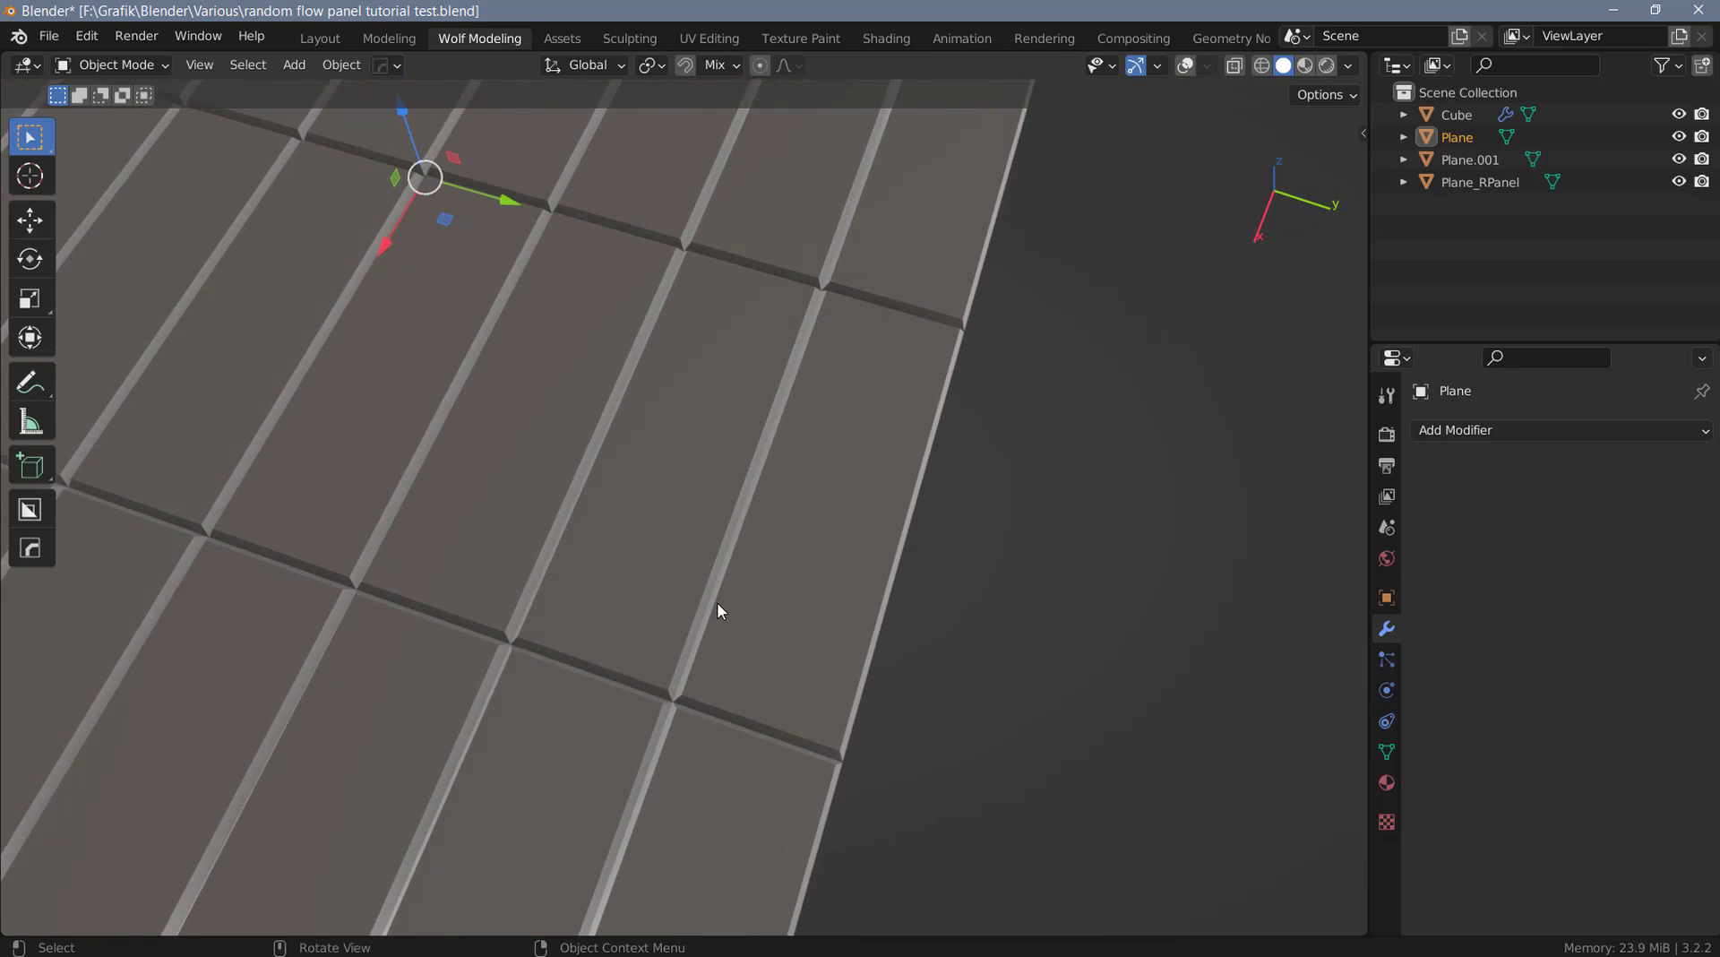
{"action": "key", "text": "F9"}
{"action": "left_click_drag", "start_coordinate": [1191, 589], "coordinate": [1254, 564]}
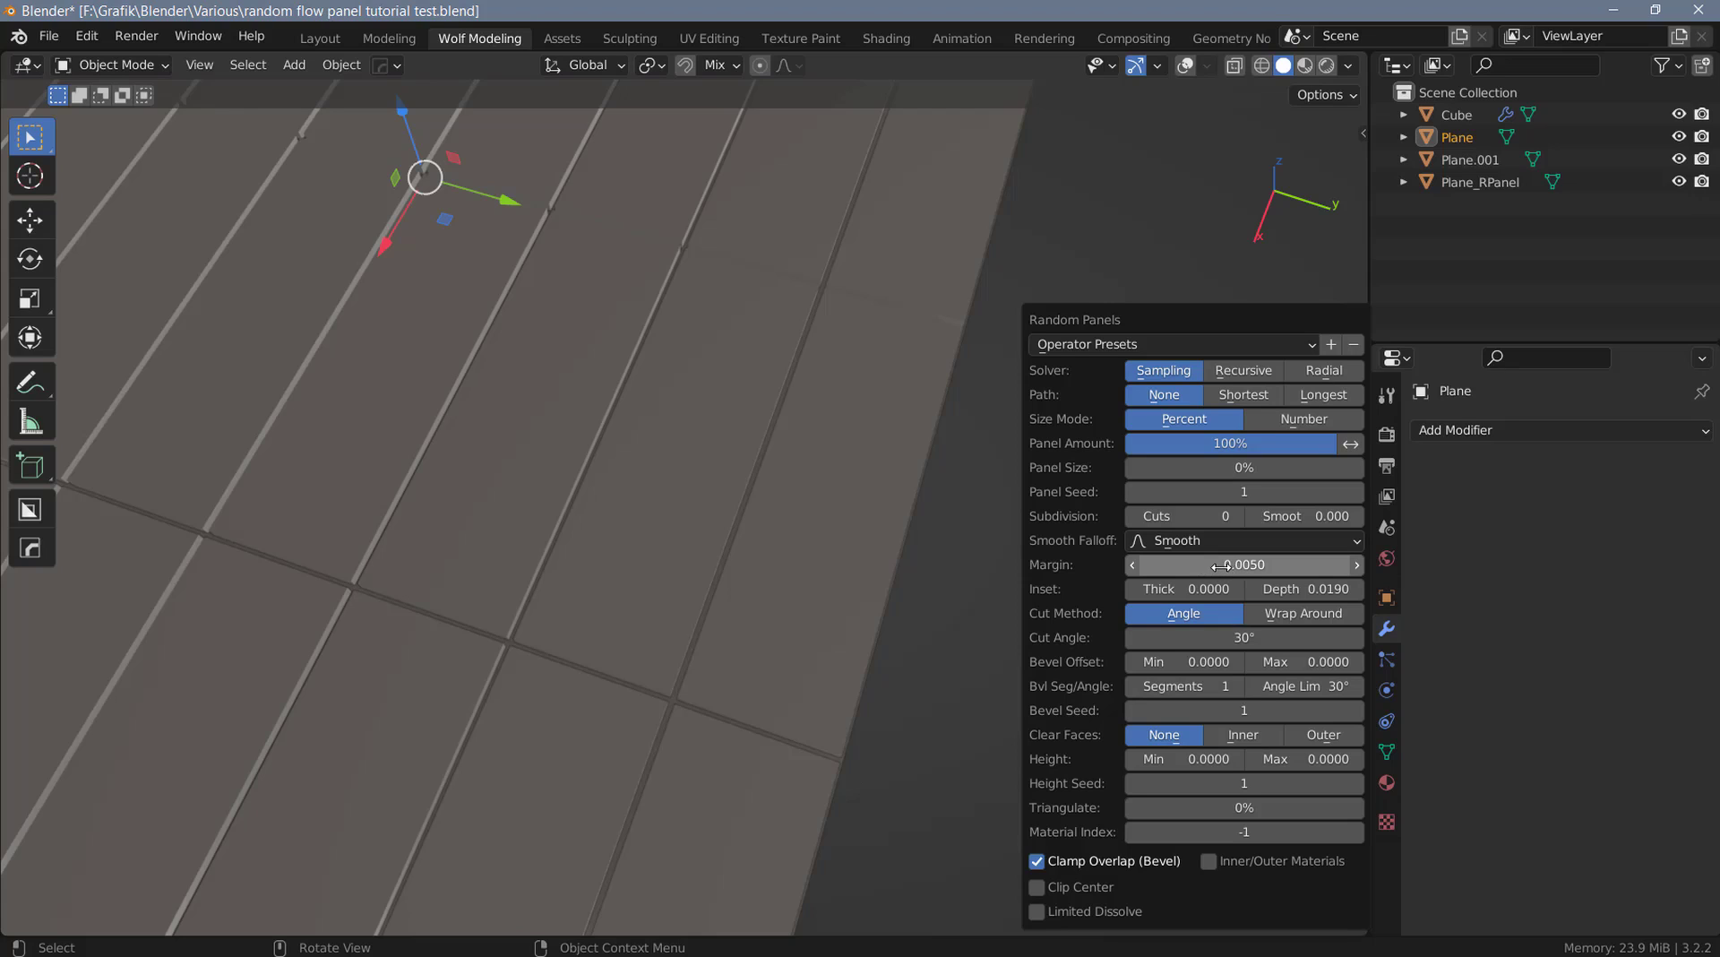
Set the panel size to 5% and increase the margin to 0.0150.
{"action": "scroll", "coordinate": [798, 573], "scroll_direction": "down", "scroll_amount": 6}
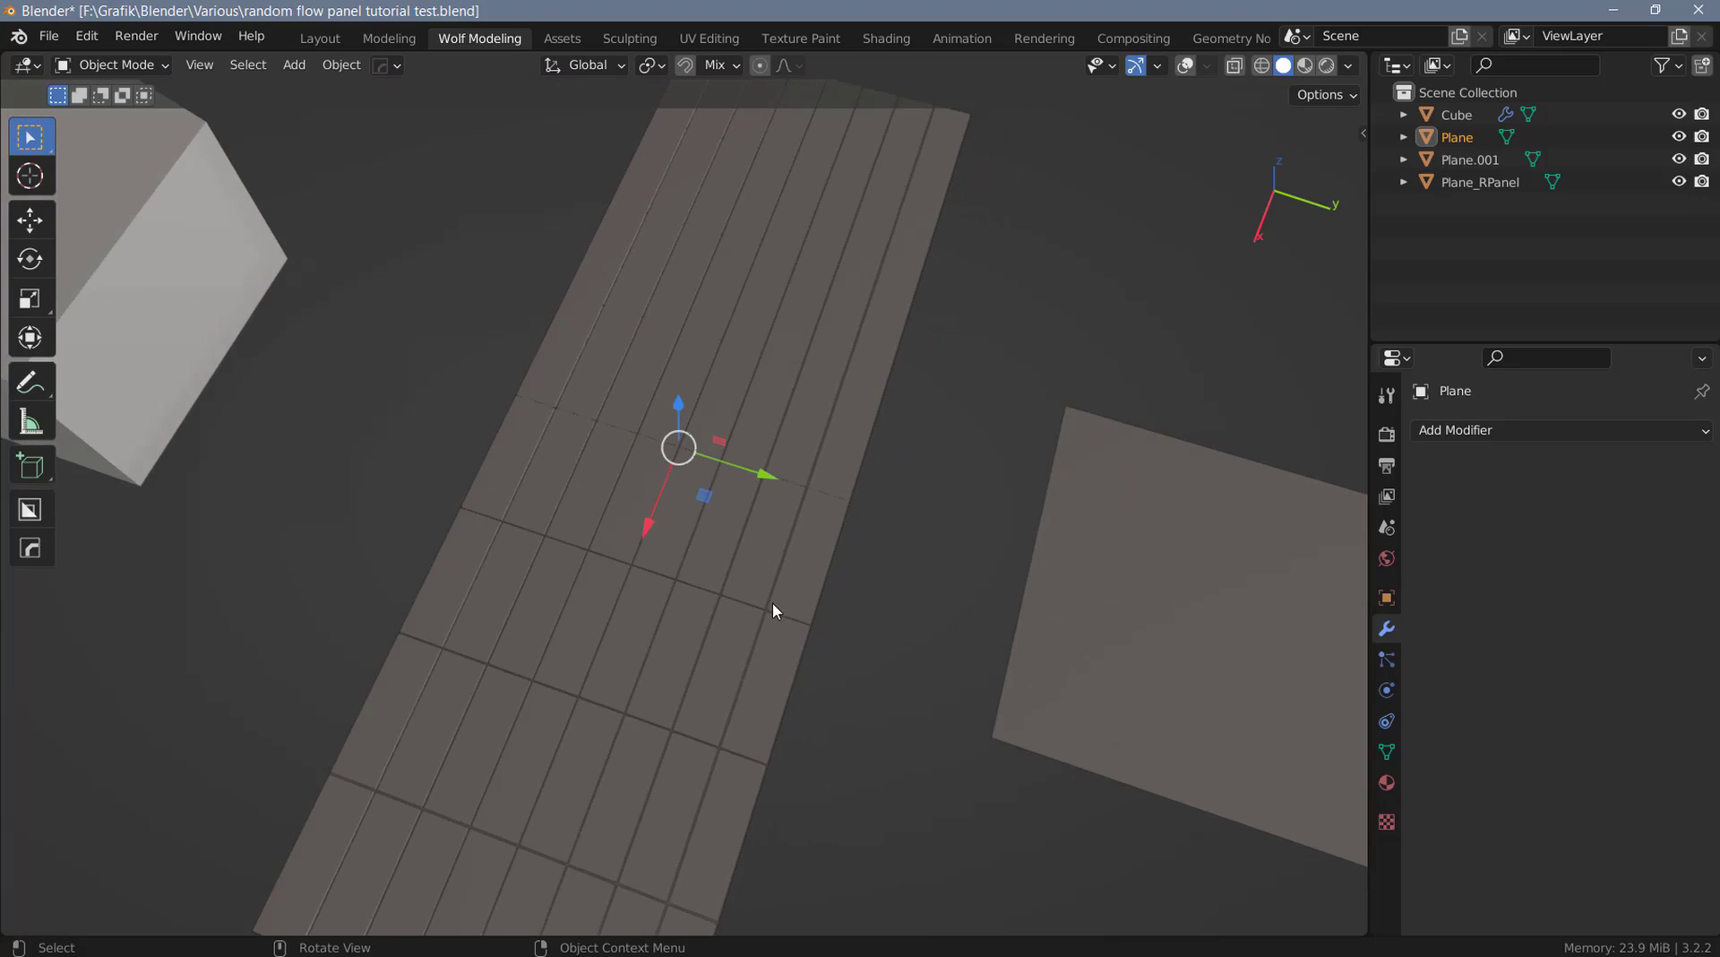
{"action": "middle_click_drag", "start_coordinate": [772, 602], "coordinate": [736, 593]}
{"action": "key", "text": "F9"}
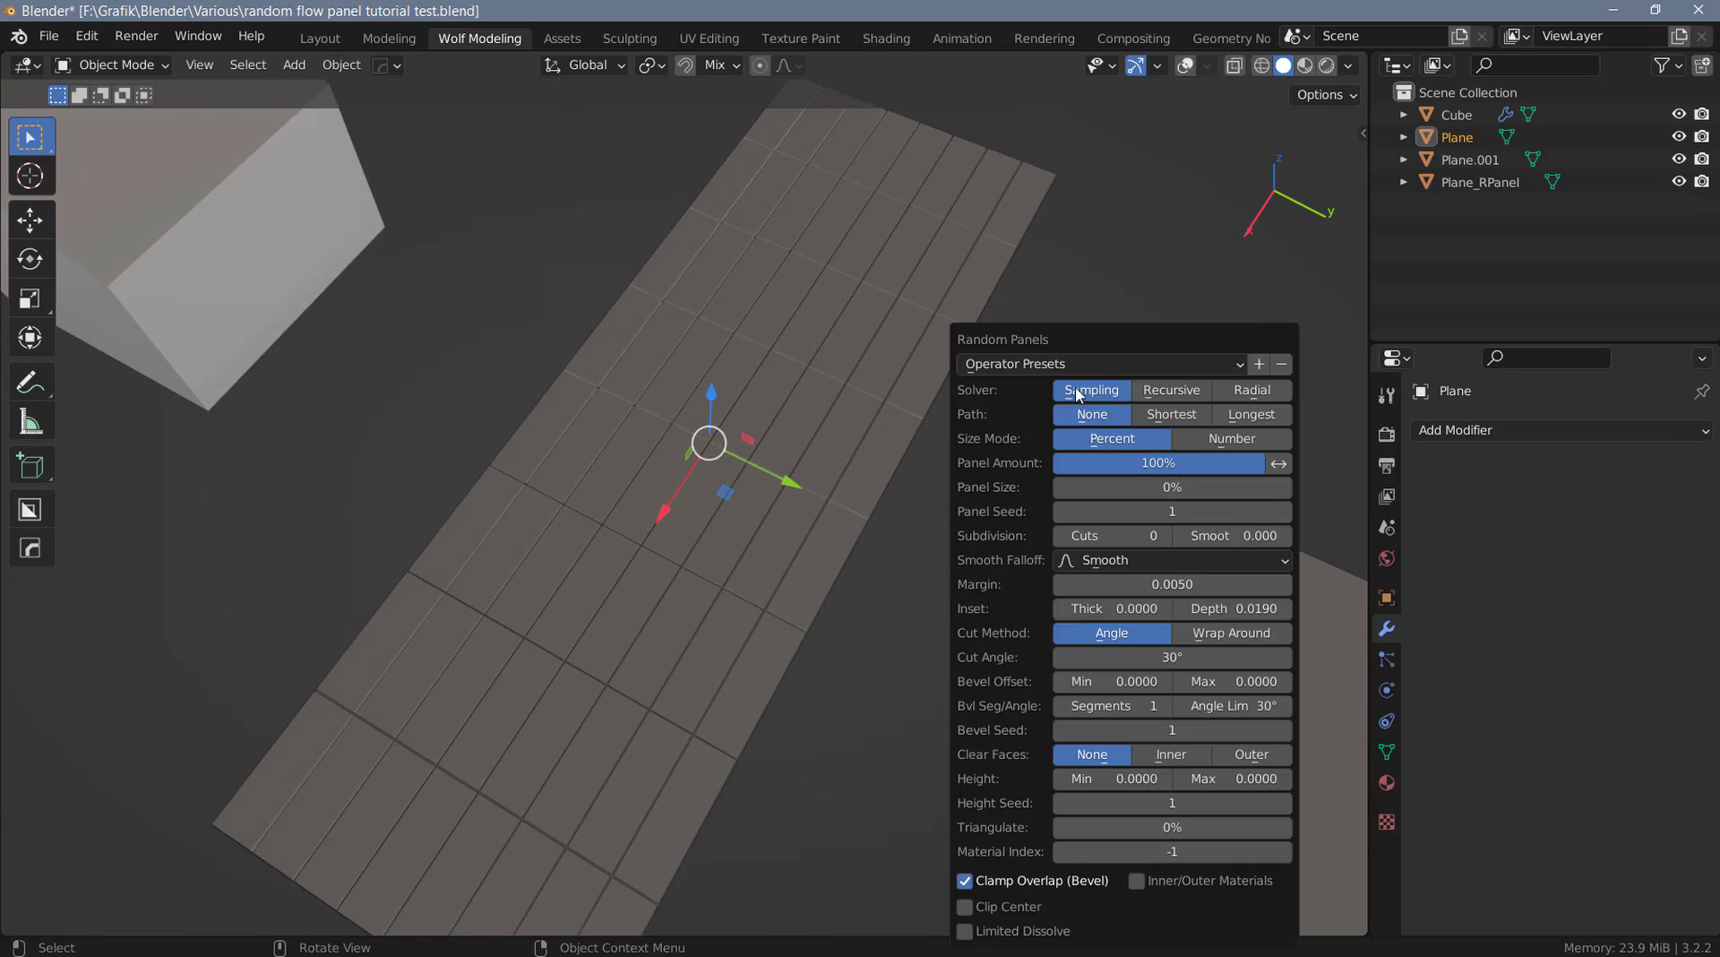
{"action": "left_click_drag", "start_coordinate": [1057, 482], "coordinate": [1065, 482]}
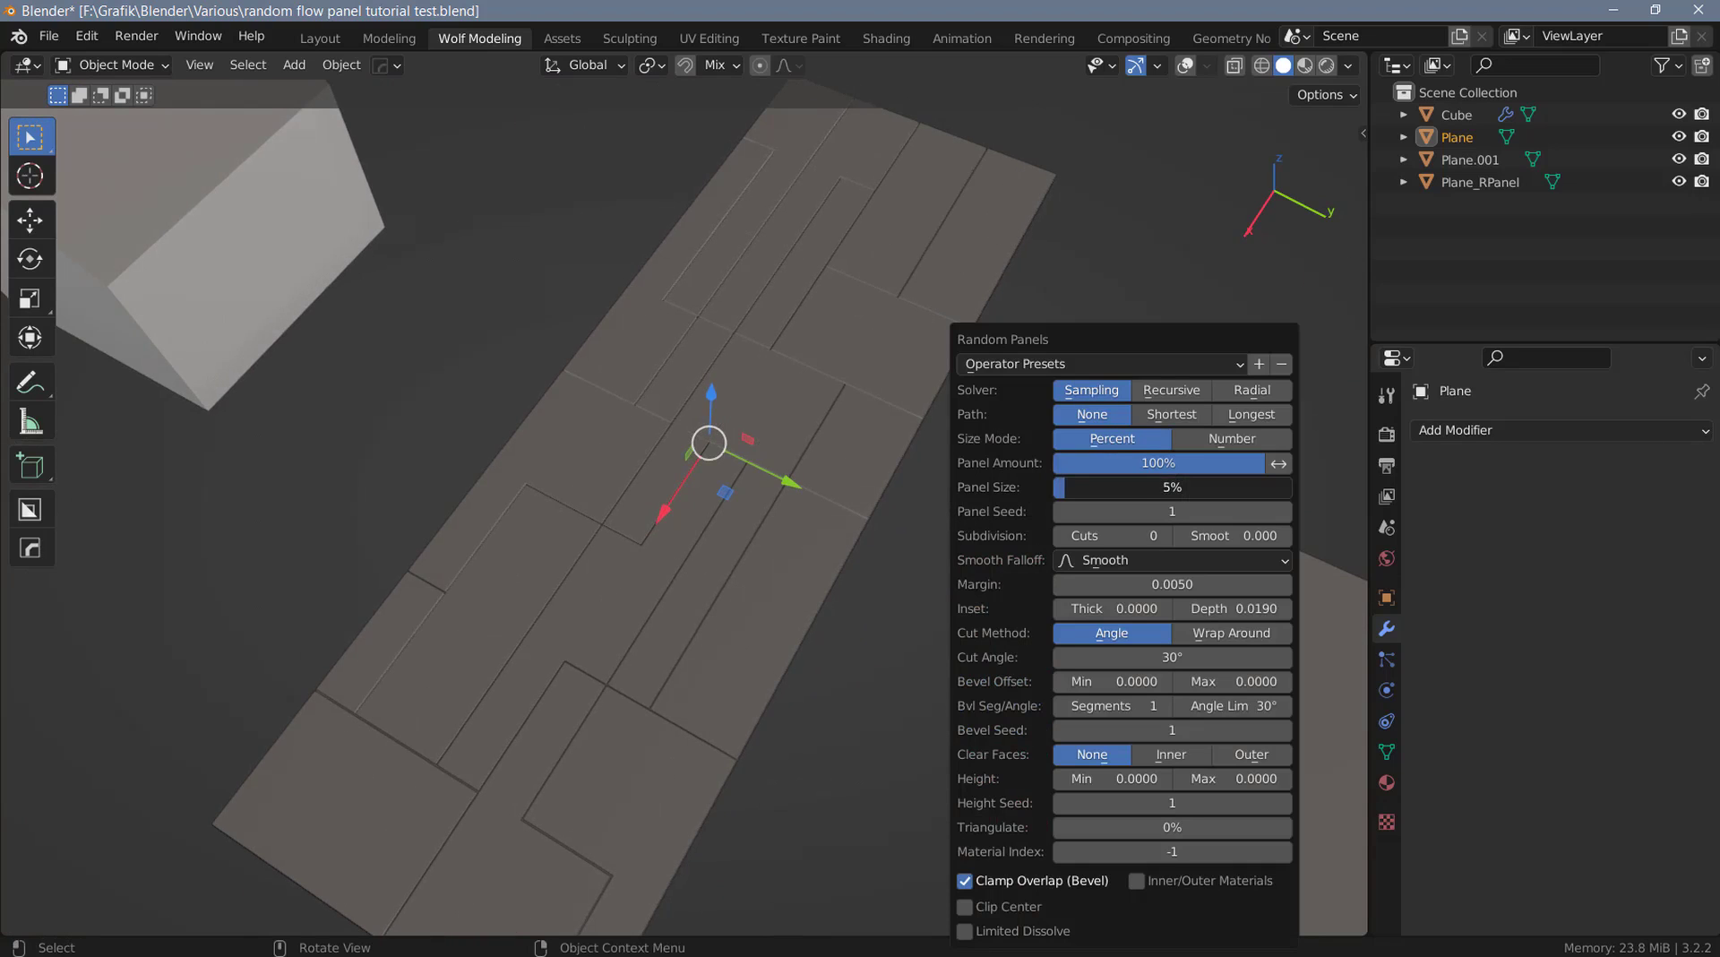
{"action": "left_click_drag", "start_coordinate": [1165, 584], "coordinate": [1018, 643]}
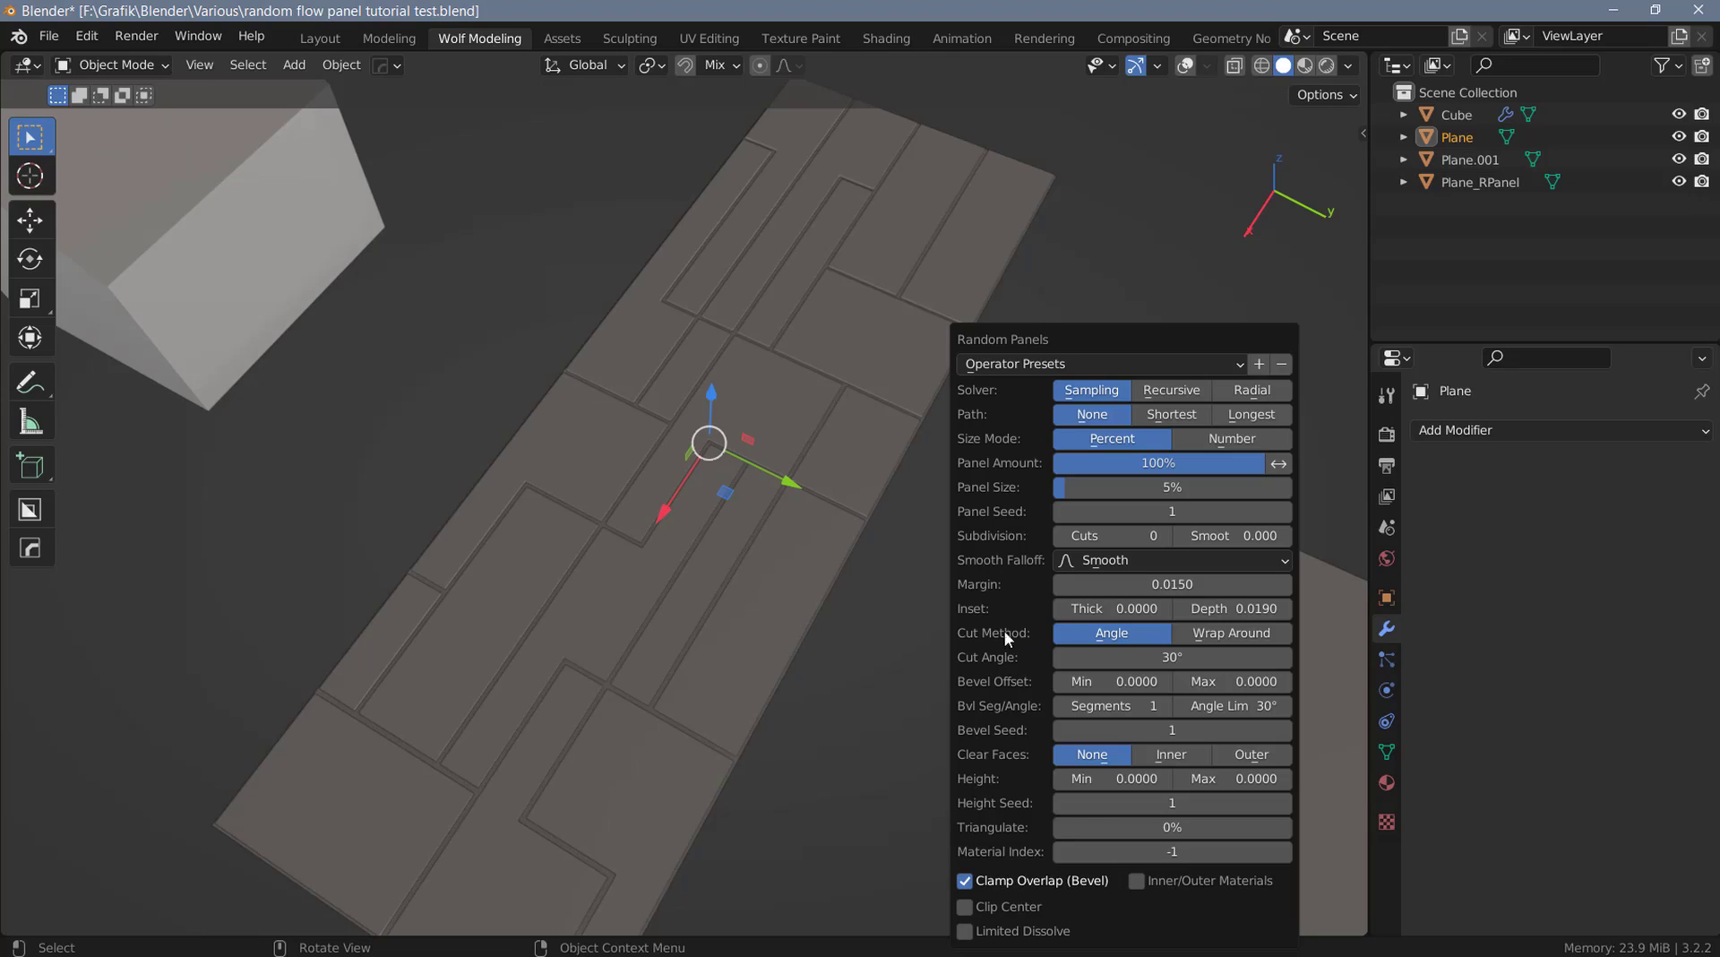
Select the plane's generated panel object and delete it.
{"action": "key", "text": "ctrl+z"}
{"action": "key", "text": "F9"}
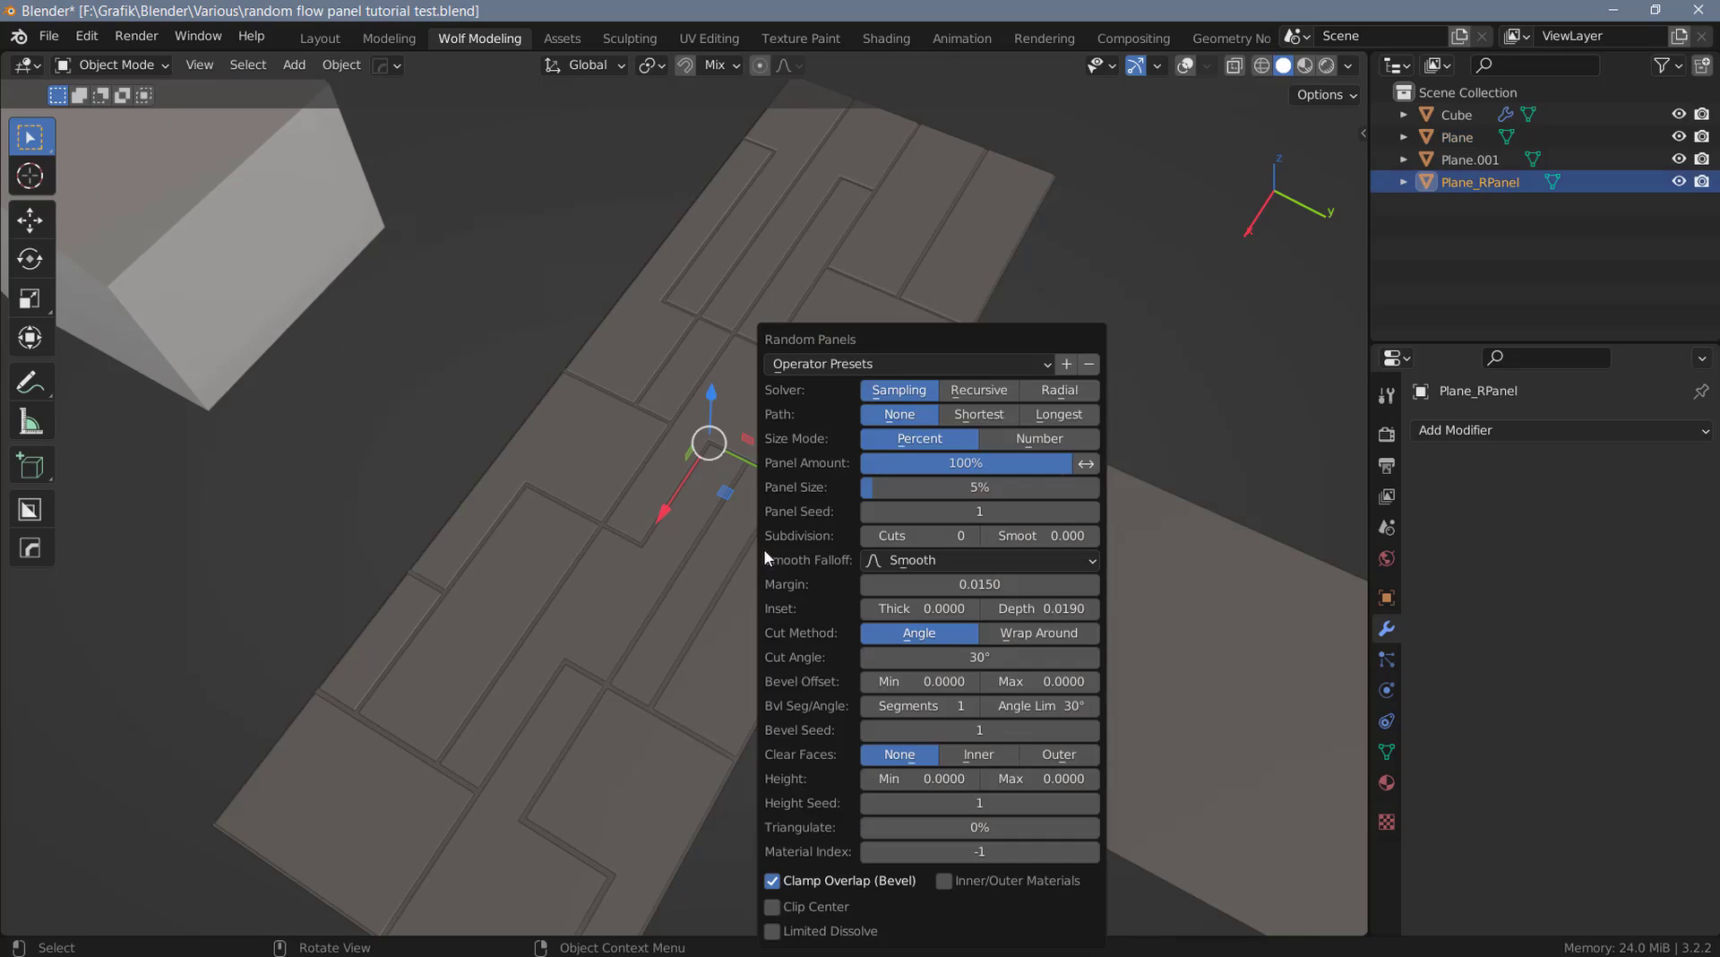
{"action": "key", "text": "x"}
{"action": "left_click", "coordinate": [747, 564]}
{"action": "scroll", "coordinate": [802, 553], "scroll_direction": "down", "scroll_amount": 2}
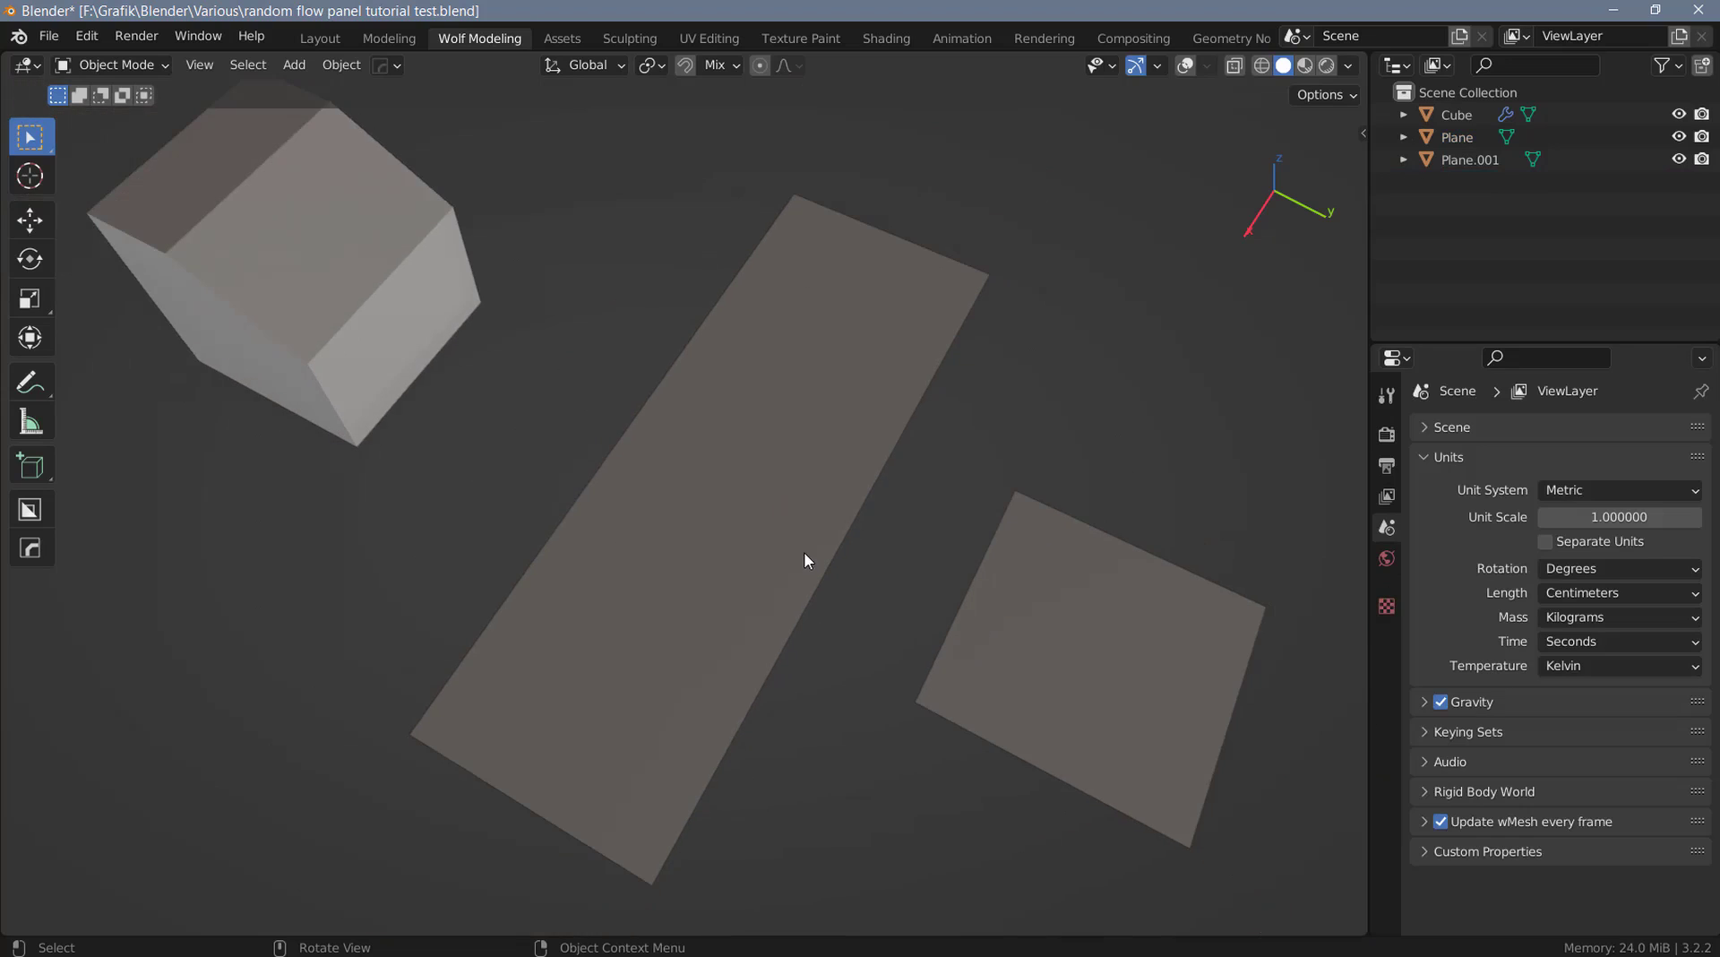
Select the mirrored cube and turn on the viewport overlays with wireframes.
{"action": "left_click", "coordinate": [408, 334]}
{"action": "middle_click_drag", "start_coordinate": [618, 285], "coordinate": [767, 326], "text": "shift"}
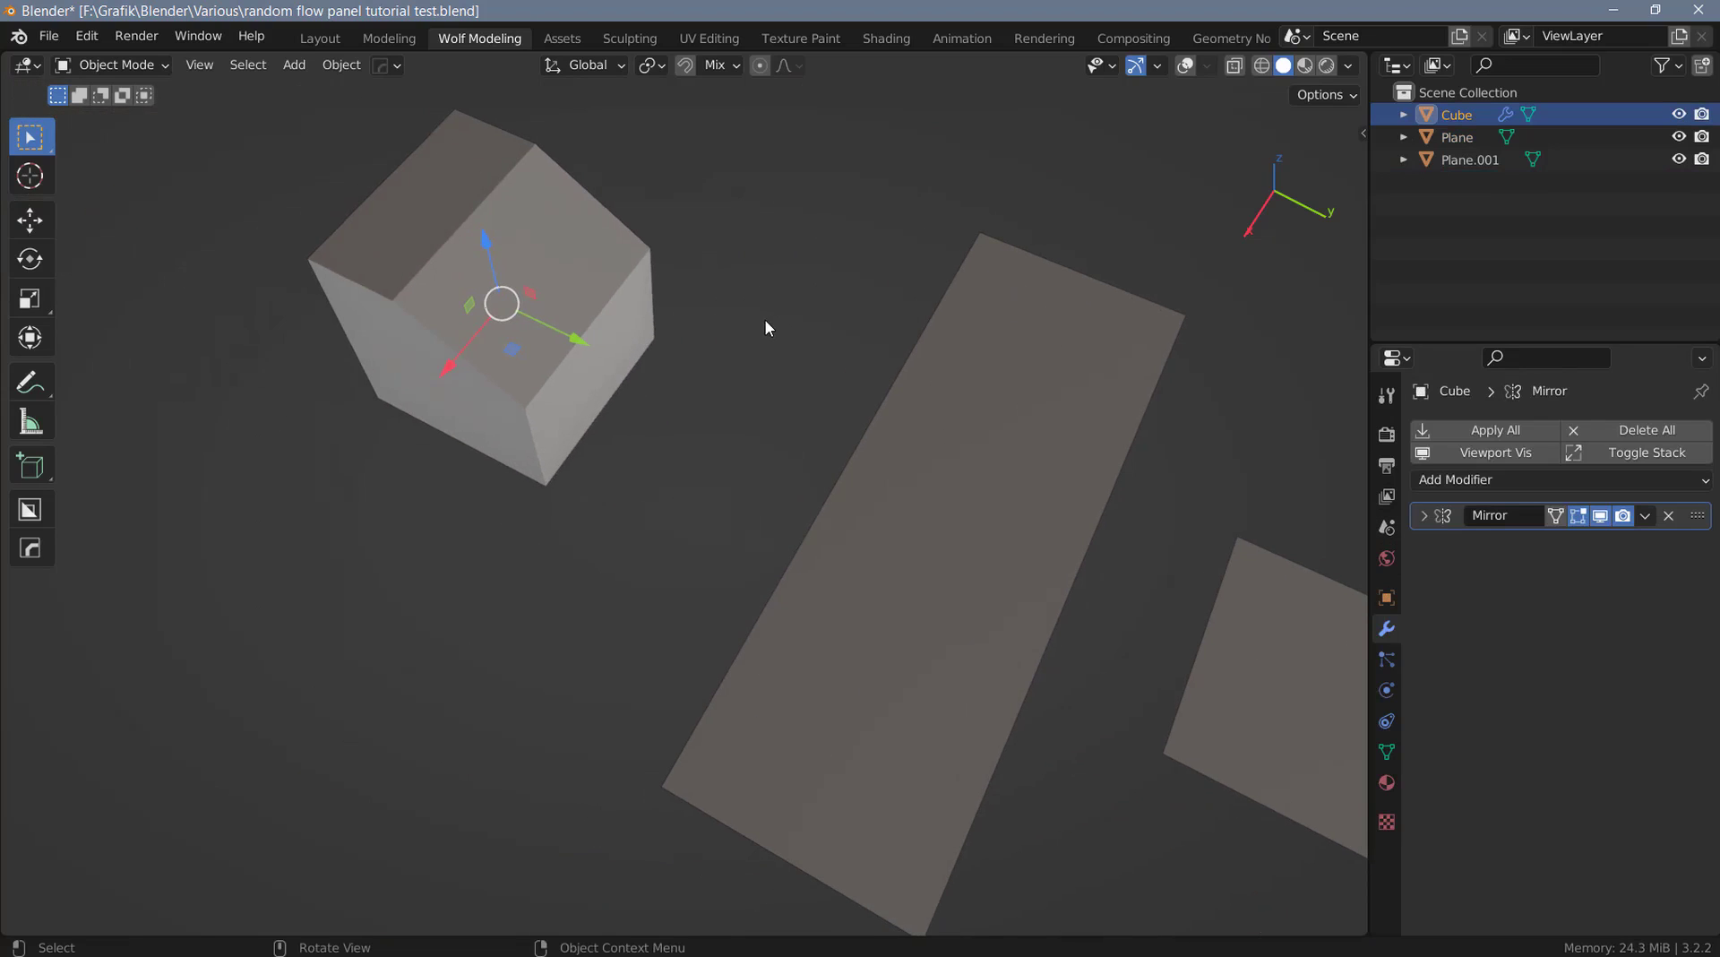
{"action": "key", "text": "shift+q"}
{"action": "left_click", "coordinate": [753, 342]}
Examine the cube's unmirrored base mesh in Edit Mode and return to Object Mode.
{"action": "key", "text": "Tab"}
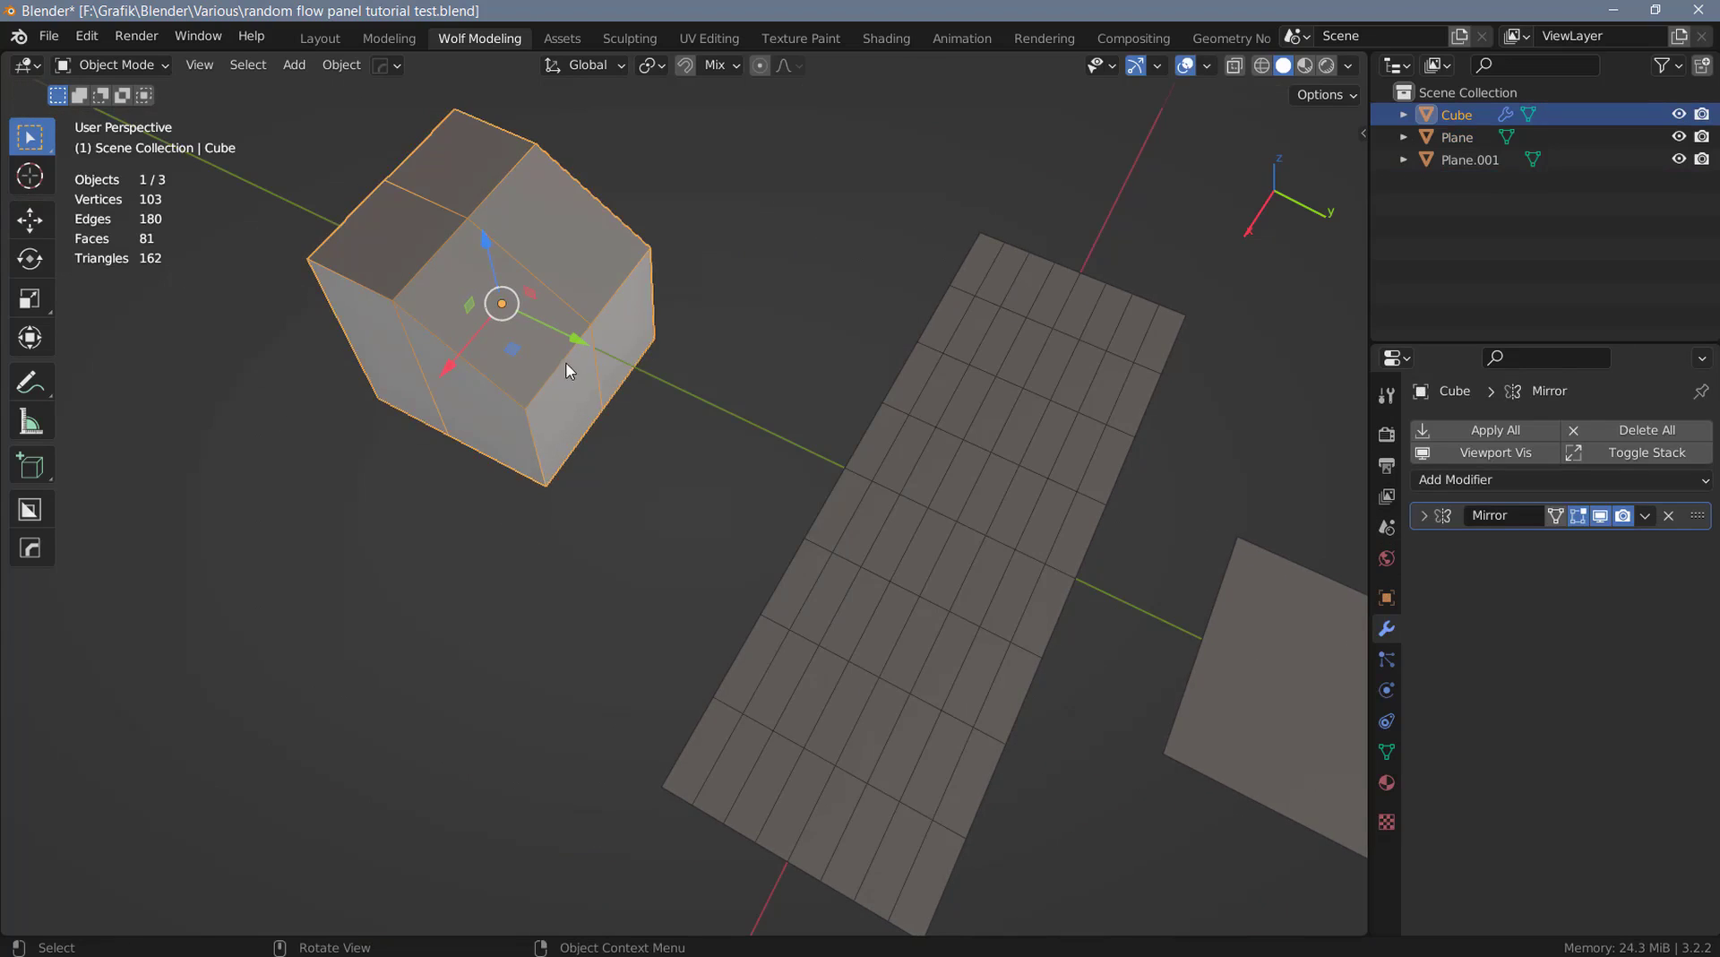
{"action": "key", "text": "a"}
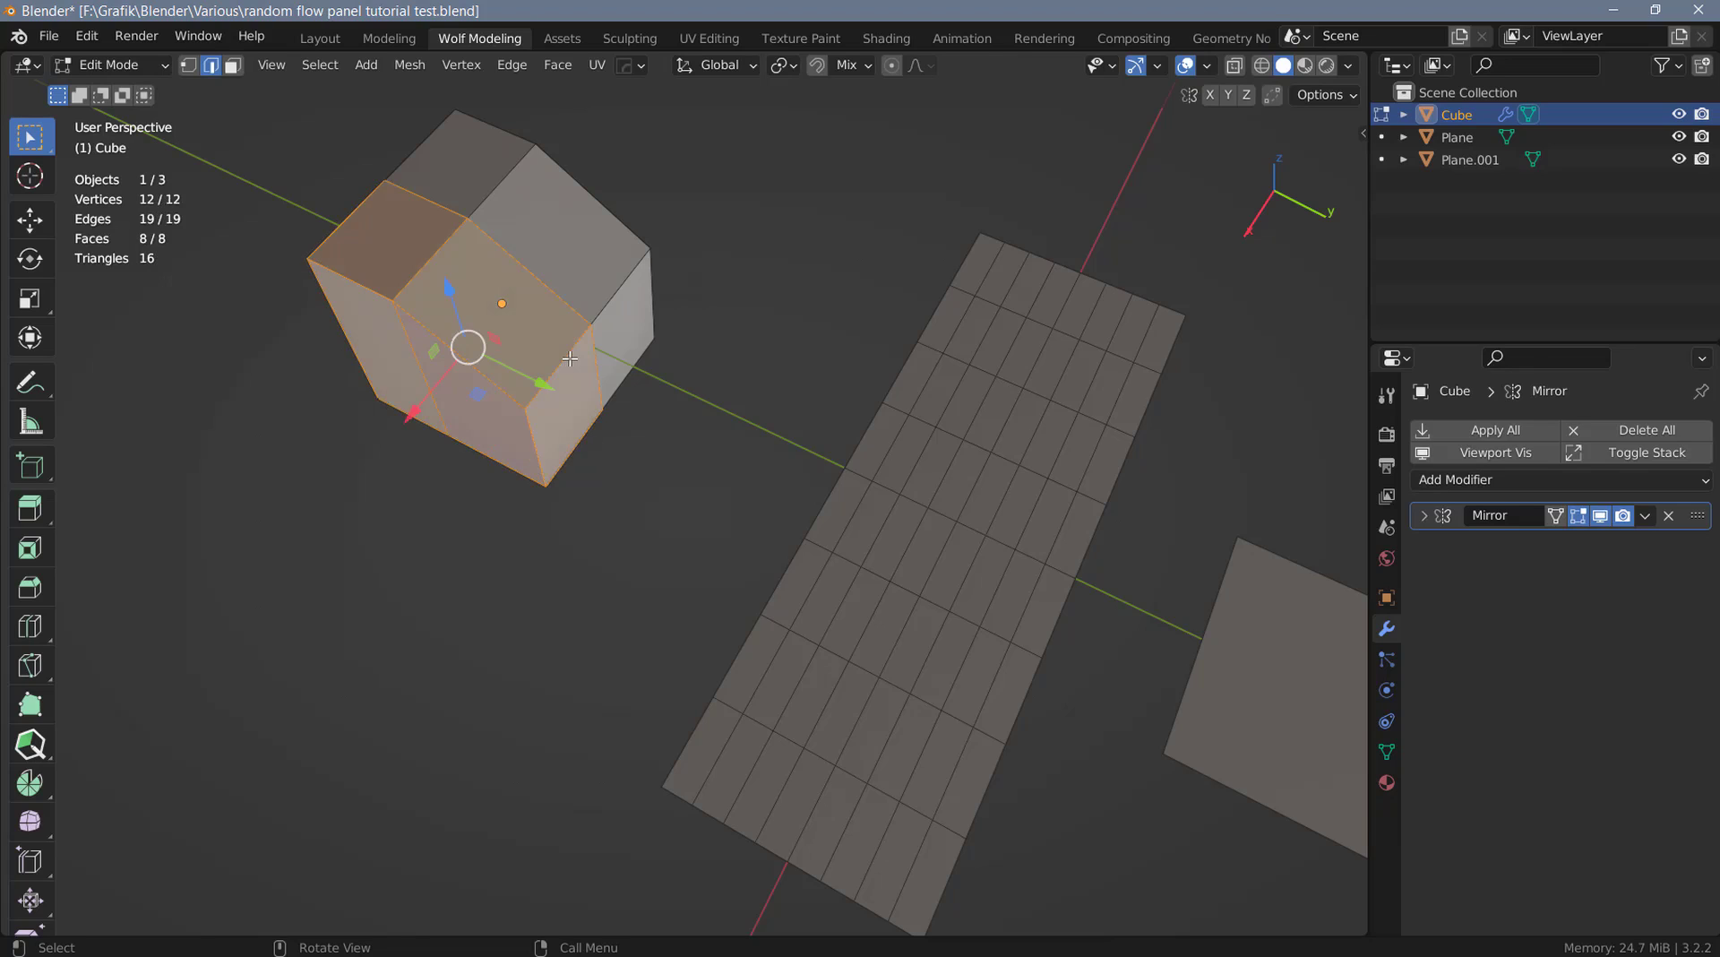
{"action": "key", "text": "Tab"}
Run Random Panels on the cube with 4 subdivision cuts and a panel size of 6%.
{"action": "scroll", "coordinate": [618, 345], "scroll_direction": "up", "scroll_amount": 3}
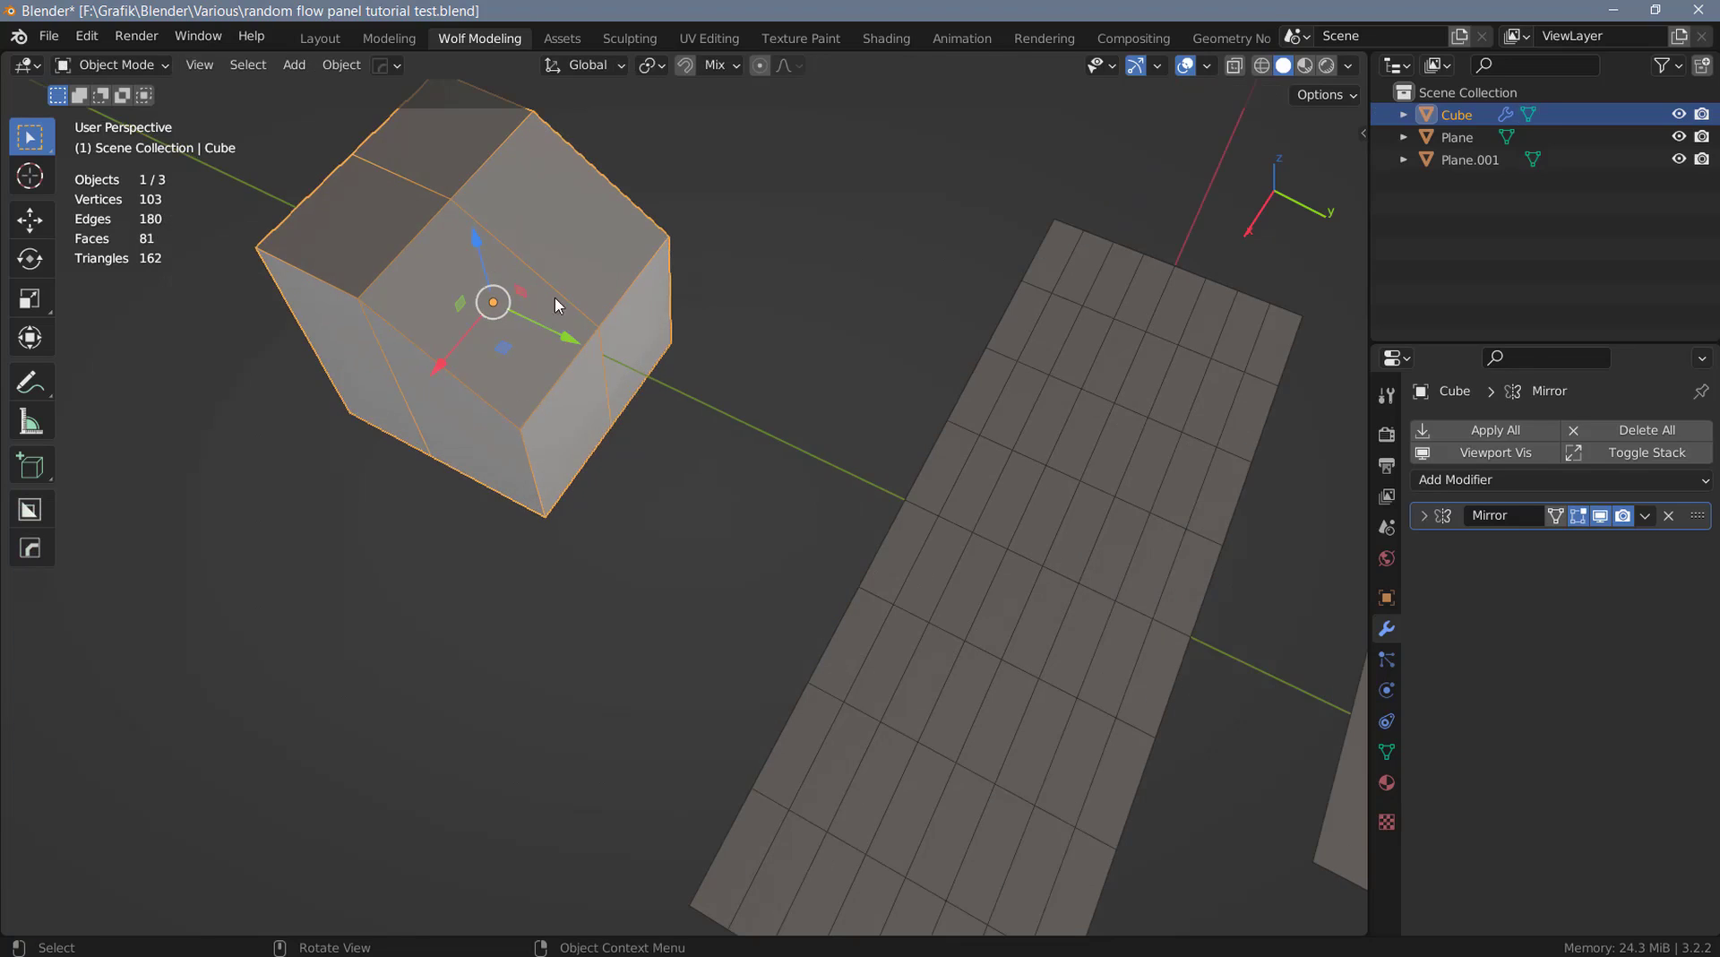
{"action": "key", "text": "shift+alt+r"}
{"action": "left_click", "coordinate": [991, 500]}
{"action": "left_click", "coordinate": [991, 499]}
{"action": "left_click", "coordinate": [991, 500]}
{"action": "left_click", "coordinate": [991, 499]}
{"action": "left_click_drag", "start_coordinate": [998, 452], "coordinate": [1007, 452]}
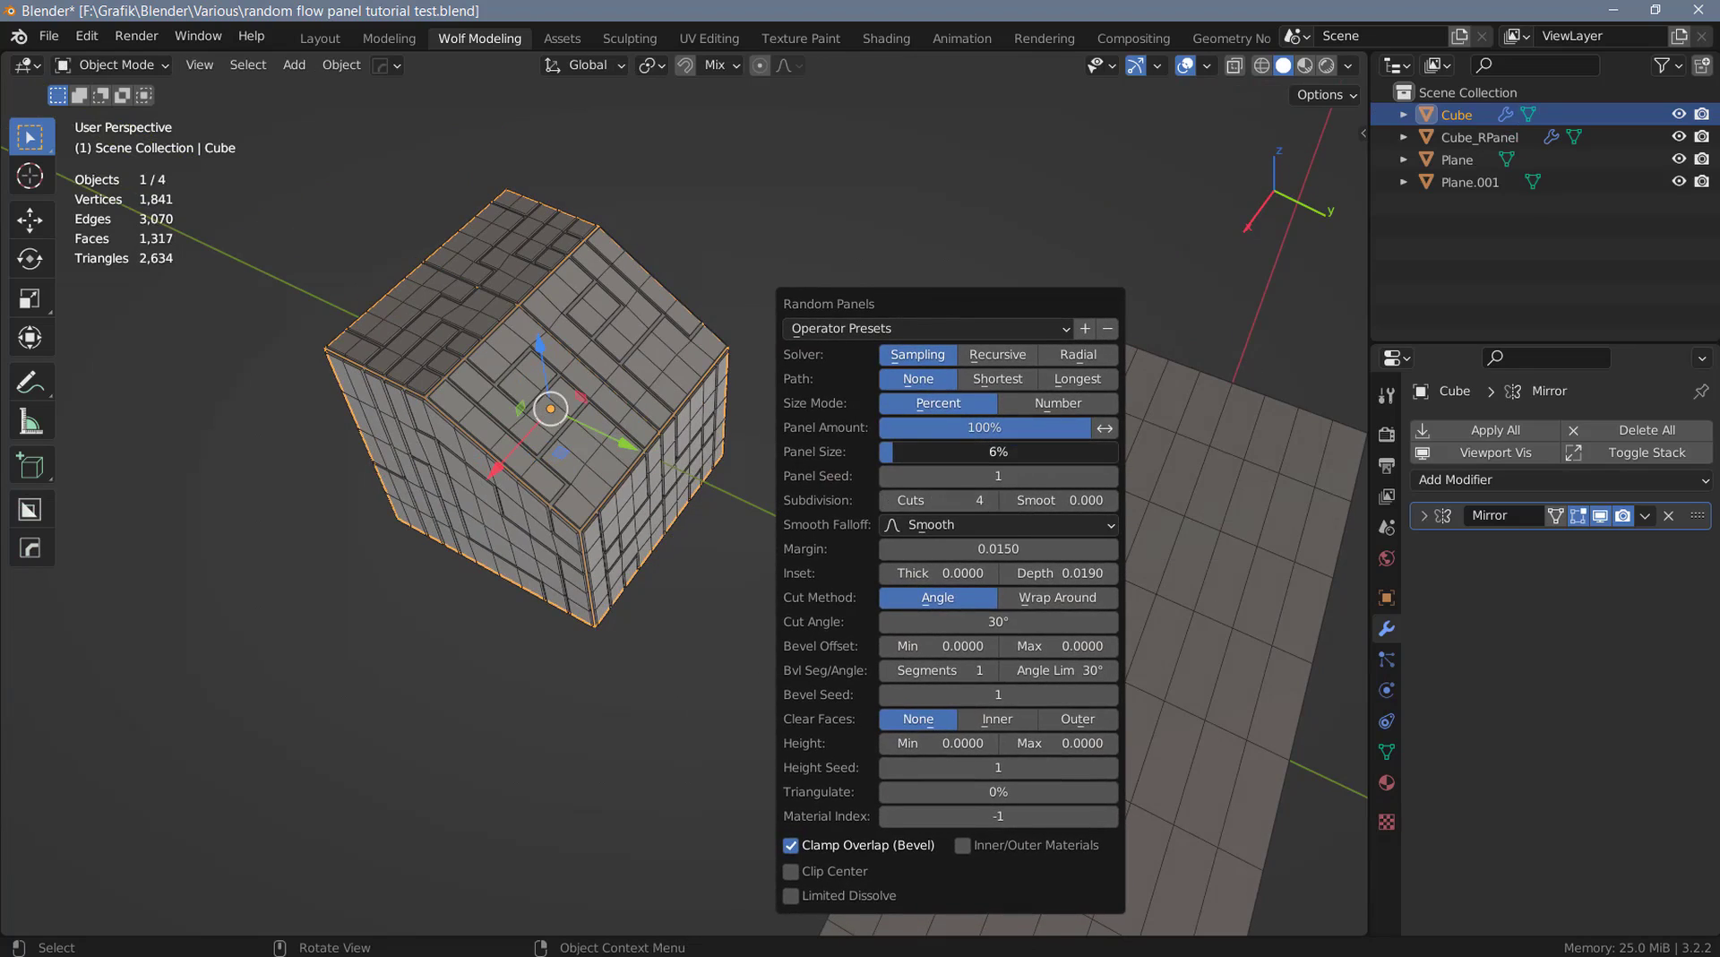
Turn off the wireframe and viewport overlays to show only the shaded panels on the cube.
{"action": "key", "text": "shift+z"}
{"action": "key", "text": "shift+alt+z"}
{"action": "scroll", "coordinate": [648, 486], "scroll_direction": "up", "scroll_amount": 2}
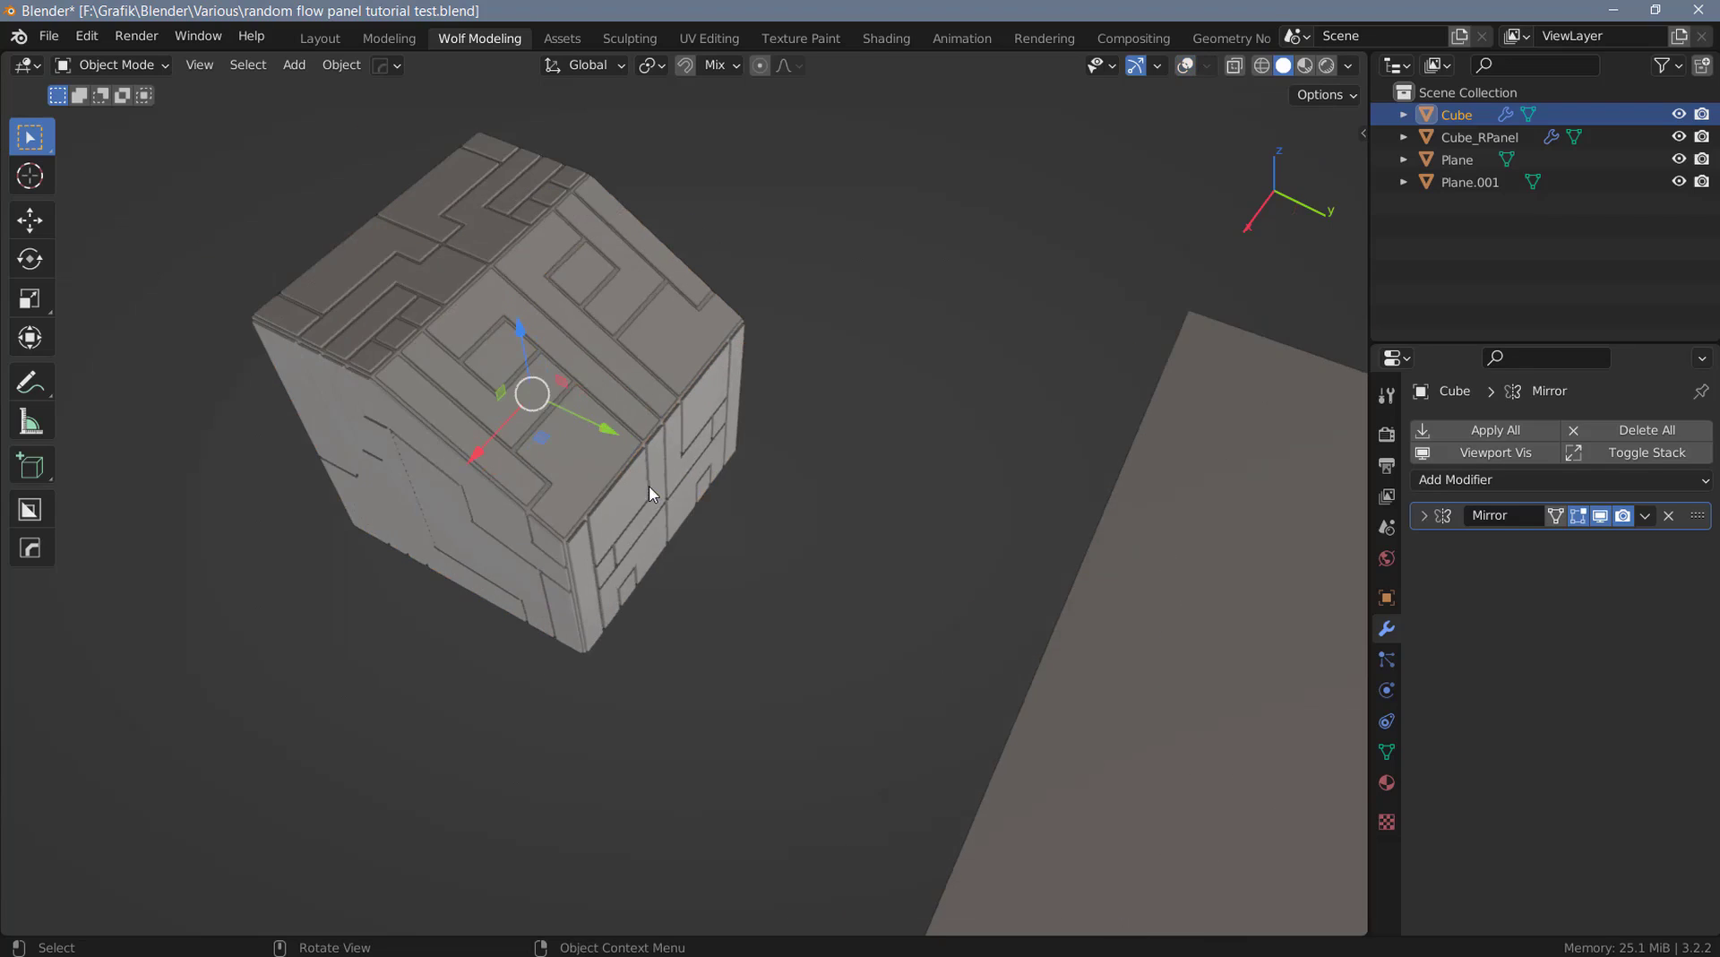
{"action": "mouse_move", "coordinate": [802, 492]}
{"action": "middle_mouse_down"}
{"action": "mouse_move", "coordinate": [788, 515]}
{"action": "mouse_move", "coordinate": [787, 499]}
{"action": "middle_mouse_up"}
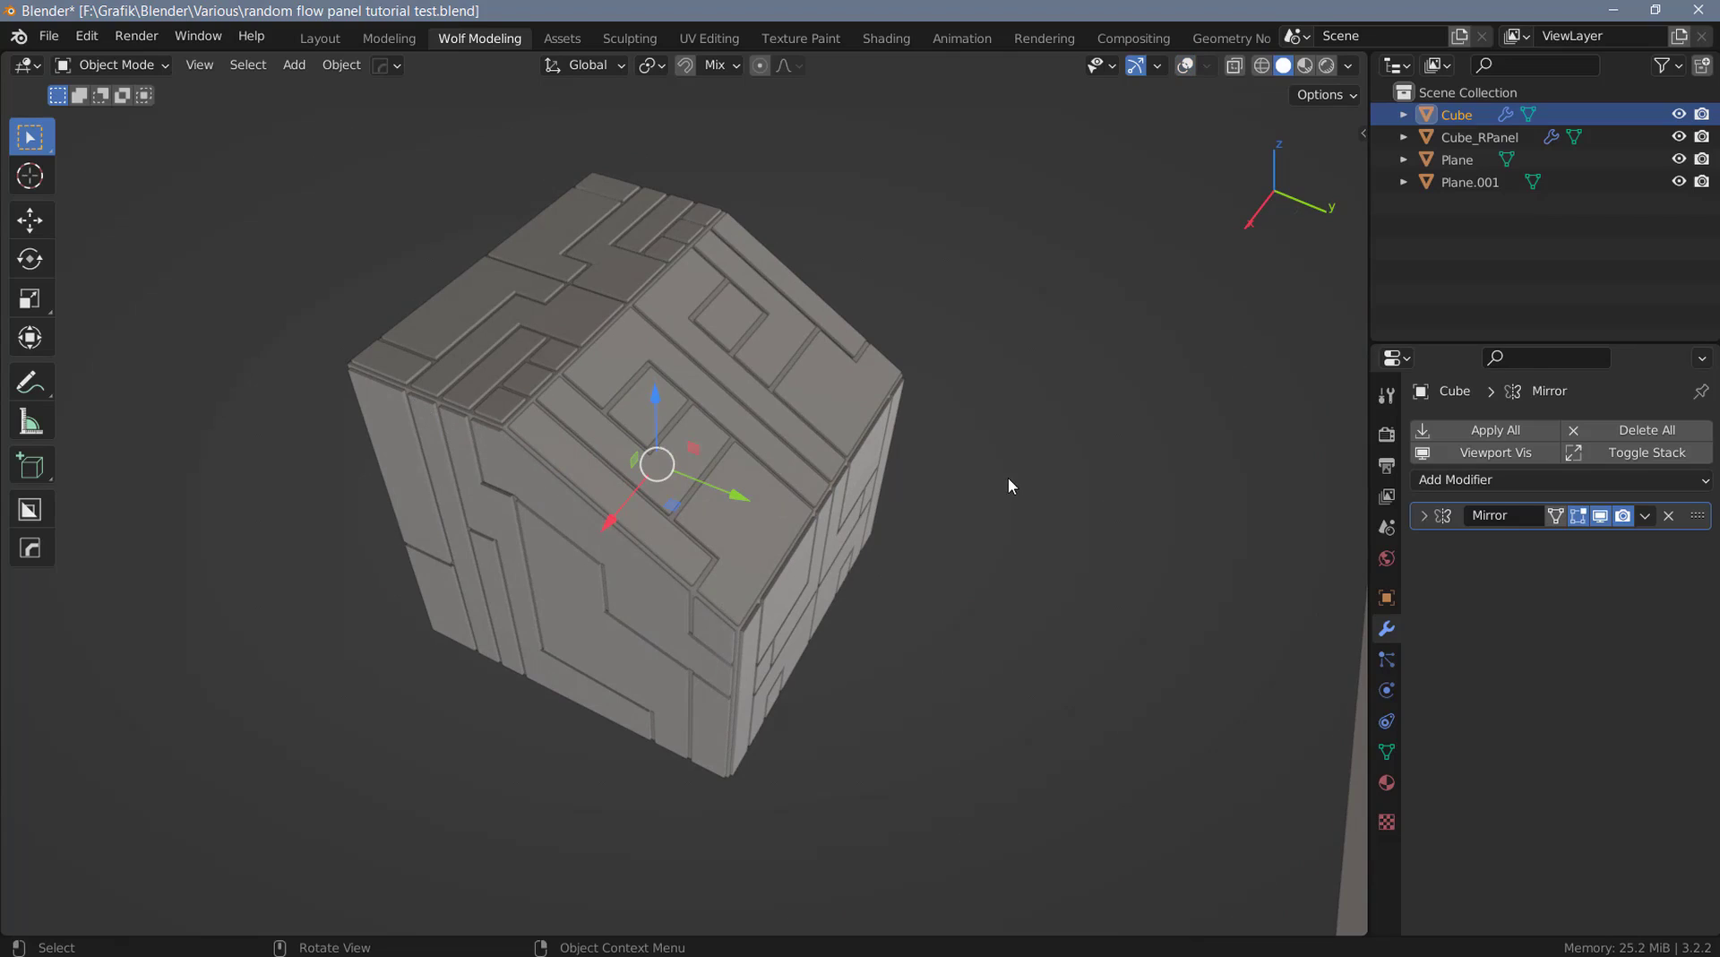
Set the cut angle of the cube's panels to 31.3° with the Angle cut method.
{"action": "key", "text": "F9"}
{"action": "left_click_drag", "start_coordinate": [1139, 339], "coordinate": [1042, 249]}
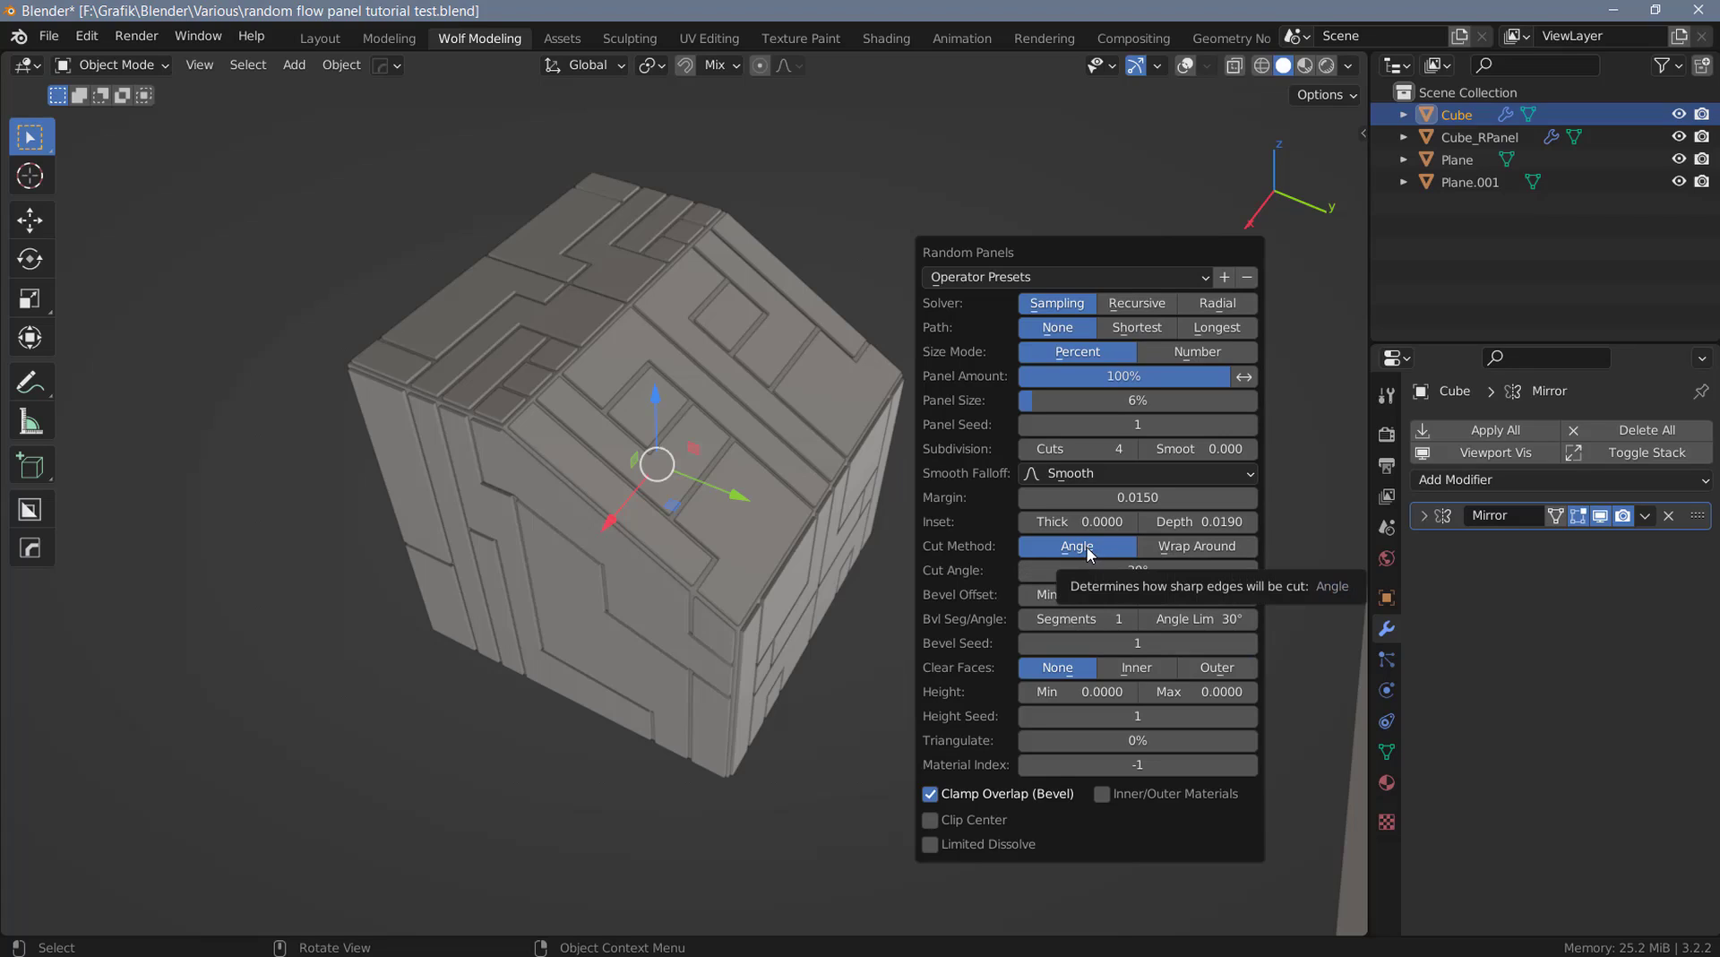
{"action": "left_click_drag", "start_coordinate": [1131, 570], "coordinate": [1138, 570]}
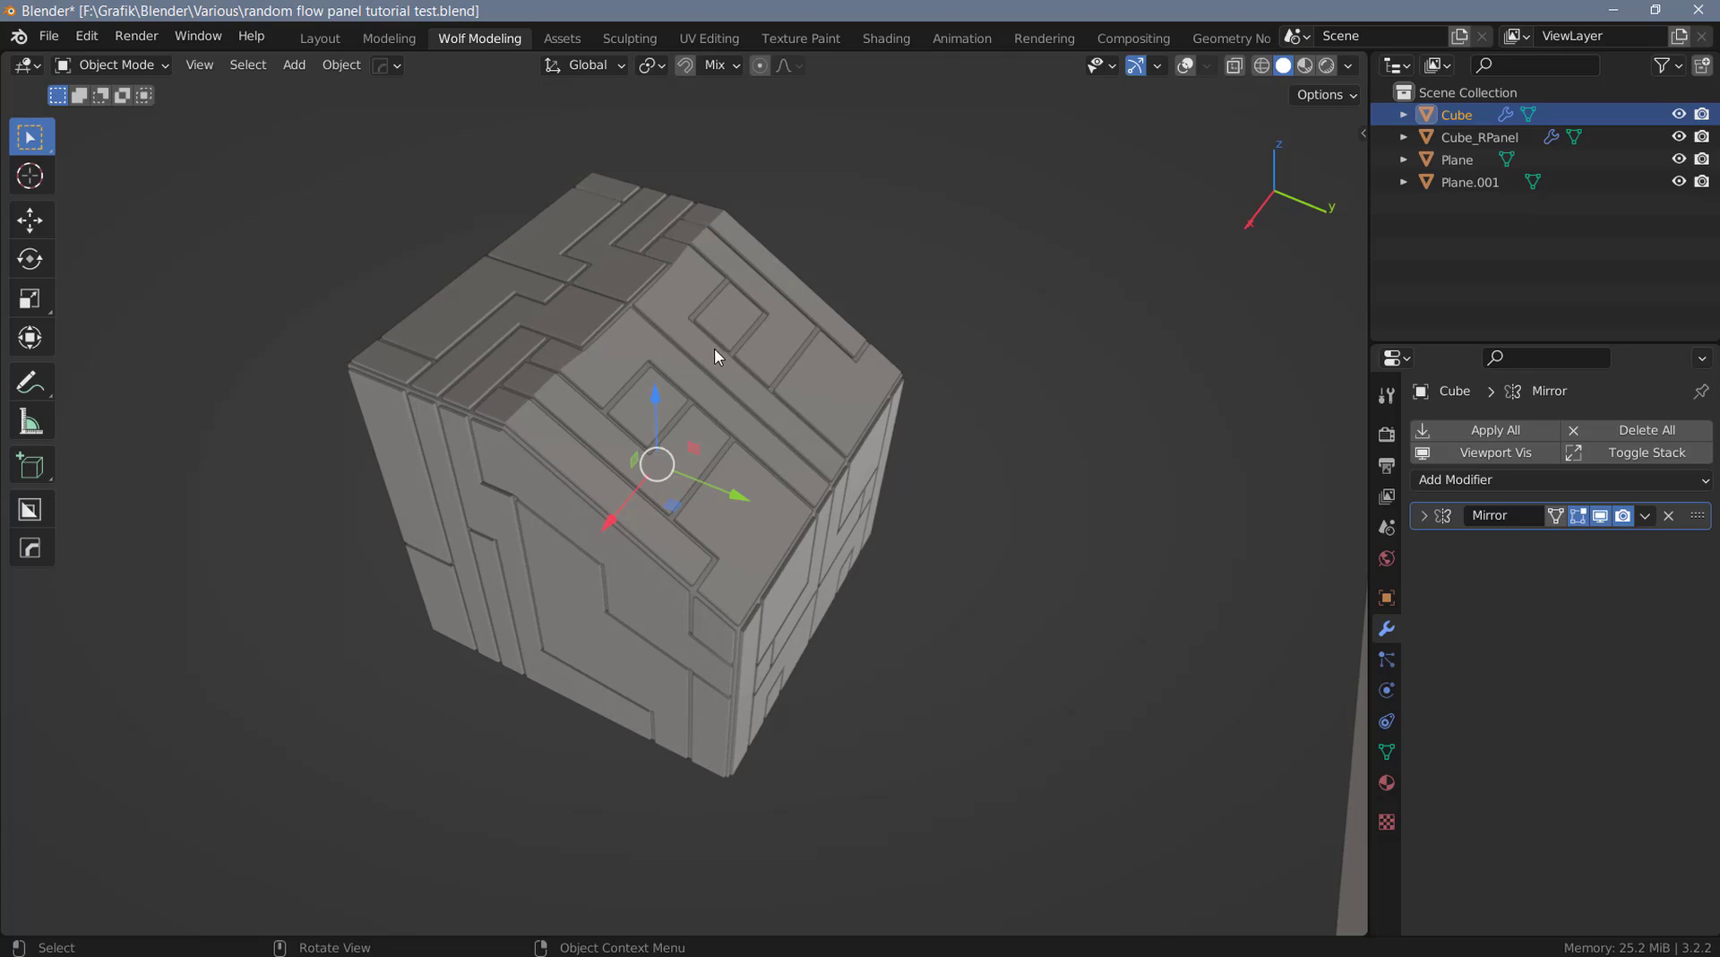
{"action": "key", "text": "F9"}
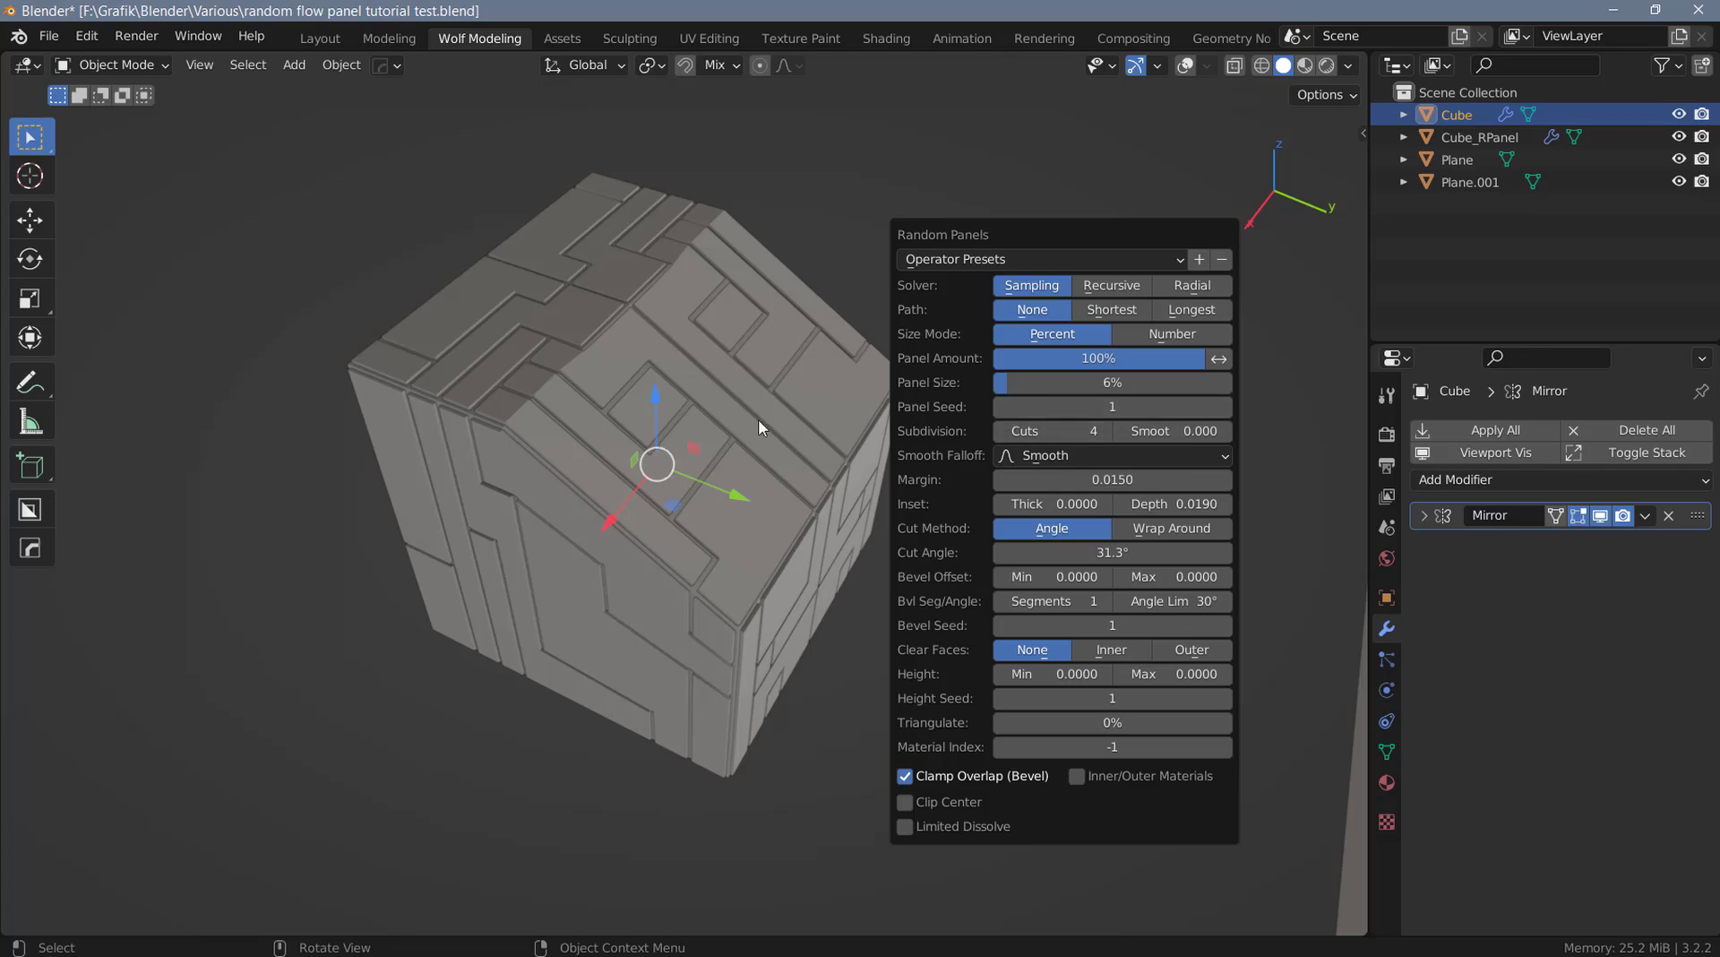
{"action": "middle_click_drag", "start_coordinate": [628, 359], "coordinate": [622, 383]}
{"action": "scroll", "coordinate": [592, 377], "scroll_direction": "up", "scroll_amount": 1}
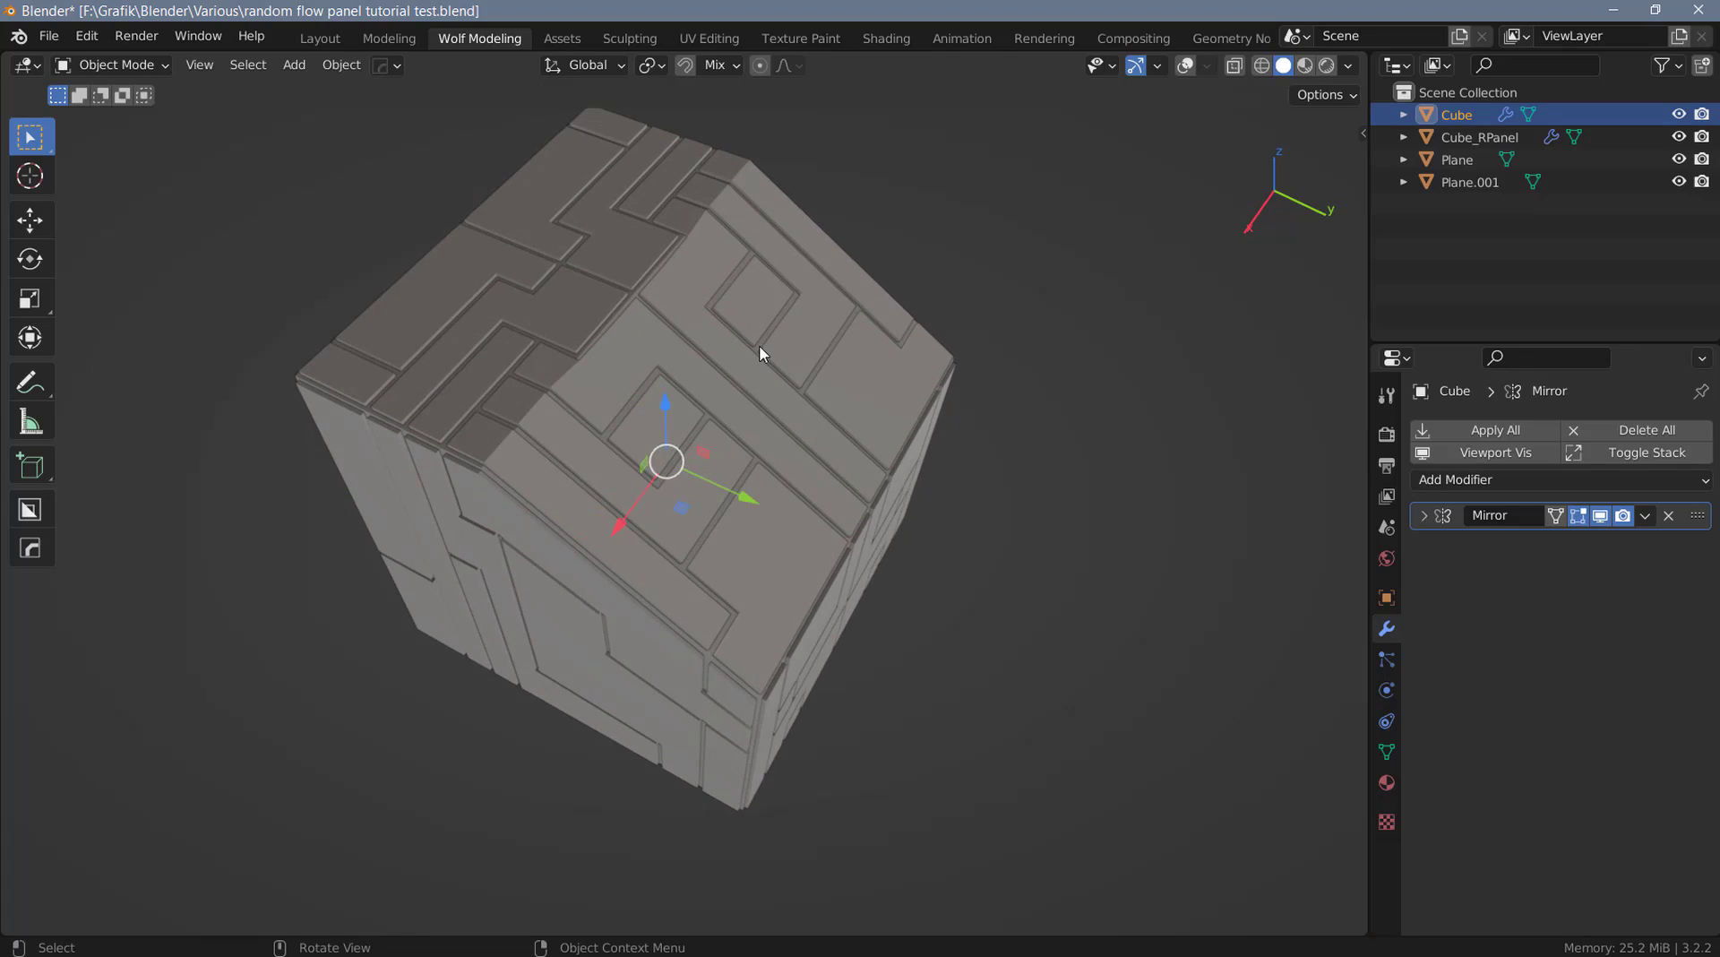
Set the panel seed to 2 and switch the cut method to Wrap Around.
{"action": "key", "text": "F9"}
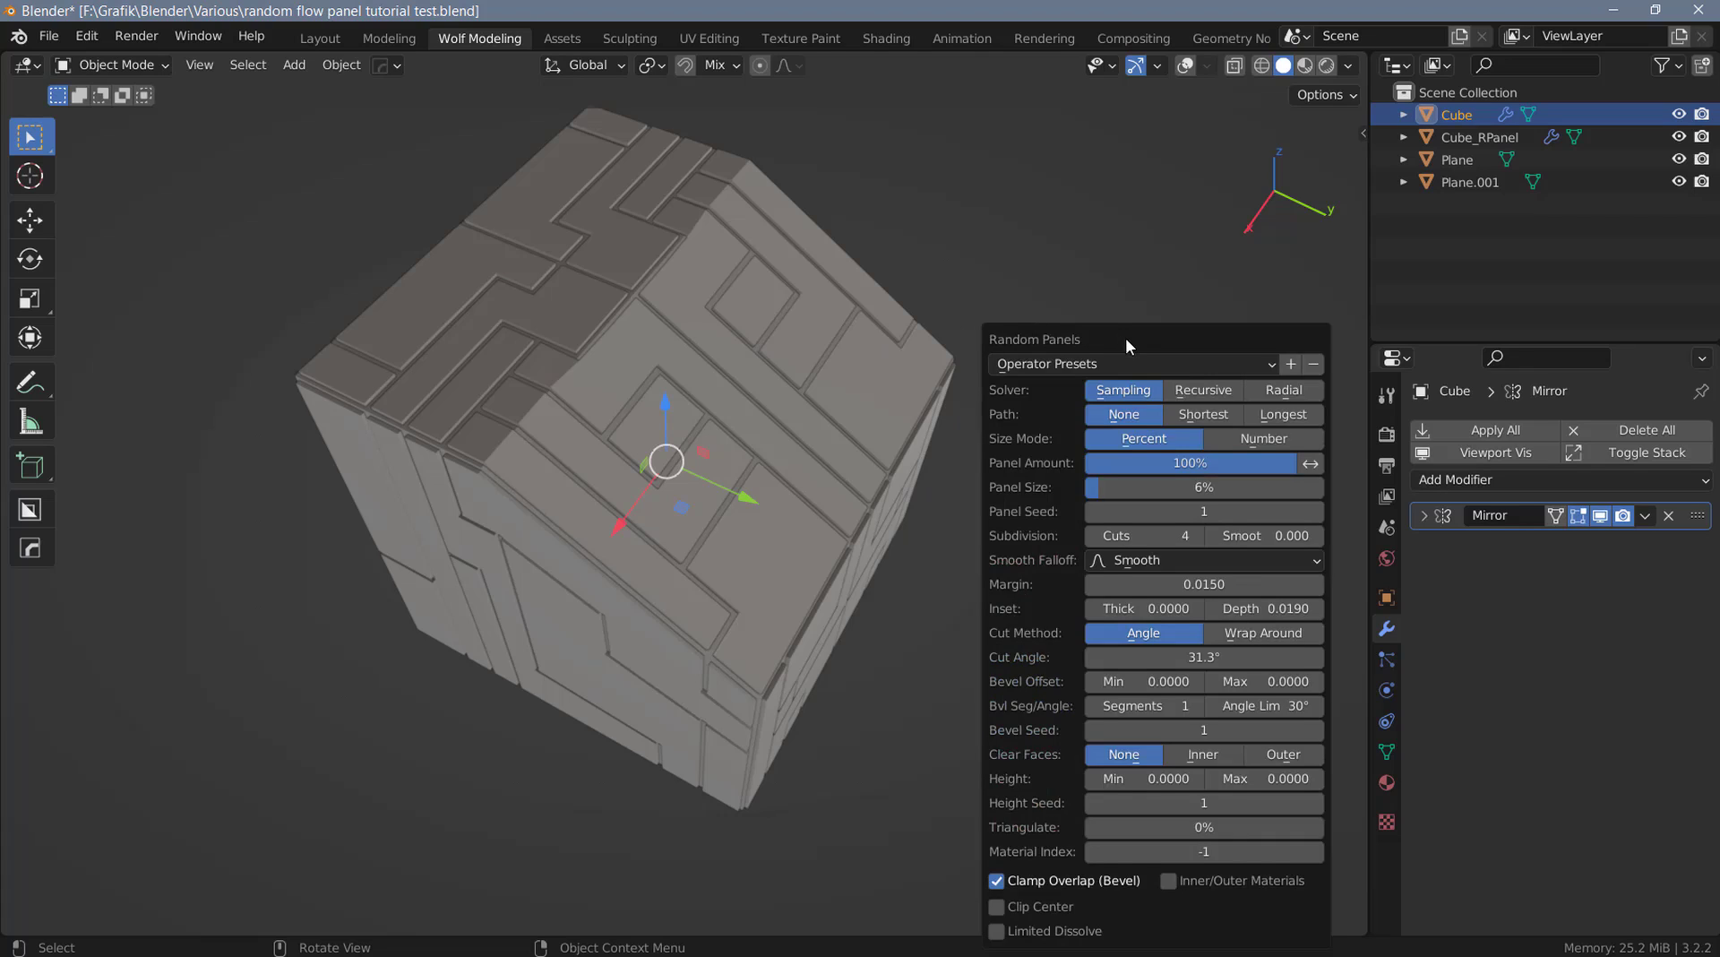
{"action": "left_click_drag", "start_coordinate": [1125, 337], "coordinate": [1079, 267]}
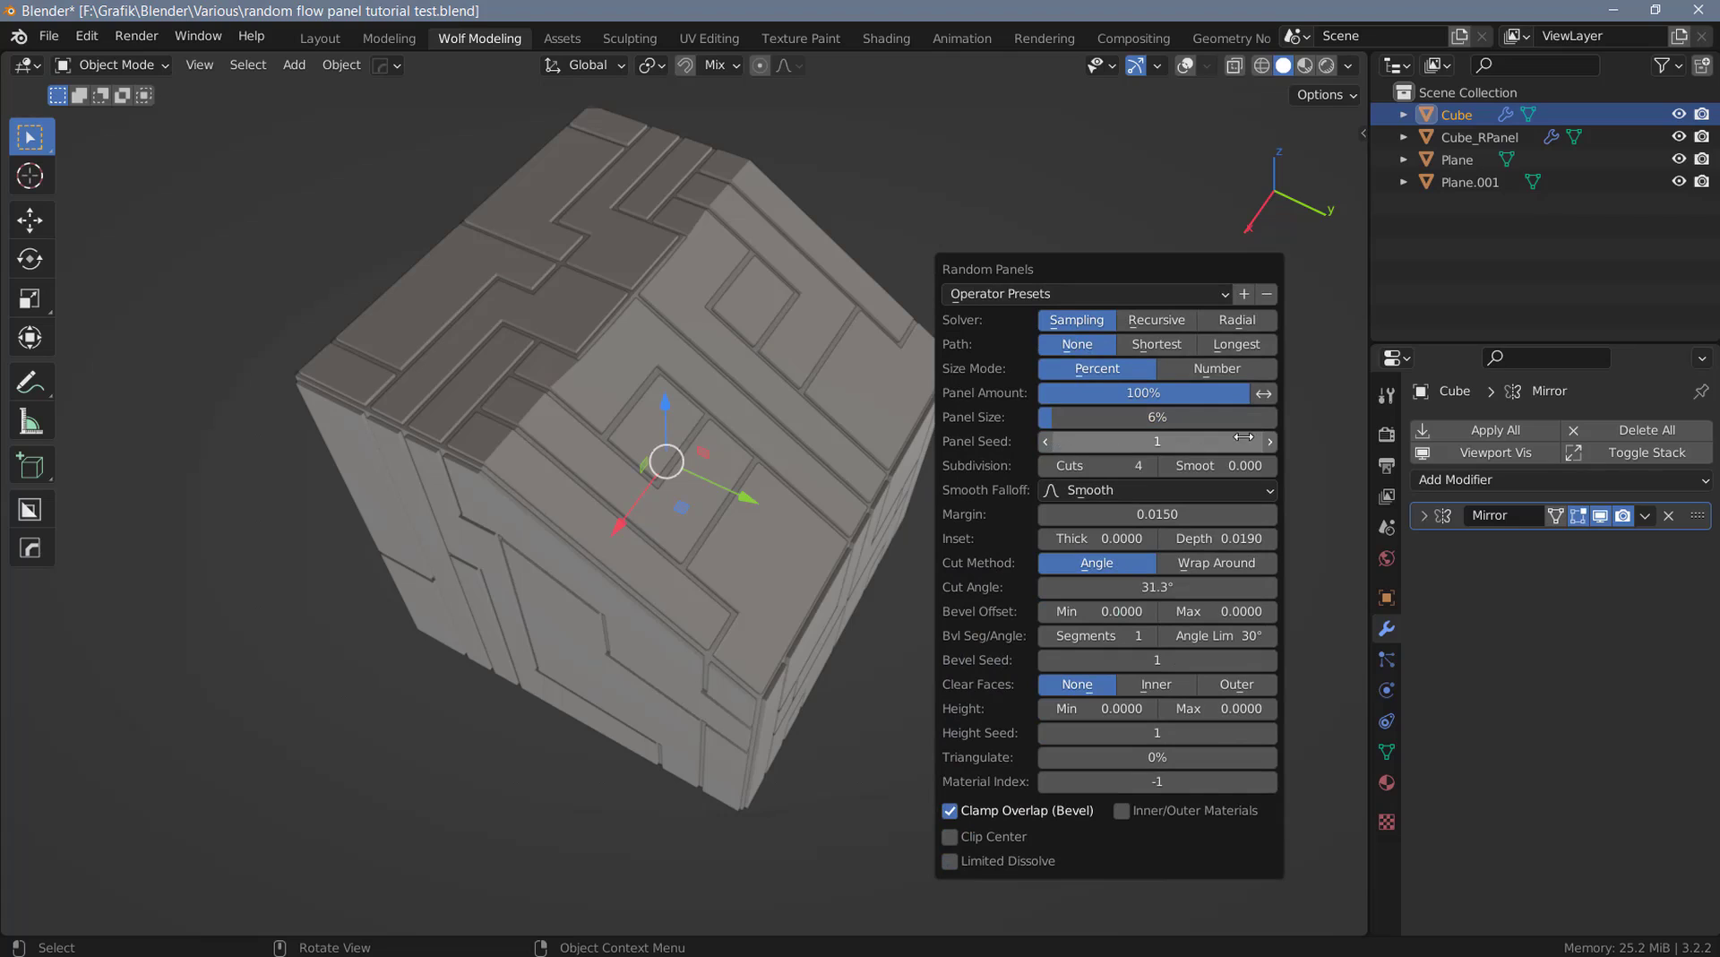
{"action": "left_click", "coordinate": [1272, 441]}
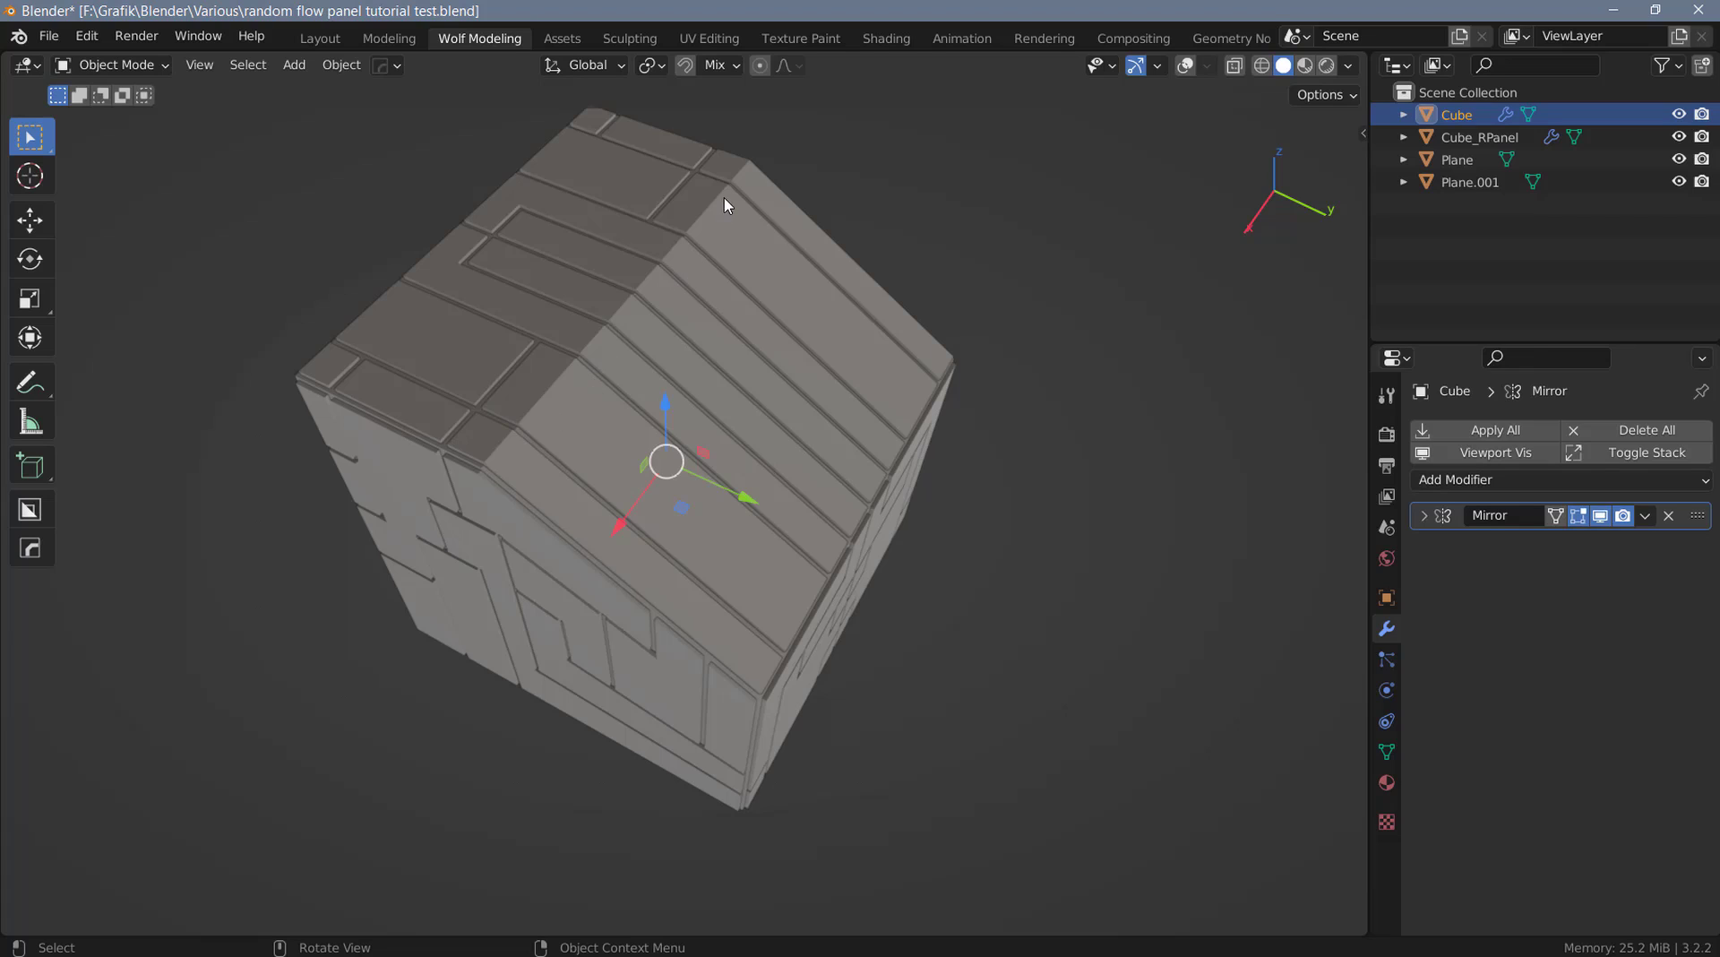
{"action": "key", "text": "F9"}
{"action": "left_click_drag", "start_coordinate": [1265, 332], "coordinate": [1090, 220]}
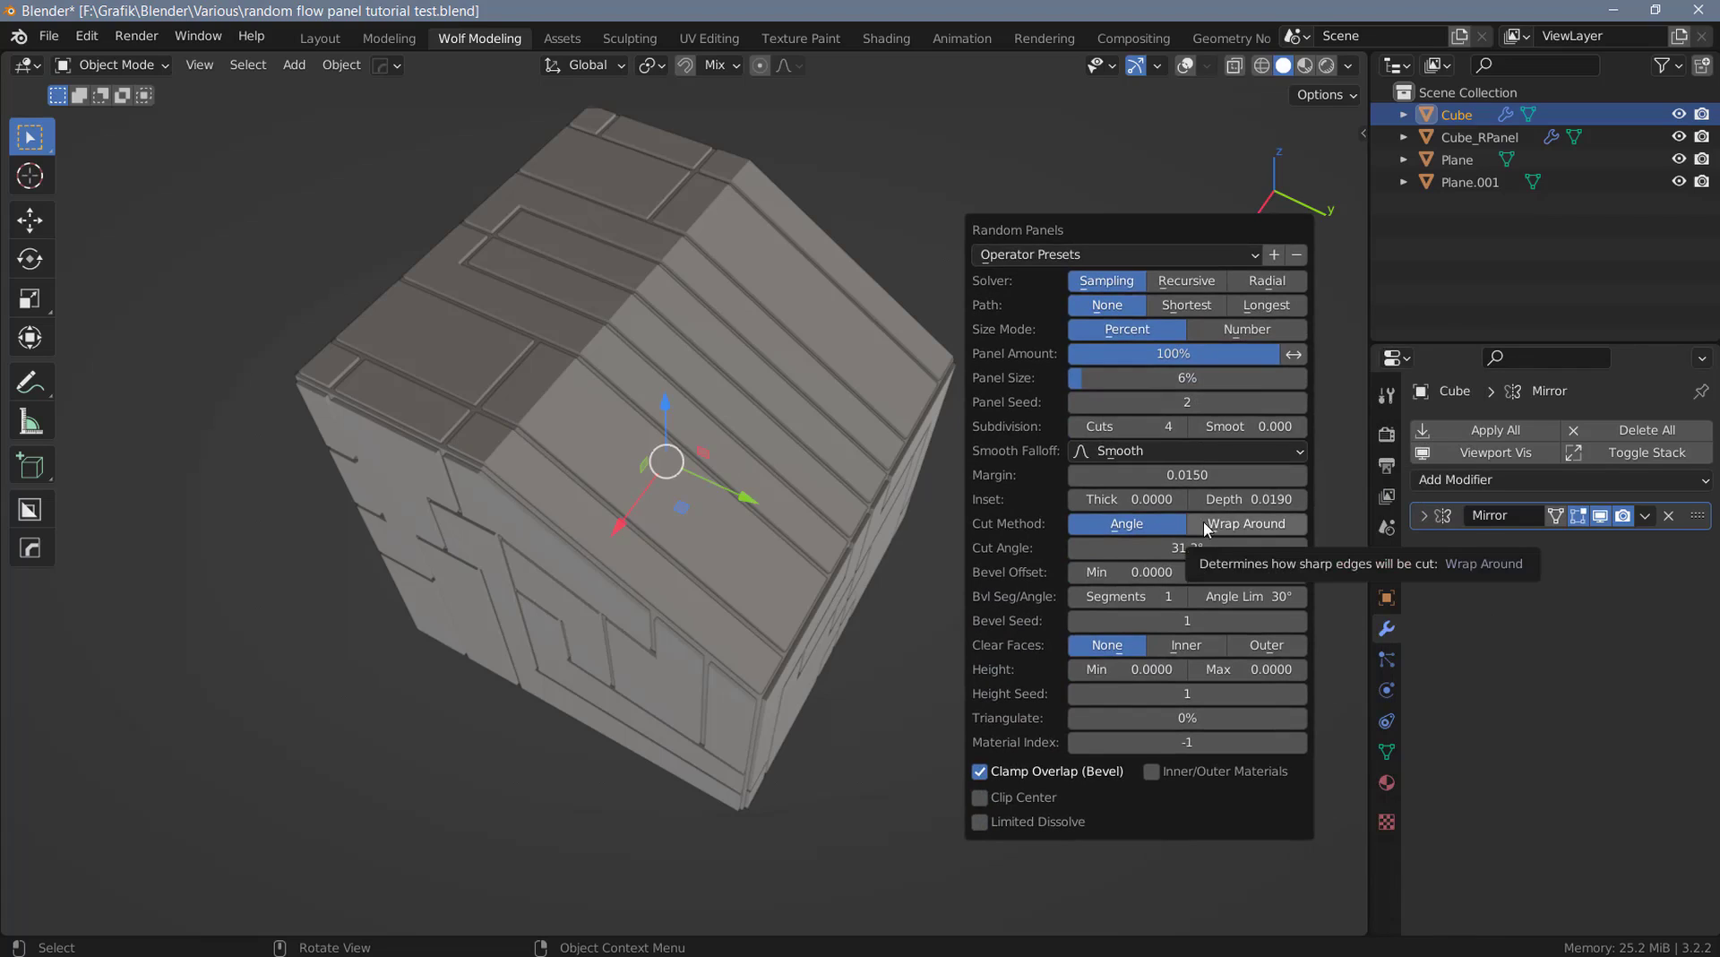
{"action": "left_click", "coordinate": [1225, 526]}
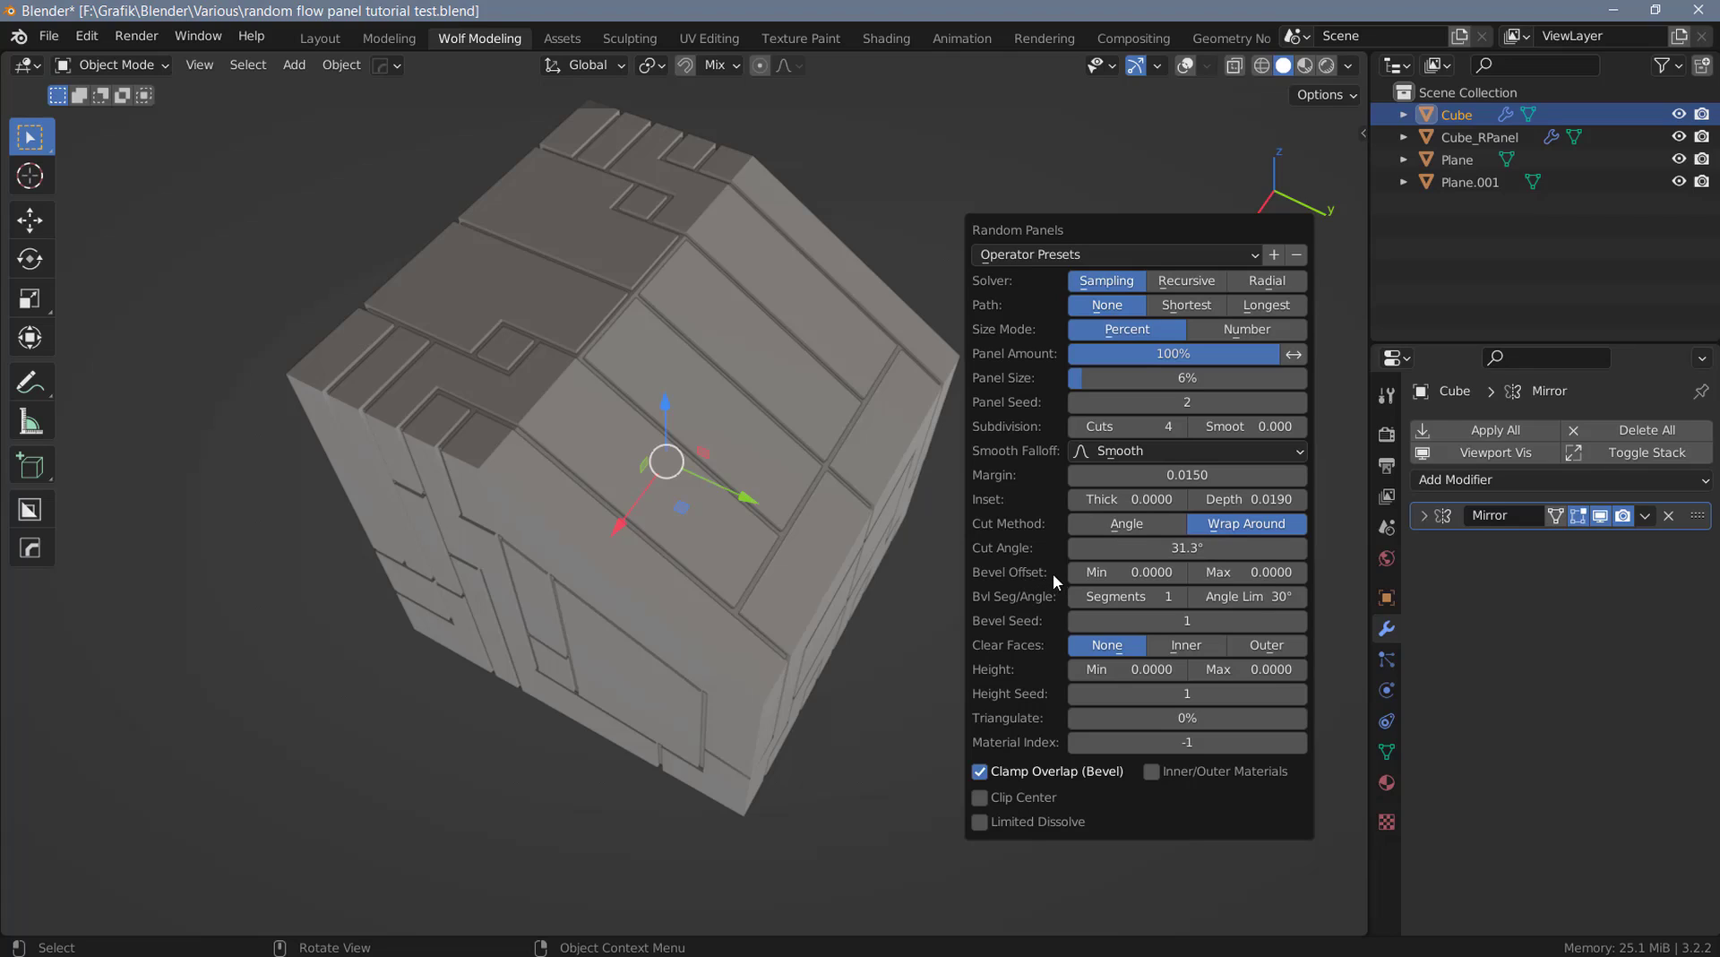
Bevel the panel corners with a minimum offset of 0.0650 and a maximum offset of 0.0220.
{"action": "left_click_drag", "start_coordinate": [1151, 572], "coordinate": [1182, 571]}
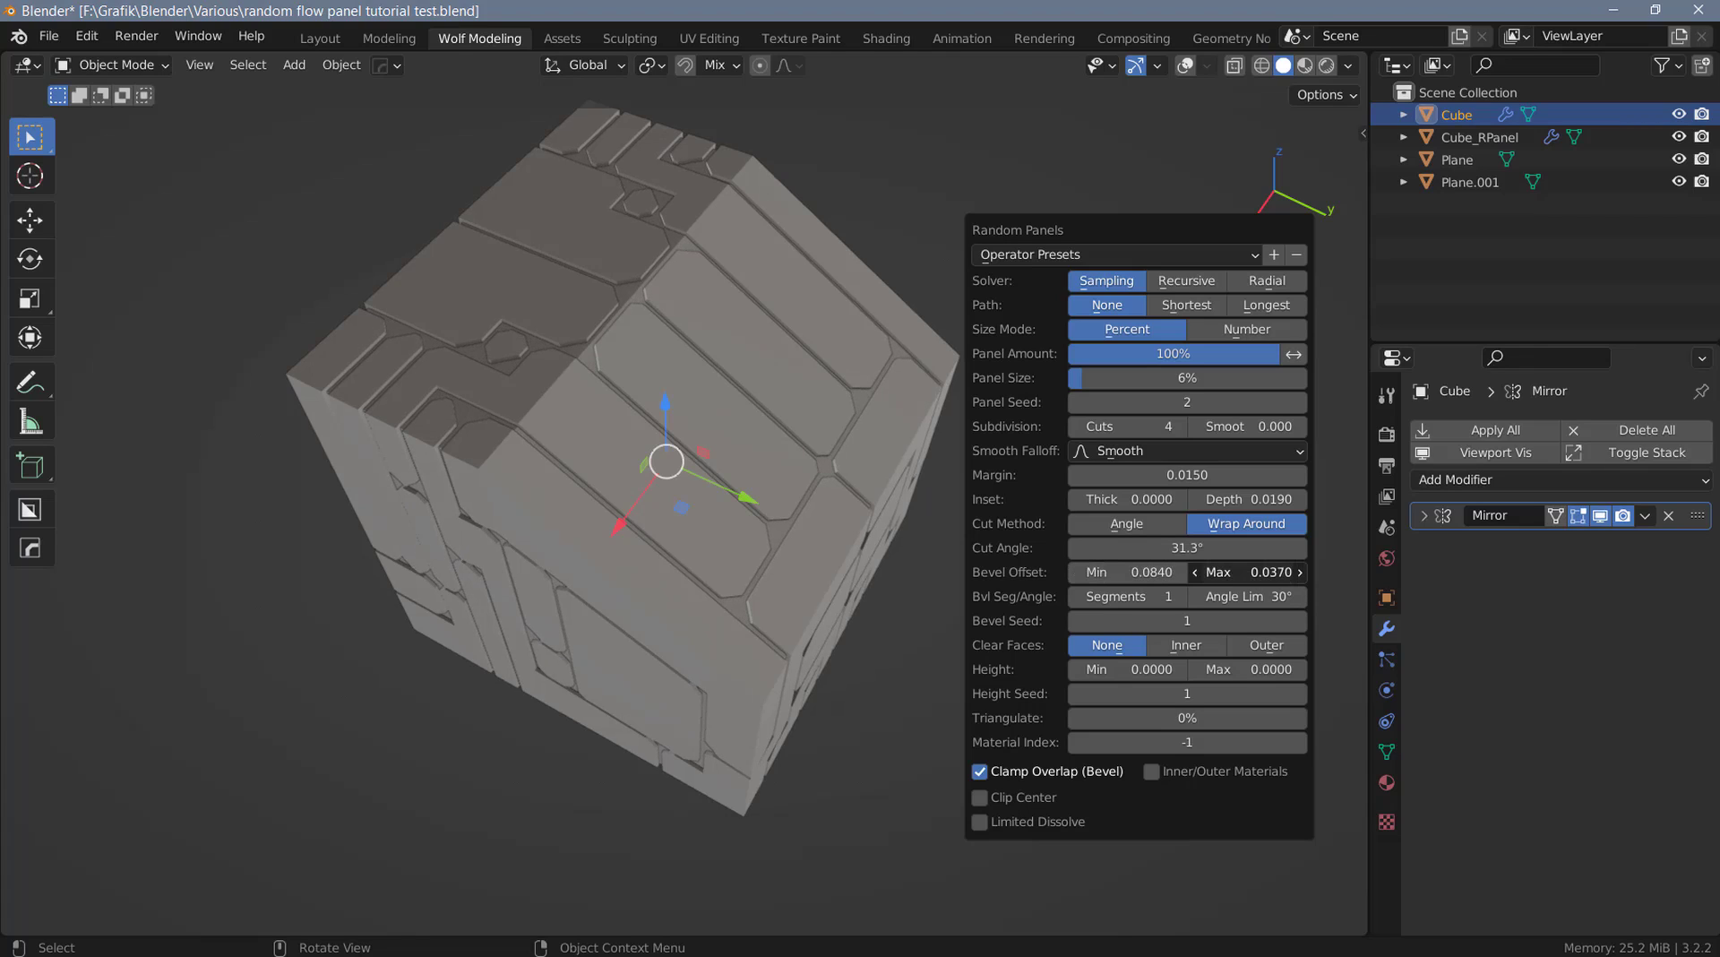
{"action": "left_click", "coordinate": [1195, 572]}
{"action": "left_click_drag", "start_coordinate": [1156, 572], "coordinate": [1163, 571]}
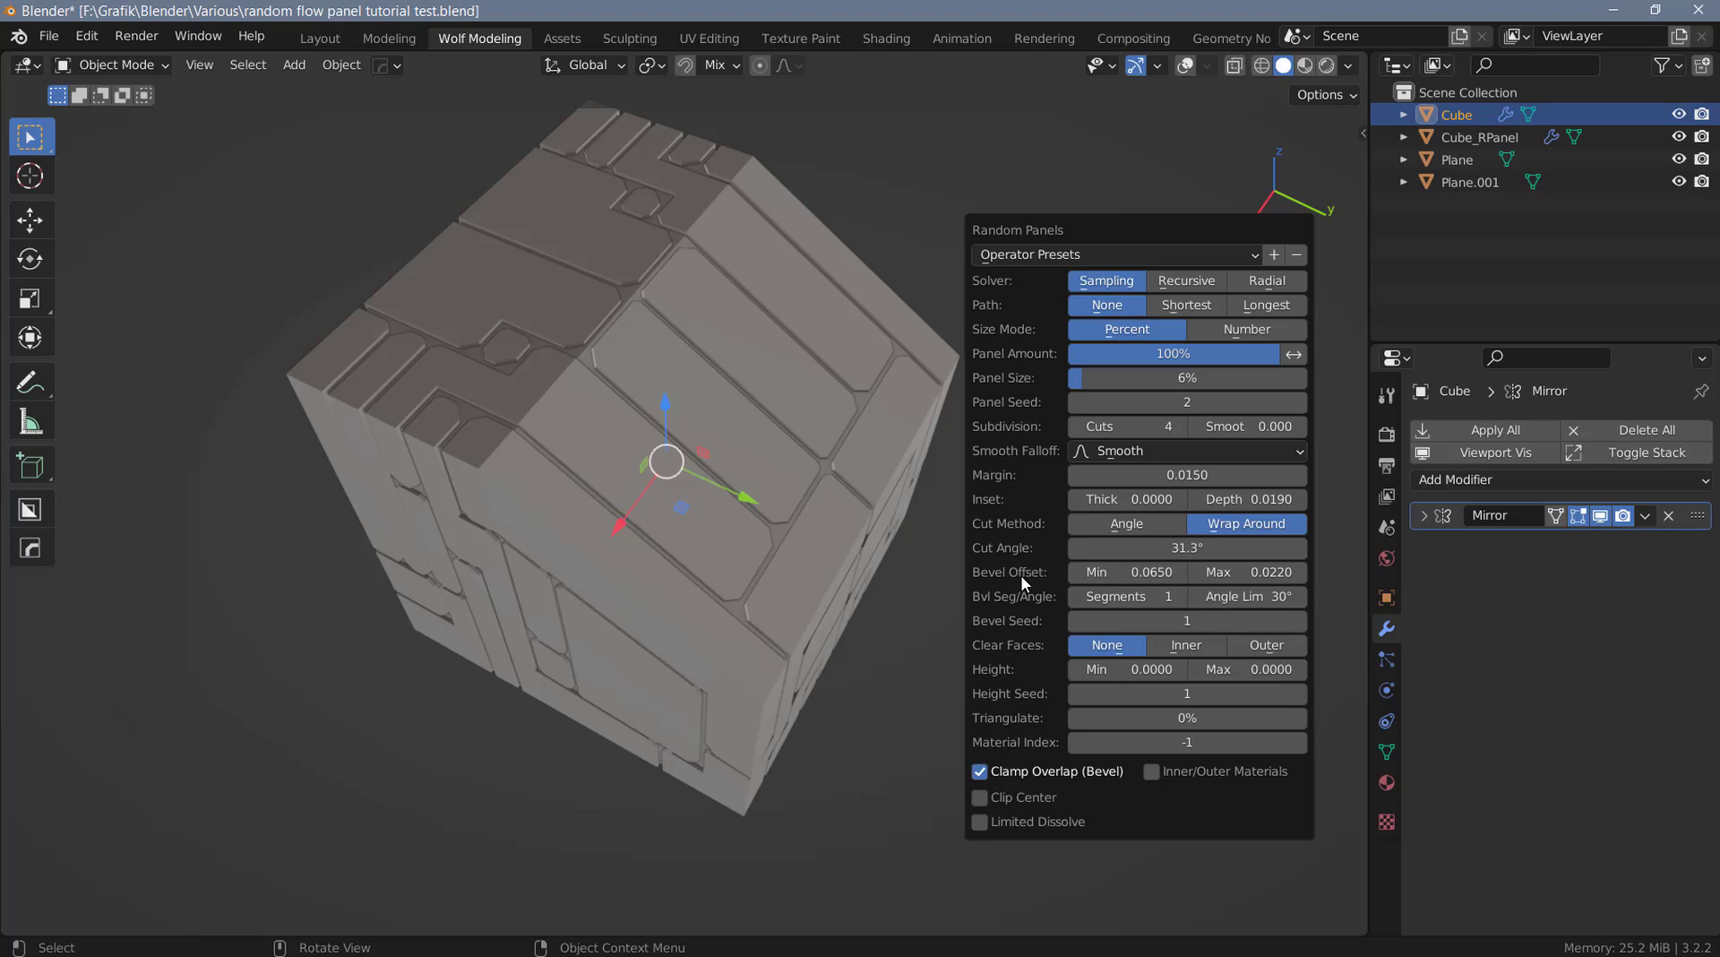
Toggle the bevel's Clamp Overlap option off and back on, and raise the minimum bevel offset to 0.2740.
{"action": "left_click", "coordinate": [1014, 772]}
{"action": "left_click", "coordinate": [1014, 773]}
{"action": "left_click_drag", "start_coordinate": [1125, 578], "coordinate": [1245, 578]}
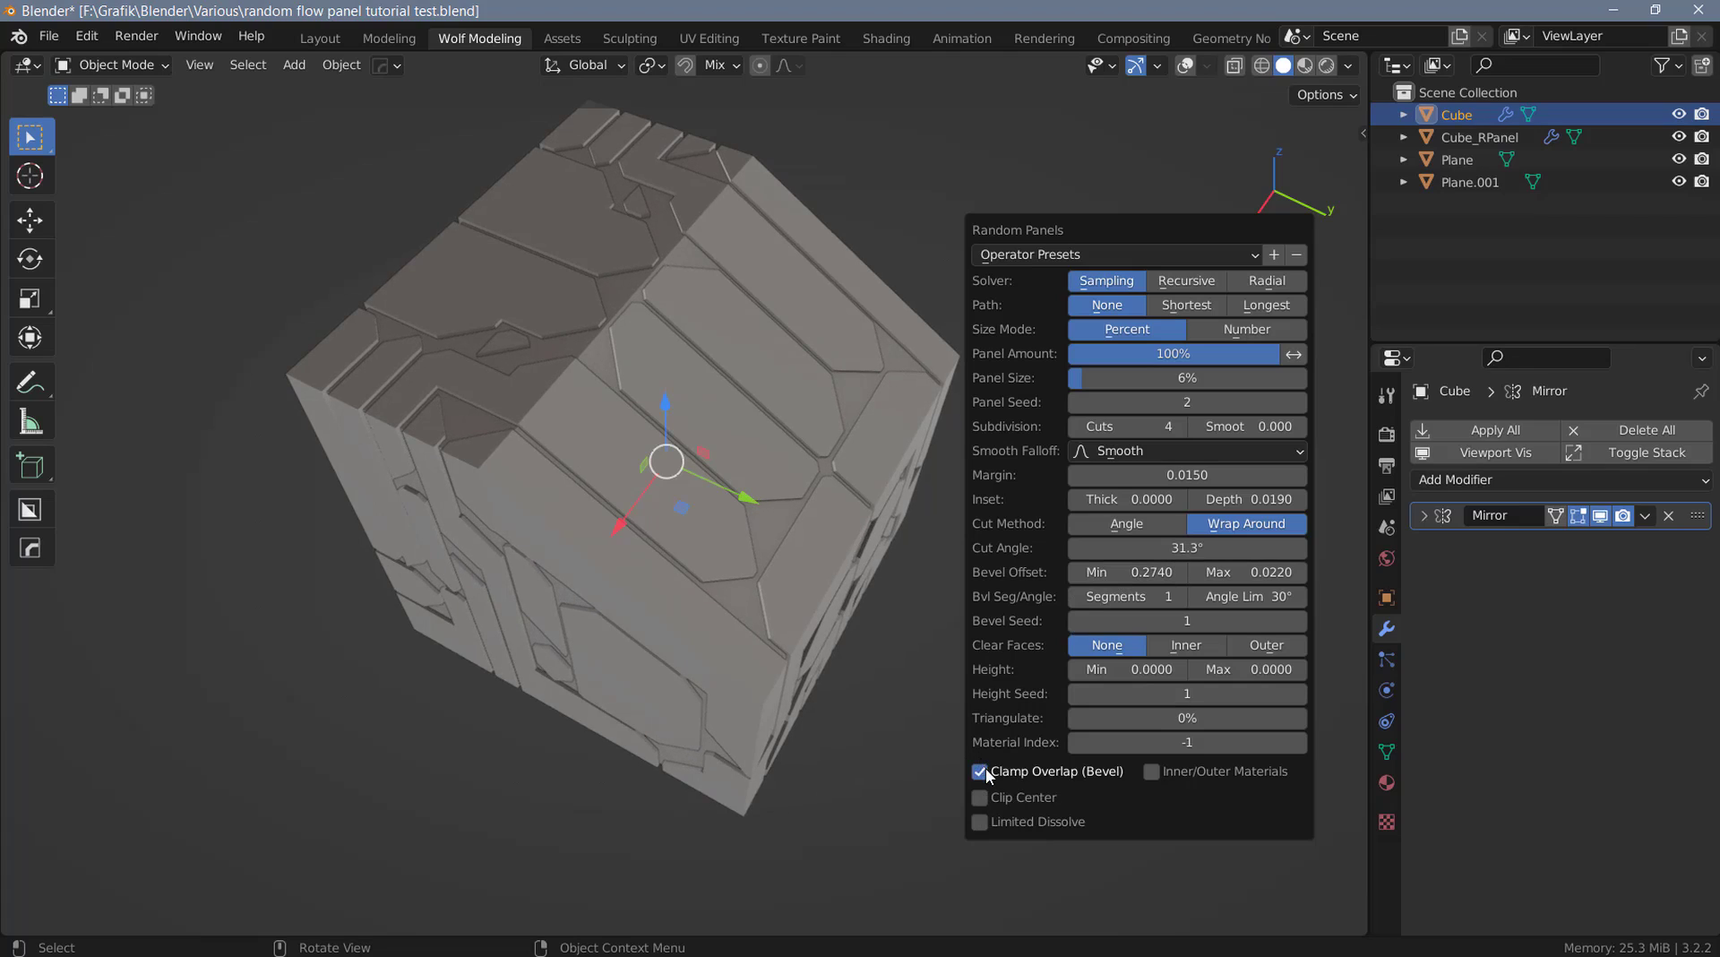
Toggle the bevel's Clamp Overlap option off and on again, and lower the minimum bevel offset to 0.0650.
{"action": "left_click", "coordinate": [980, 771]}
{"action": "left_click", "coordinate": [986, 770]}
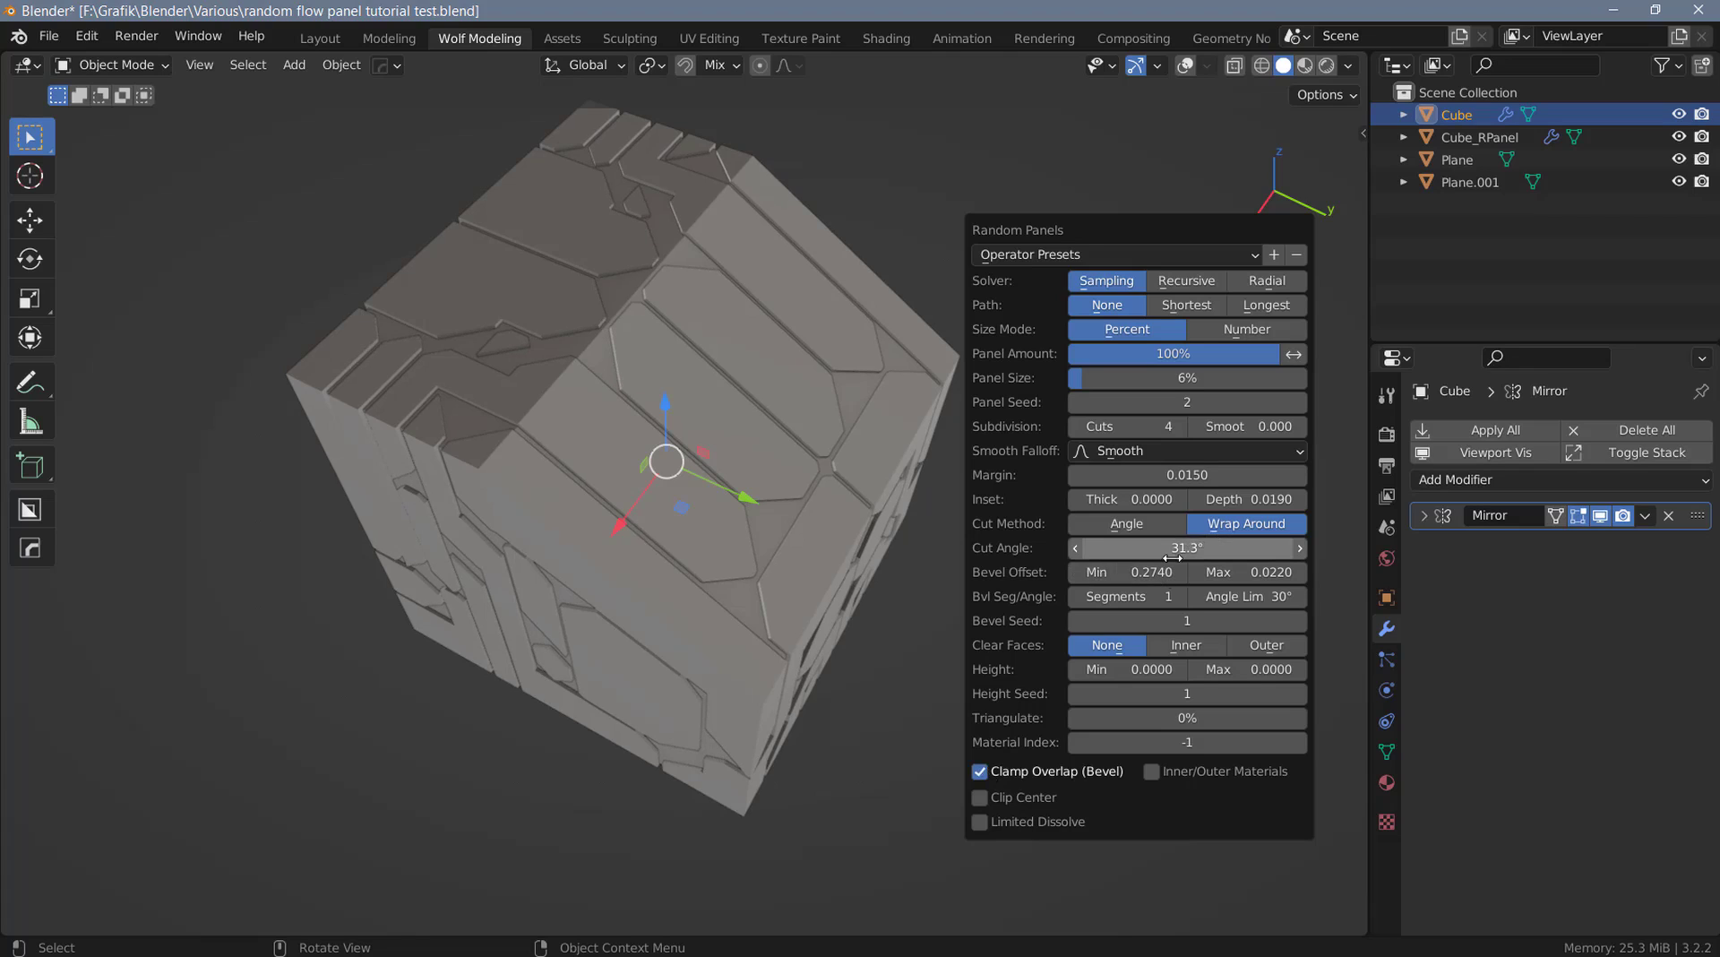
{"action": "left_click_drag", "start_coordinate": [1133, 571], "coordinate": [945, 572]}
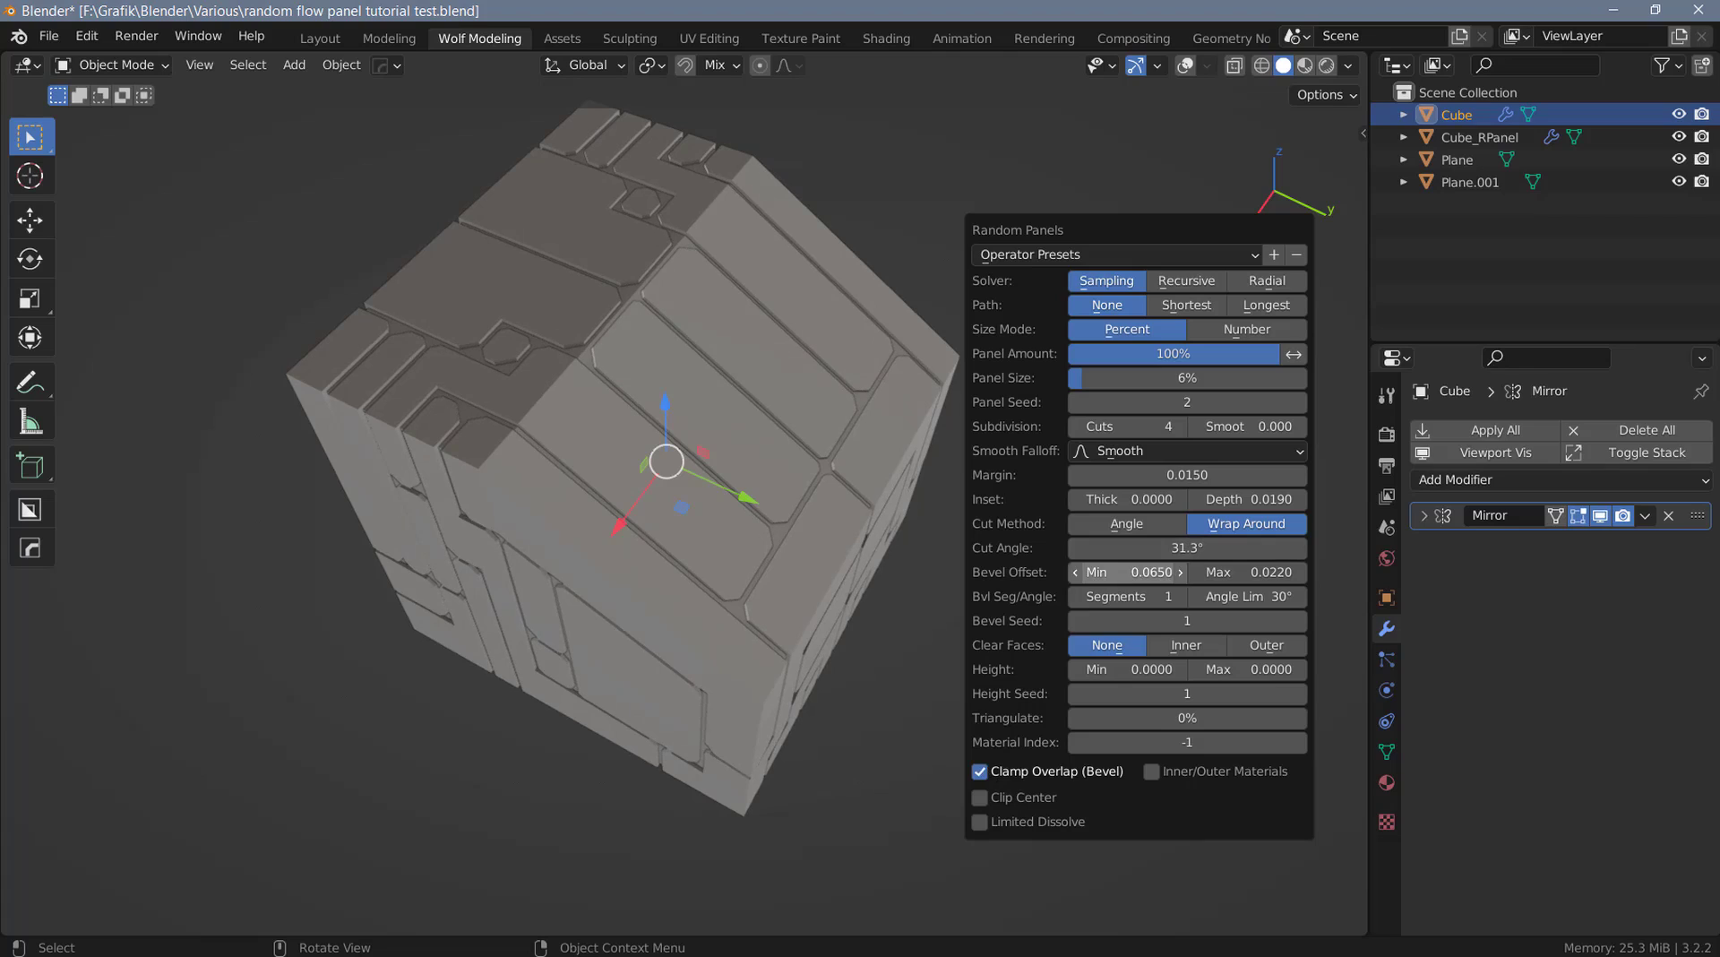
Set the panel bevel to 5 segments with an angle limit of 30°.
{"action": "left_click_drag", "start_coordinate": [1112, 598], "coordinate": [1112, 598]}
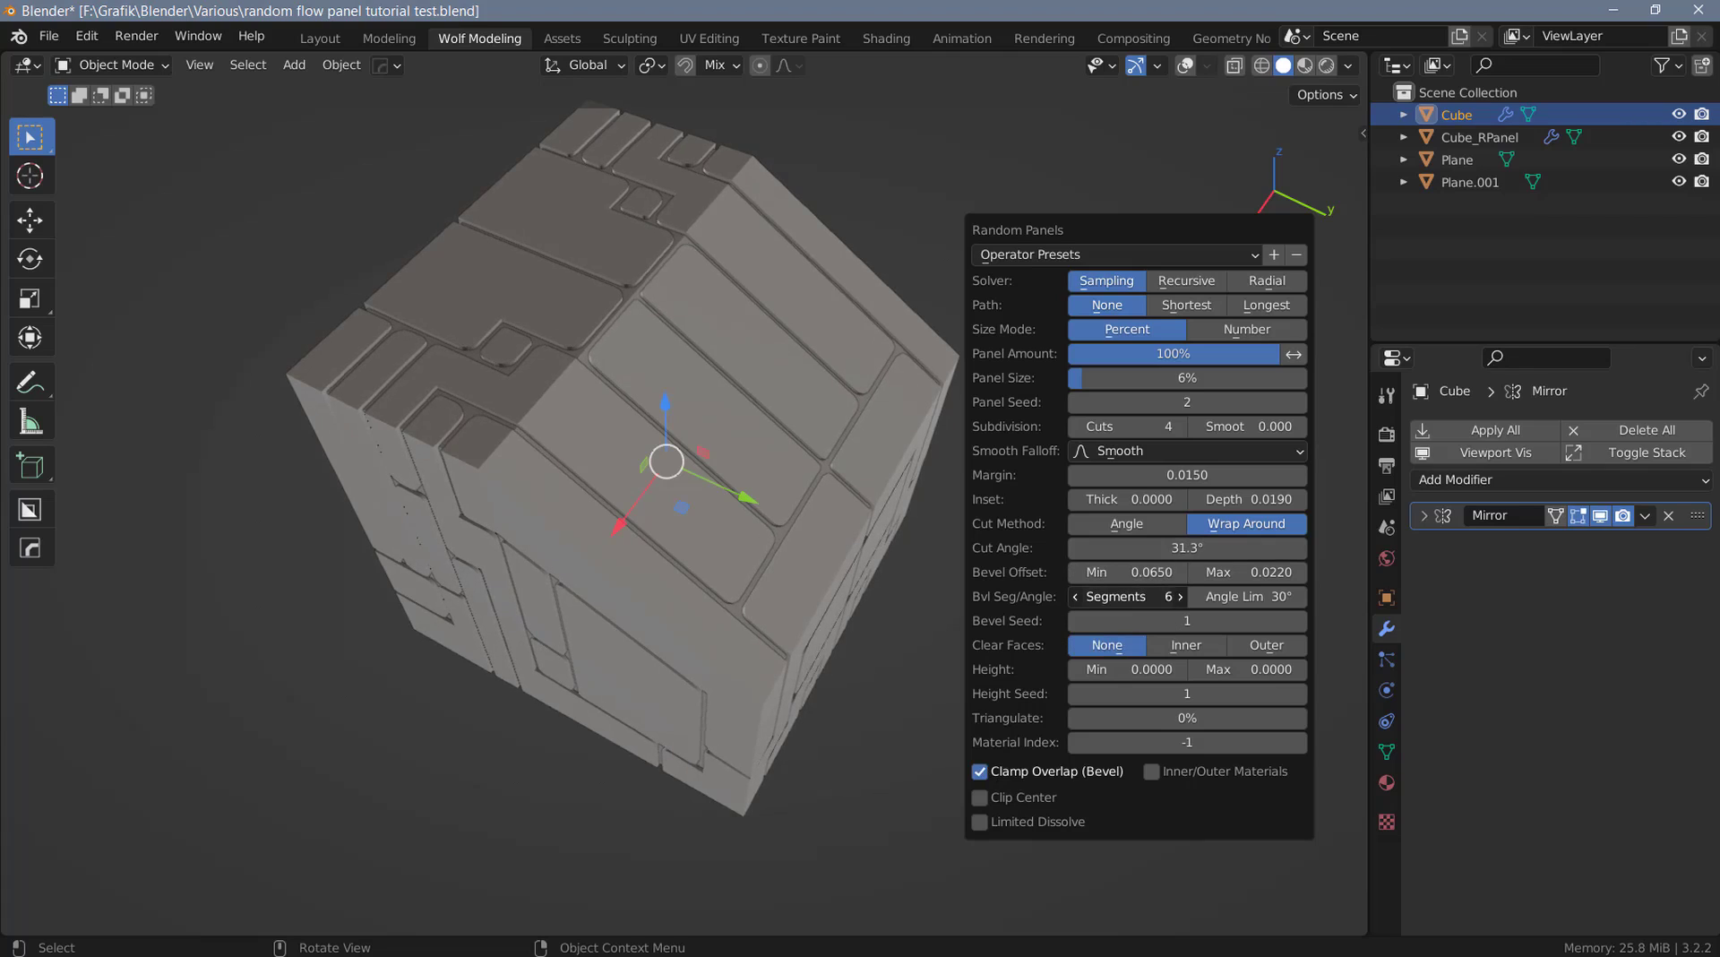
{"action": "left_click_drag", "start_coordinate": [1095, 595], "coordinate": [1095, 595]}
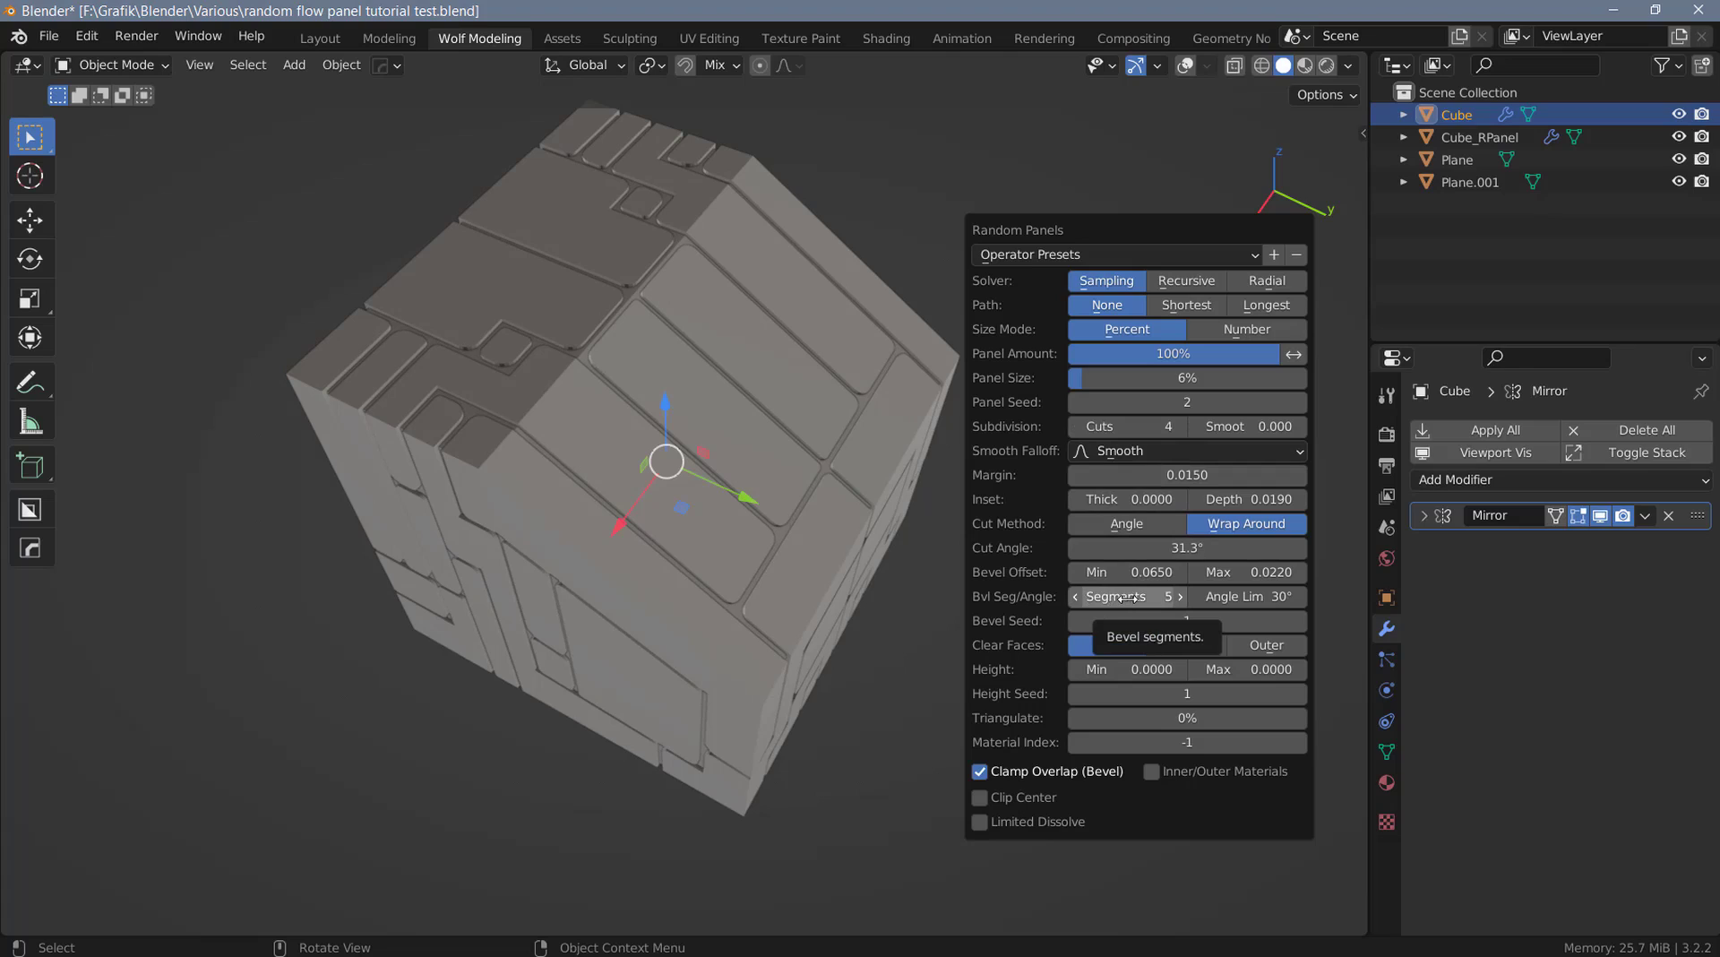
{"action": "left_click_drag", "start_coordinate": [1218, 597], "coordinate": [1254, 597]}
{"action": "left_click", "coordinate": [1250, 596]}
{"action": "type", "text": "30"}
{"action": "key", "text": "Return"}
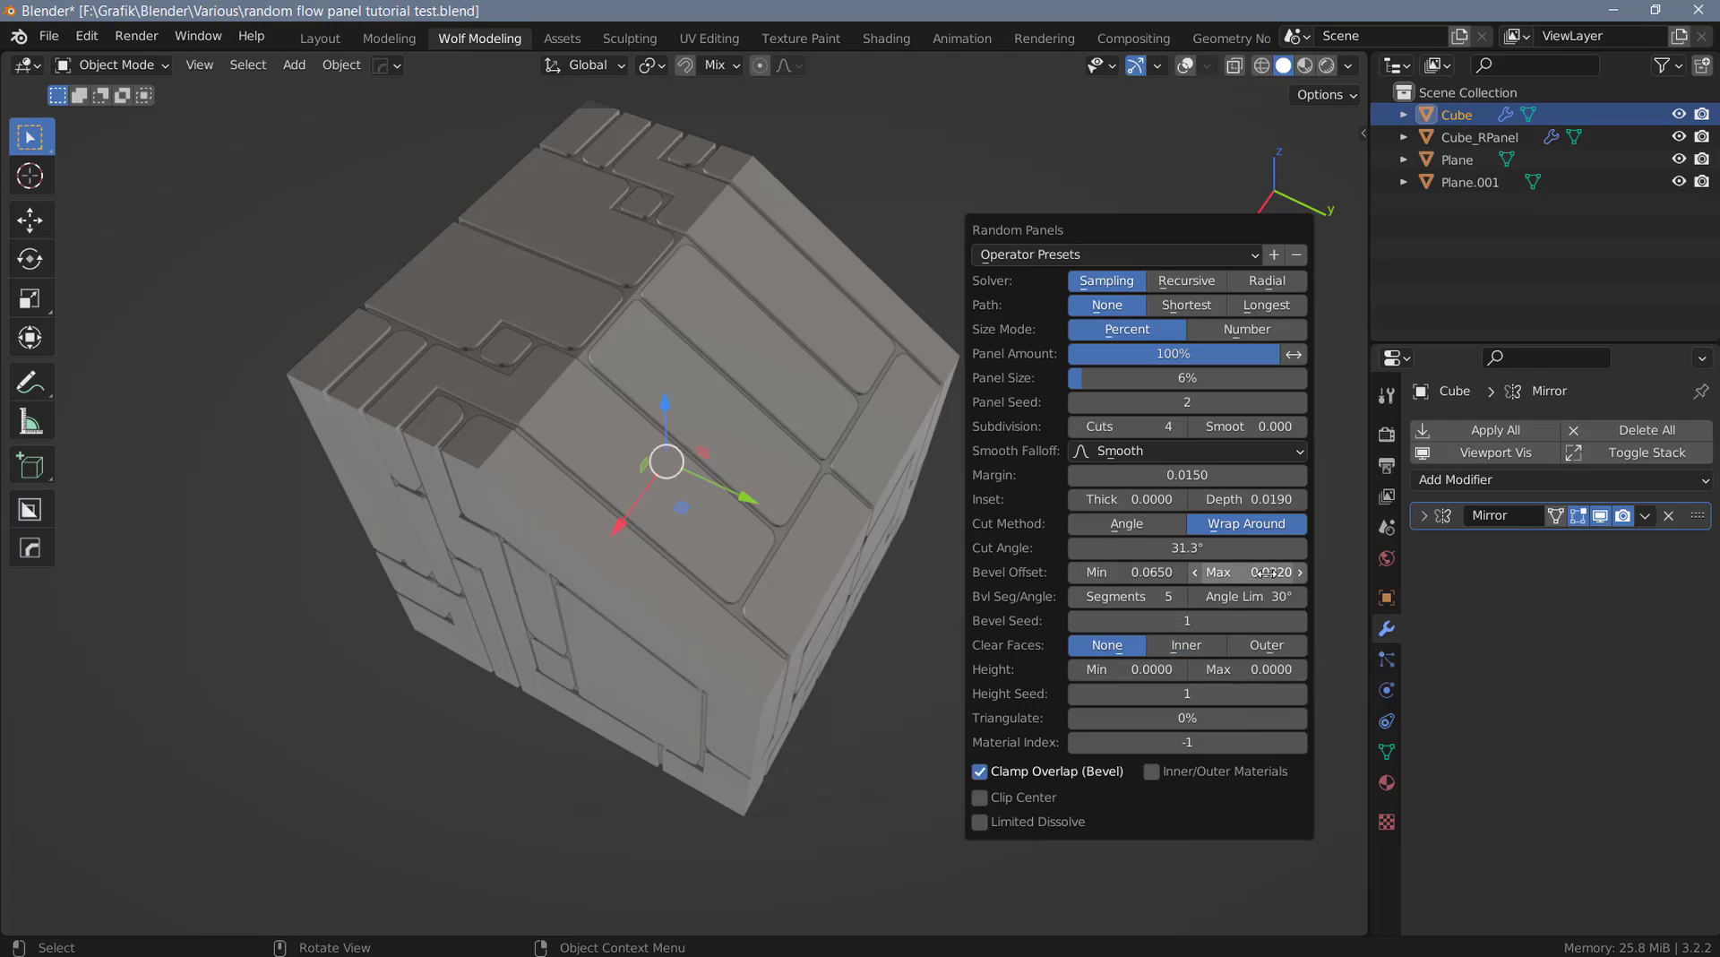
Reset both bevel offsets to 0.0000 and the segments to 1, and delete the cube's panel object.
{"action": "left_click_drag", "start_coordinate": [1249, 571], "coordinate": [1102, 597]}
{"action": "left_click_drag", "start_coordinate": [1187, 620], "coordinate": [1219, 572]}
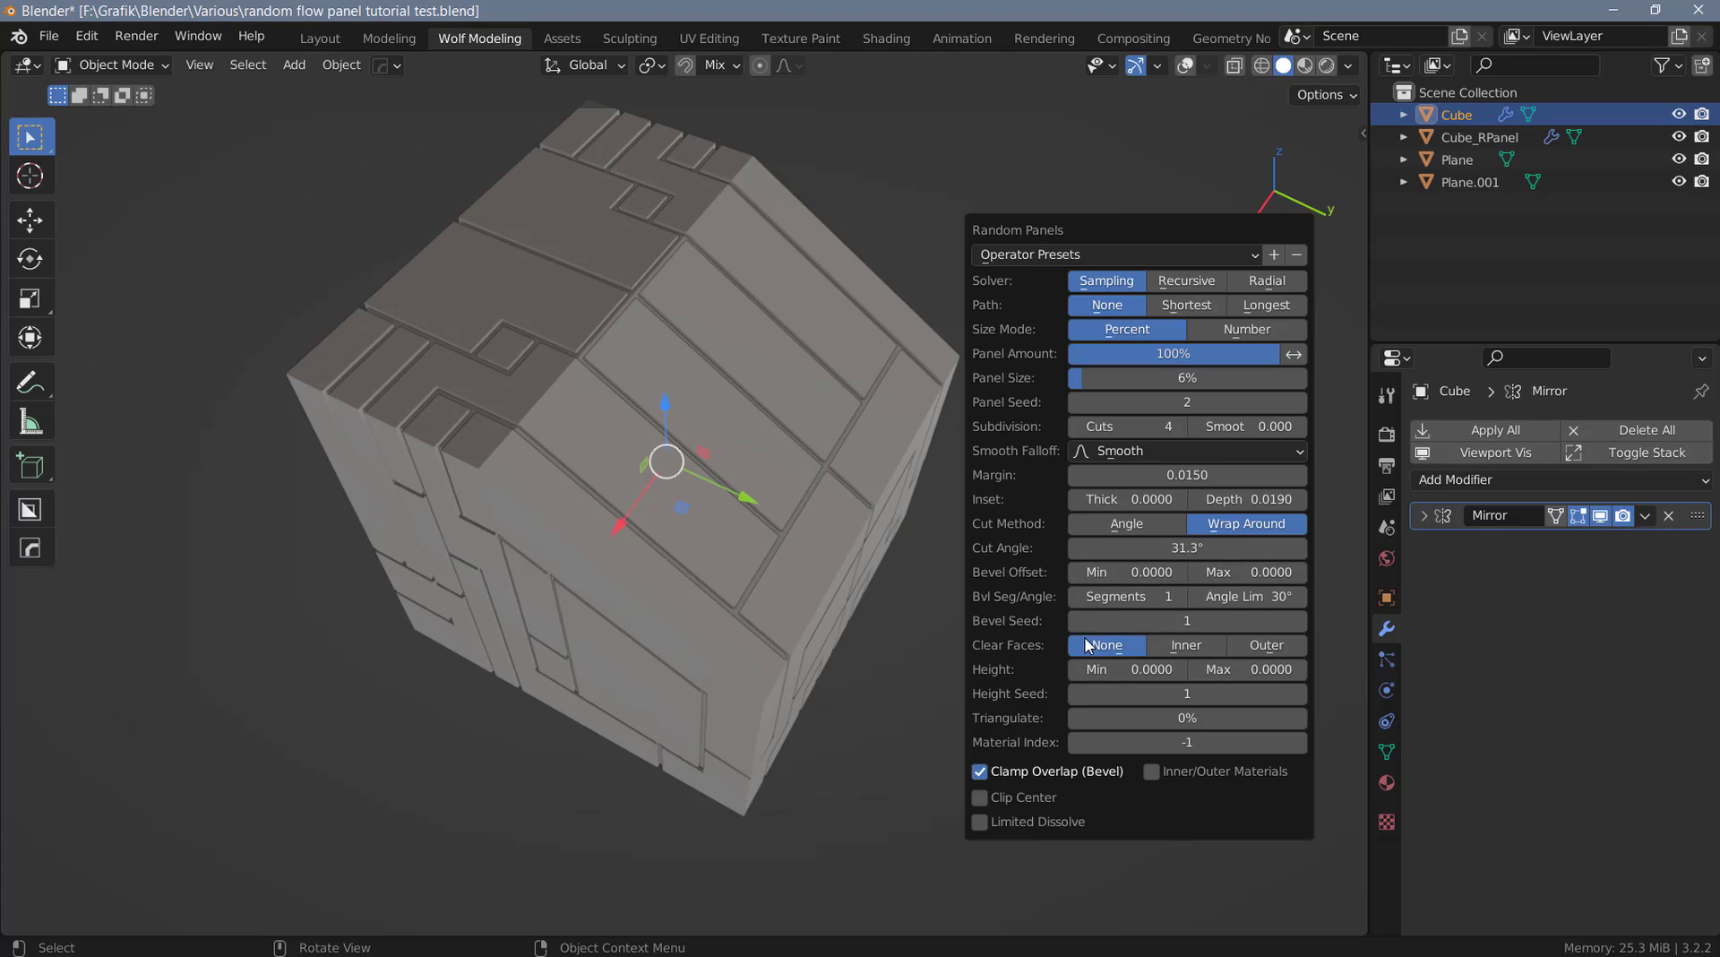
{"action": "key", "text": "Delete"}
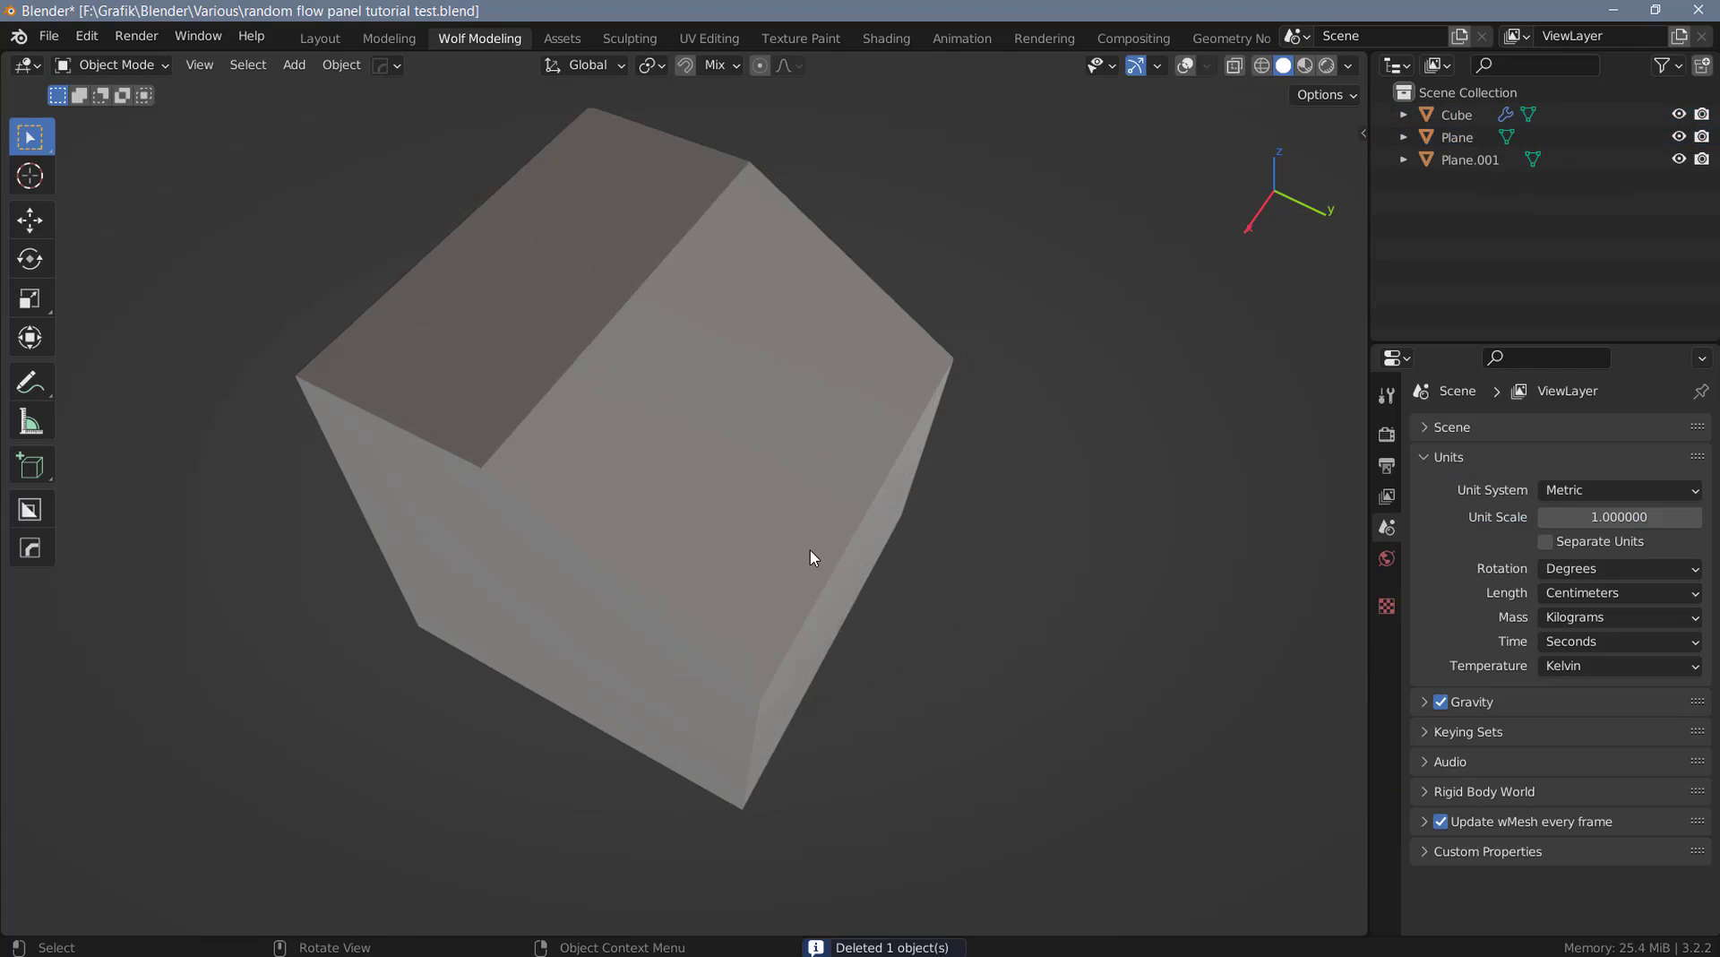
Generate Random Panels on the long rectangular plane.
{"action": "scroll", "coordinate": [758, 535], "scroll_direction": "down", "scroll_amount": 8}
{"action": "left_click", "coordinate": [992, 636]}
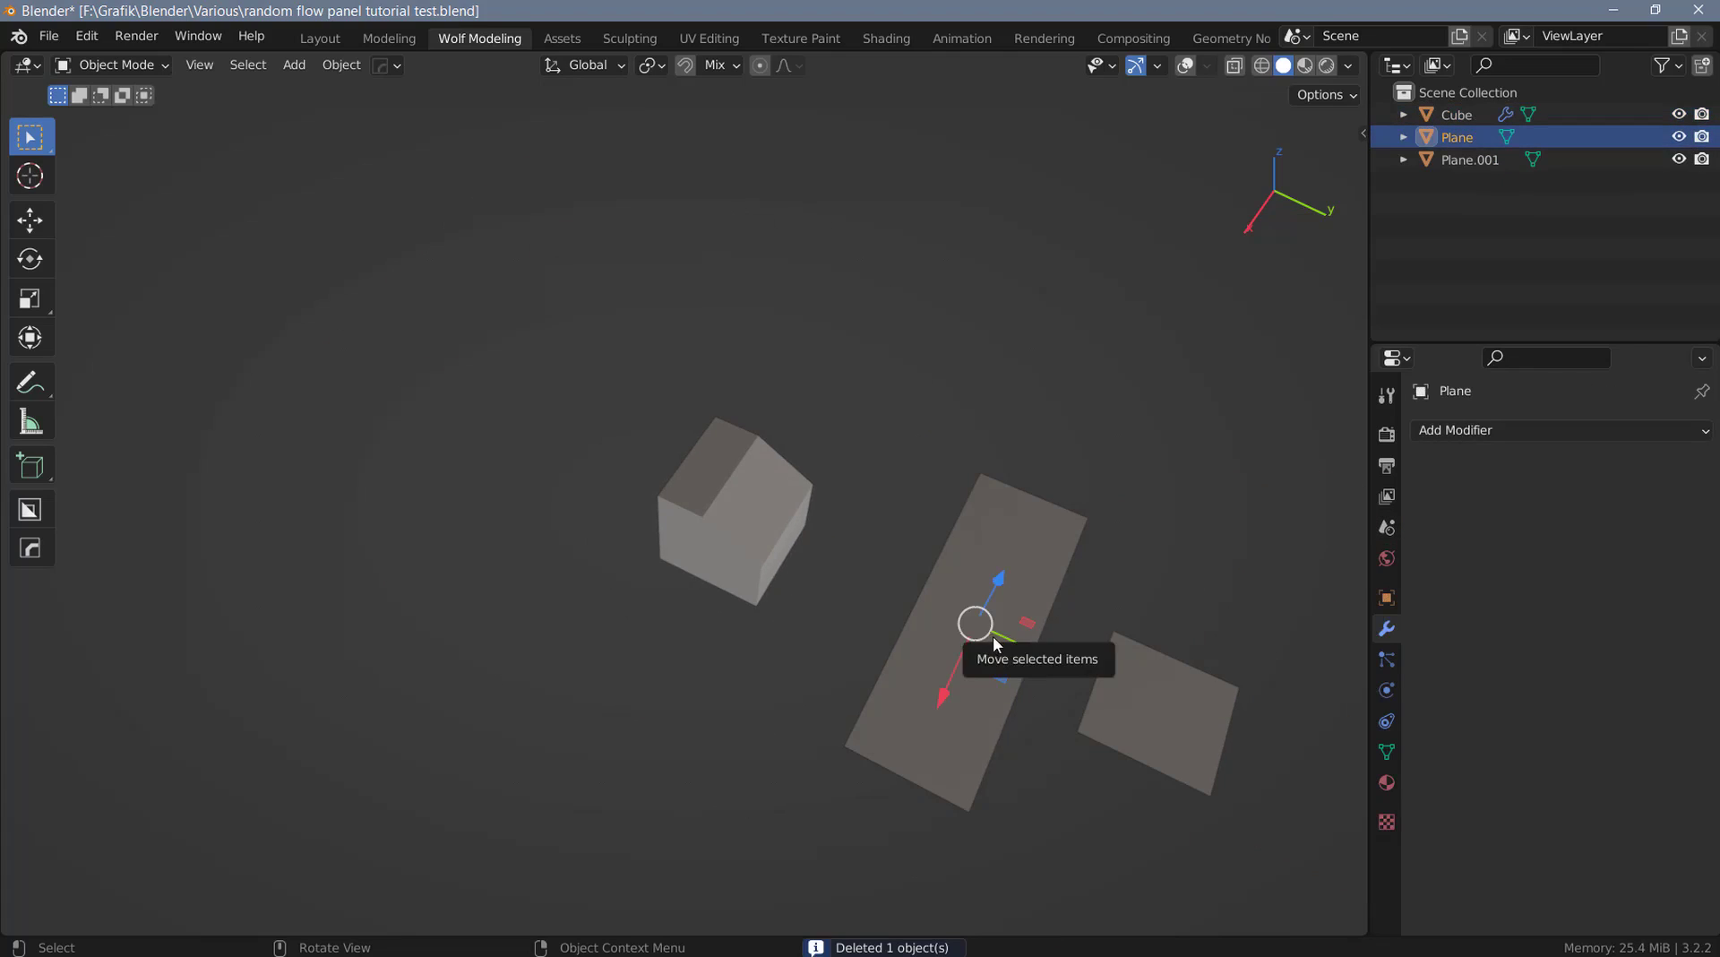
{"action": "key", "text": "shift+q"}
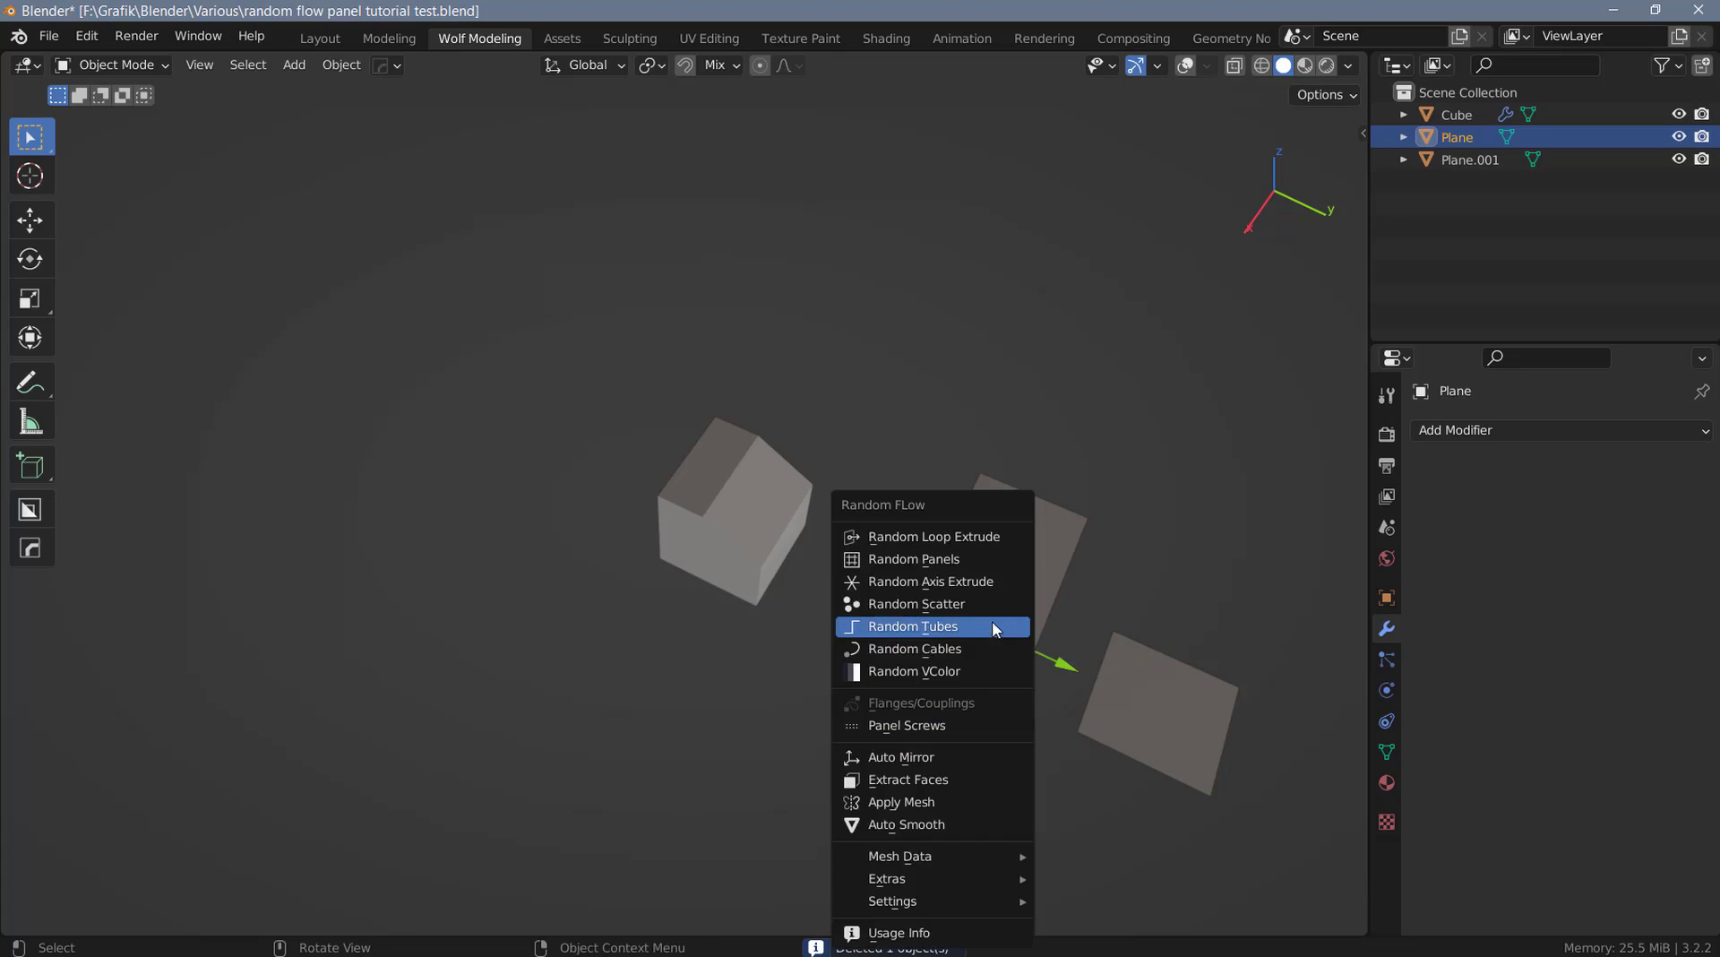
{"action": "left_click", "coordinate": [993, 621]}
{"action": "middle_click_drag", "start_coordinate": [896, 502], "coordinate": [698, 573]}
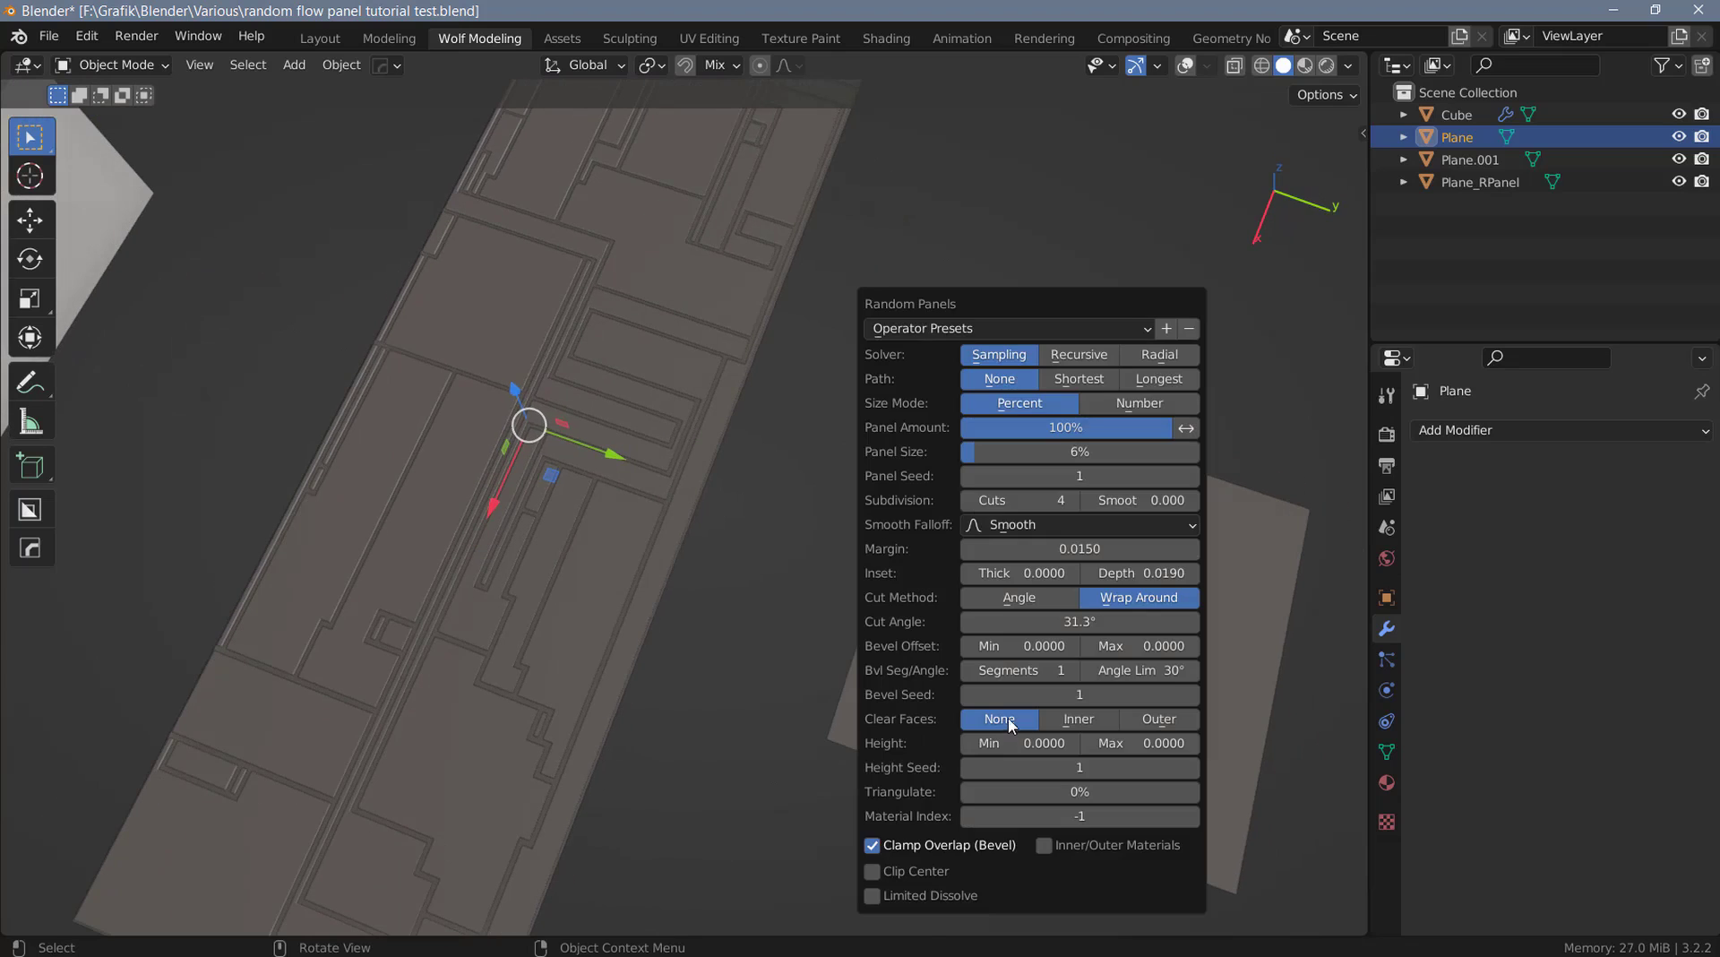
{"action": "middle_click_drag", "start_coordinate": [774, 696], "coordinate": [629, 678]}
{"action": "scroll", "coordinate": [600, 639], "scroll_direction": "up", "scroll_amount": 2}
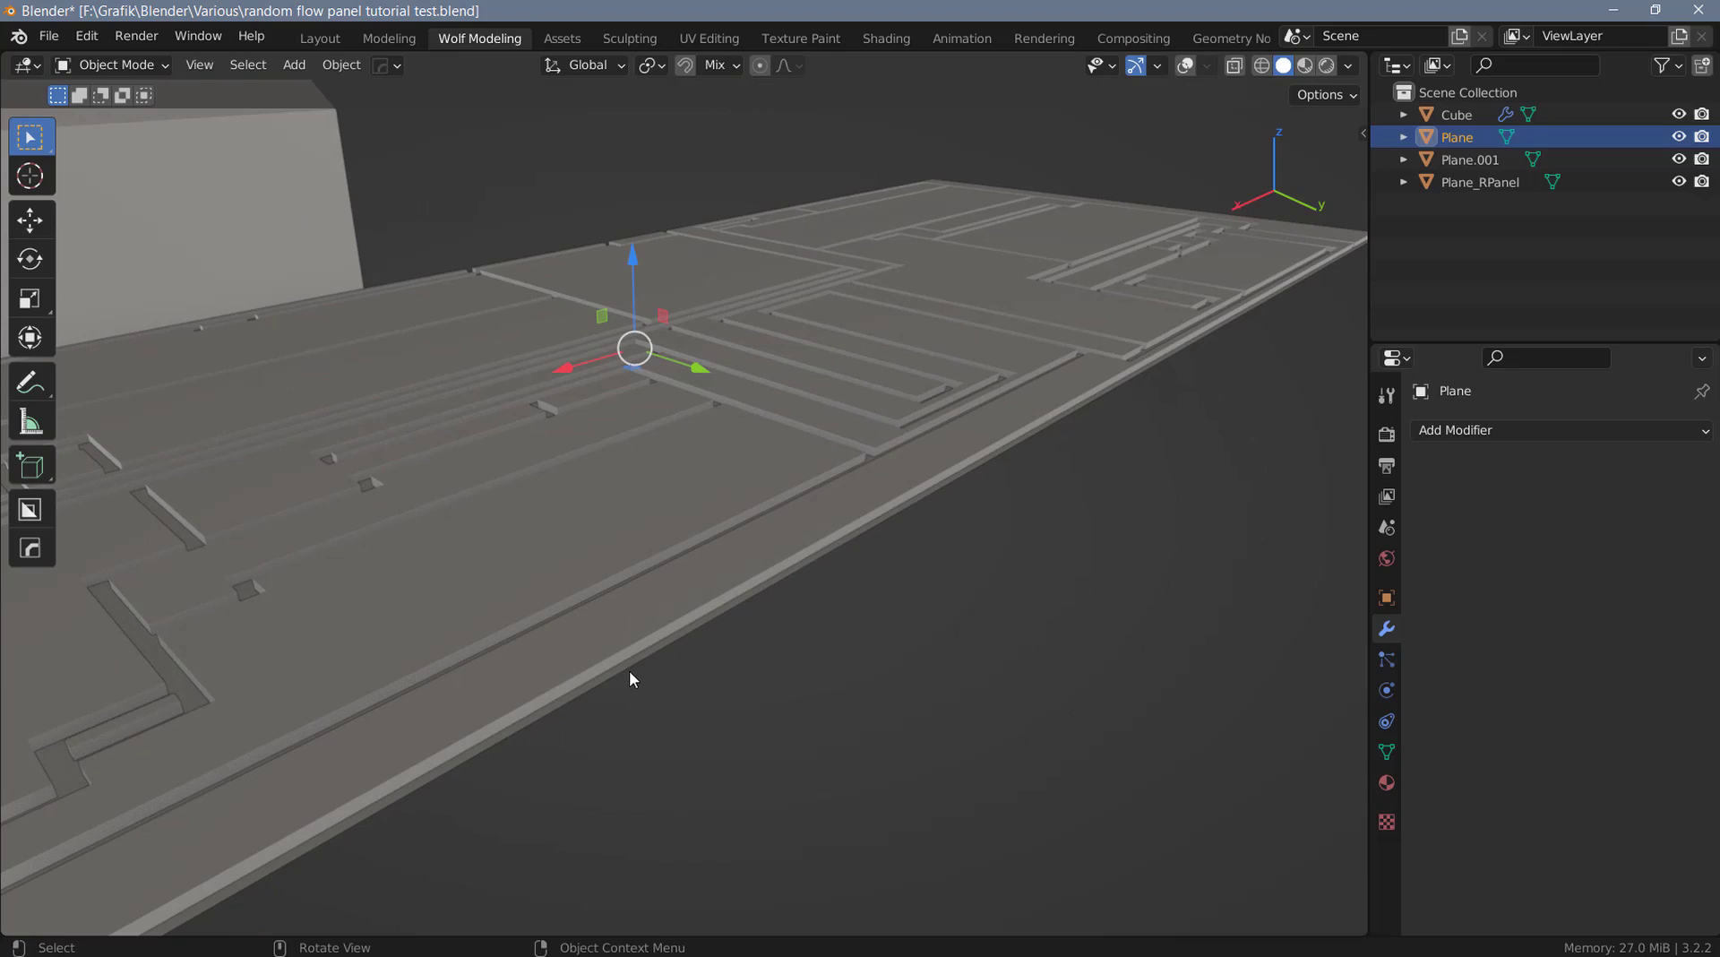
Hide the original plane and examine the underside of its panel mesh.
{"action": "left_click", "coordinate": [1679, 136]}
{"action": "middle_click_drag", "start_coordinate": [683, 579], "coordinate": [702, 350]}
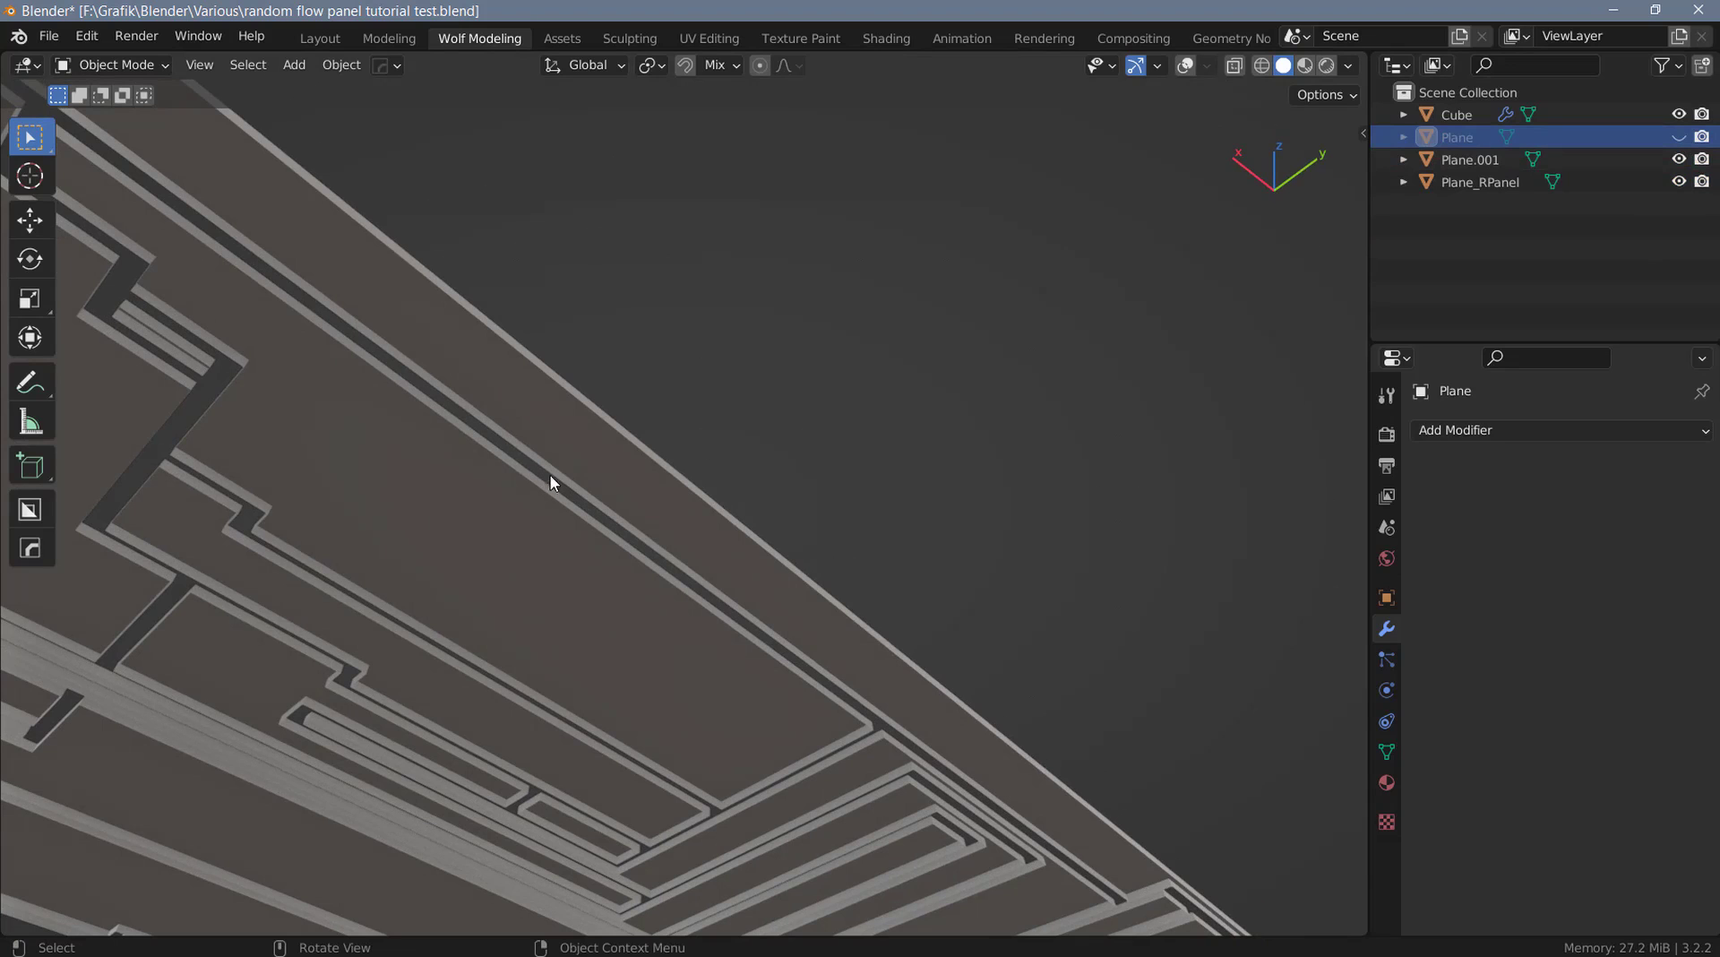
{"action": "middle_click_drag", "start_coordinate": [604, 457], "coordinate": [594, 524]}
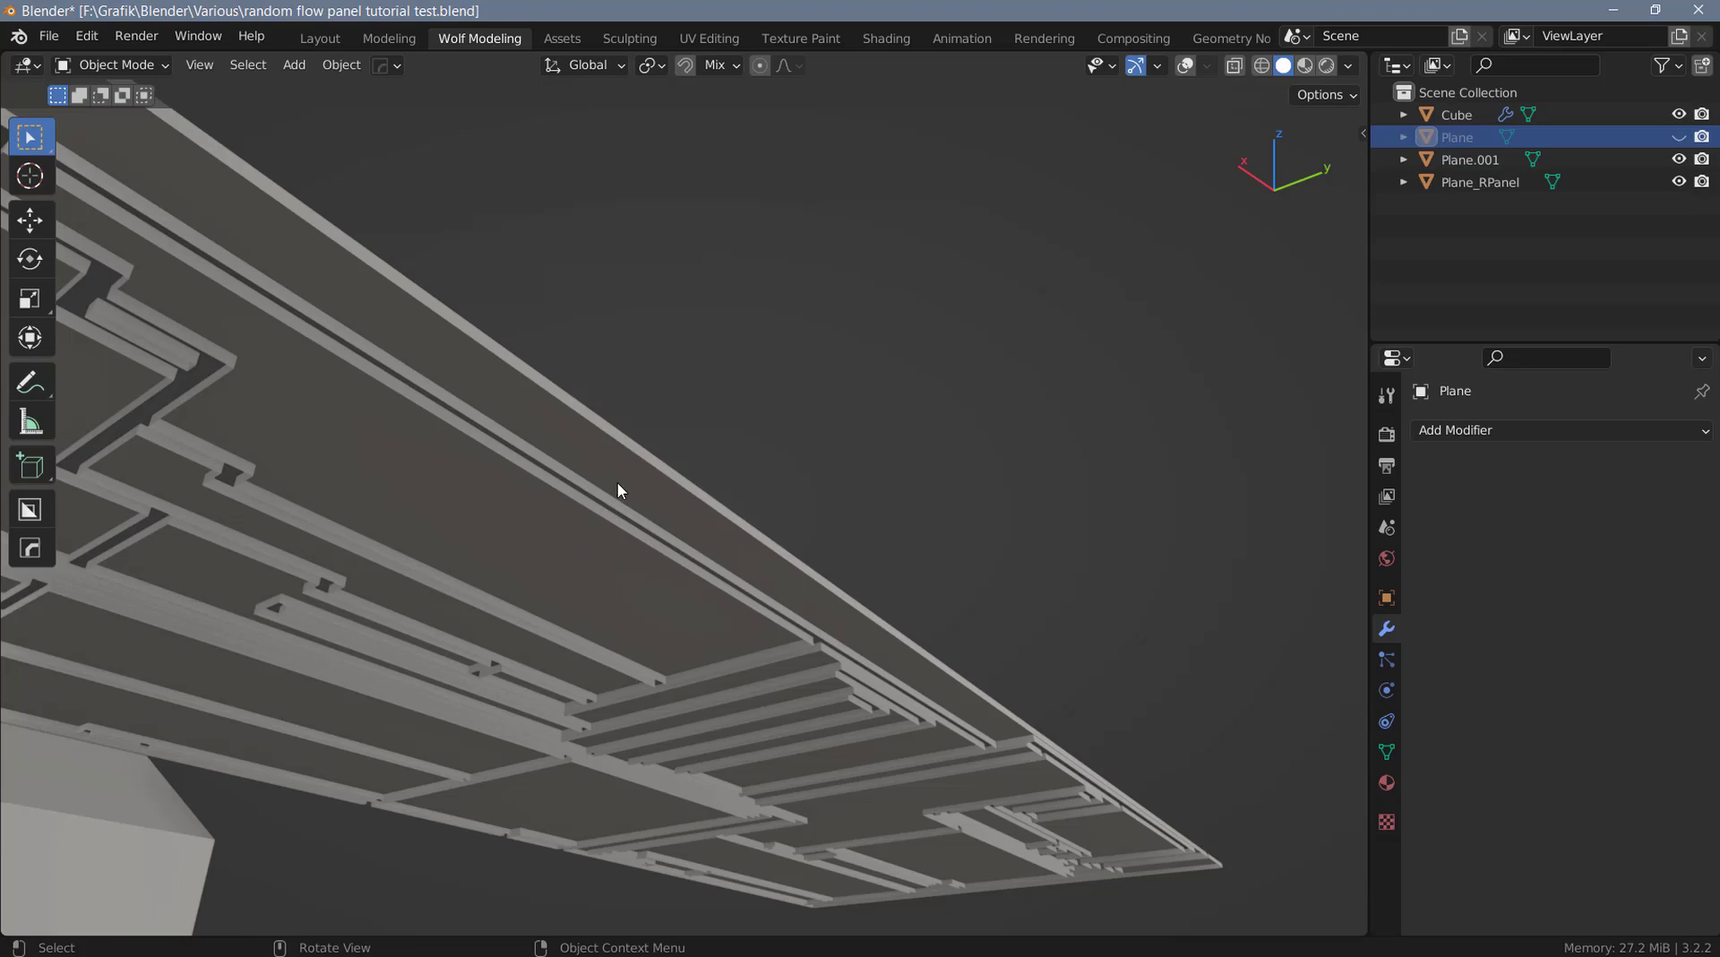
{"action": "middle_click_drag", "start_coordinate": [618, 534], "coordinate": [596, 668]}
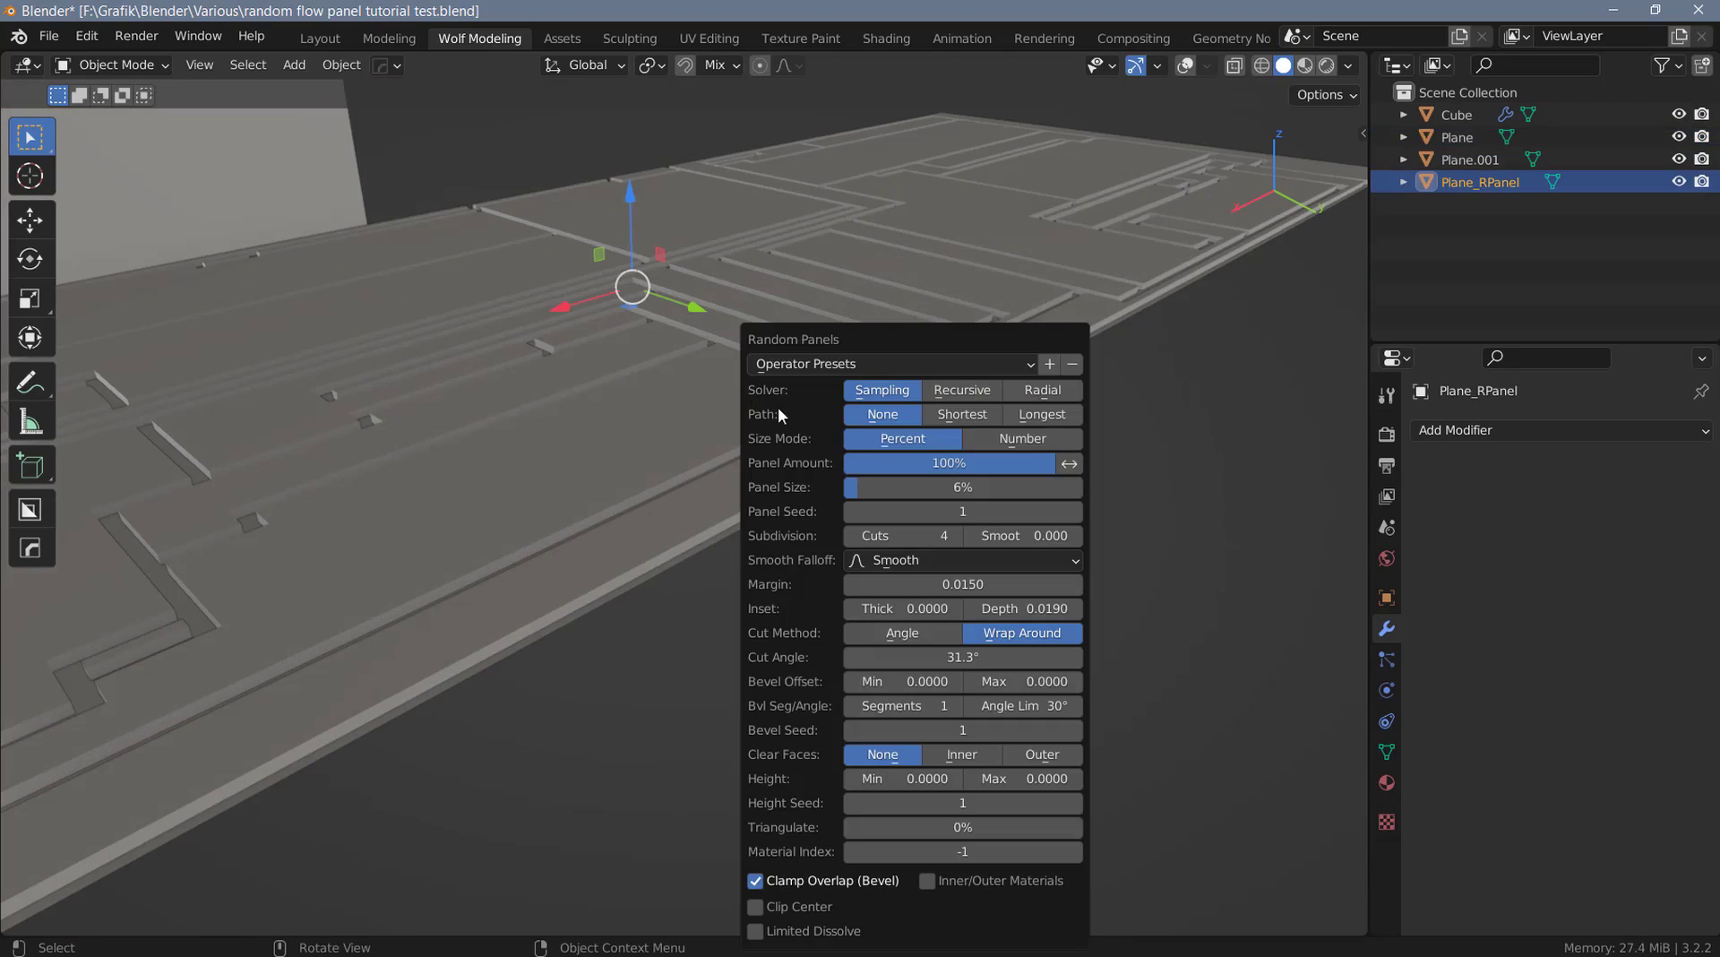
Delete the long plane's panel object and generate Random Panels on the plane again.
{"action": "key", "text": "Delete"}
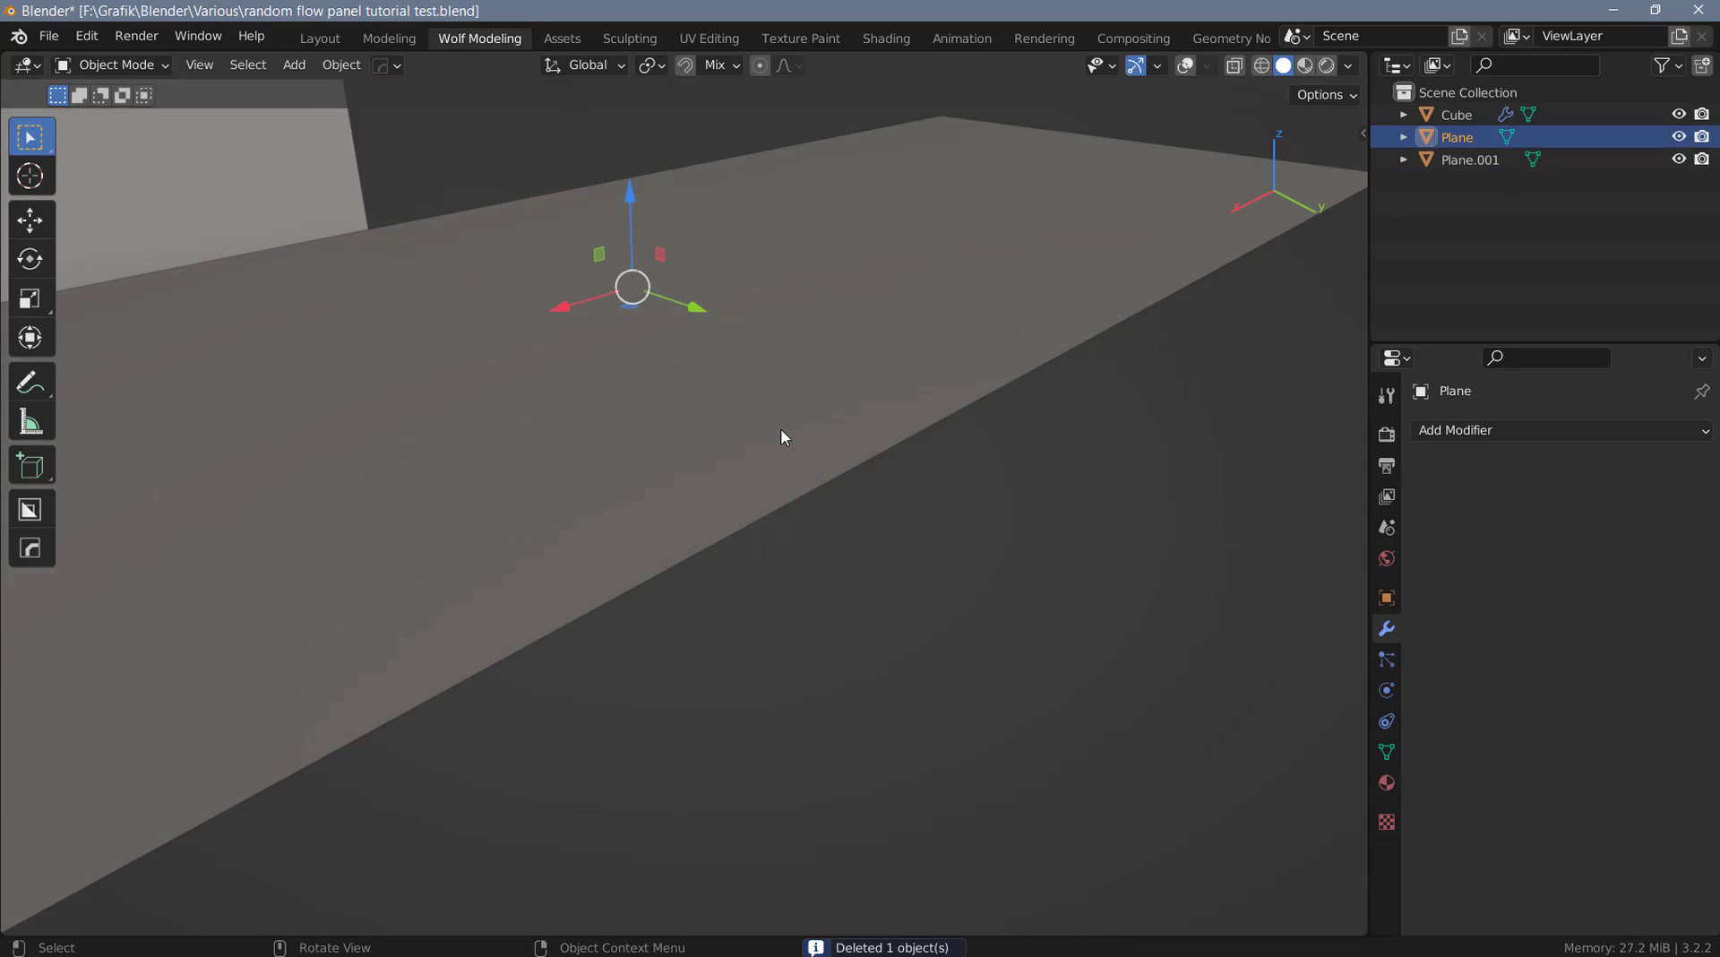
{"action": "key", "text": "shift+alt+e"}
{"action": "left_click", "coordinate": [699, 427]}
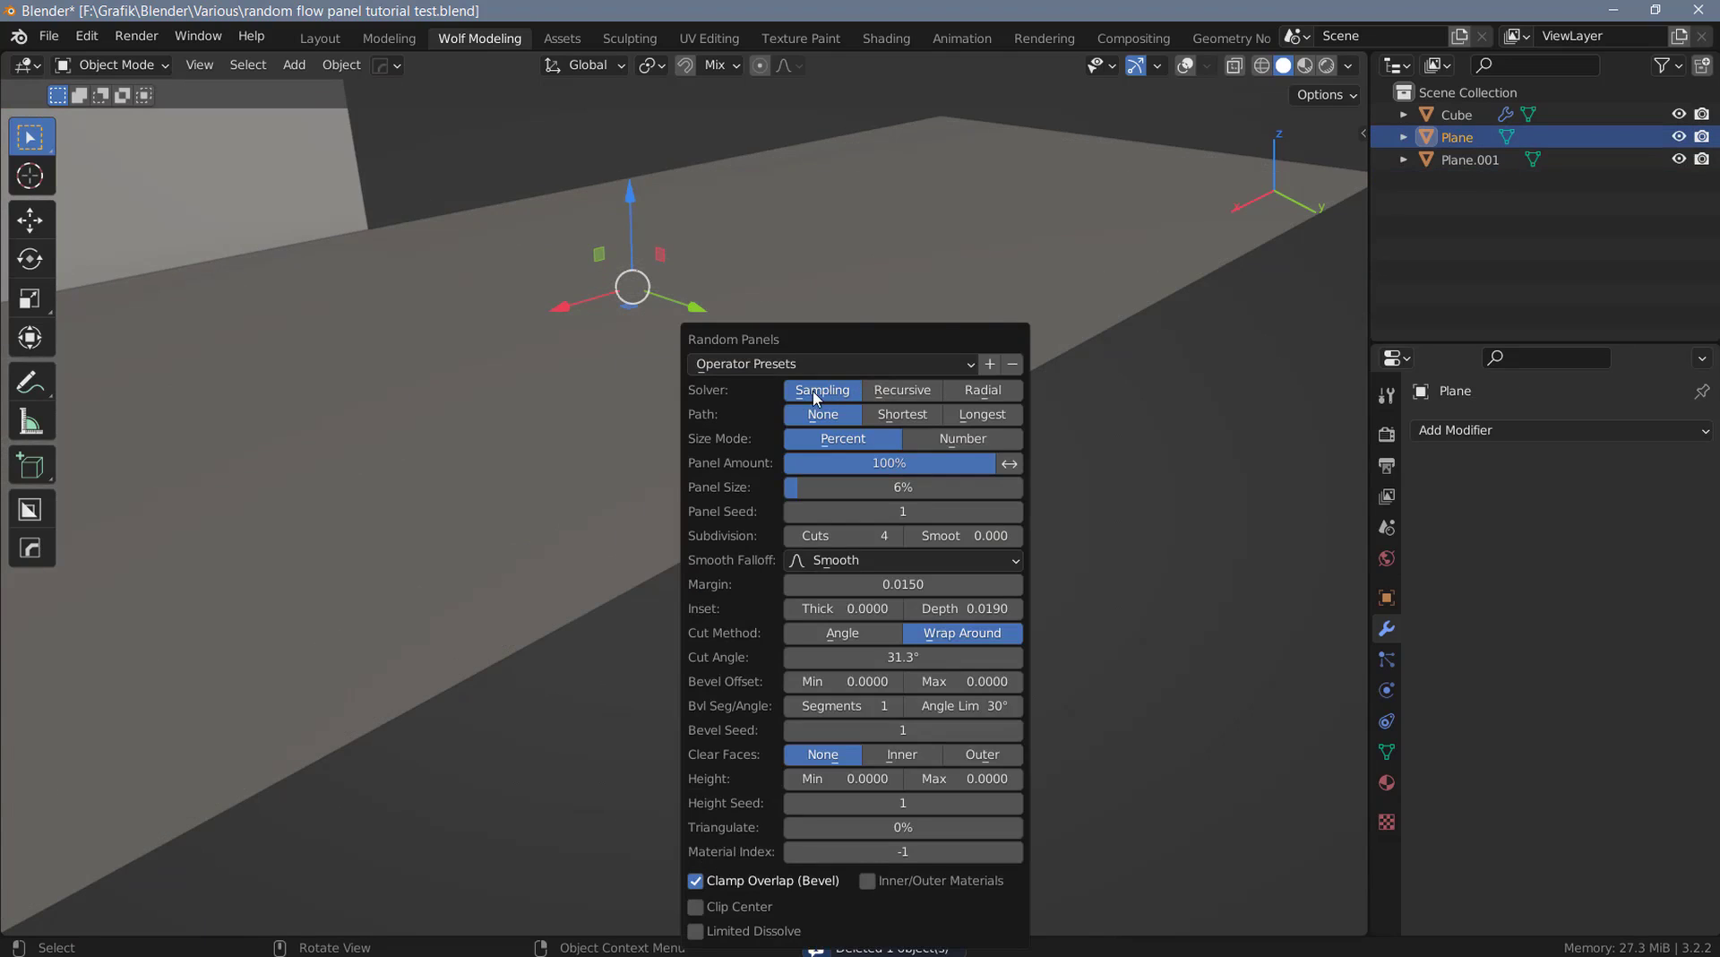
{"action": "left_click_drag", "start_coordinate": [829, 341], "coordinate": [997, 287]}
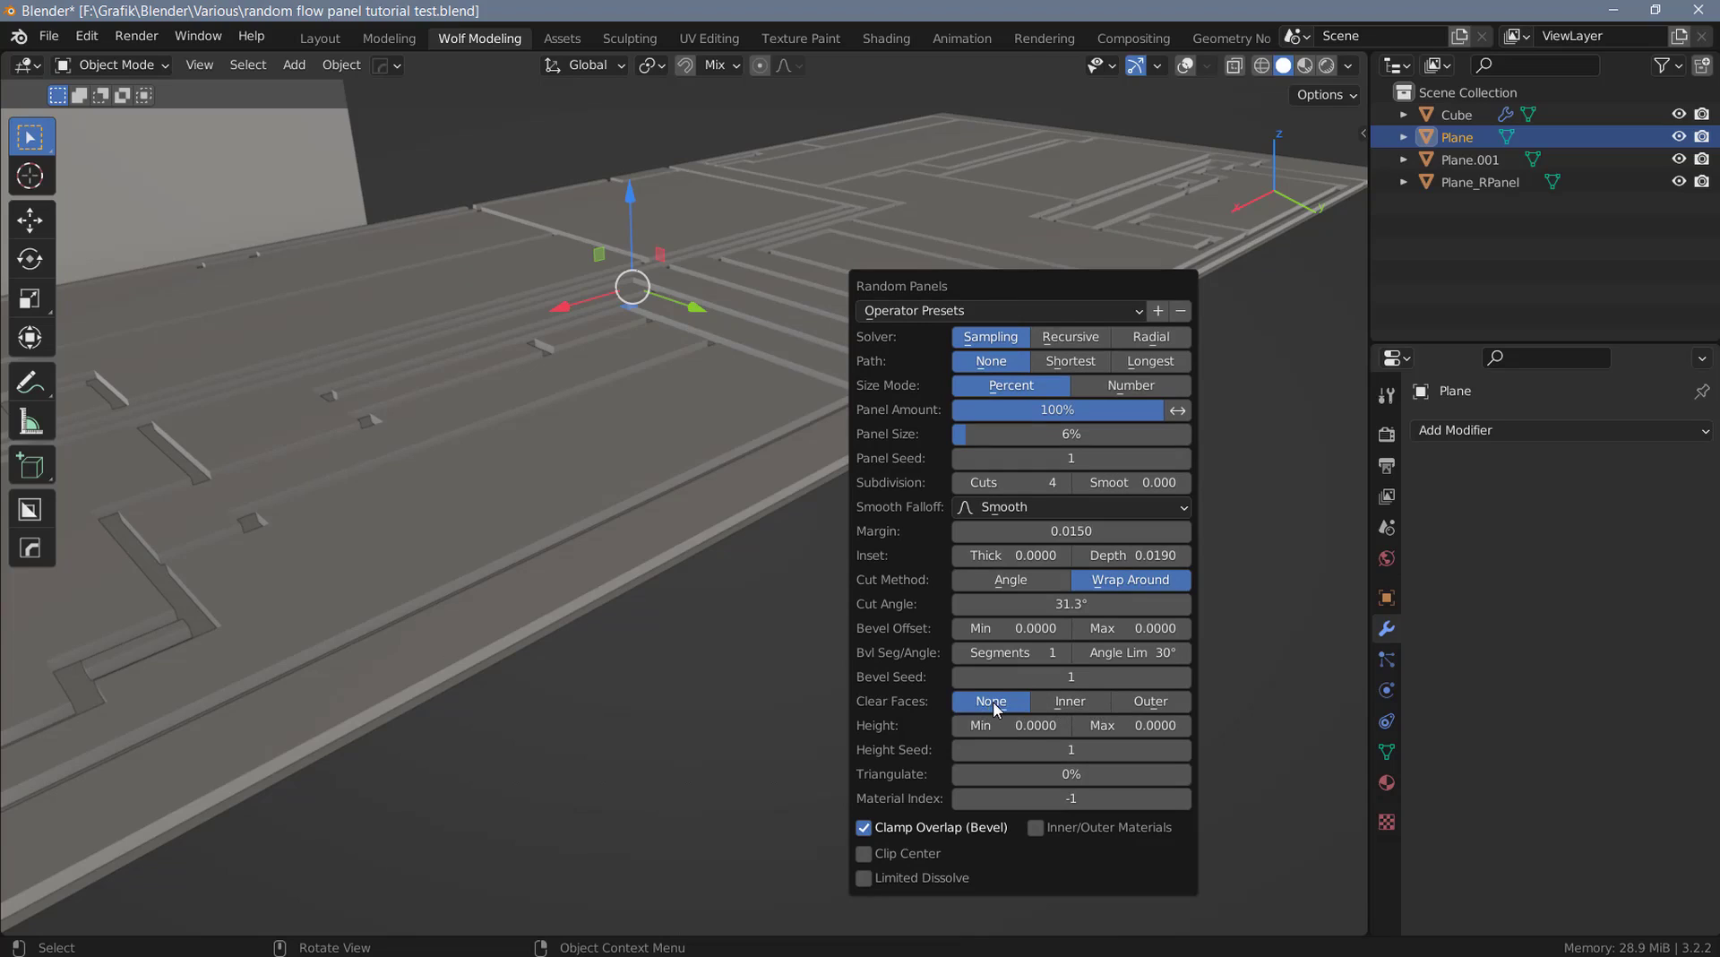
Set the panels' Clear Faces option to Inner, inspect the mesh, and switch the option to Outer.
{"action": "left_click", "coordinate": [1070, 707]}
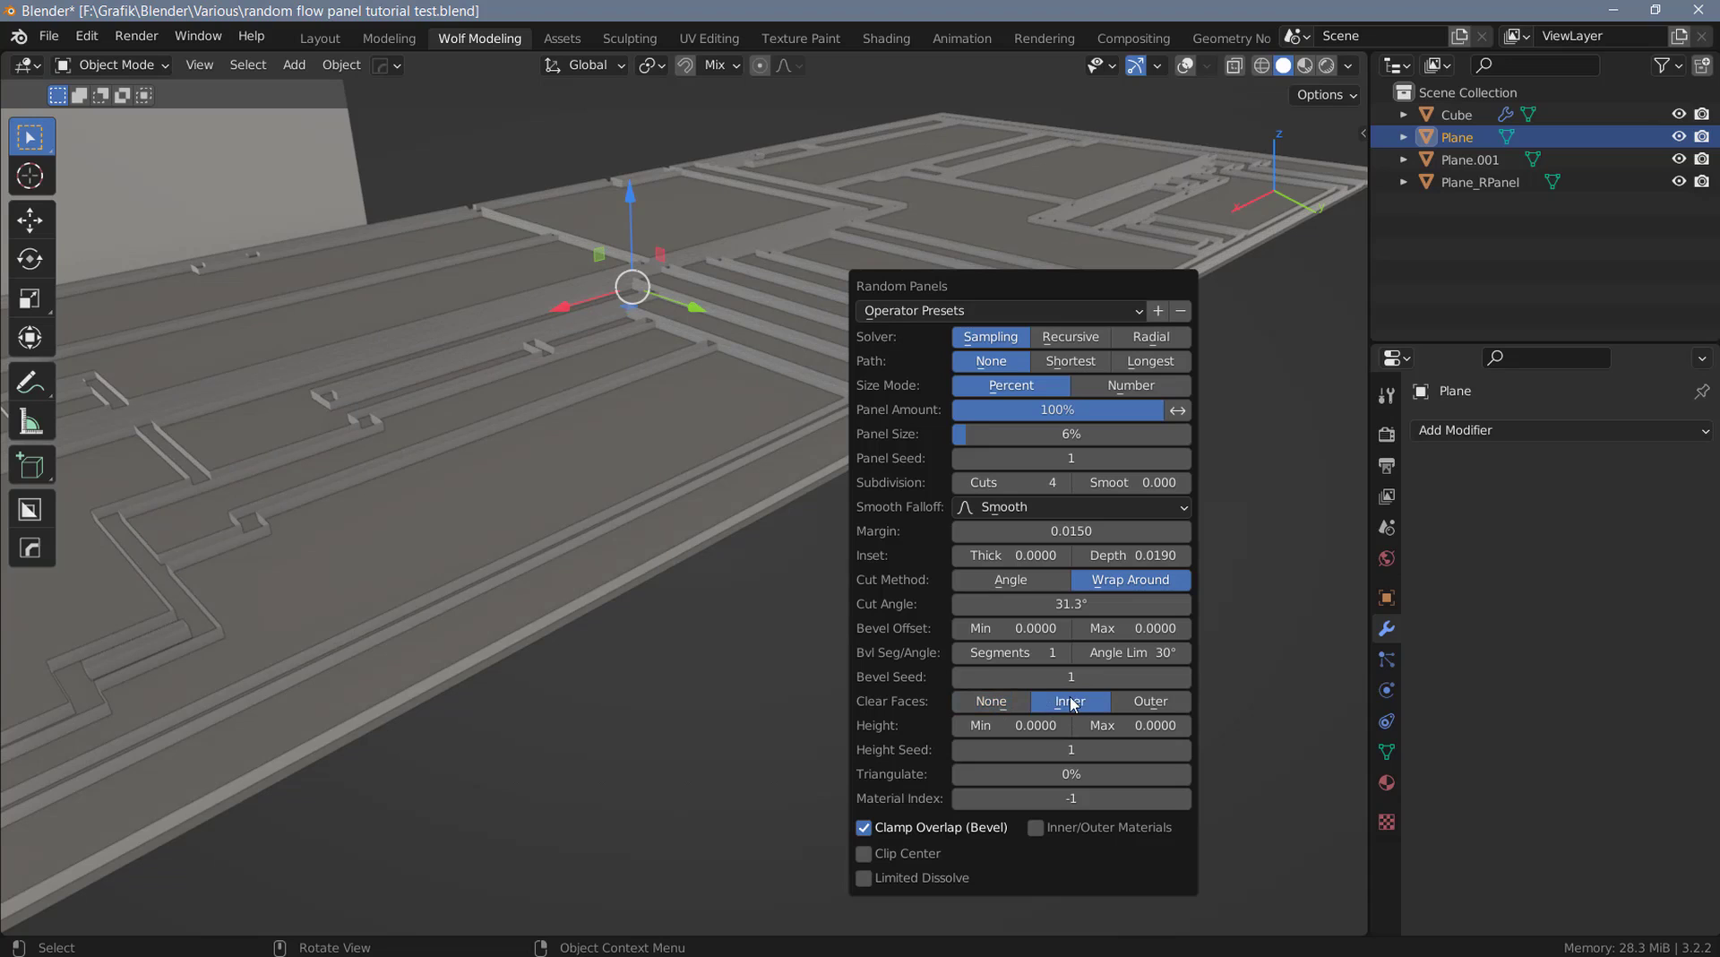
{"action": "middle_click_drag", "start_coordinate": [770, 537], "coordinate": [708, 475]}
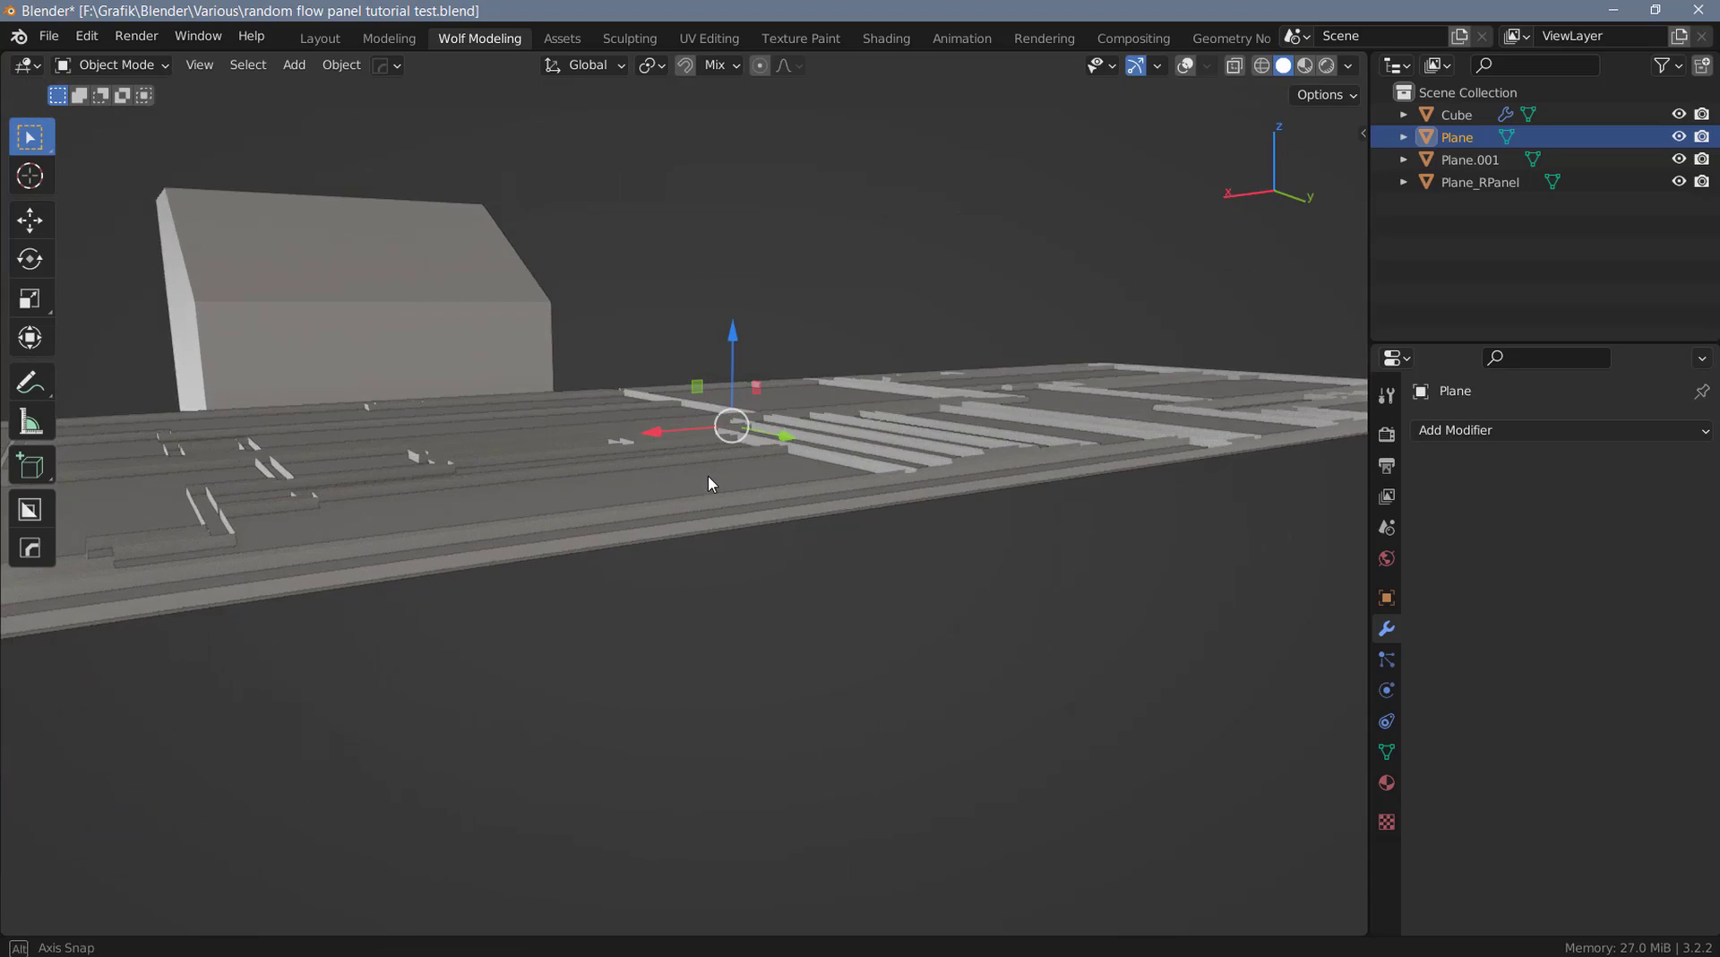
{"action": "scroll", "coordinate": [708, 474], "scroll_direction": "up", "scroll_amount": 5}
{"action": "left_click", "coordinate": [1251, 755]}
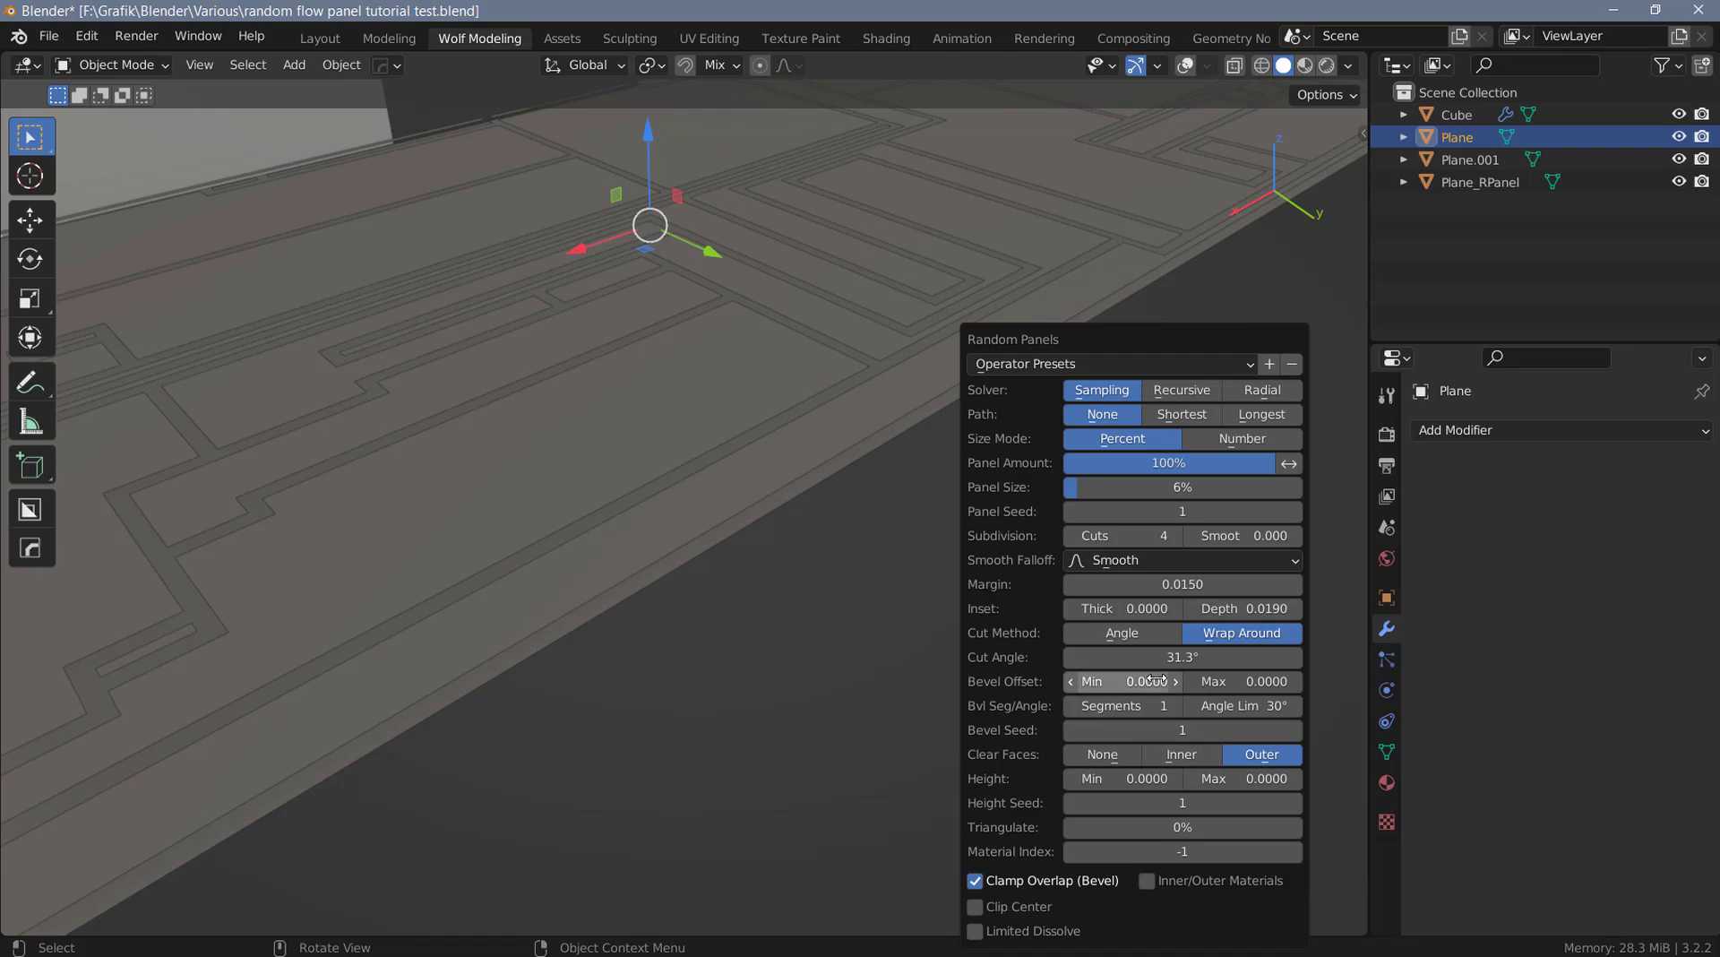
Switch the panels' cut method to Angle and set the inset depth to 0.0000.
{"action": "left_click", "coordinate": [1138, 631]}
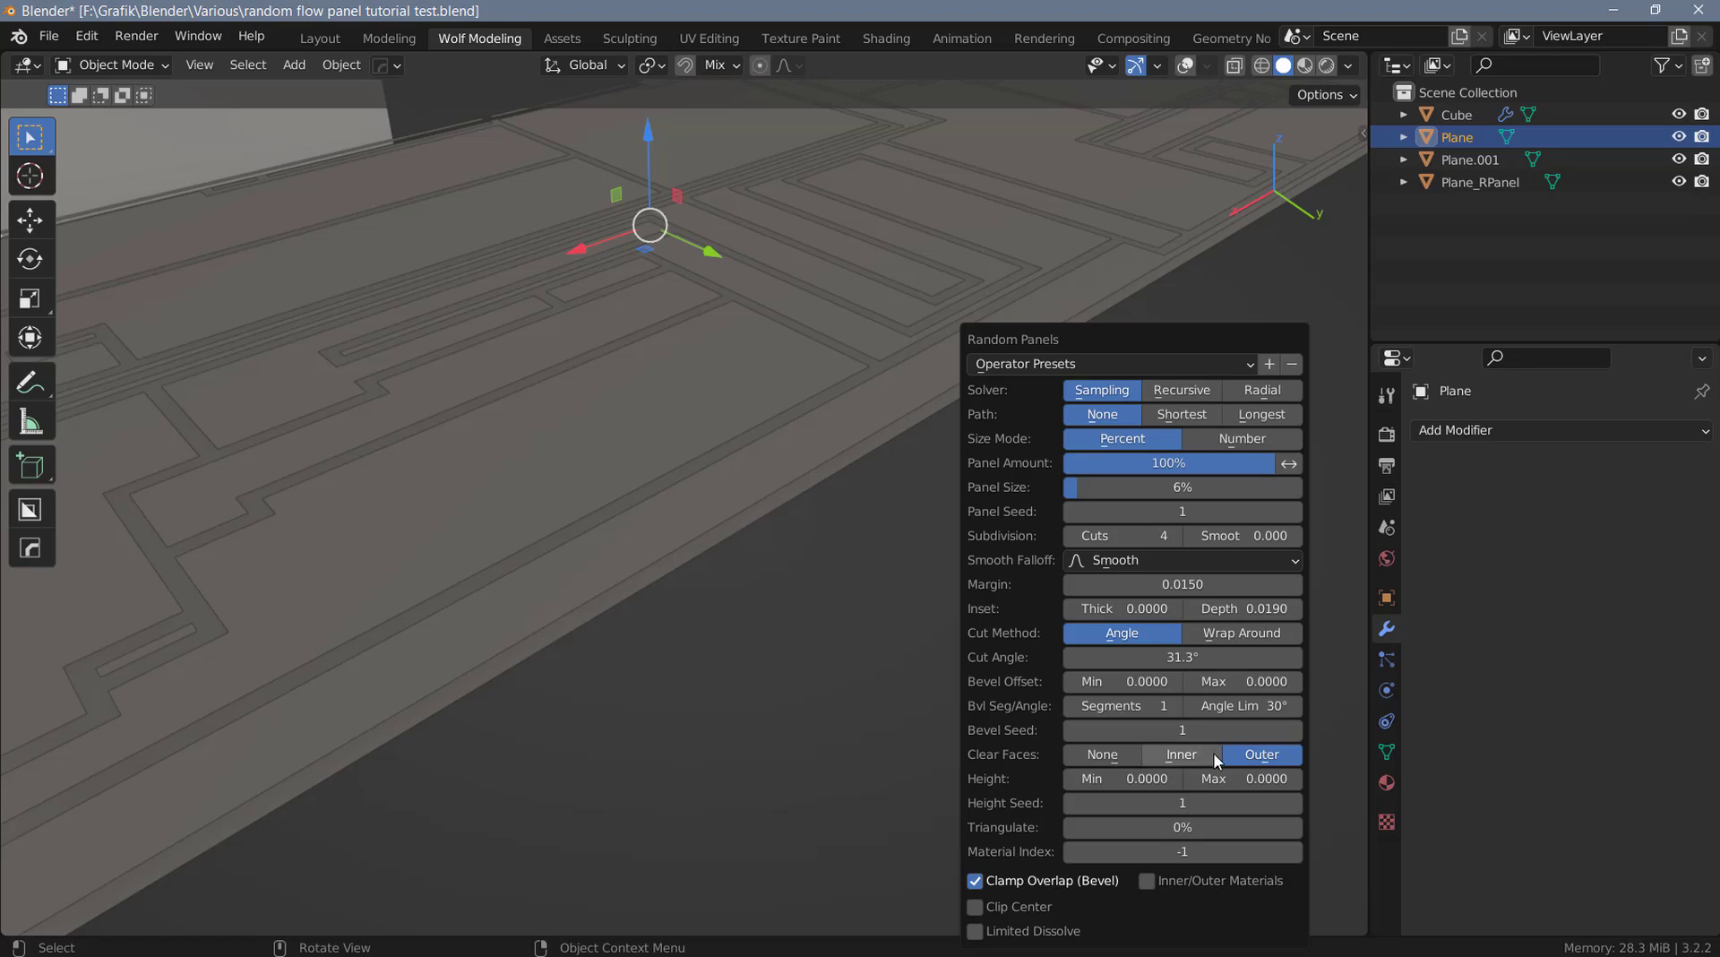
{"action": "mouse_move", "coordinate": [781, 614]}
{"action": "middle_mouse_down"}
{"action": "mouse_move", "coordinate": [765, 518]}
{"action": "mouse_move", "coordinate": [793, 635]}
{"action": "middle_mouse_up"}
{"action": "key", "text": "F9"}
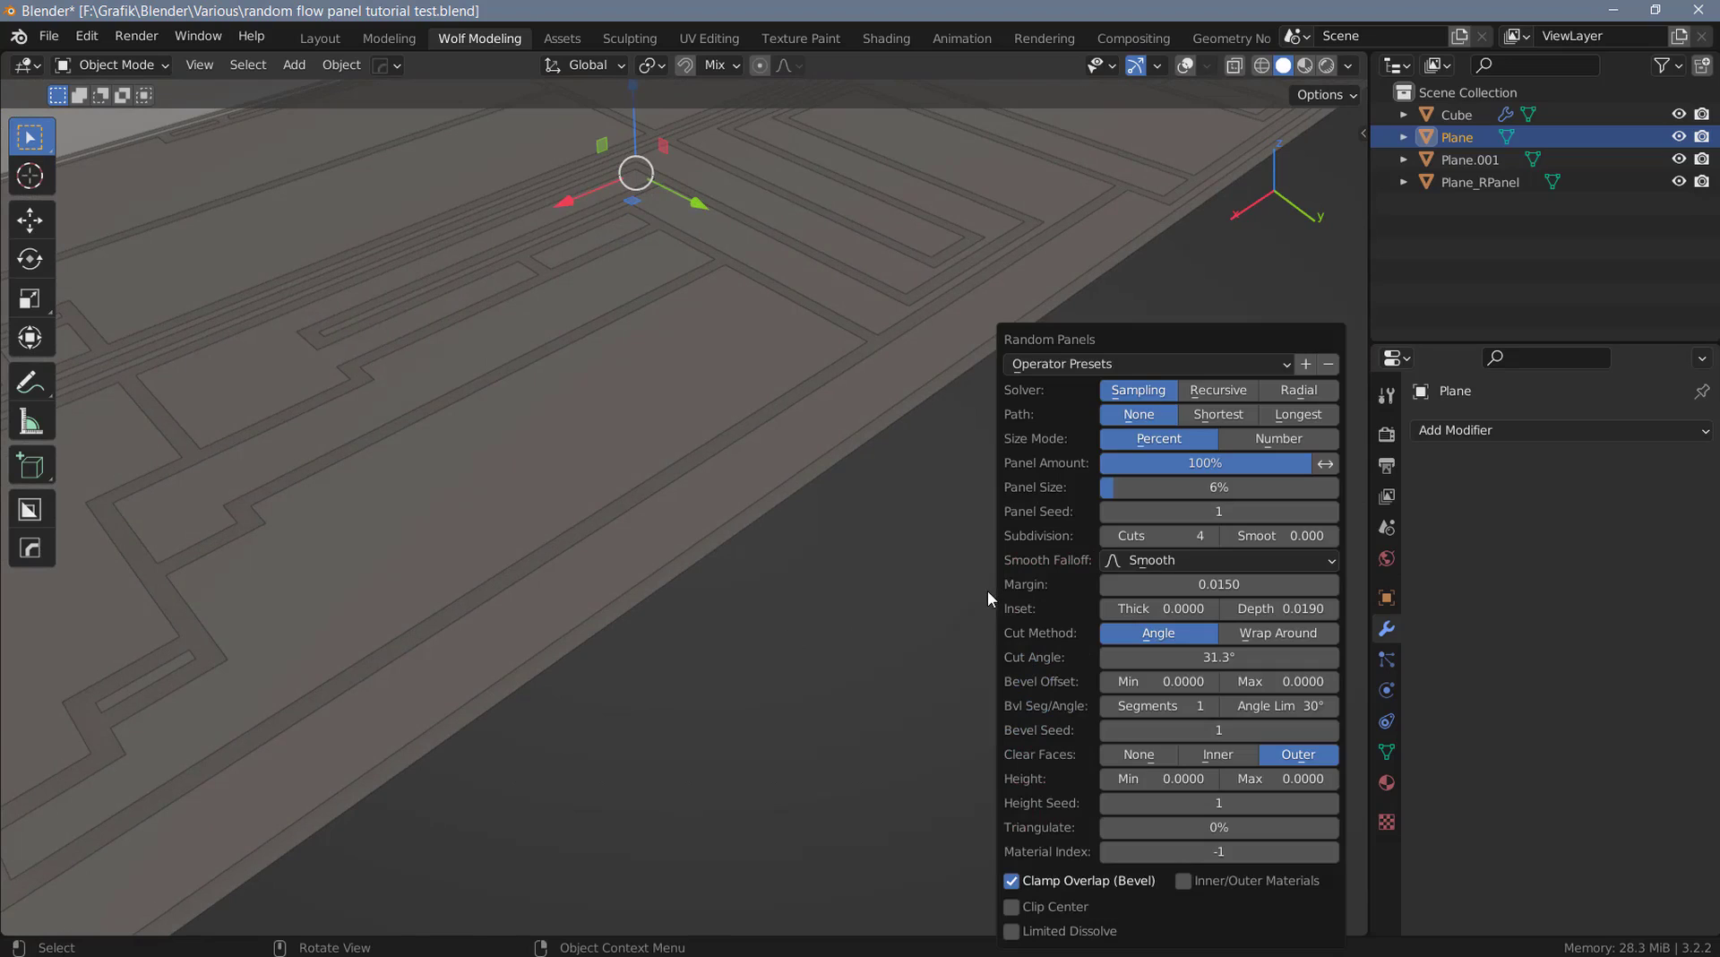
{"action": "left_click_drag", "start_coordinate": [1286, 615], "coordinate": [1254, 615]}
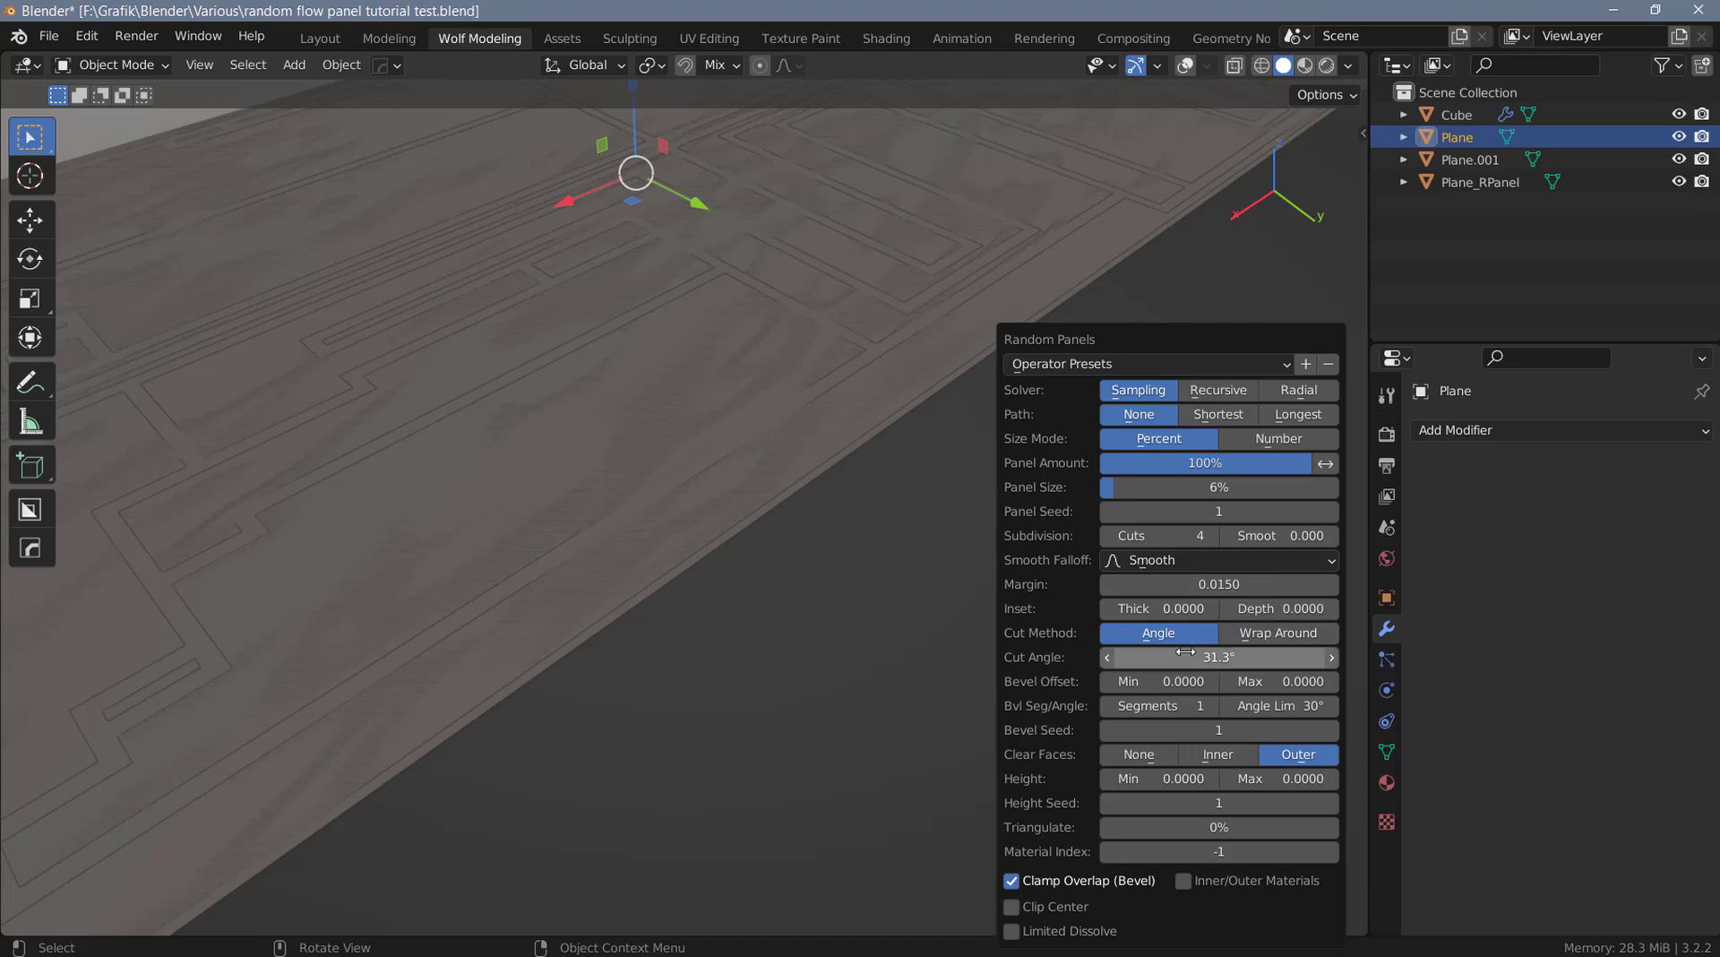
{"action": "left_click", "coordinate": [748, 525]}
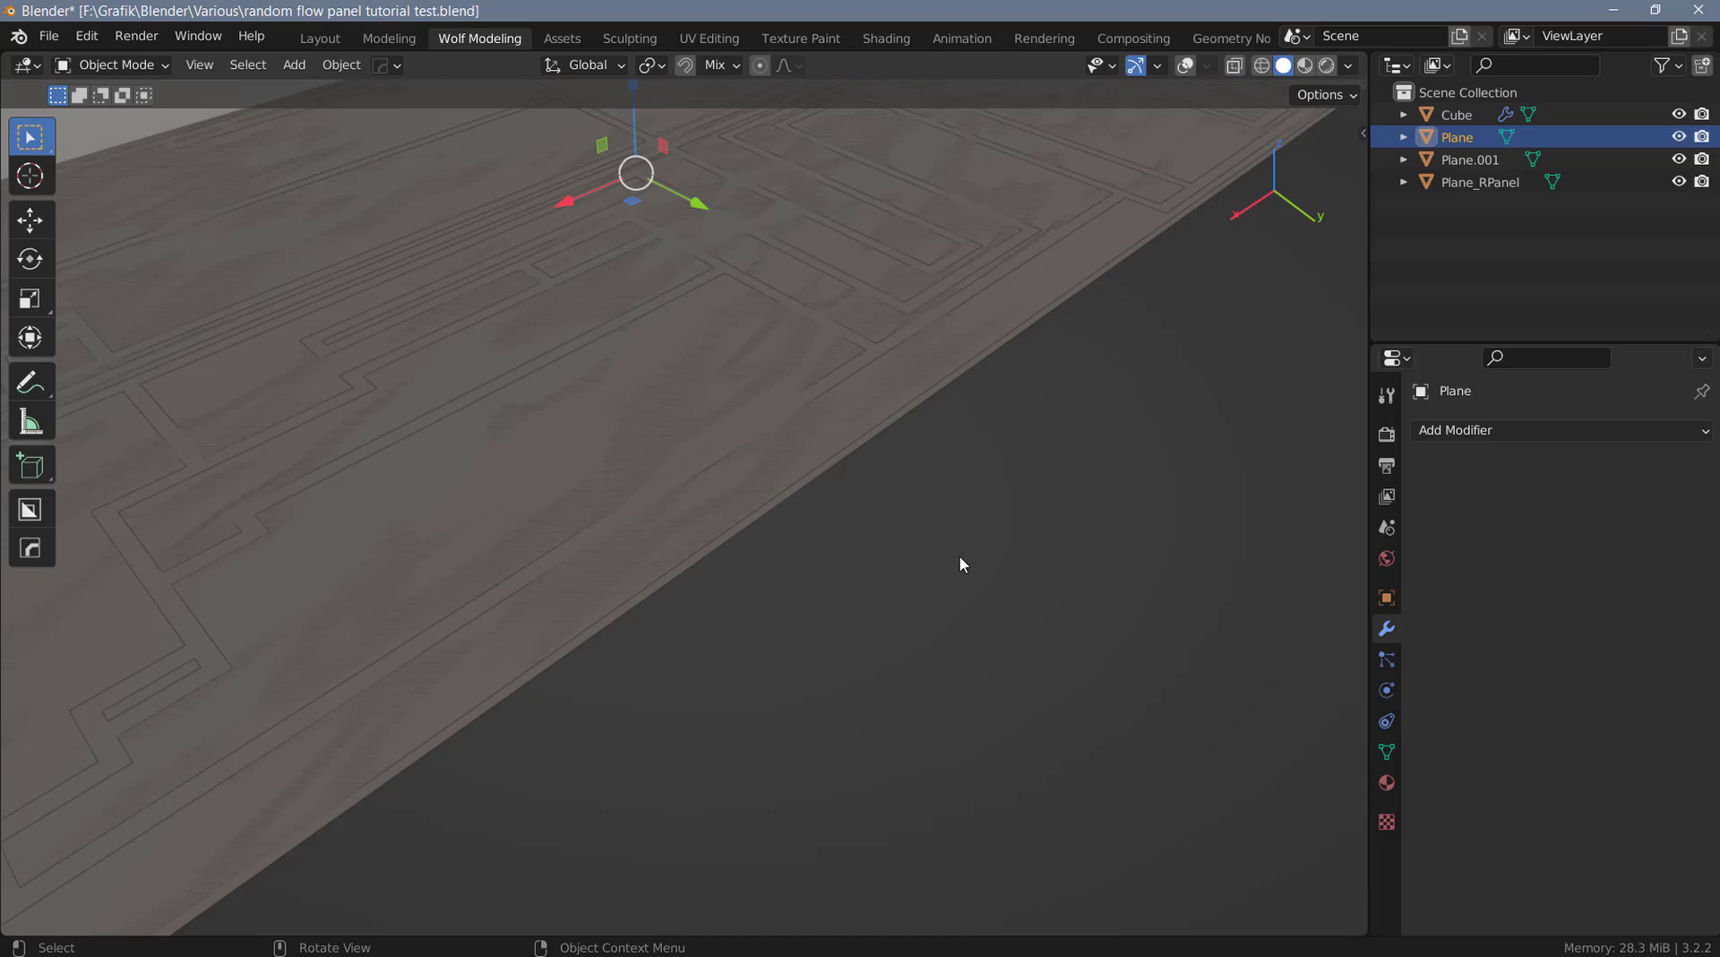
Set Clear Faces to None and raise the panels' inset depth to 0.0210.
{"action": "key", "text": "F9"}
{"action": "left_click", "coordinate": [1117, 754]}
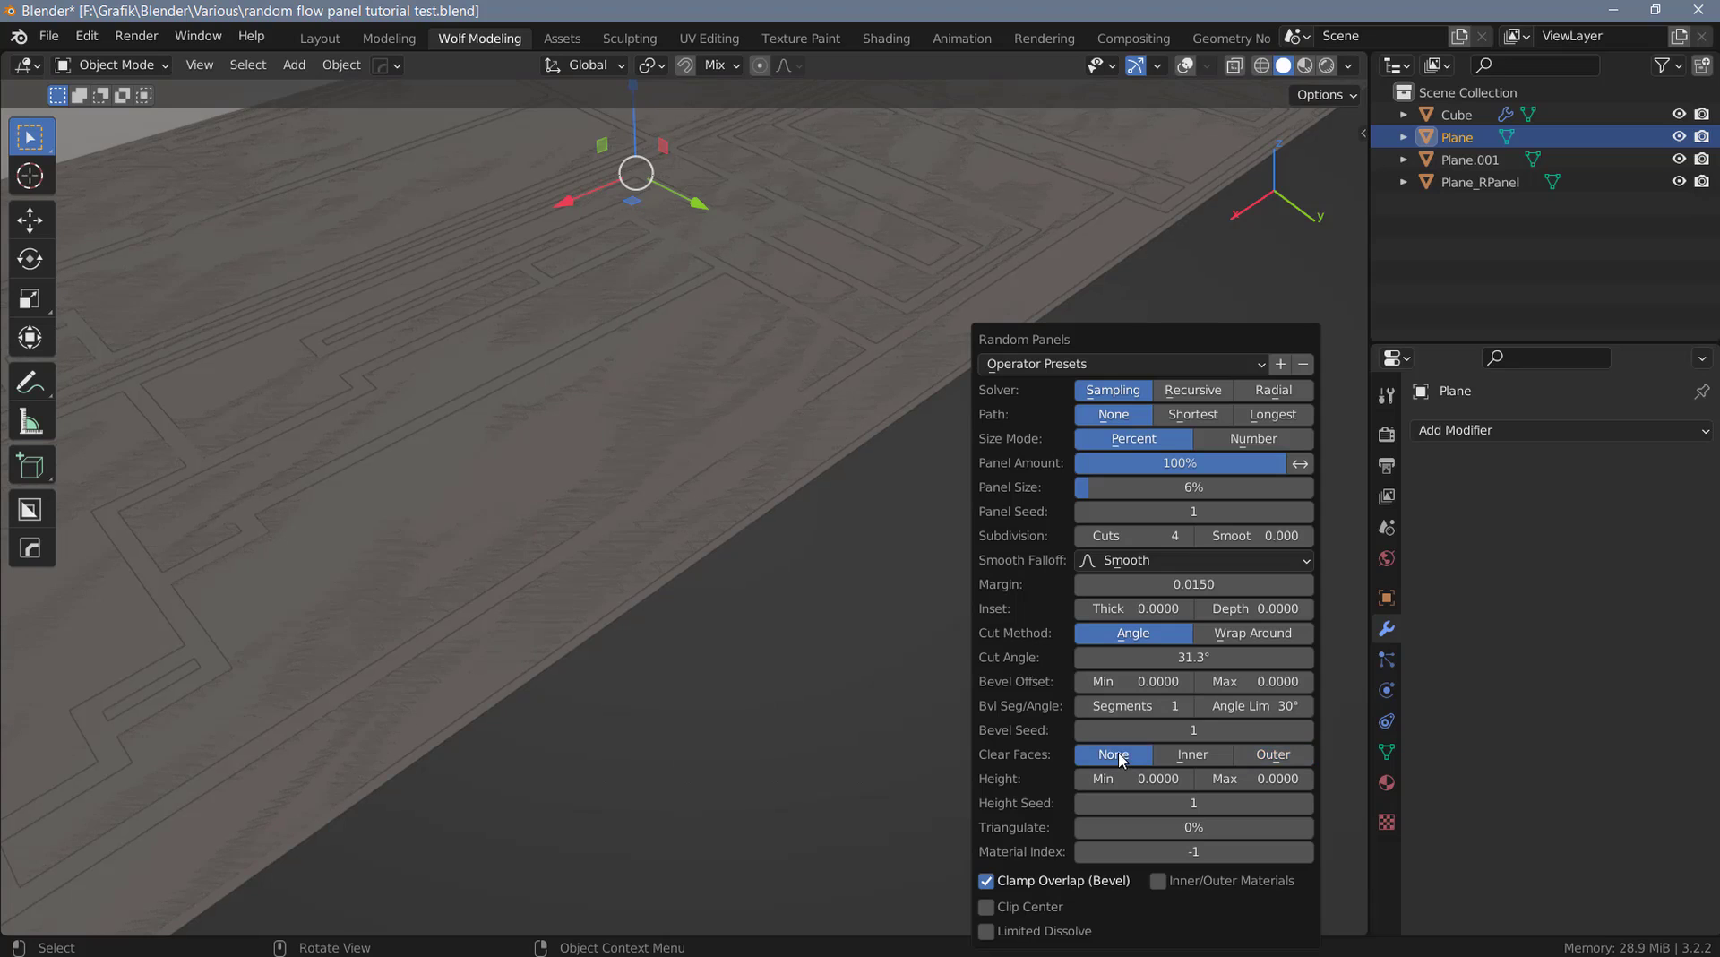
{"action": "left_click_drag", "start_coordinate": [1250, 608], "coordinate": [1313, 608]}
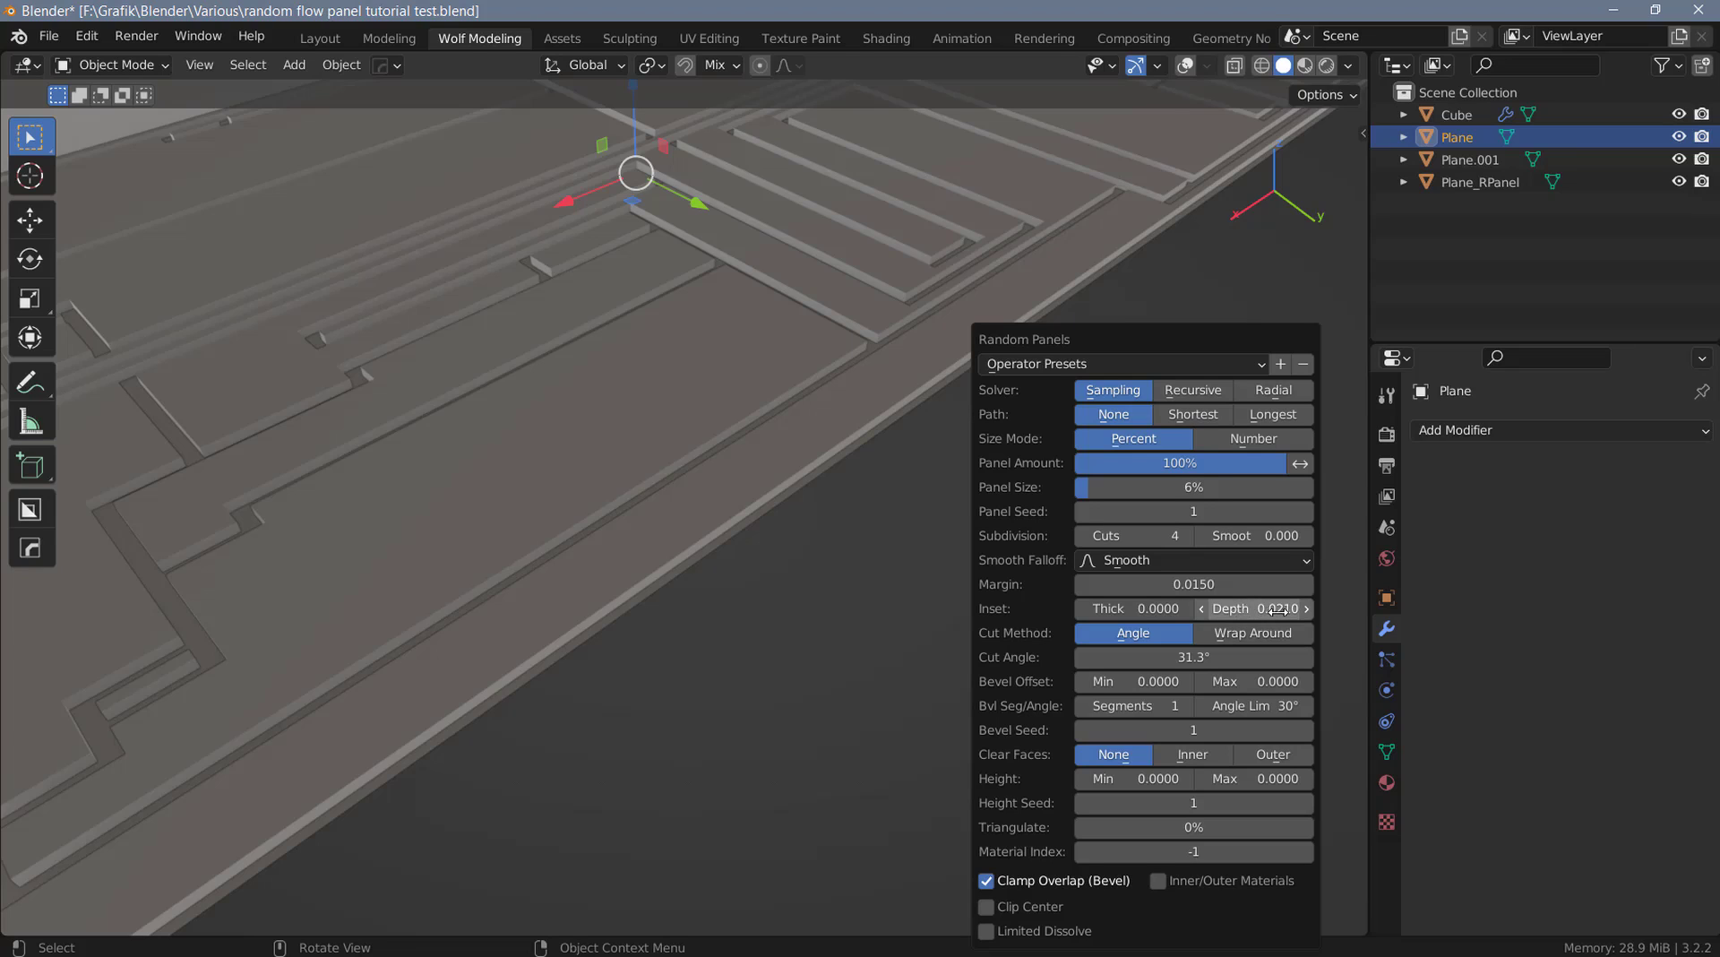
Flatten the inset depth to 0.0000 and give the panels random heights between 0.0390 and 0.1650.
{"action": "left_click_drag", "start_coordinate": [1276, 610], "coordinate": [1245, 610]}
{"action": "left_click_drag", "start_coordinate": [1133, 778], "coordinate": [1303, 778]}
{"action": "scroll", "coordinate": [794, 688], "scroll_direction": "down", "scroll_amount": 5}
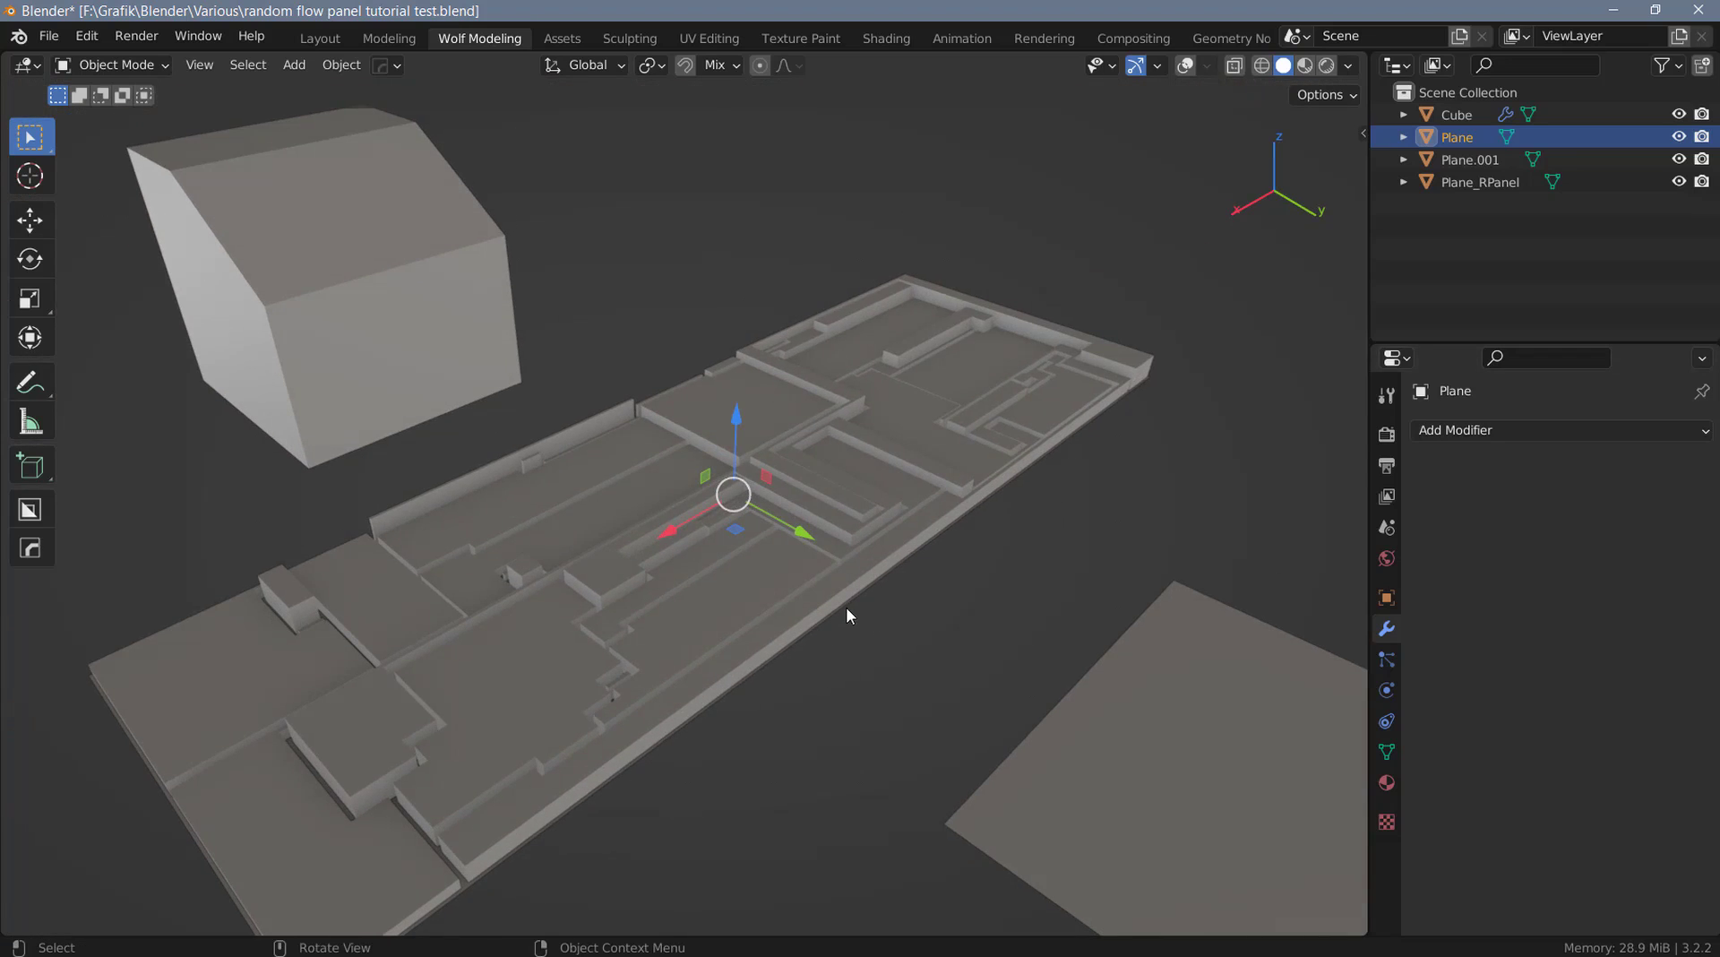
{"action": "scroll", "coordinate": [846, 607], "scroll_direction": "up", "scroll_amount": 1}
{"action": "key", "text": "F9"}
{"action": "left_click_drag", "start_coordinate": [1114, 703], "coordinate": [1130, 704]}
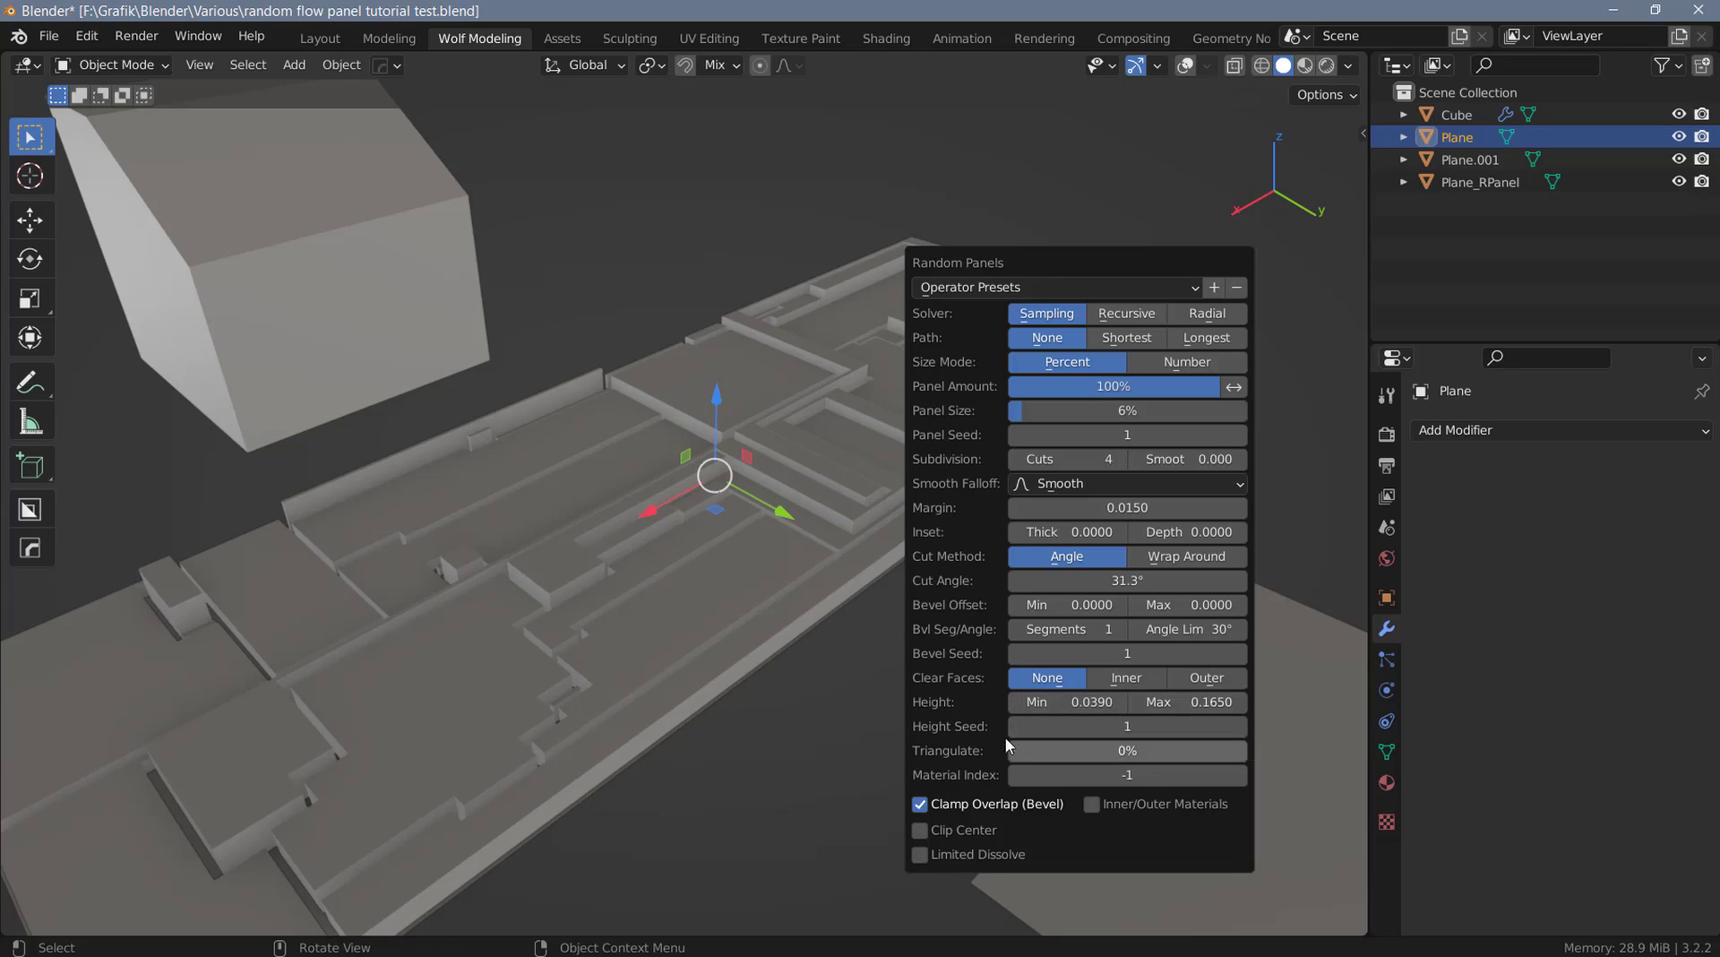
Reset the panel heights to 0.0000, and set the inset depth to 0.0270 and the panel size to 11%.
{"action": "mouse_move", "coordinate": [1118, 726]}
{"action": "left_mouse_down"}
{"action": "mouse_move", "coordinate": [1182, 726]}
{"action": "mouse_move", "coordinate": [1146, 727]}
{"action": "mouse_move", "coordinate": [1138, 749]}
{"action": "mouse_move", "coordinate": [1161, 702]}
{"action": "mouse_move", "coordinate": [1138, 701]}
{"action": "left_mouse_up"}
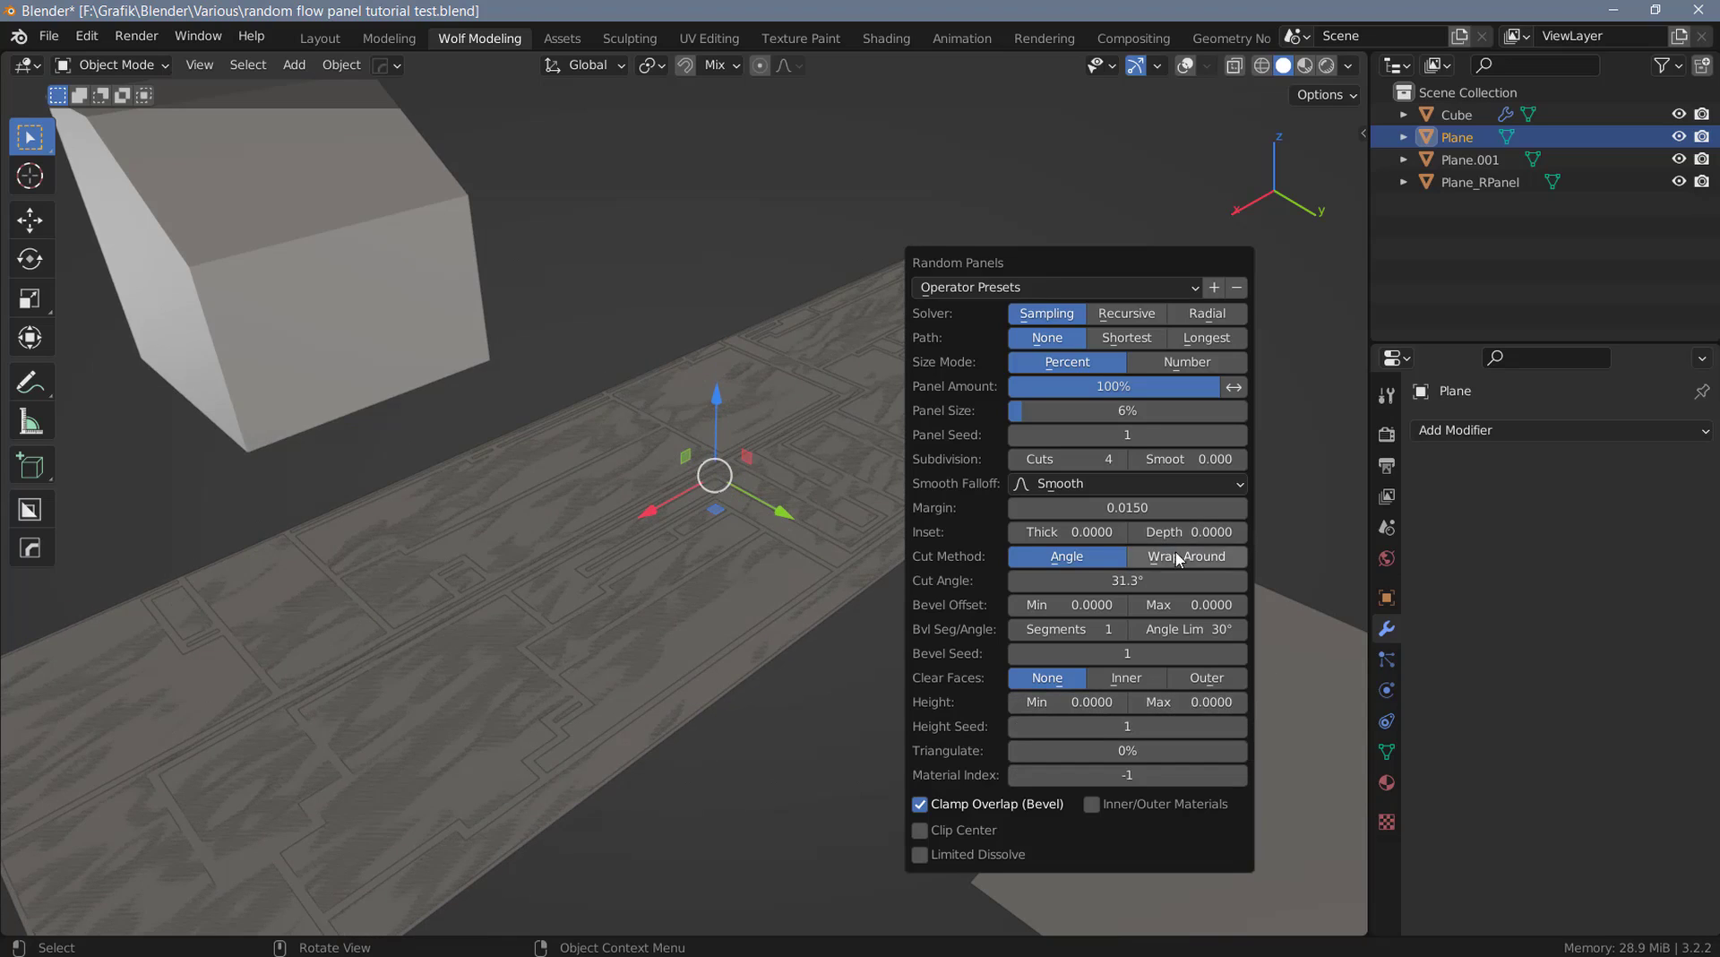
{"action": "left_click_drag", "start_coordinate": [1192, 531], "coordinate": [1236, 531]}
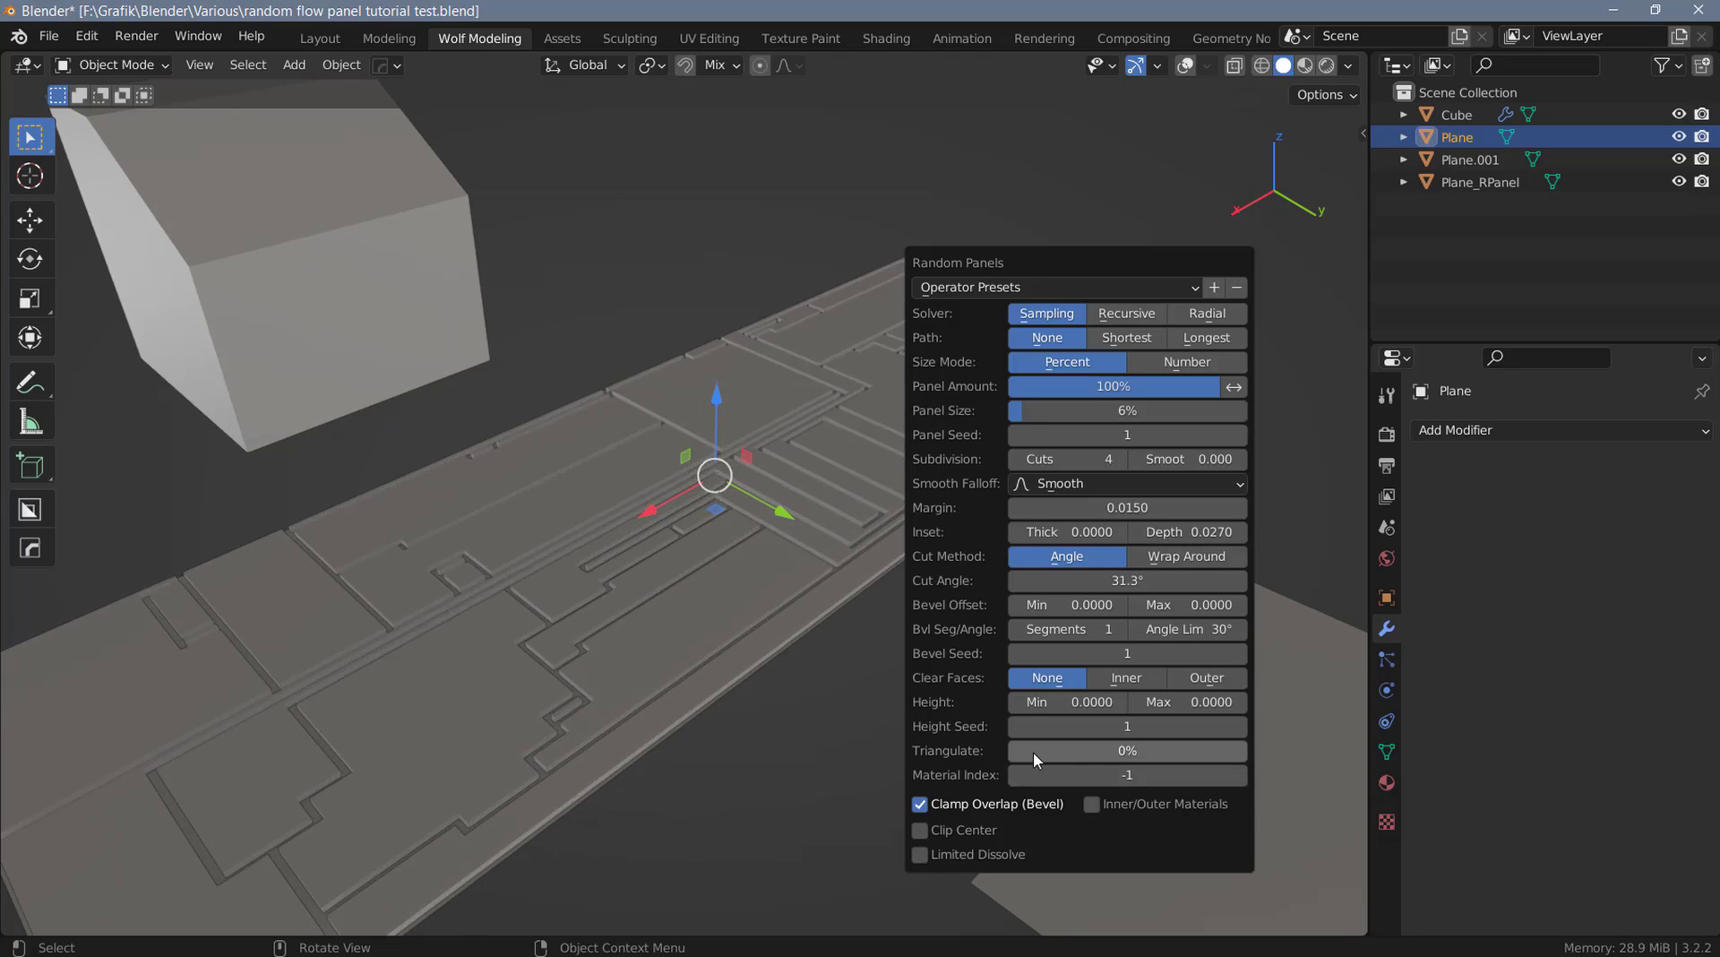
{"action": "left_click_drag", "start_coordinate": [1031, 411], "coordinate": [1057, 411]}
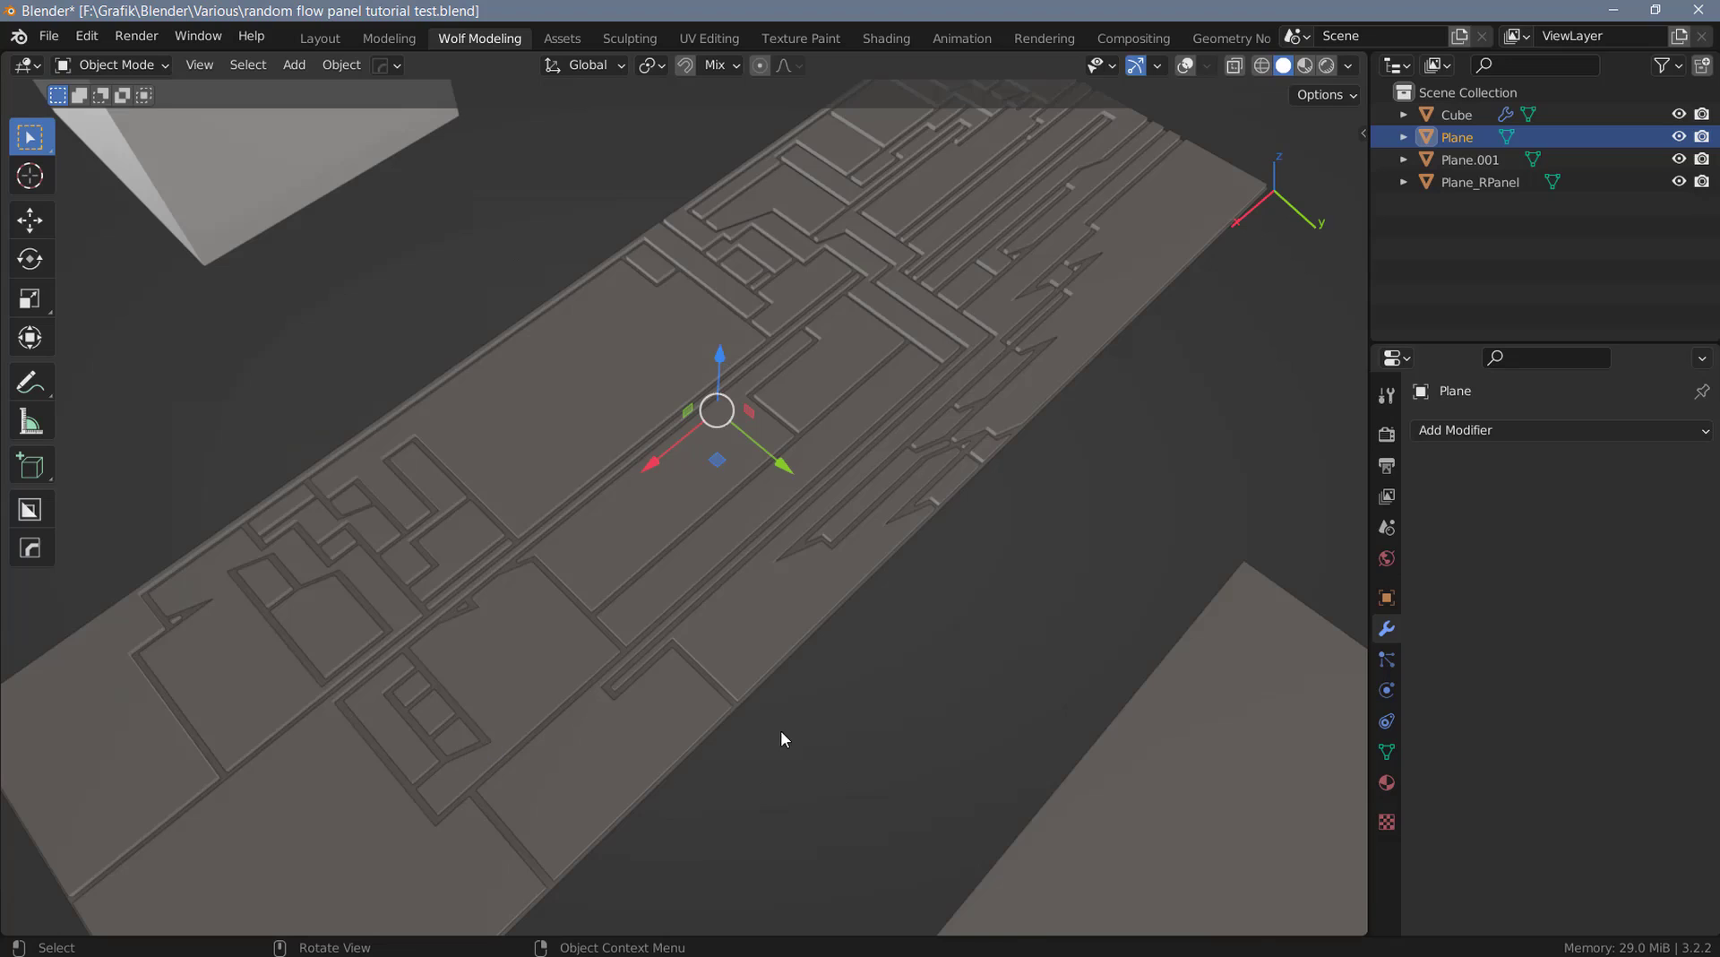
{"action": "key", "text": "F9"}
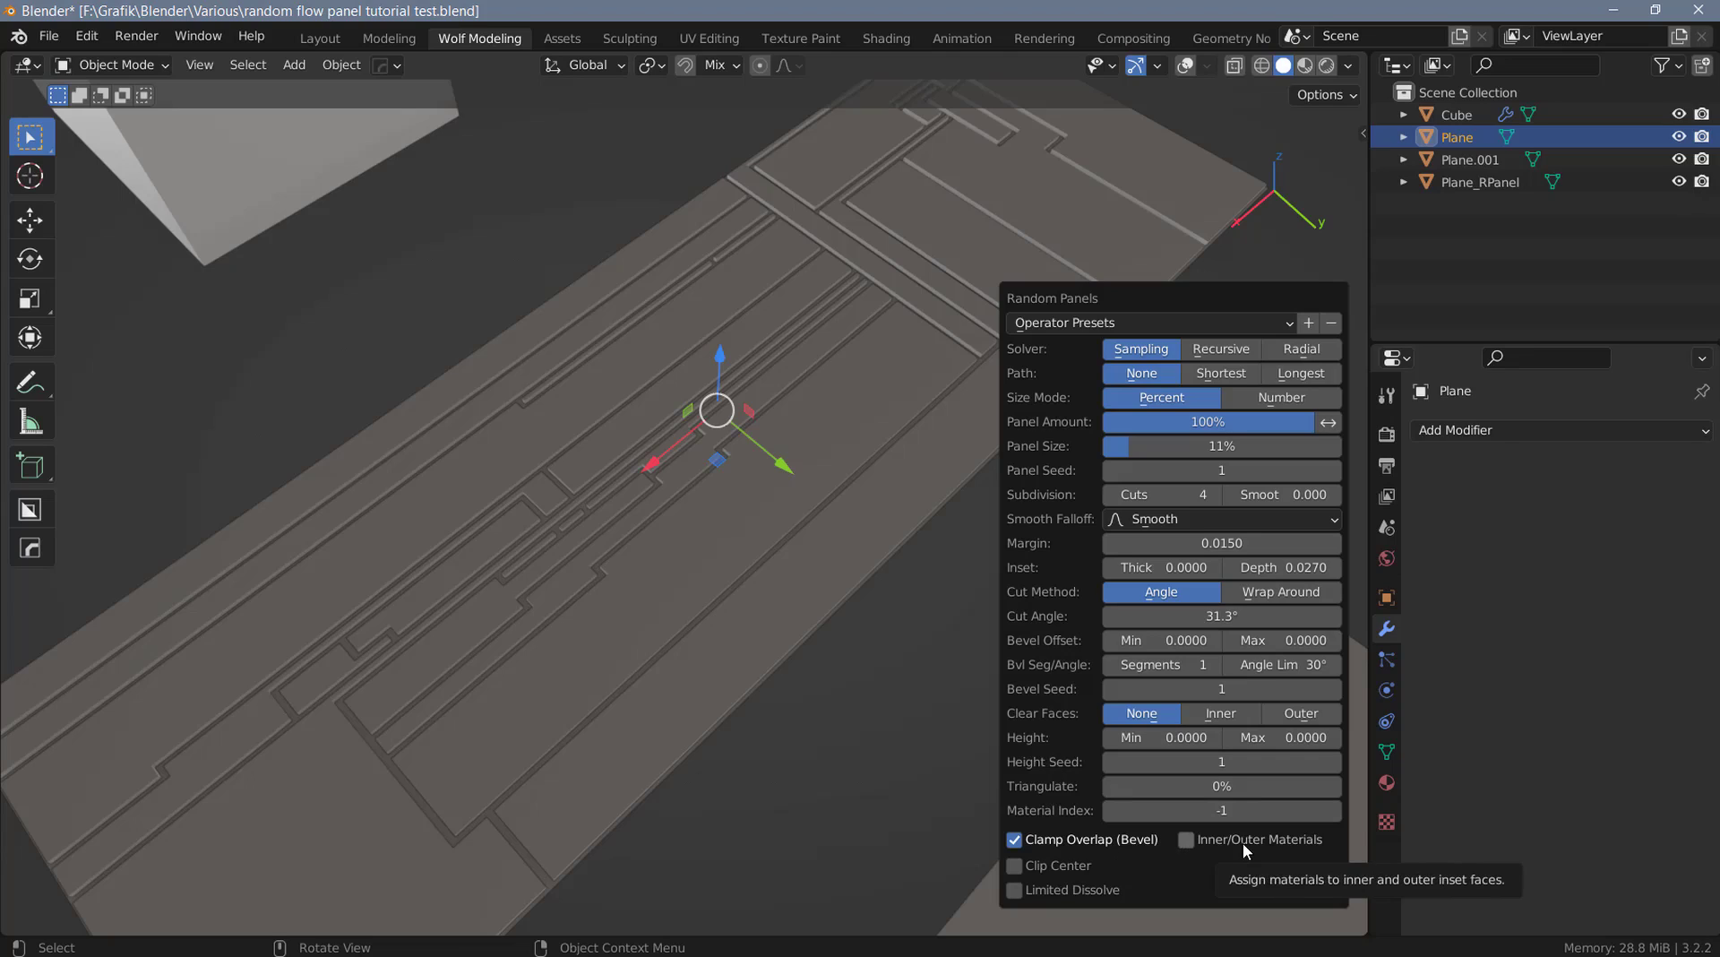
Compare the Inner and Outer Clear Faces options on the panels and return to None.
{"action": "left_click", "coordinate": [1219, 712]}
{"action": "left_click", "coordinate": [1315, 710]}
{"action": "left_click", "coordinate": [1221, 712]}
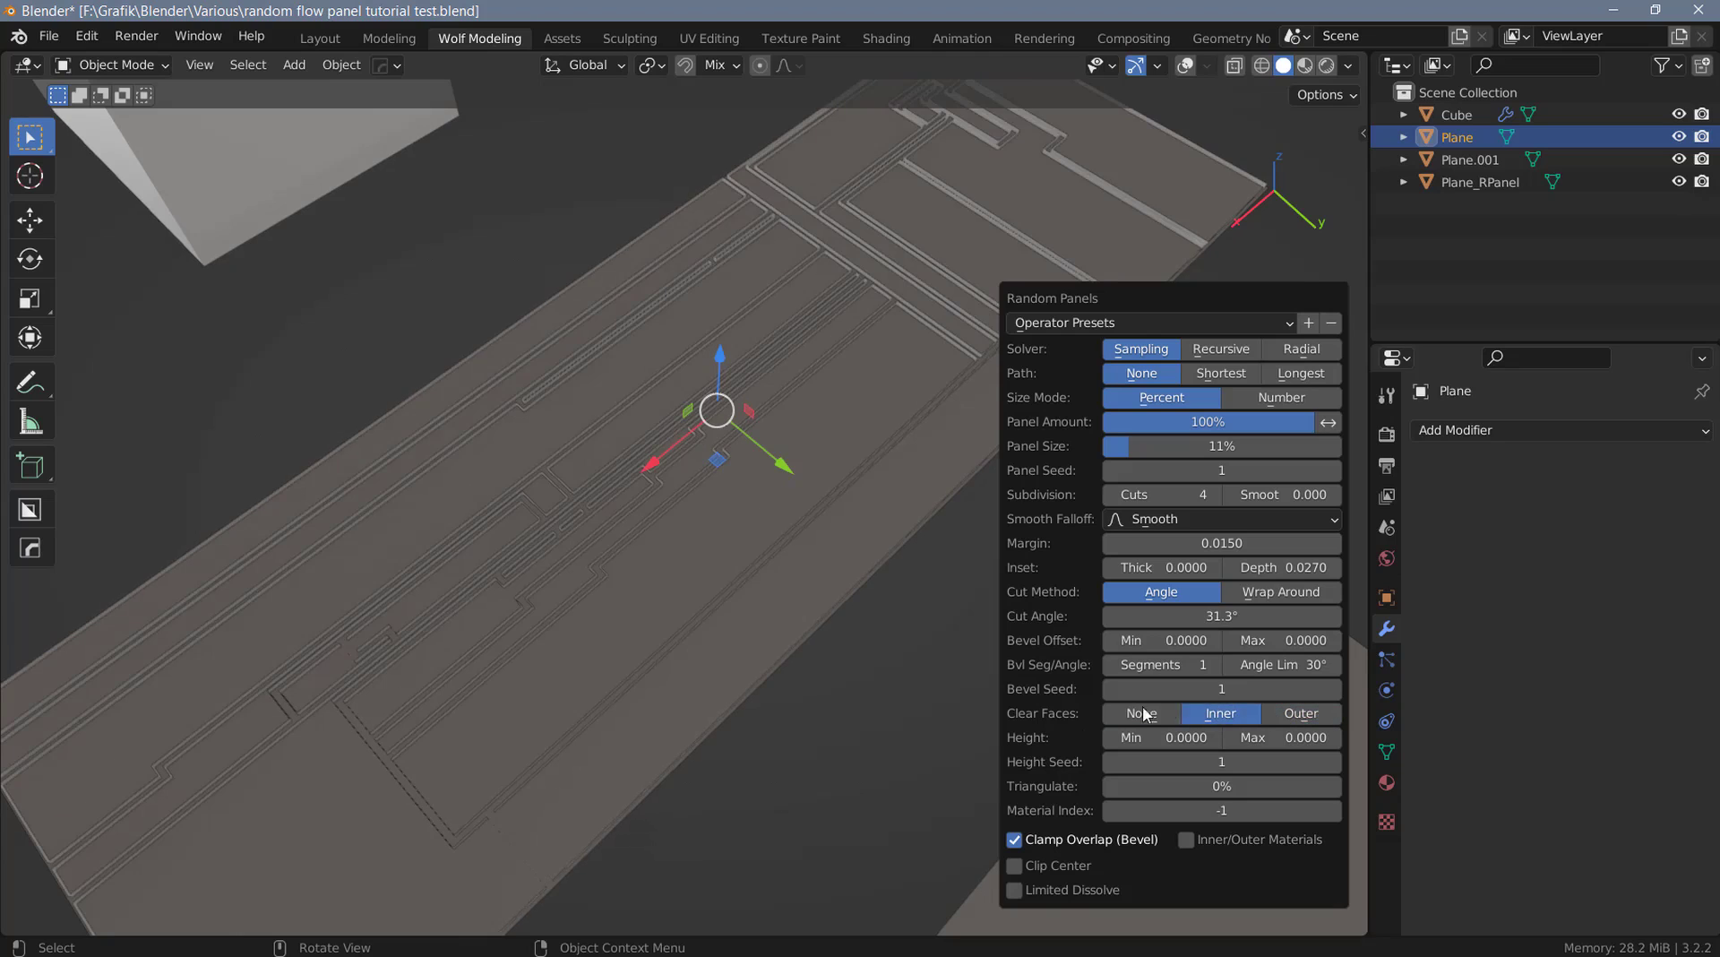
{"action": "left_click", "coordinate": [1141, 712]}
Enable Inner/Outer Materials for the panels and show the material slots of the long plane's panel object.
{"action": "left_click", "coordinate": [1187, 839]}
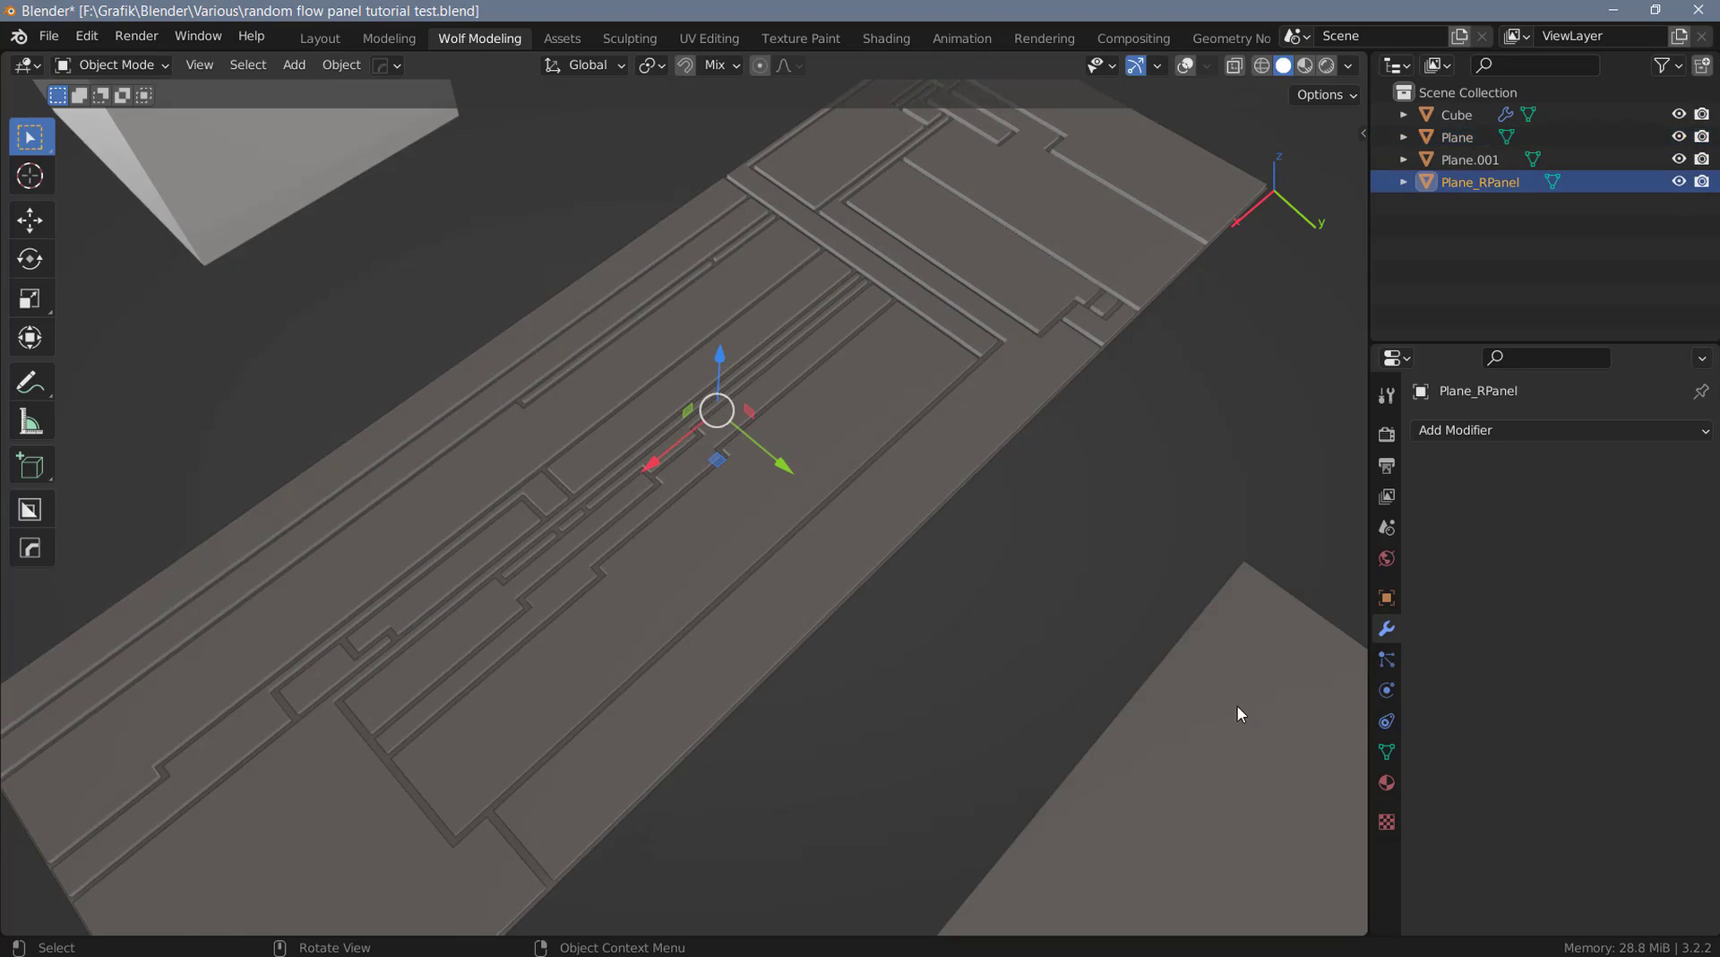
{"action": "left_click", "coordinate": [1386, 783]}
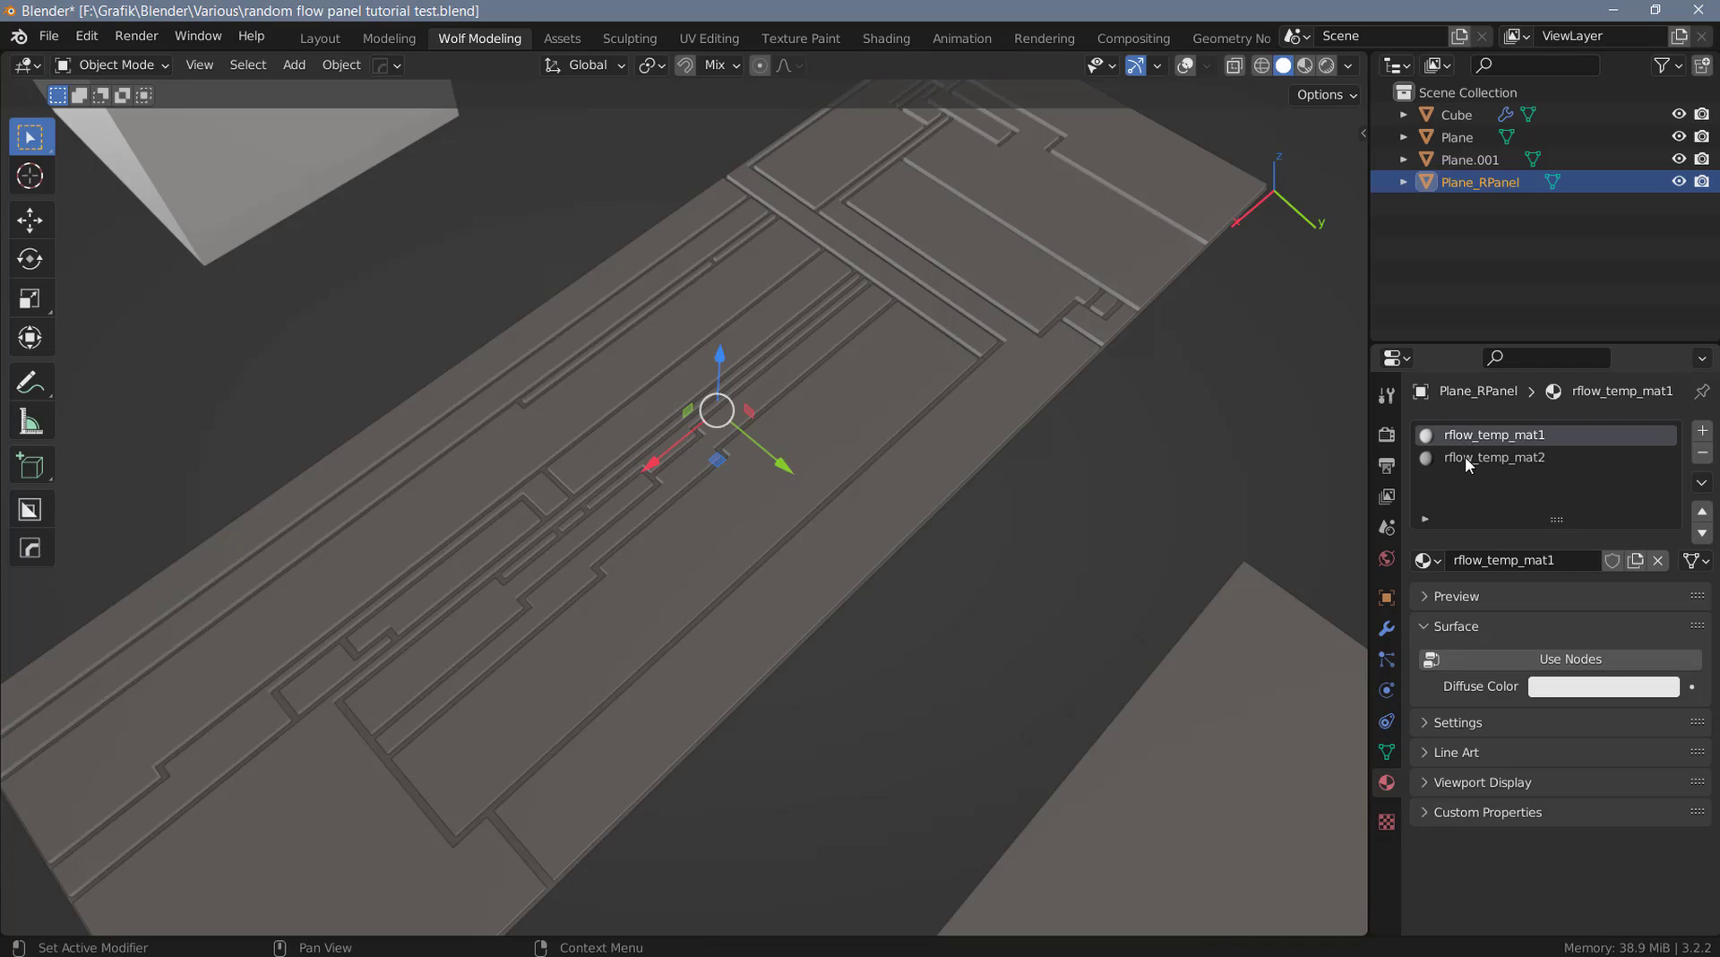
Select the mirrored cube and run Random Panels on it.
{"action": "key", "text": "F9"}
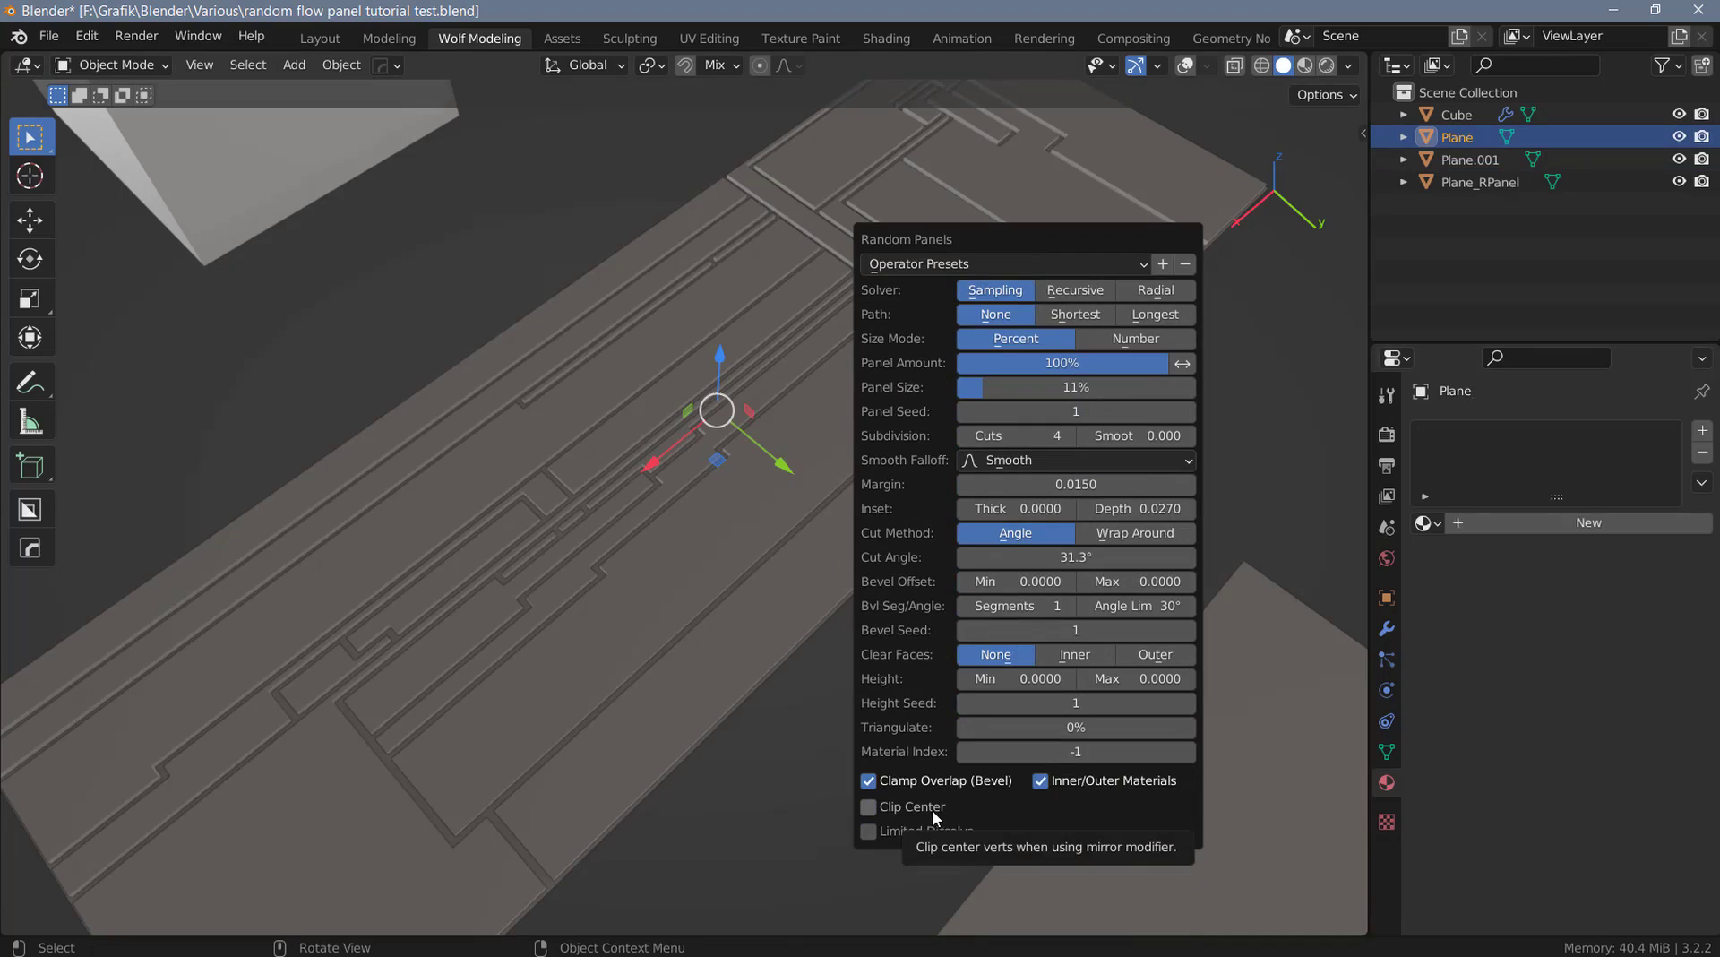
{"action": "scroll", "coordinate": [769, 631], "scroll_direction": "down", "scroll_amount": 3}
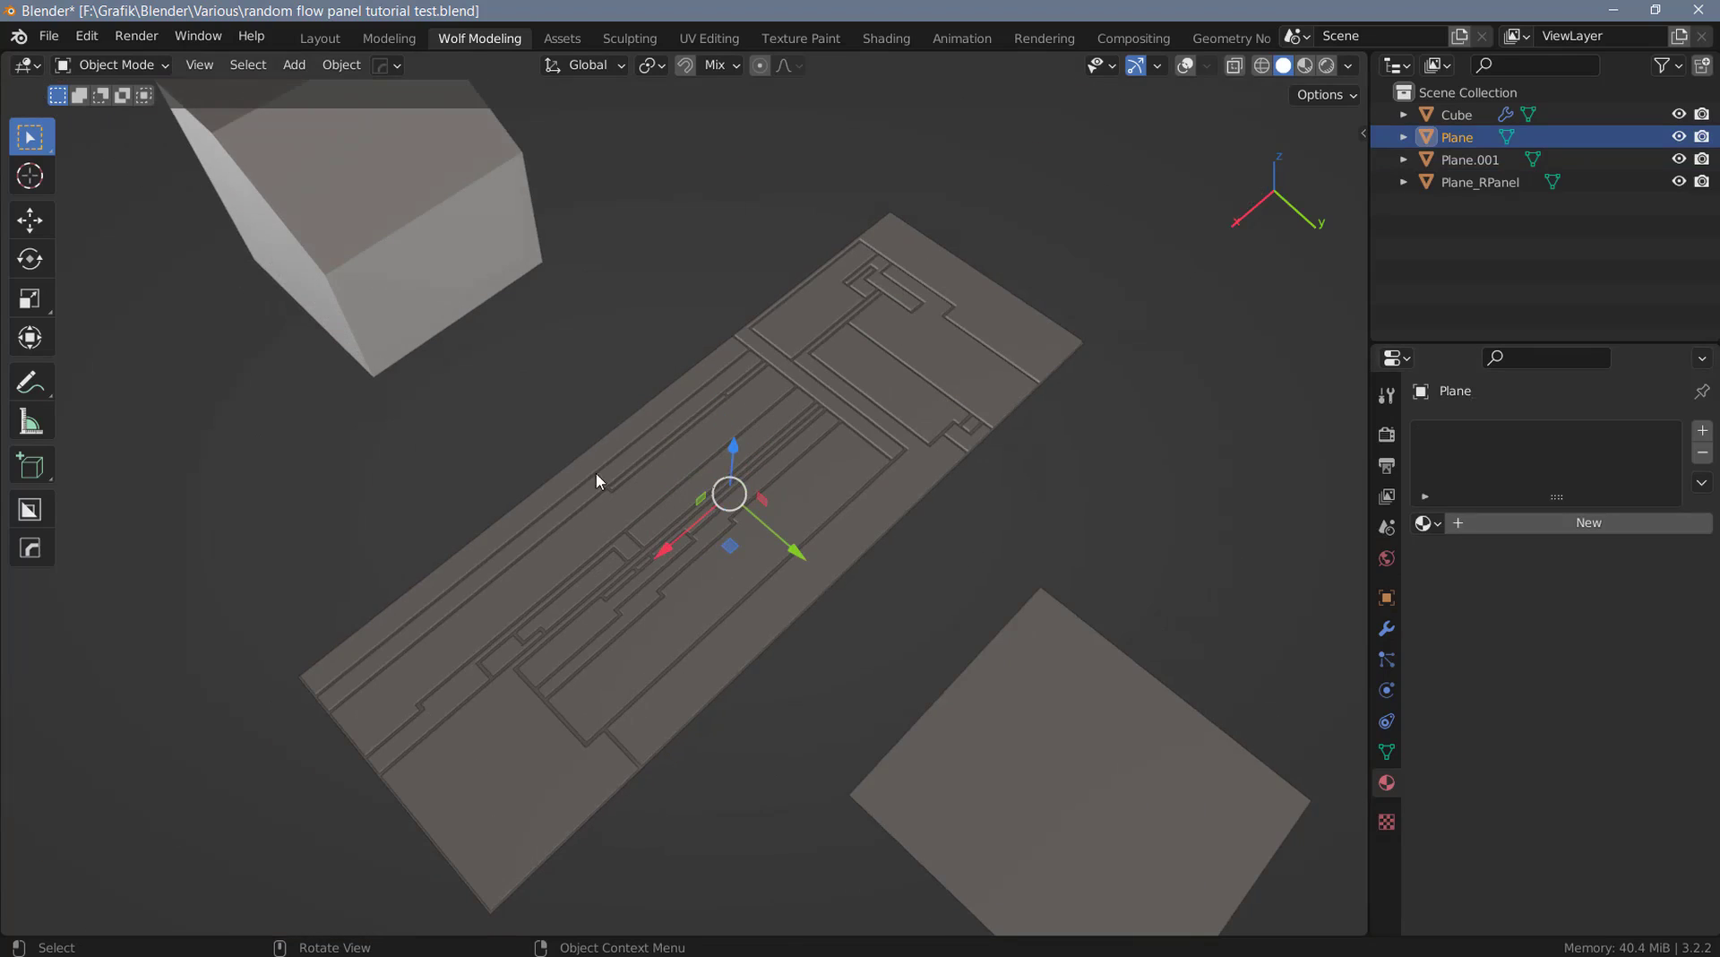
{"action": "middle_click_drag", "start_coordinate": [506, 259], "coordinate": [606, 373], "text": "shift"}
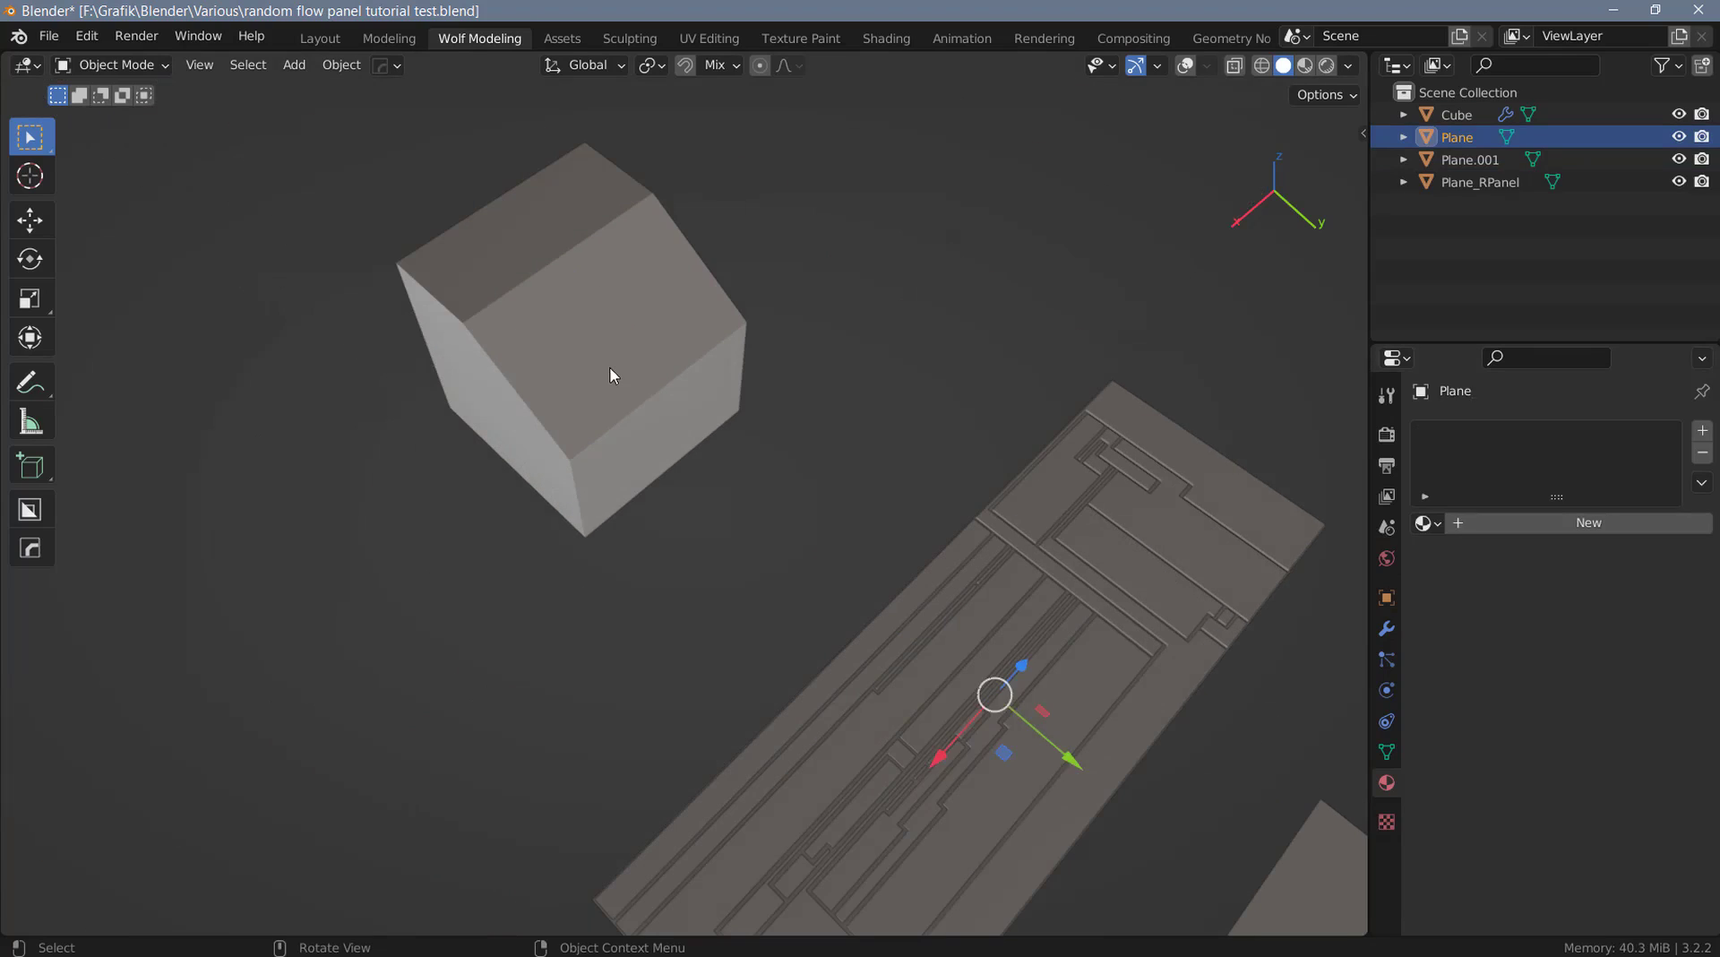
{"action": "left_click", "coordinate": [607, 372]}
{"action": "scroll", "coordinate": [627, 354], "scroll_direction": "up", "scroll_amount": 3}
{"action": "key", "text": "shift+alt+q"}
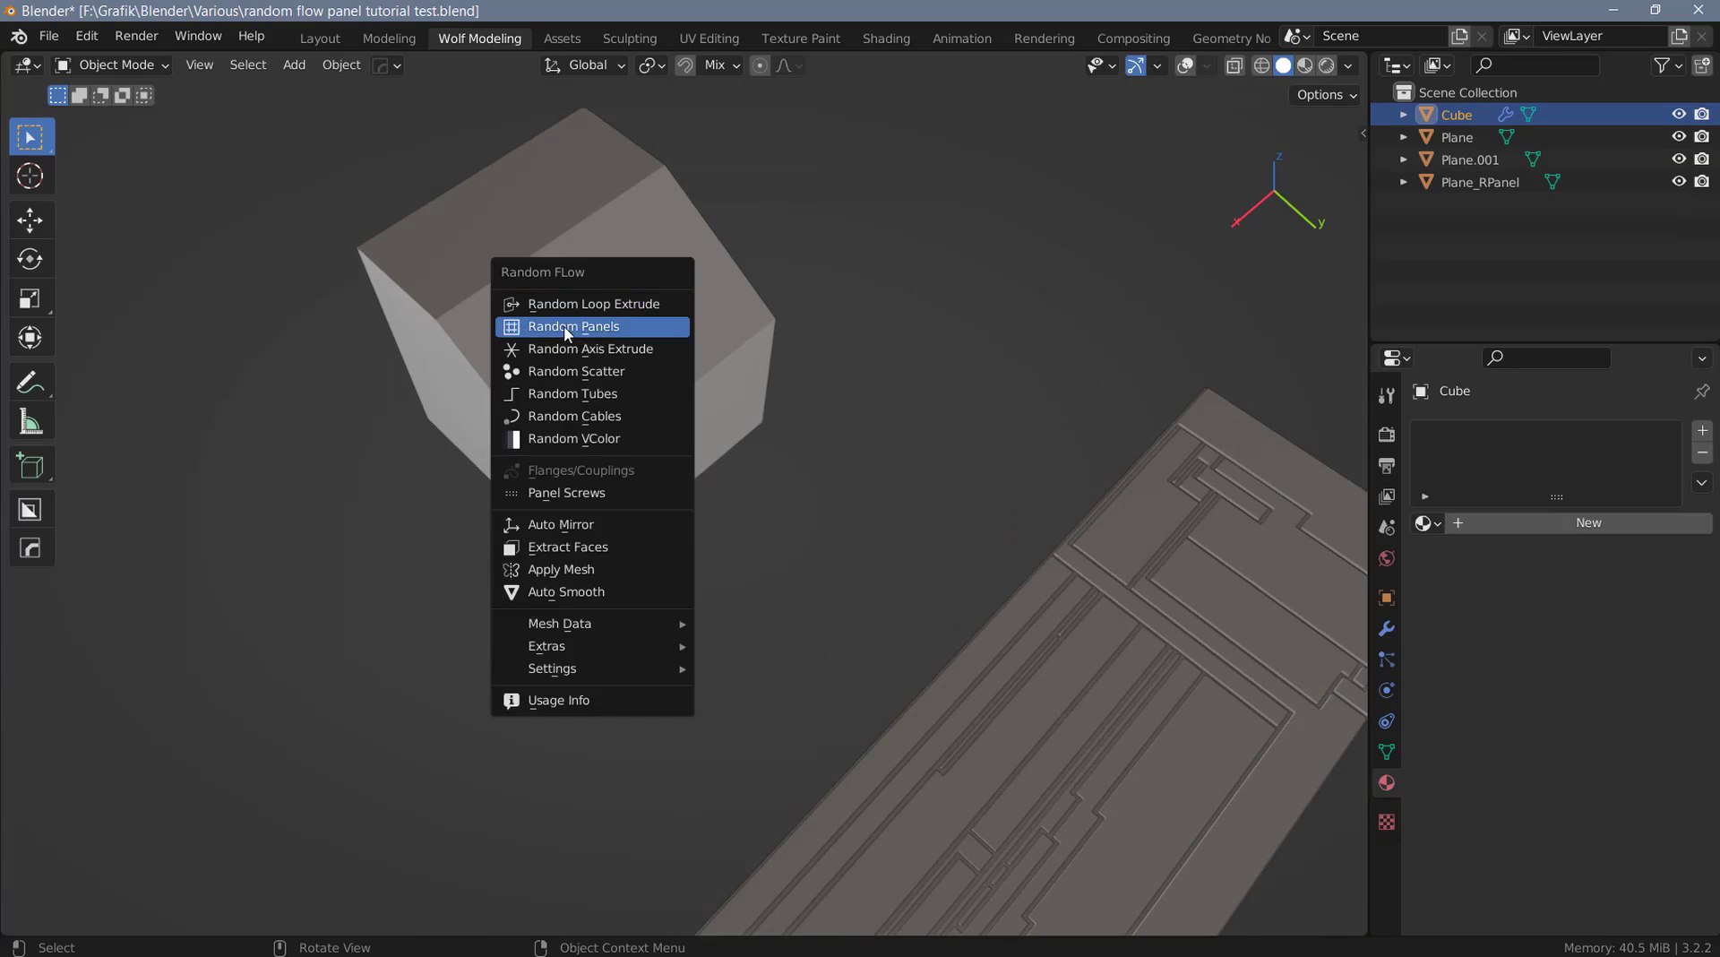
{"action": "left_click", "coordinate": [563, 328]}
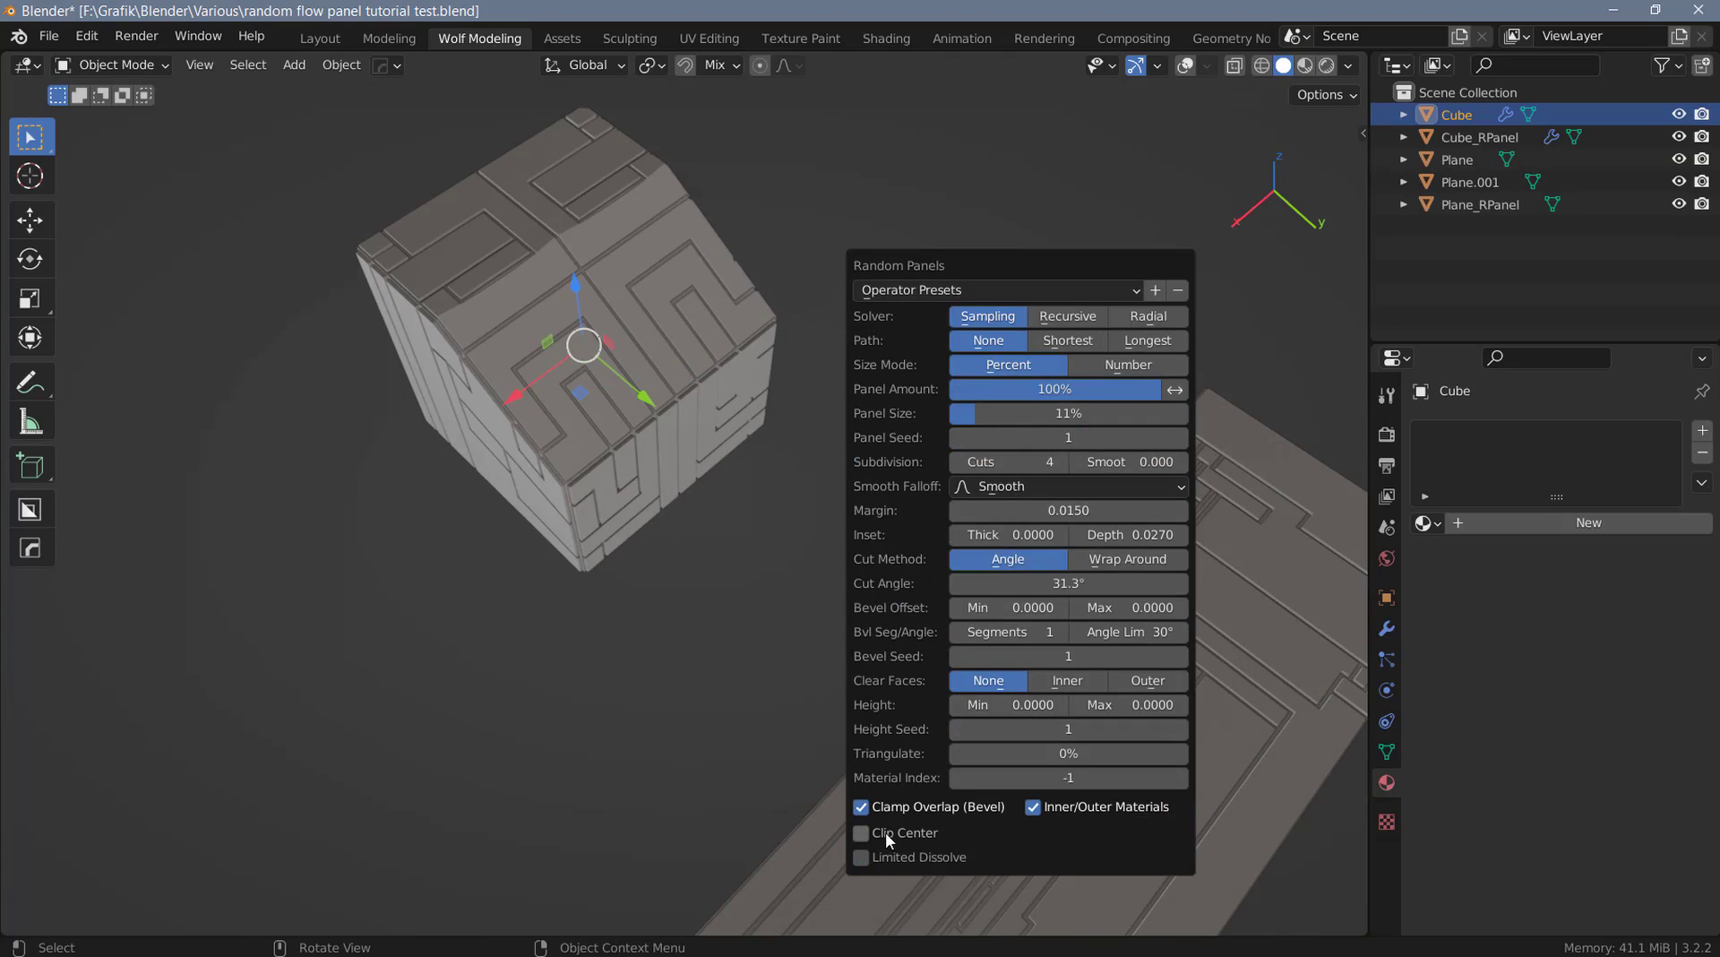
Enable Clip Center for the cube's panels and raise the clip distance to 0.0130.
{"action": "left_click", "coordinate": [885, 832]}
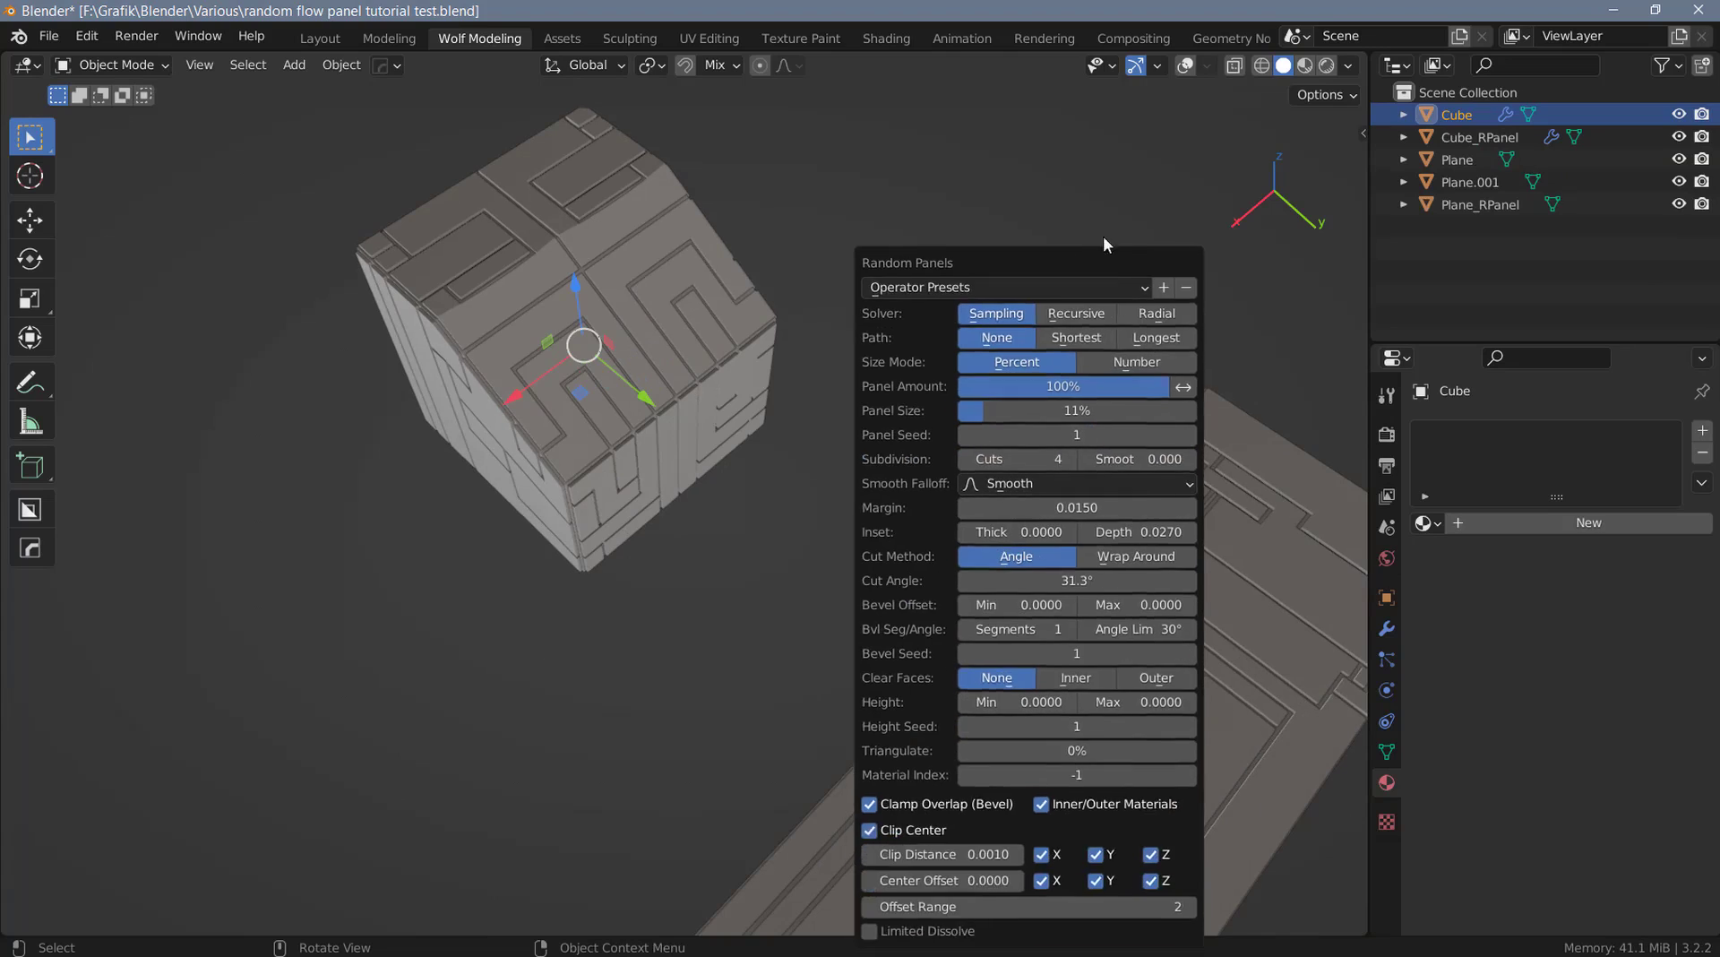
{"action": "left_click_drag", "start_coordinate": [1077, 255], "coordinate": [1131, 125]}
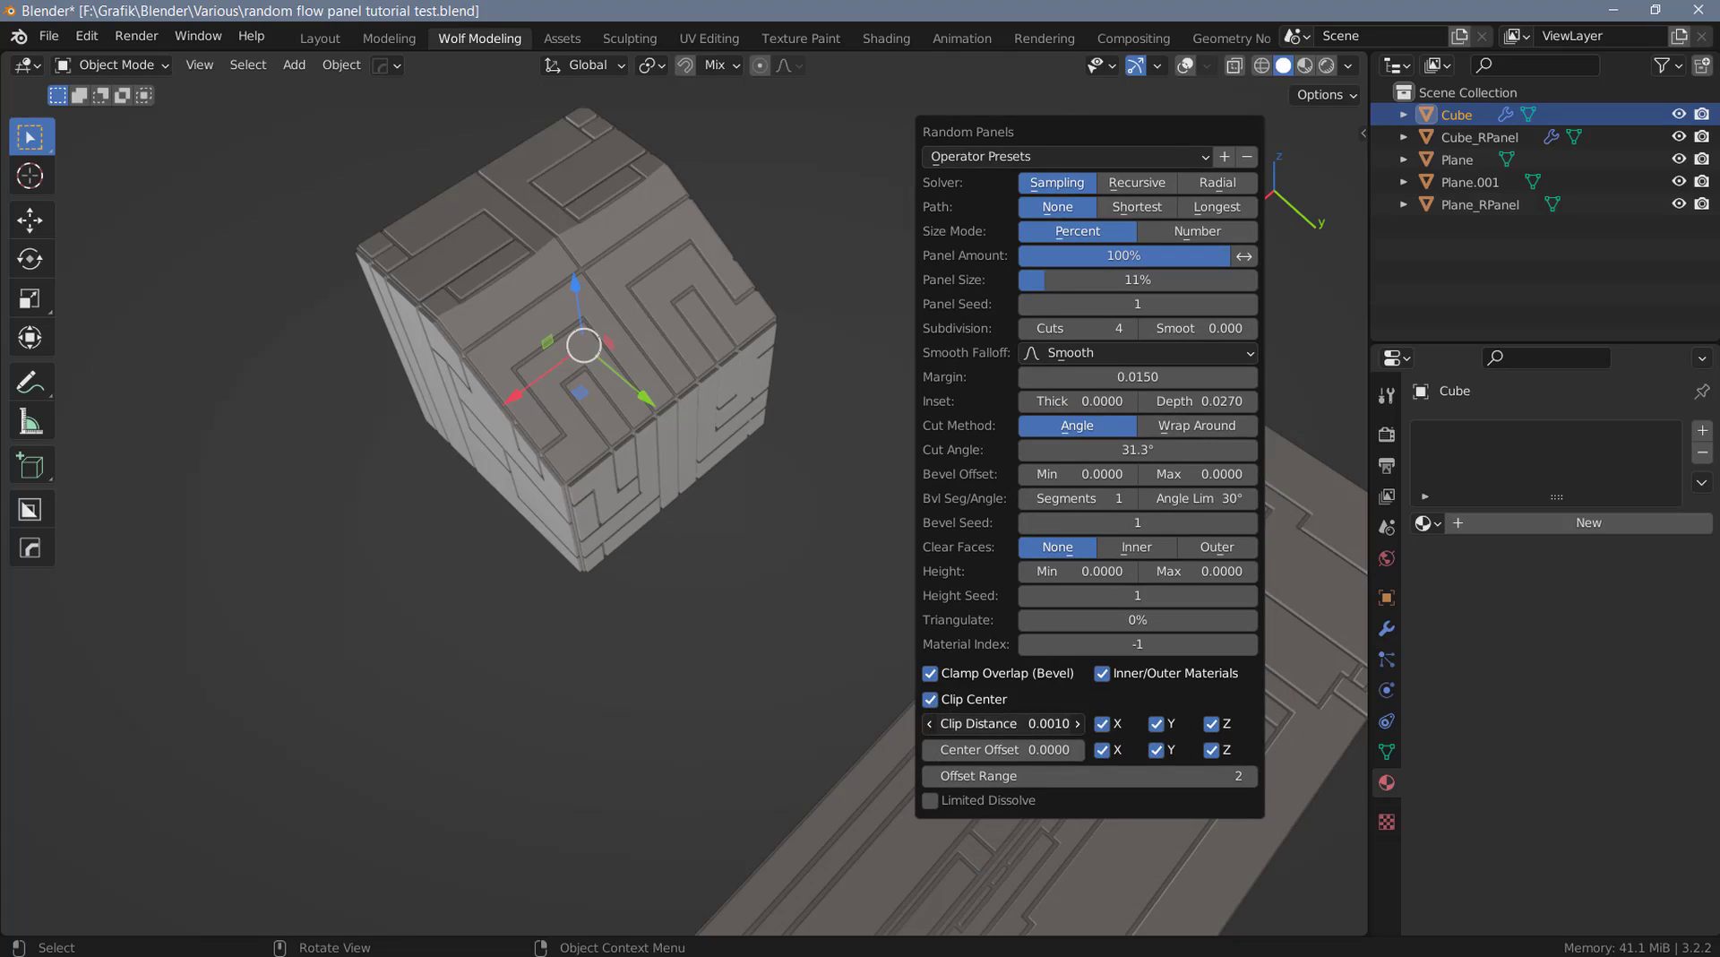
{"action": "left_click_drag", "start_coordinate": [1003, 723], "coordinate": [1020, 723]}
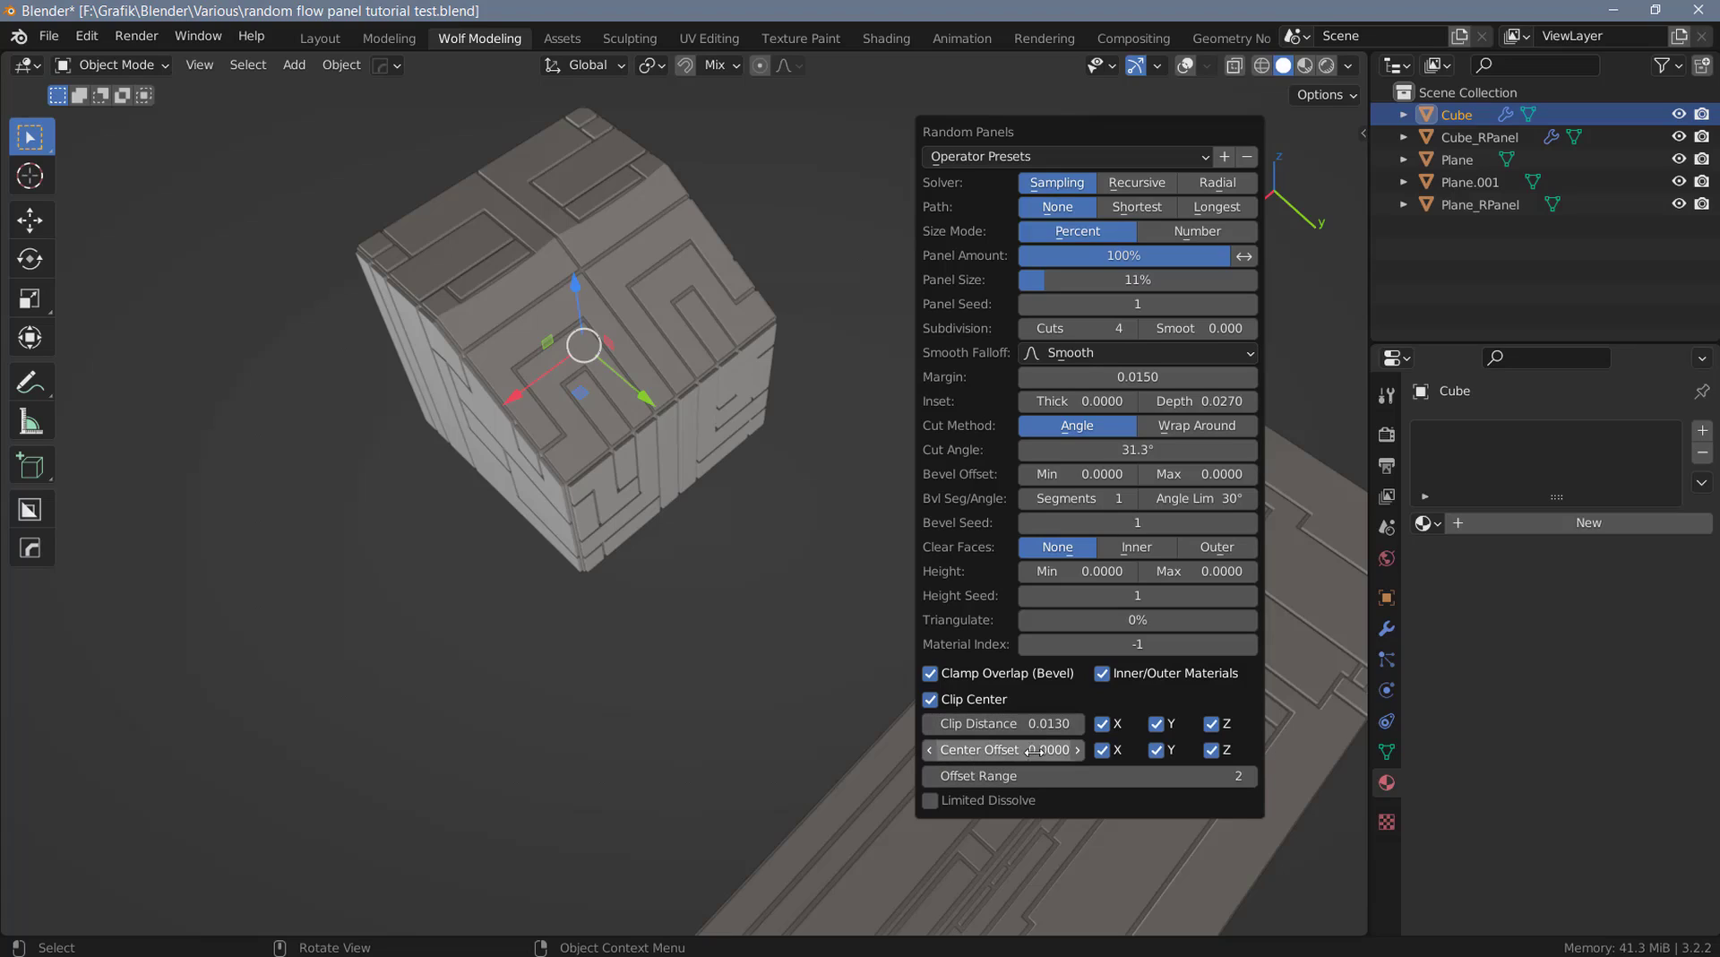
Set the clip distance to 0.0500, center offset to -0.1502 and offset range to 0, and inspect the cube's mirror seam.
{"action": "left_click_drag", "start_coordinate": [1042, 750], "coordinate": [1024, 750]}
{"action": "left_click", "coordinate": [1252, 776]}
{"action": "left_click_drag", "start_coordinate": [1251, 775], "coordinate": [1087, 807]}
{"action": "left_click_drag", "start_coordinate": [1182, 776], "coordinate": [1087, 776]}
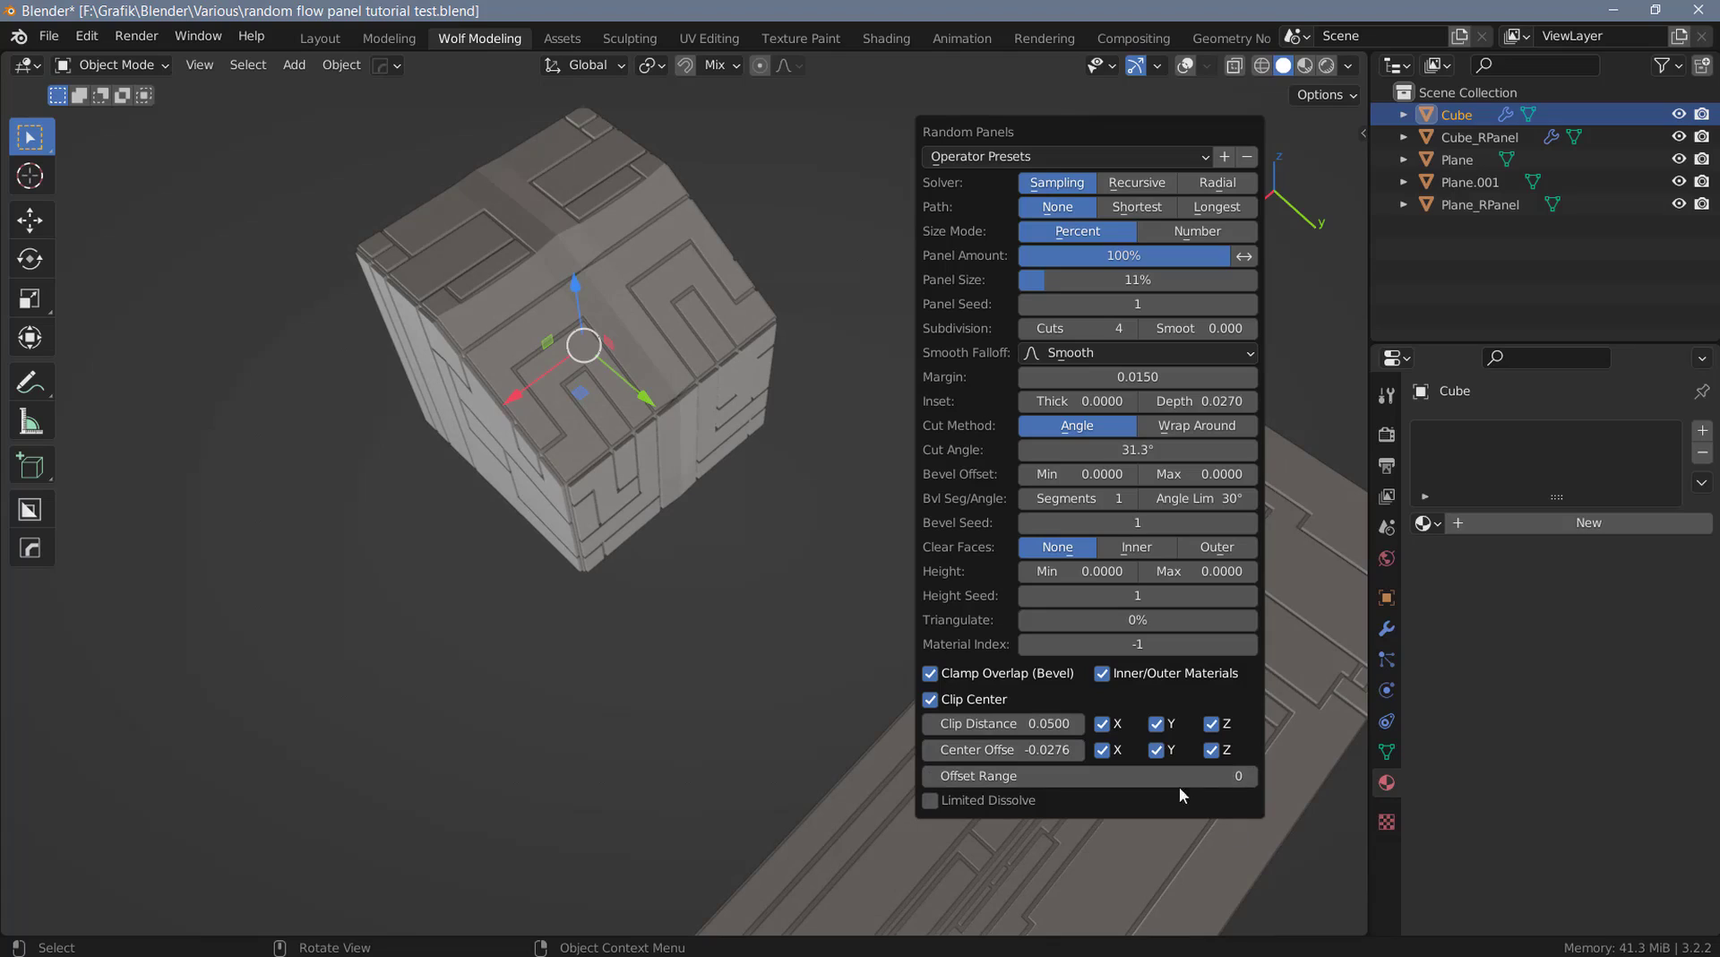
{"action": "left_click_drag", "start_coordinate": [1046, 749], "coordinate": [967, 749]}
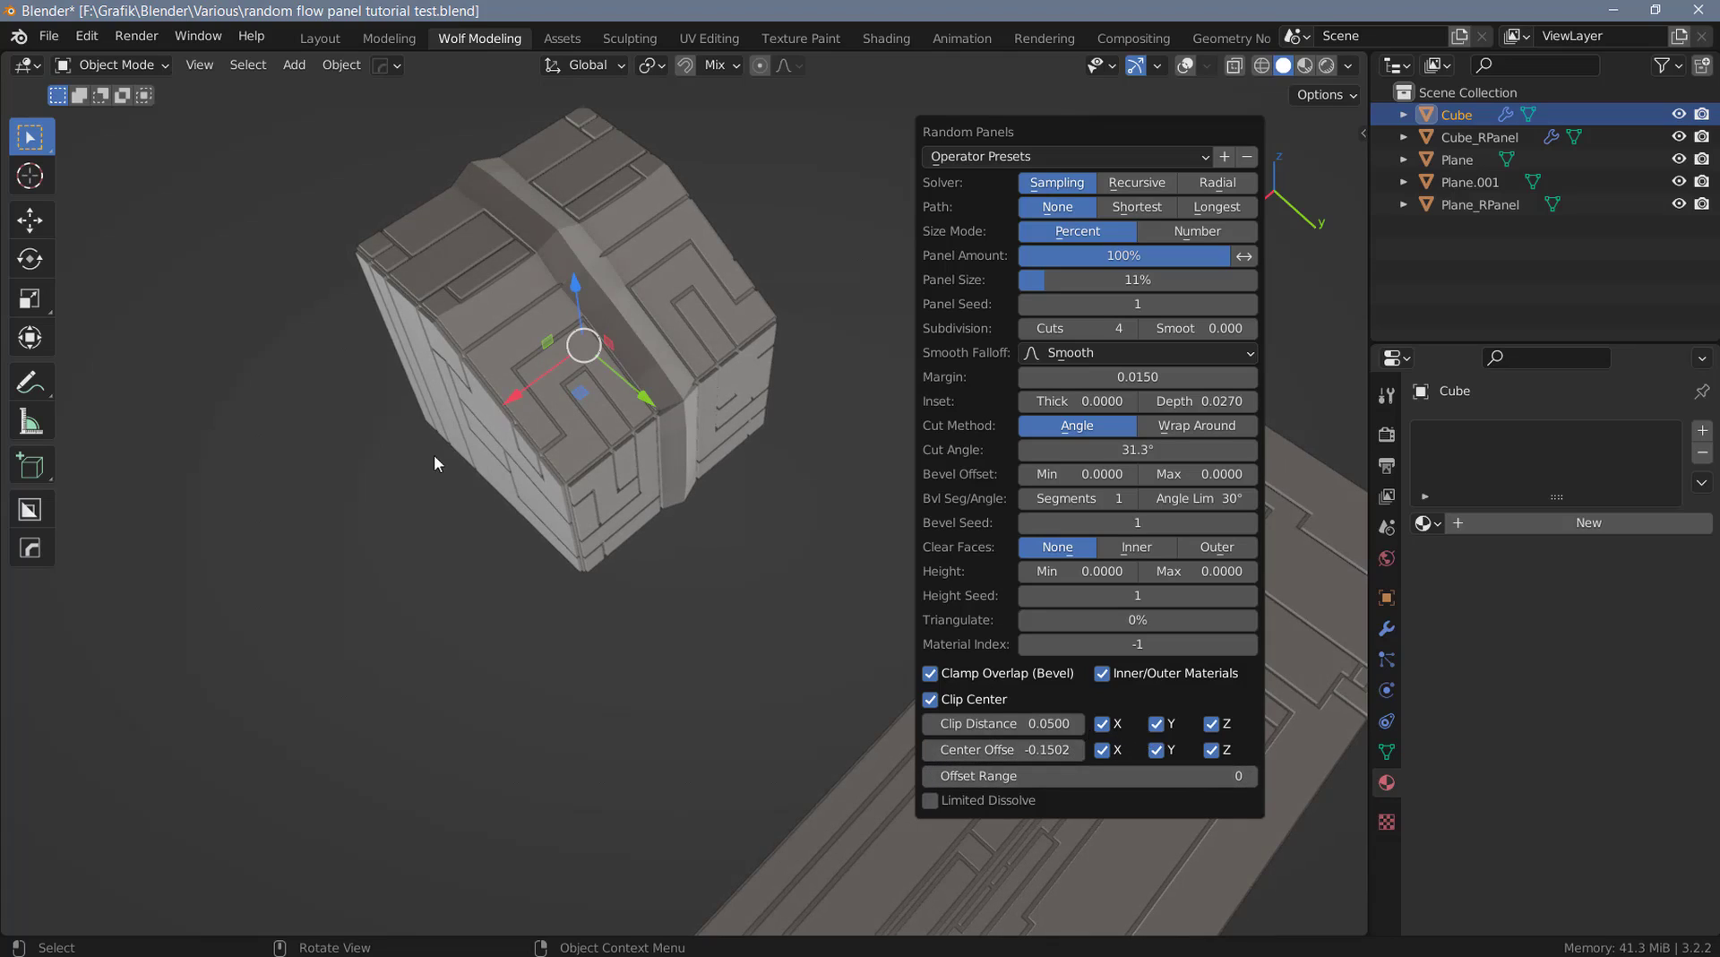
{"action": "middle_click_drag", "start_coordinate": [584, 466], "coordinate": [643, 373]}
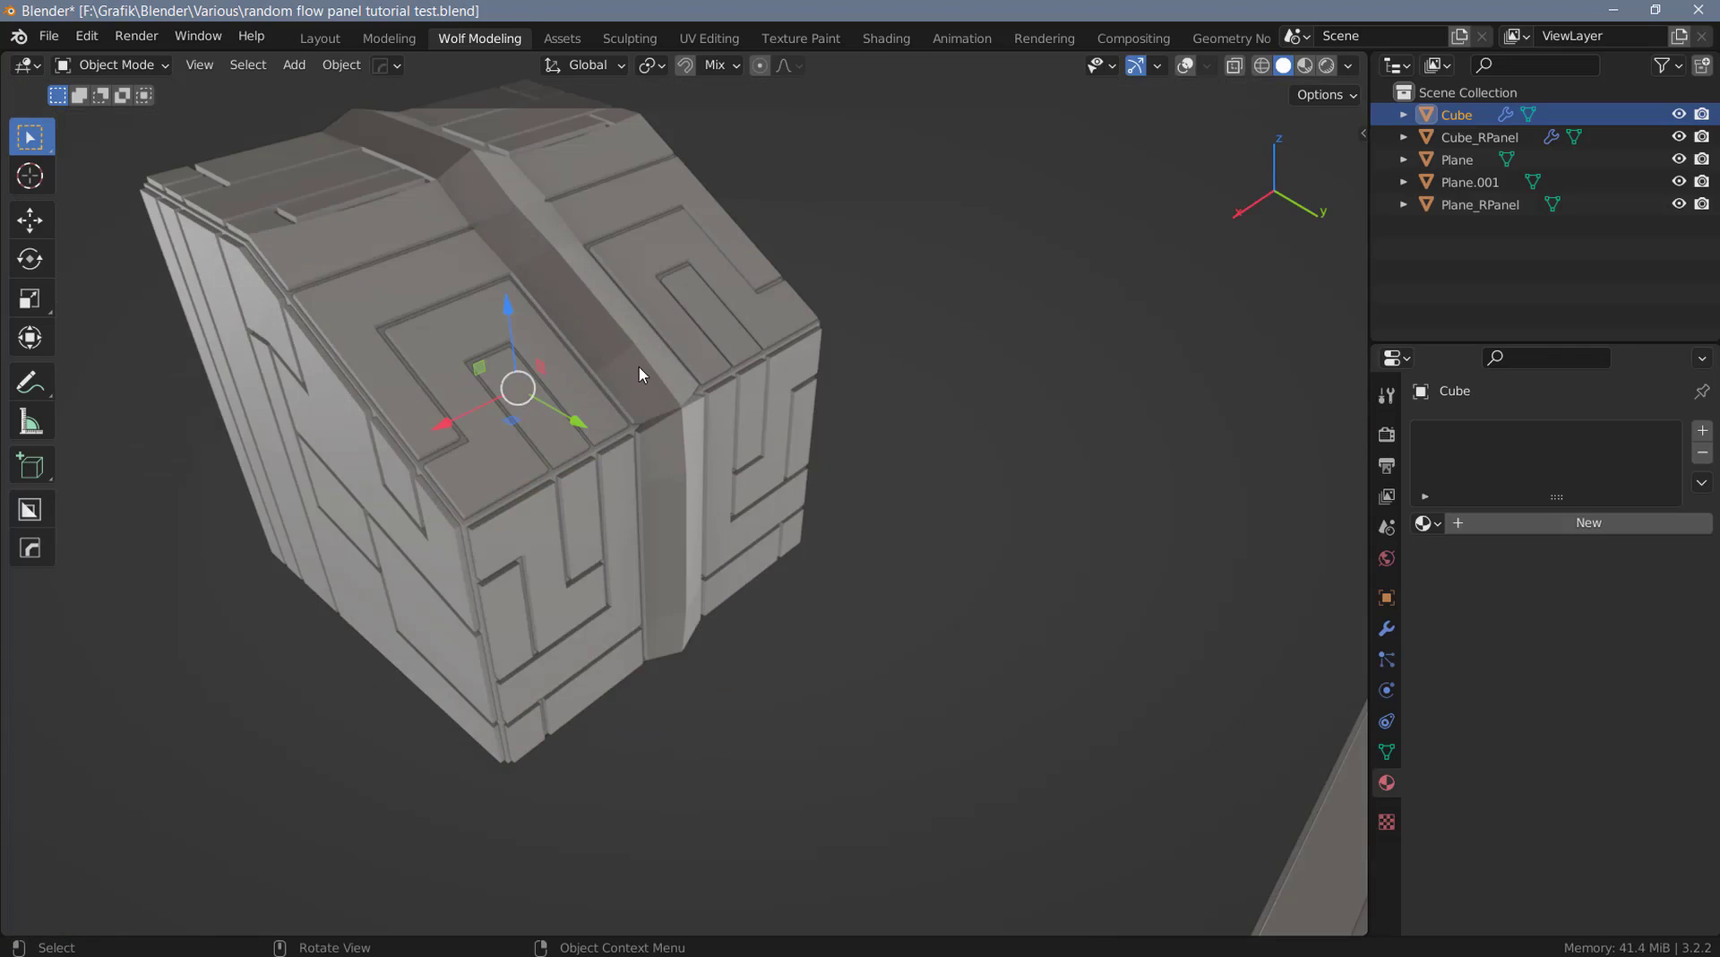
Turn Clip Center off again in the cube's Random Panels settings.
{"action": "key", "text": "F9"}
{"action": "left_click_drag", "start_coordinate": [838, 256], "coordinate": [977, 164]}
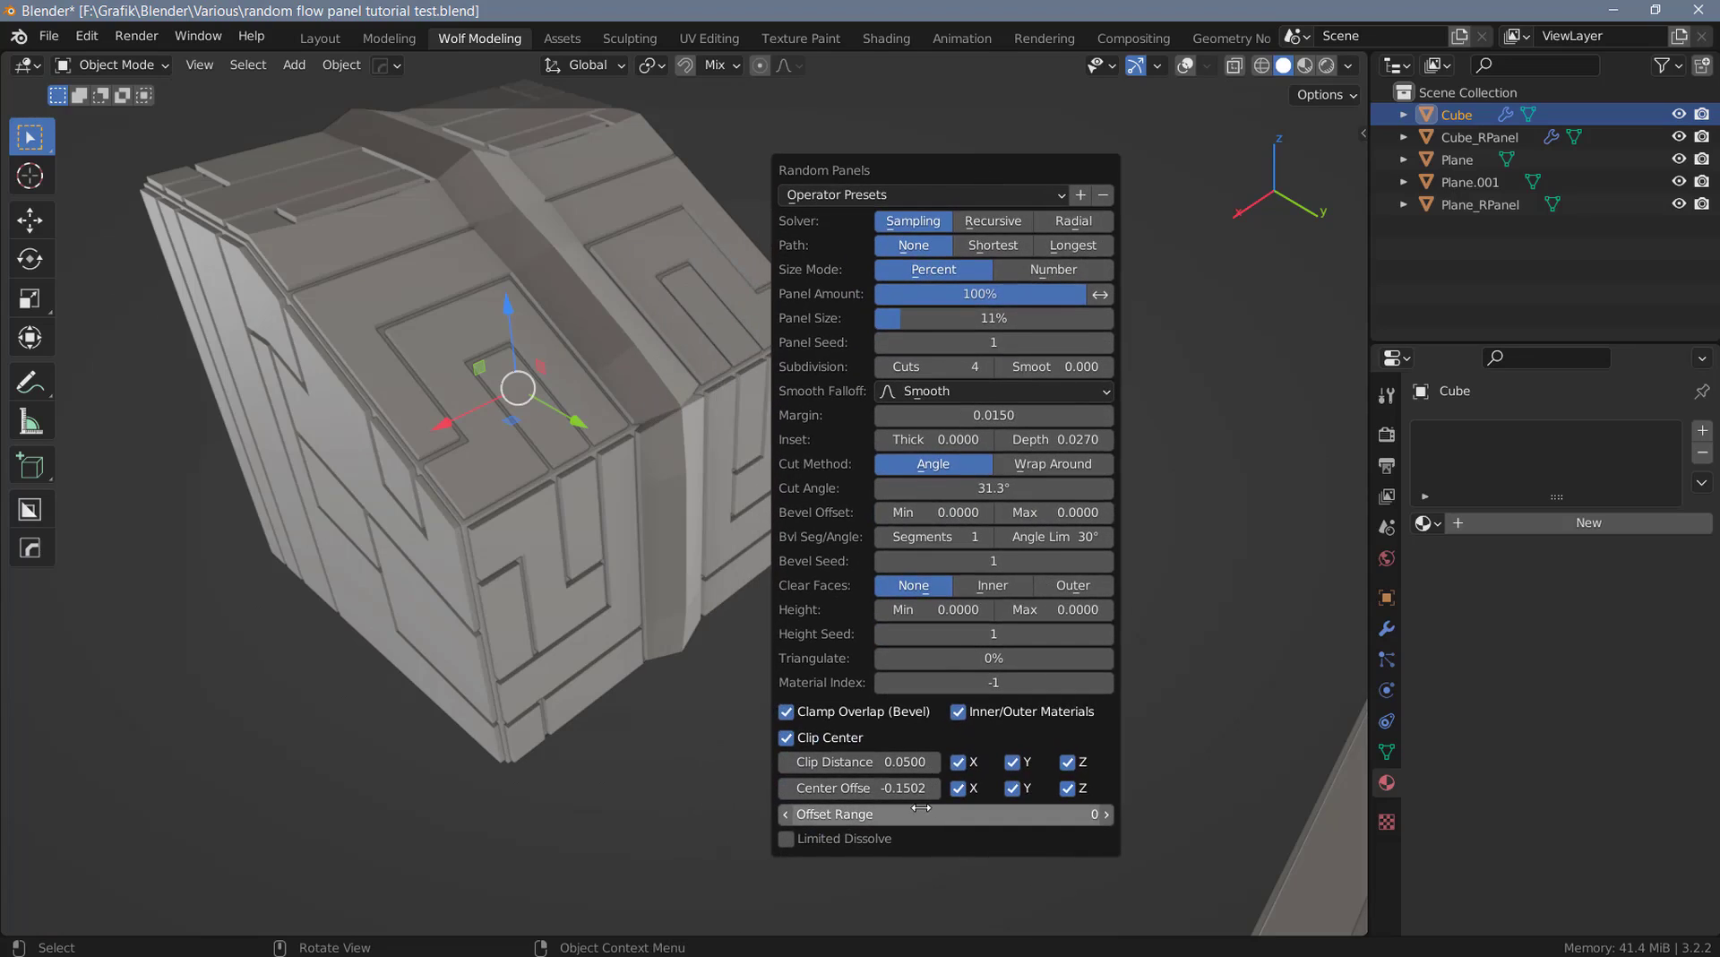
{"action": "left_click", "coordinate": [785, 738]}
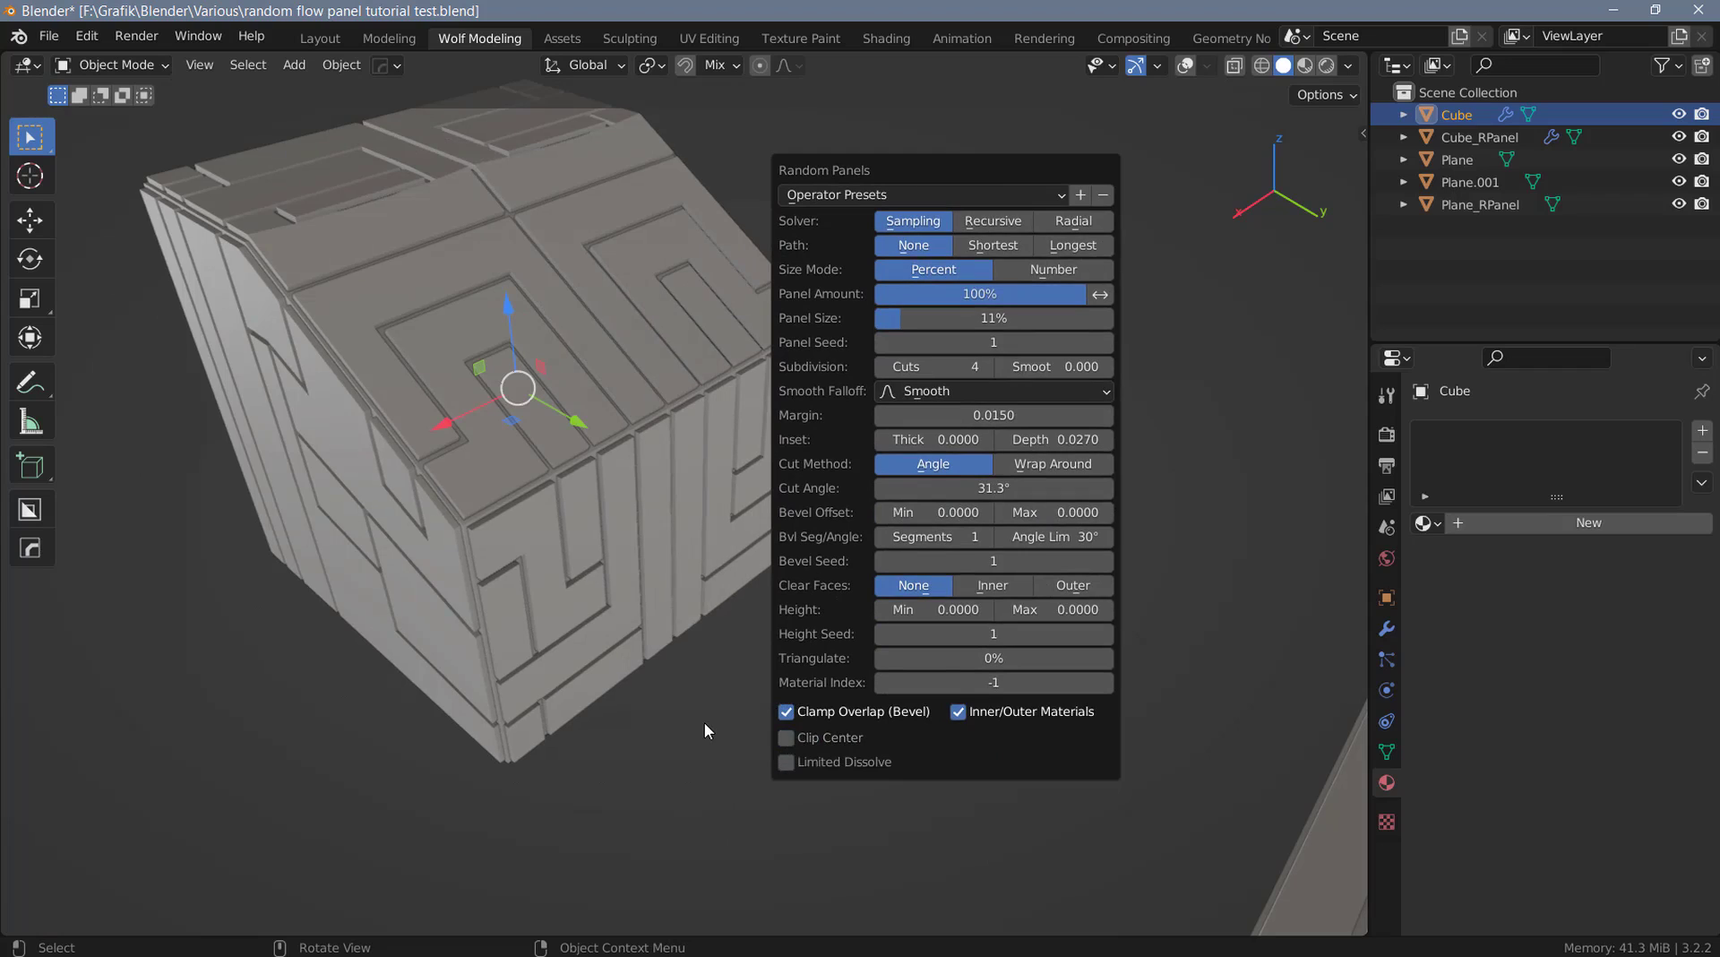
Delete the panel object lying on the long plane.
{"action": "left_click", "coordinate": [672, 690]}
{"action": "scroll", "coordinate": [667, 681], "scroll_direction": "down", "scroll_amount": 5}
{"action": "left_click", "coordinate": [1030, 783]}
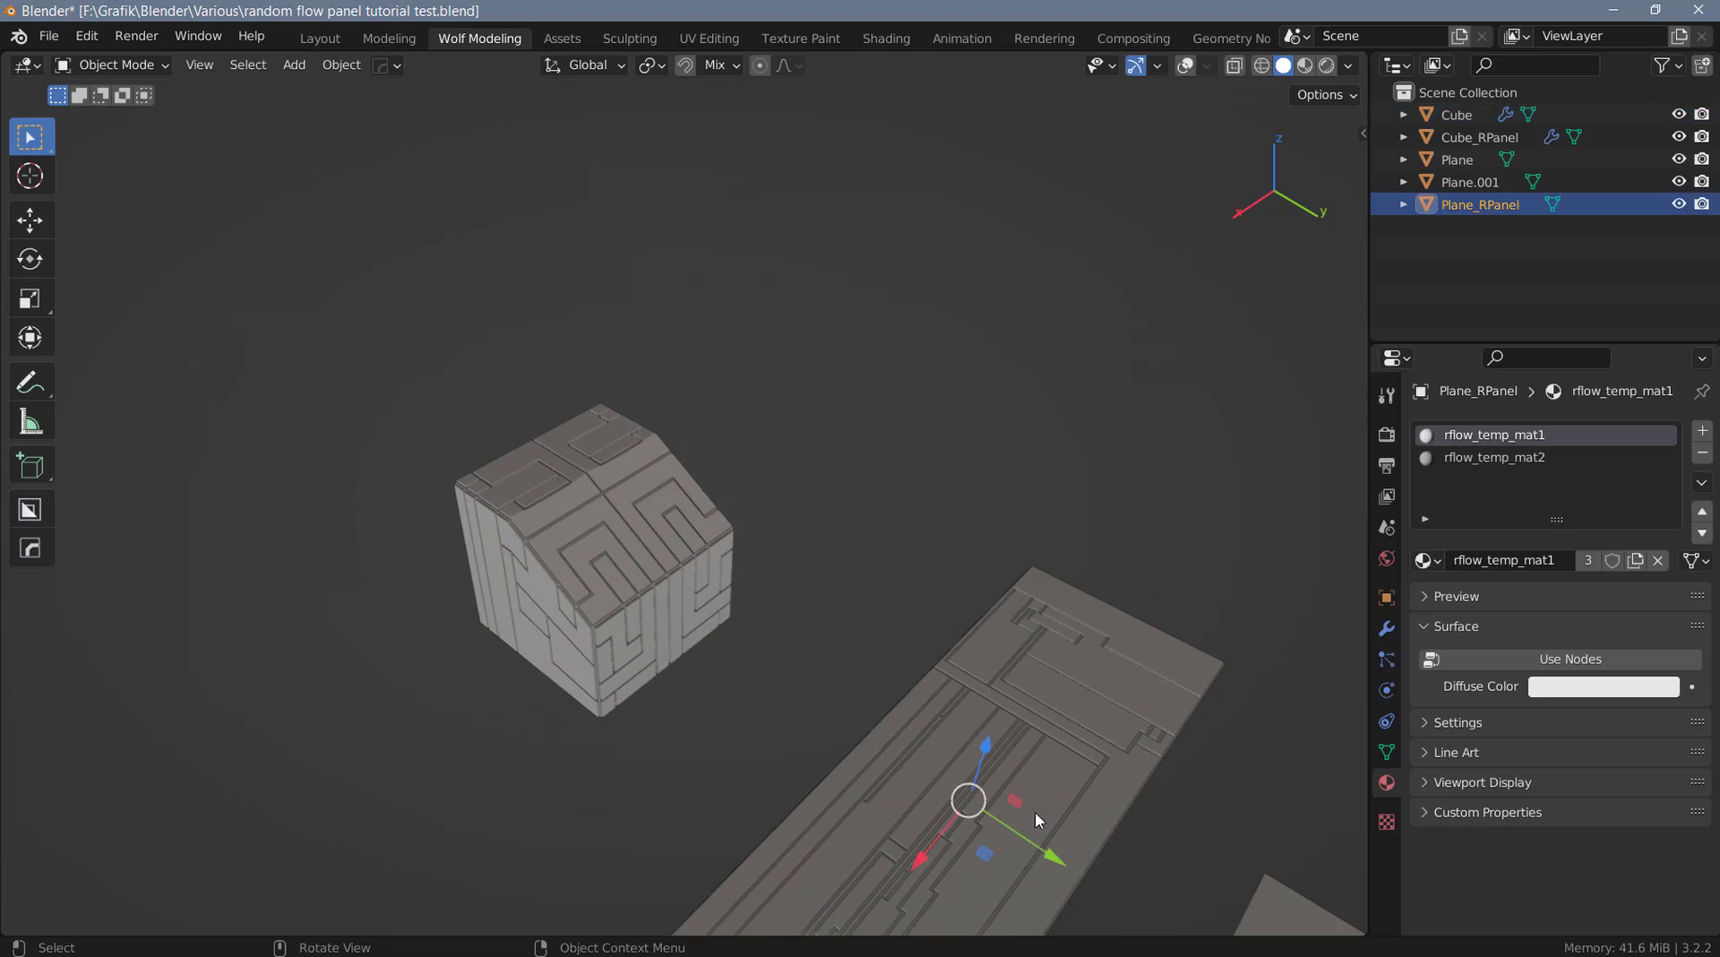
{"action": "middle_click_drag", "start_coordinate": [1053, 817], "coordinate": [923, 549], "text": "shift"}
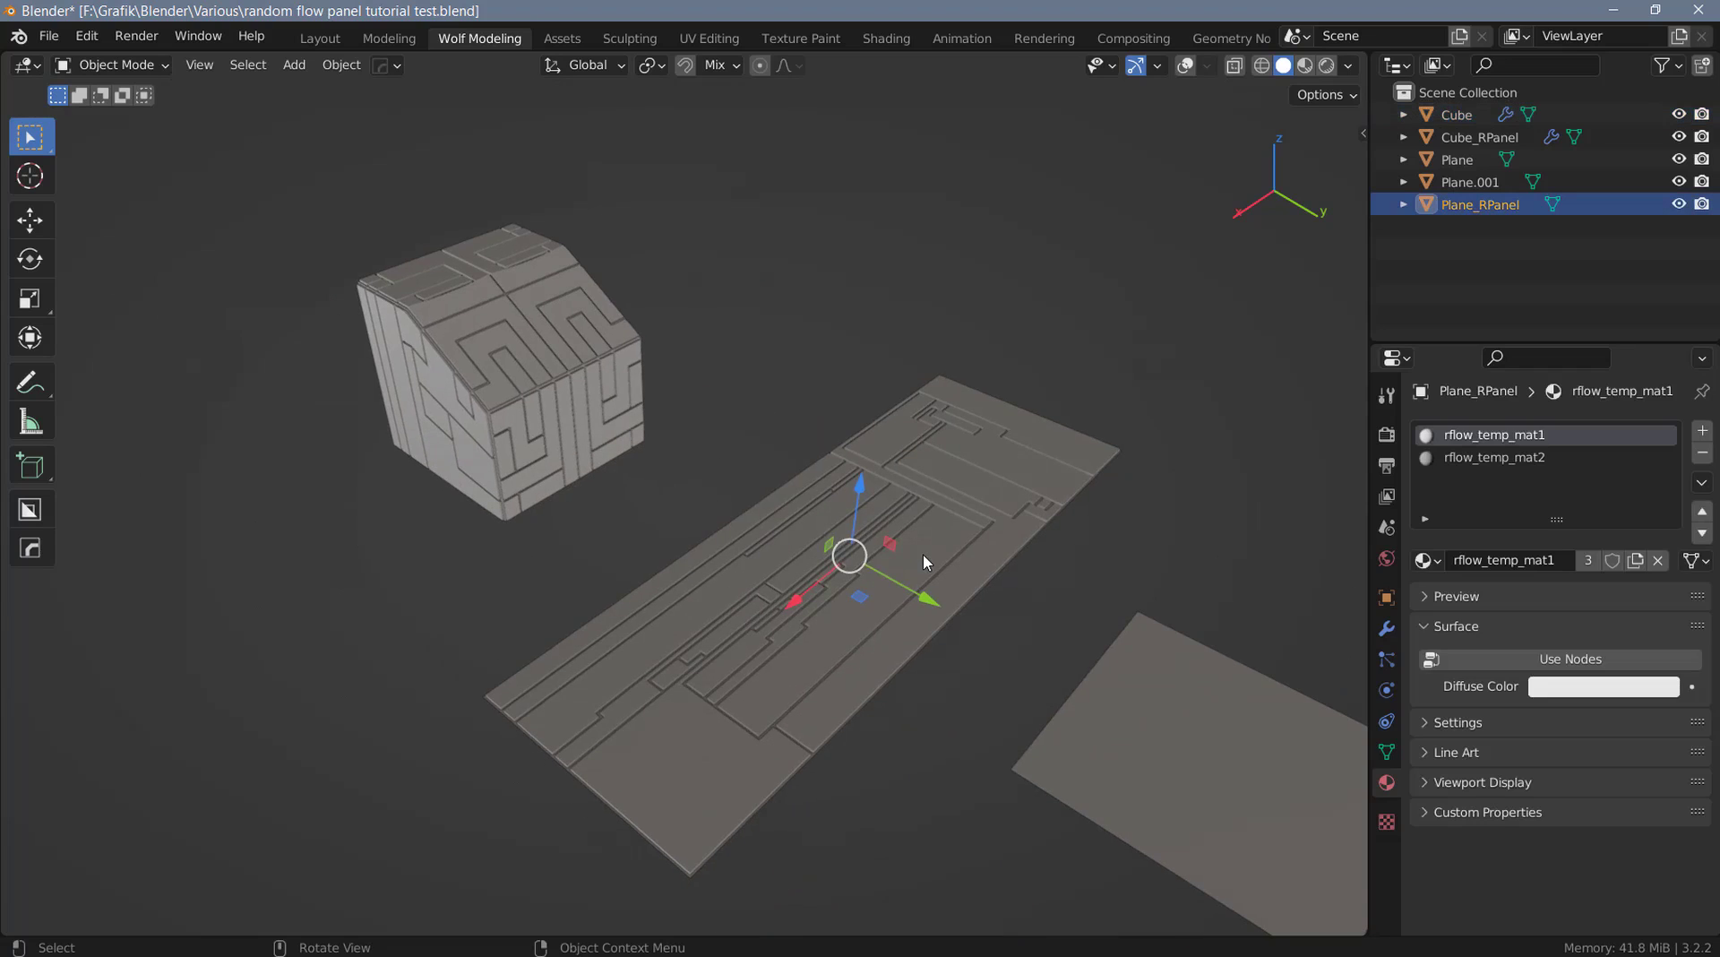
{"action": "key", "text": "Delete"}
Run Random Panels on the long plane again with the current settings.
{"action": "left_click", "coordinate": [923, 573]}
{"action": "key", "text": "ctrl+alt+shift+r"}
{"action": "left_click_drag", "start_coordinate": [959, 341], "coordinate": [1084, 197]}
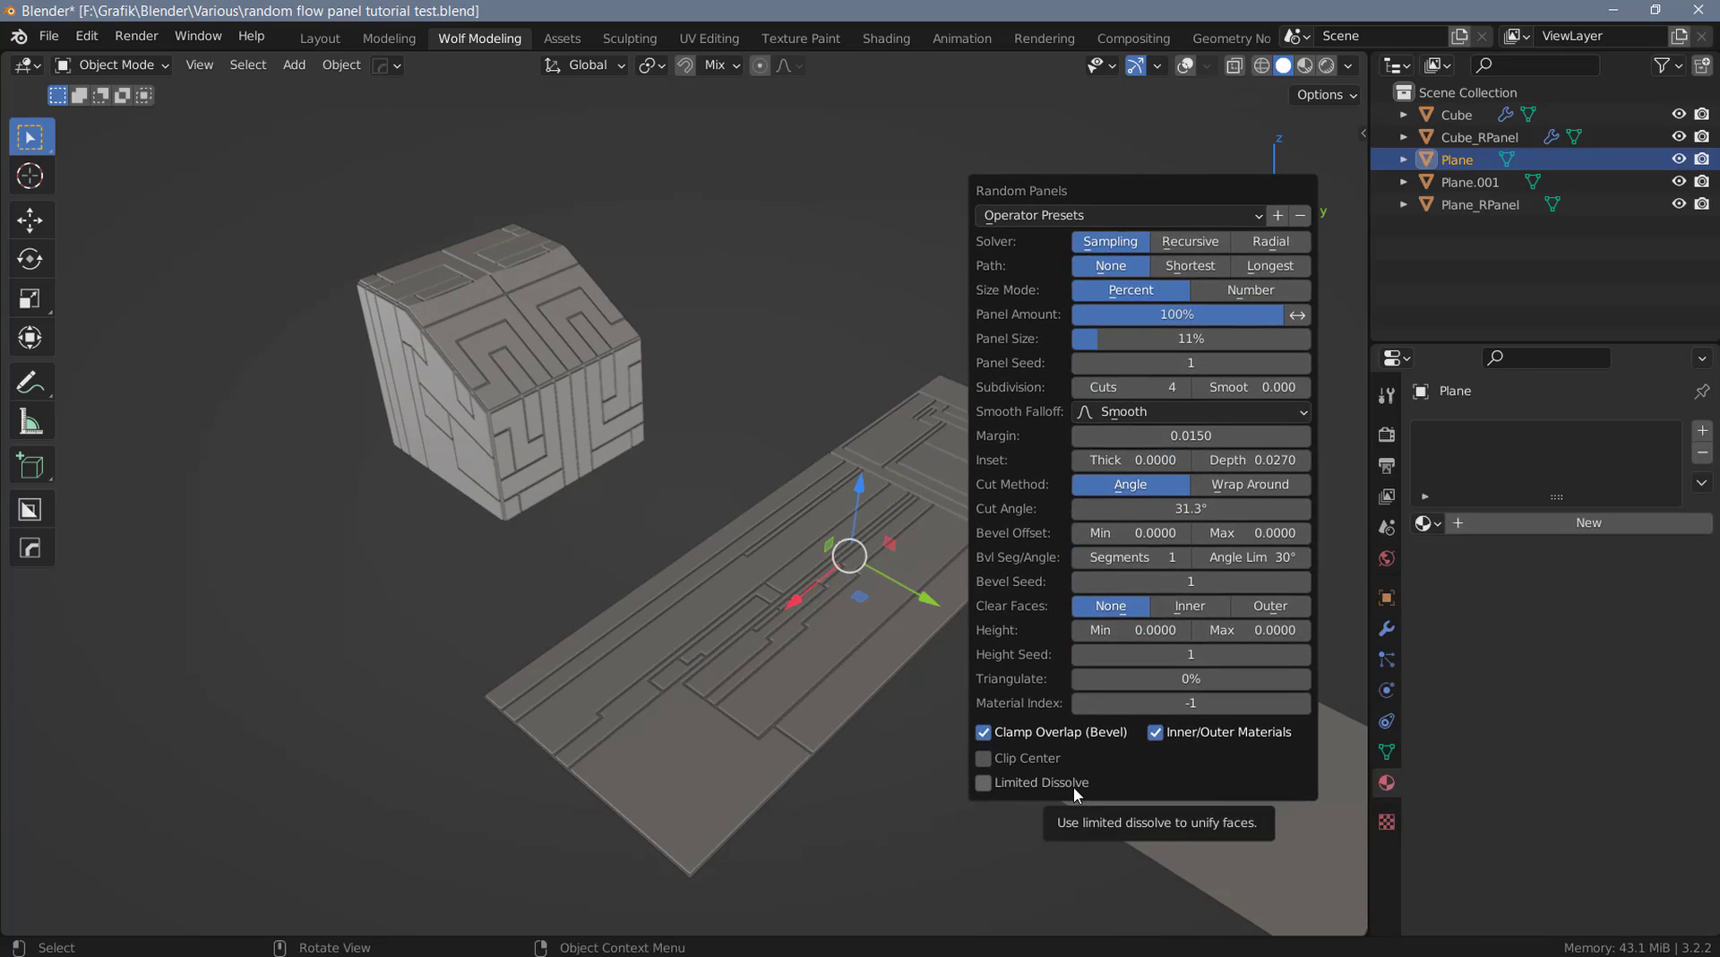
Turn on the viewport overlays to show the wireframe and mesh statistics.
{"action": "key", "text": "q"}
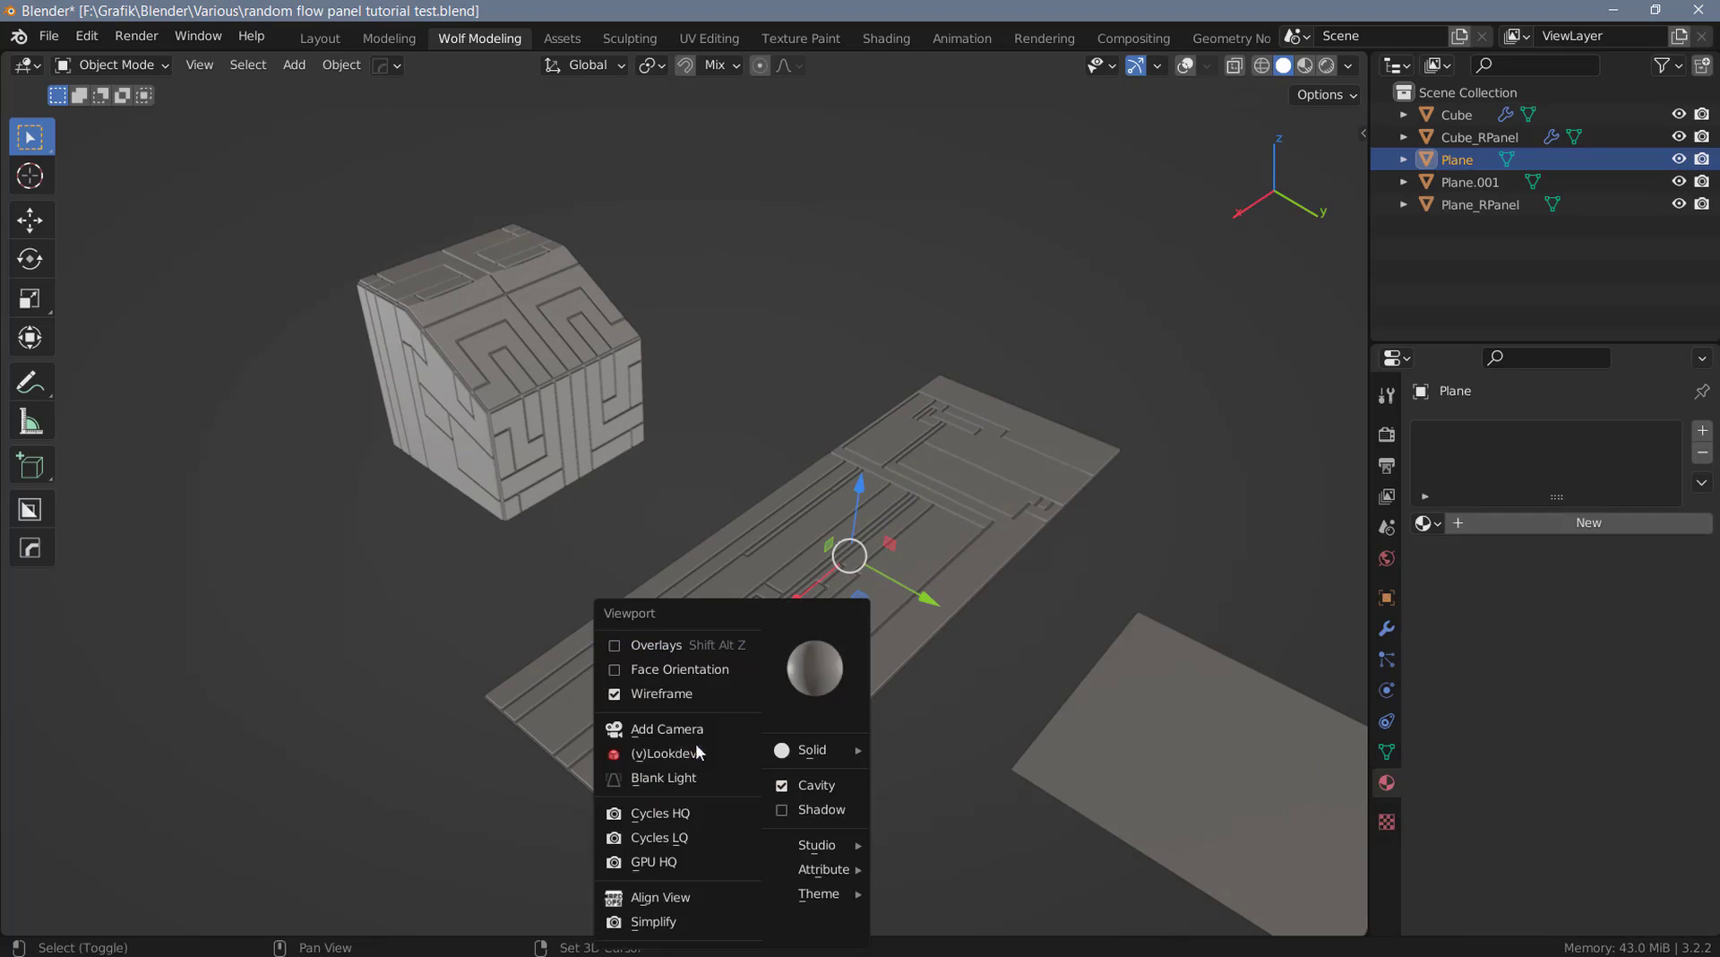
{"action": "left_click", "coordinate": [627, 642]}
{"action": "scroll", "coordinate": [842, 673], "scroll_direction": "up", "scroll_amount": 3}
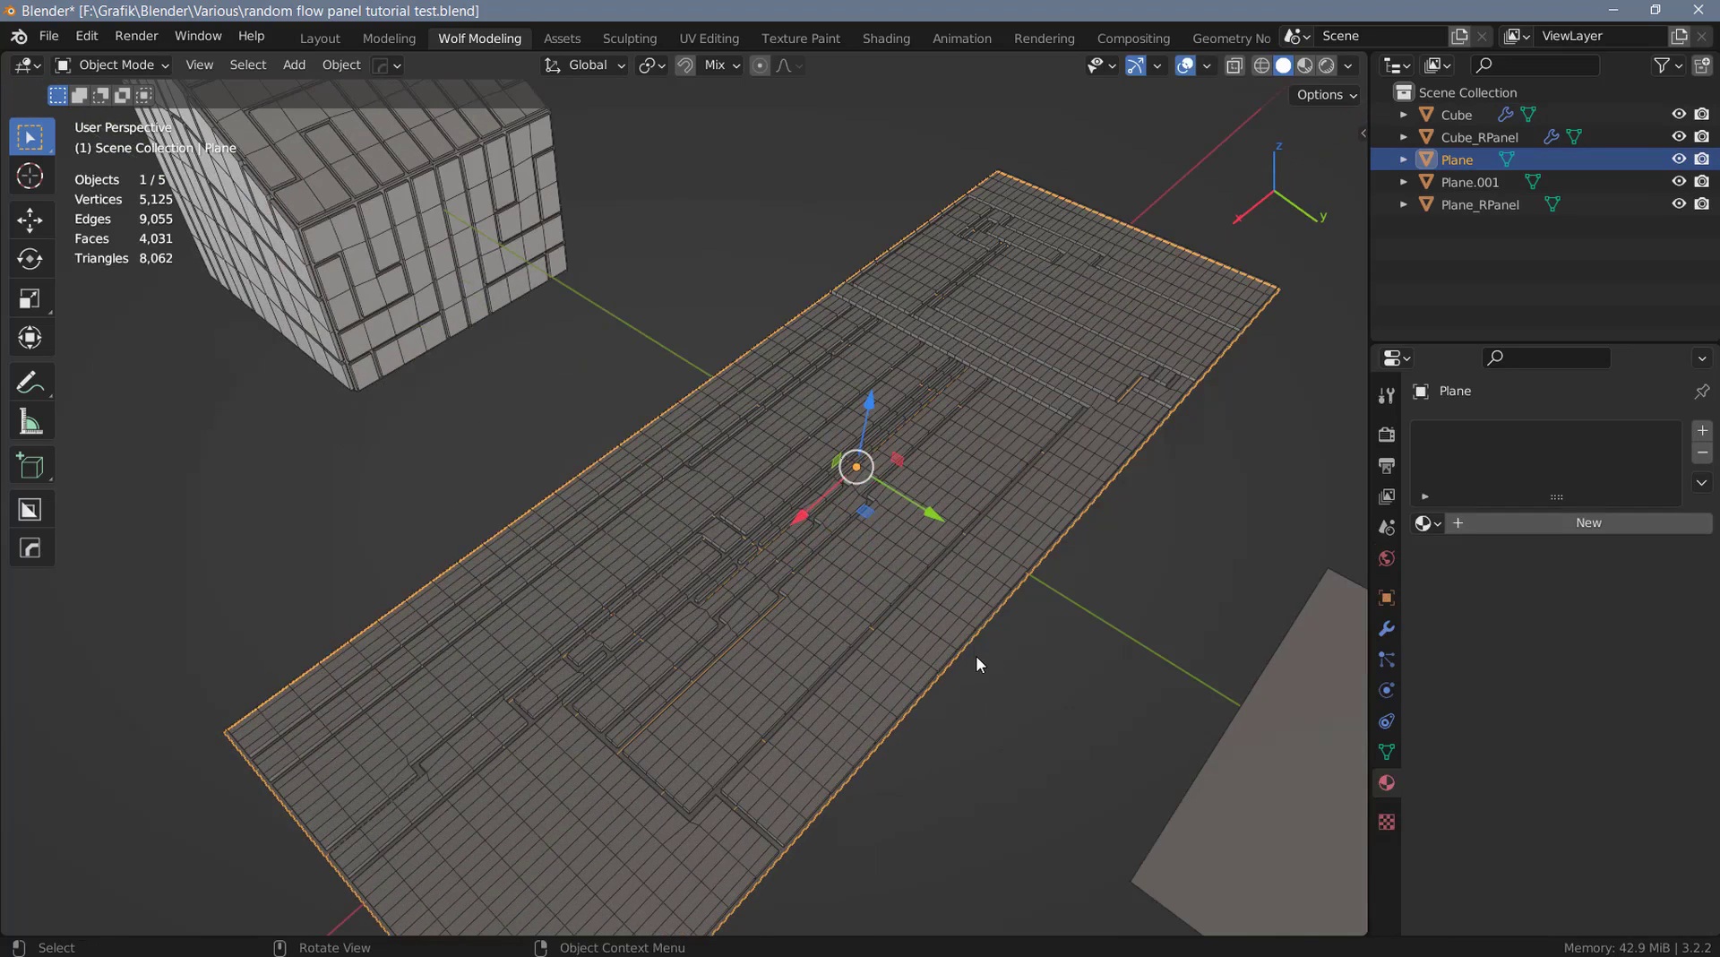
Try Limited Dissolve with a 5° max angle on the long plane's panels and switch it off again.
{"action": "key", "text": "F9"}
{"action": "left_click_drag", "start_coordinate": [1102, 340], "coordinate": [1102, 209]}
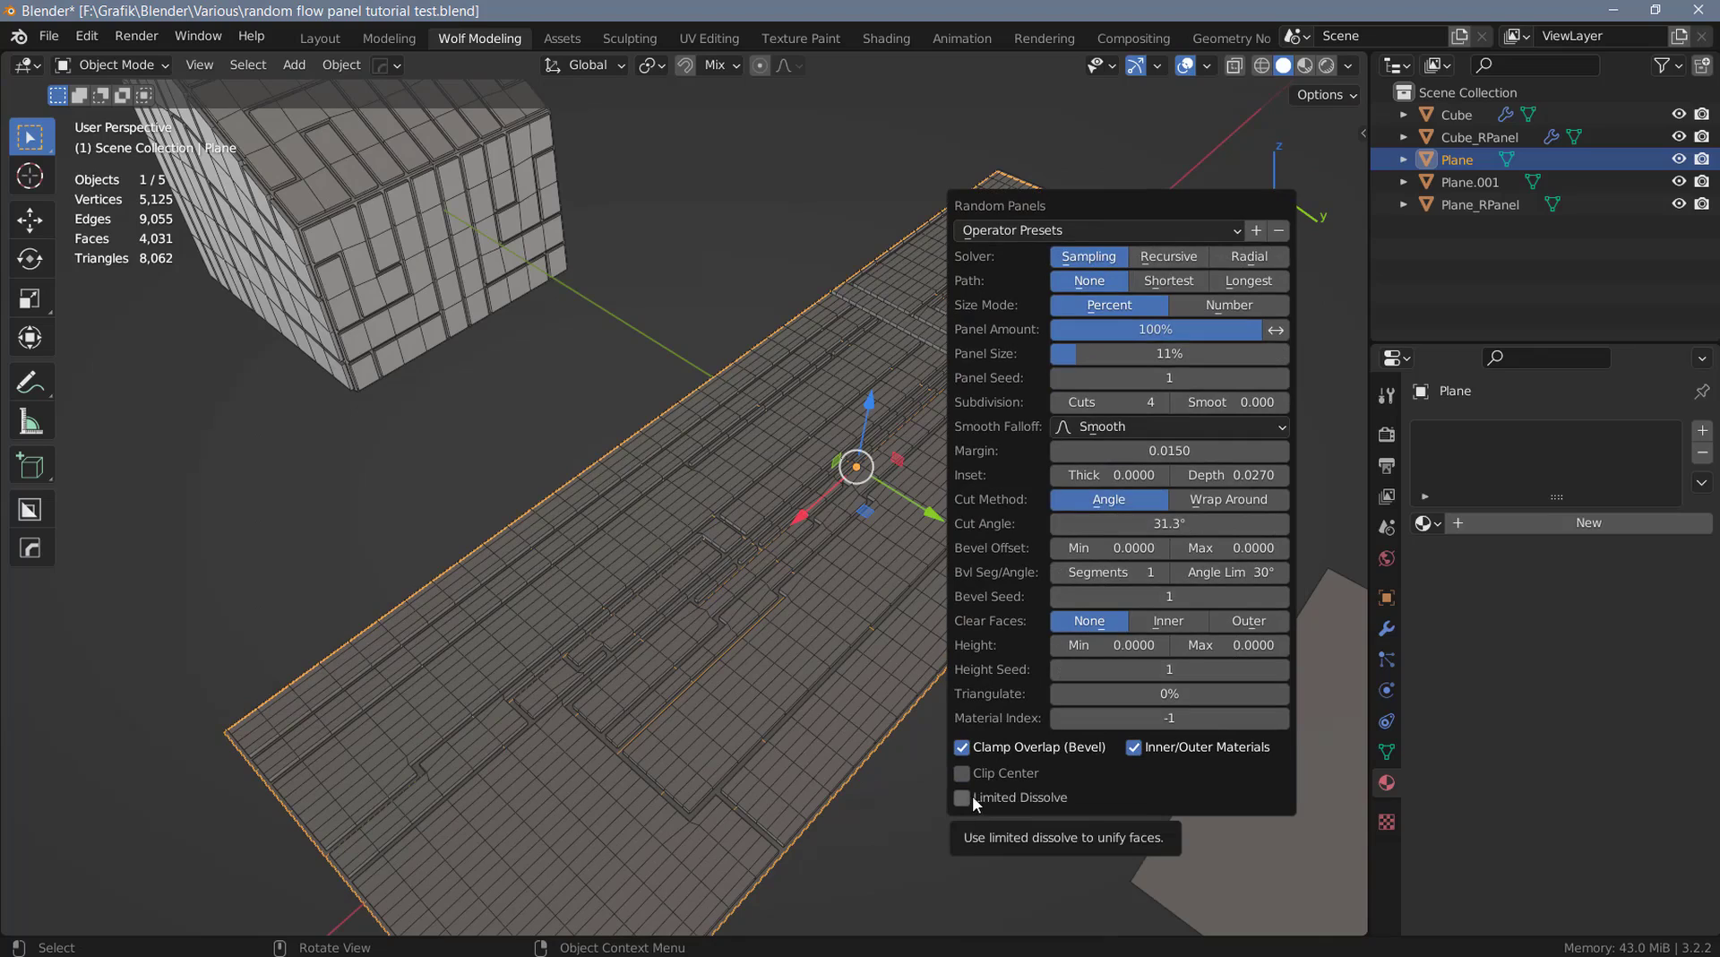
{"action": "left_click", "coordinate": [973, 796]}
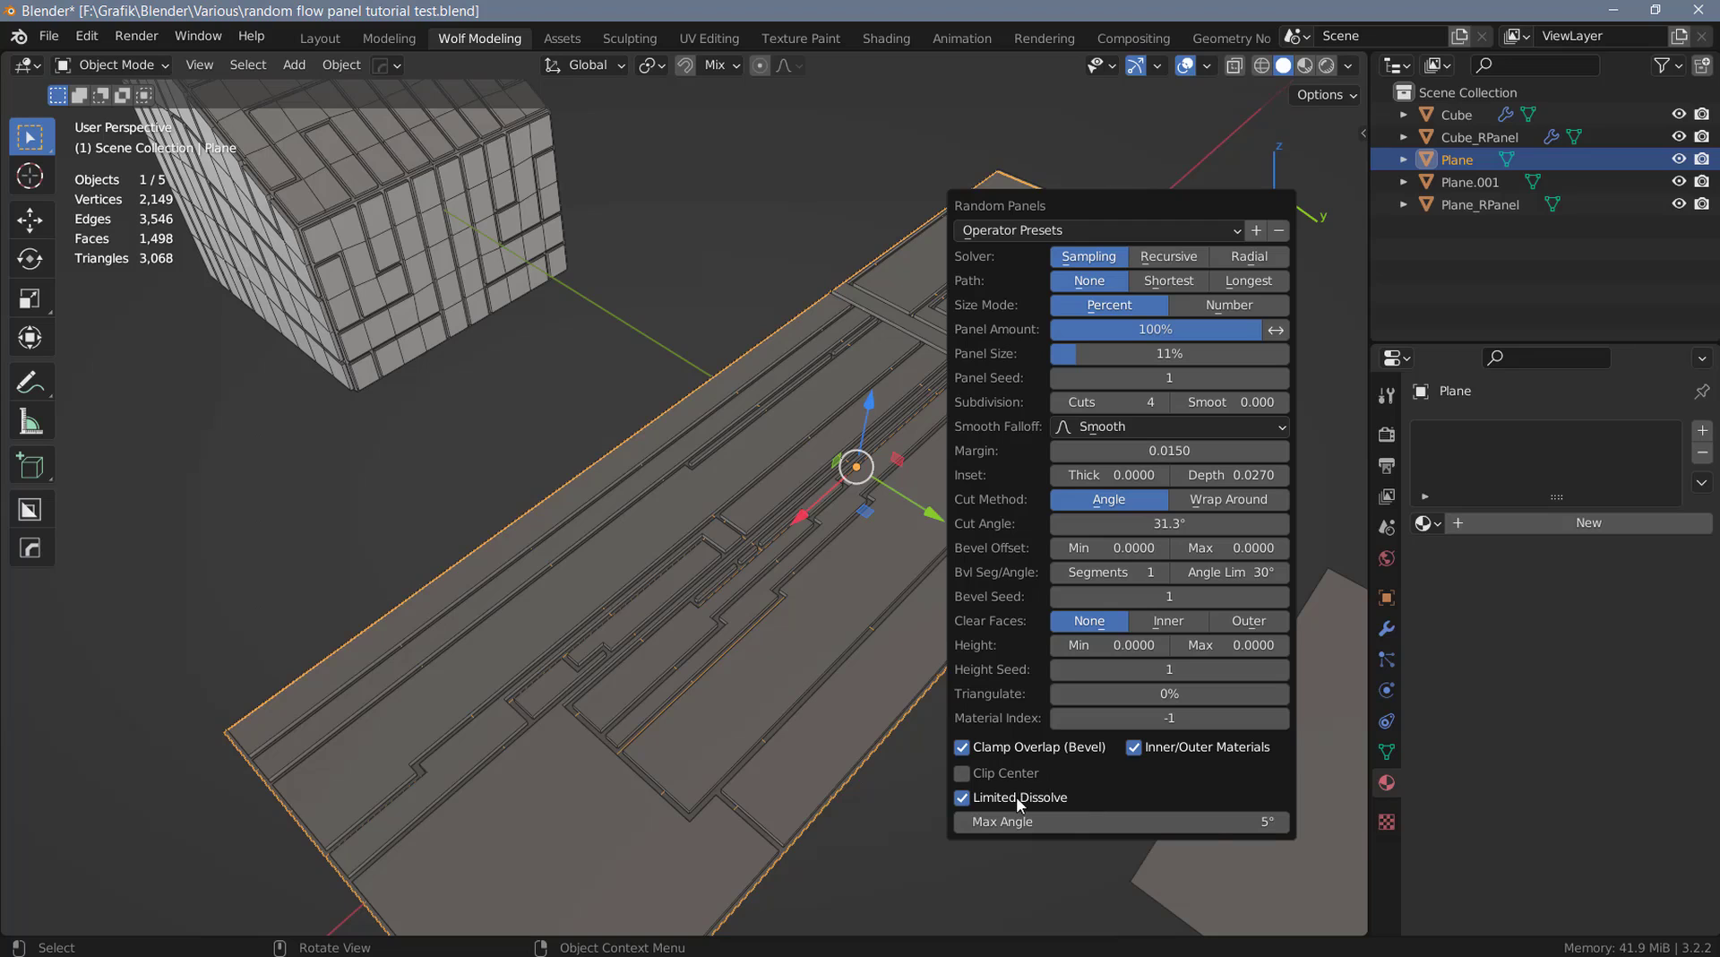
{"action": "left_click", "coordinate": [1016, 797]}
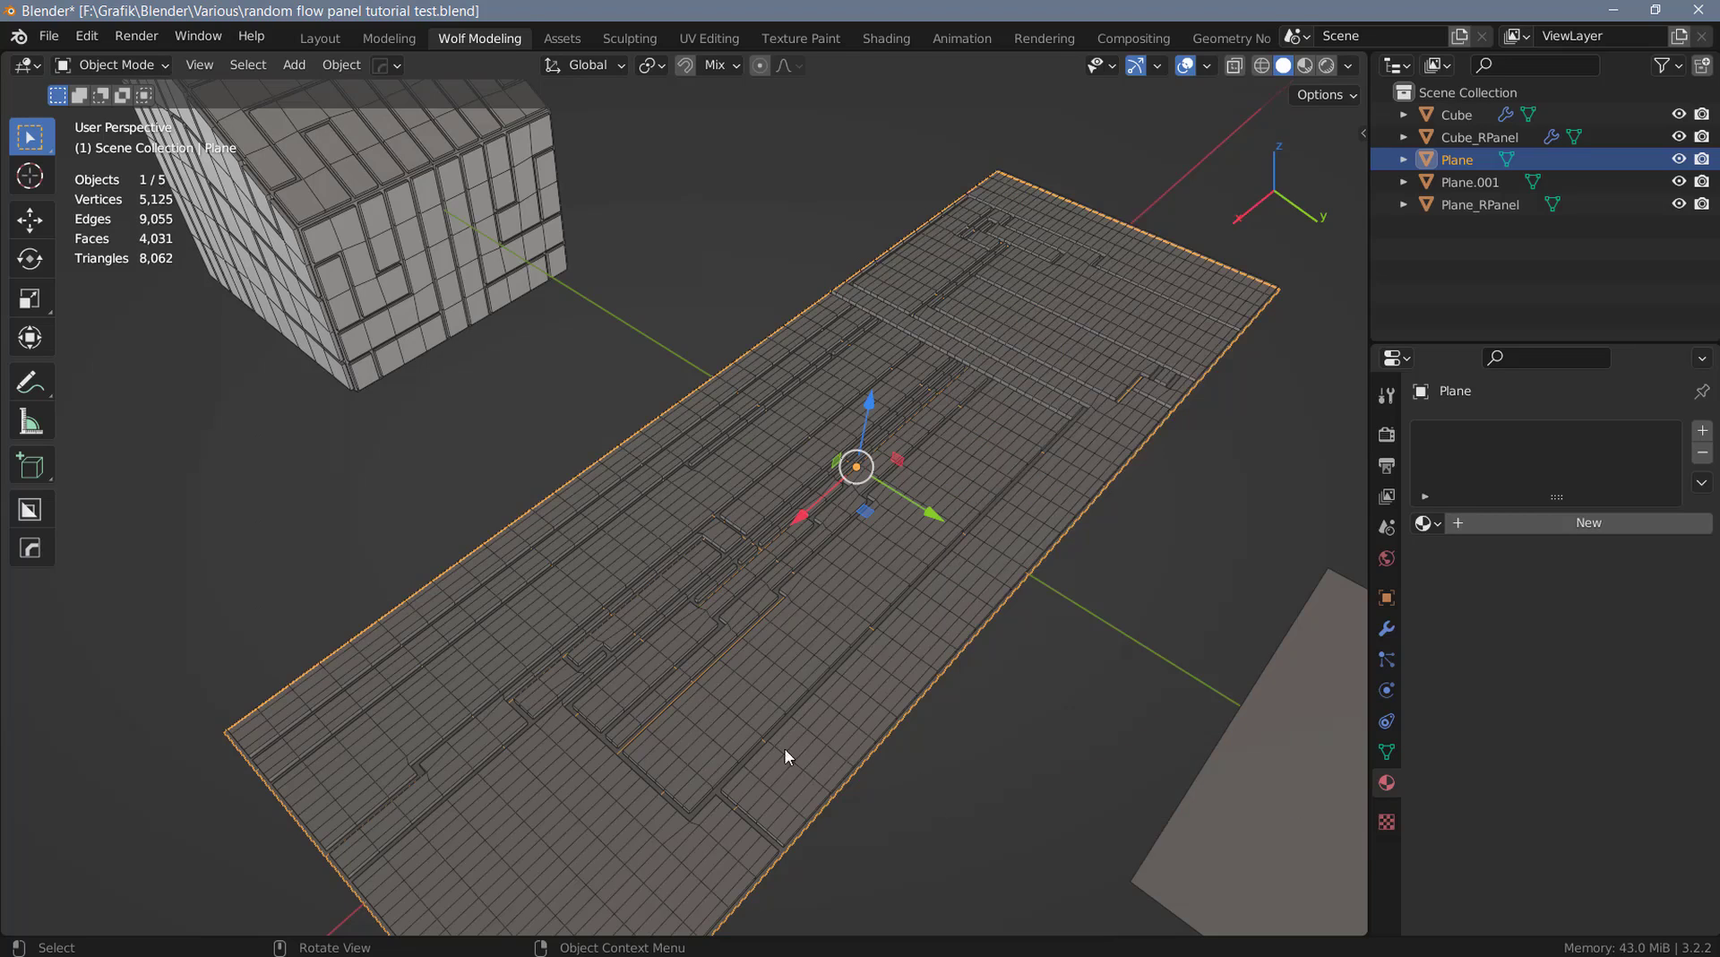
Run Random Flow's Clean Up on the long plane's panel object with Limited Dissolve at a 5° max angle.
{"action": "key", "text": "ctrl+z"}
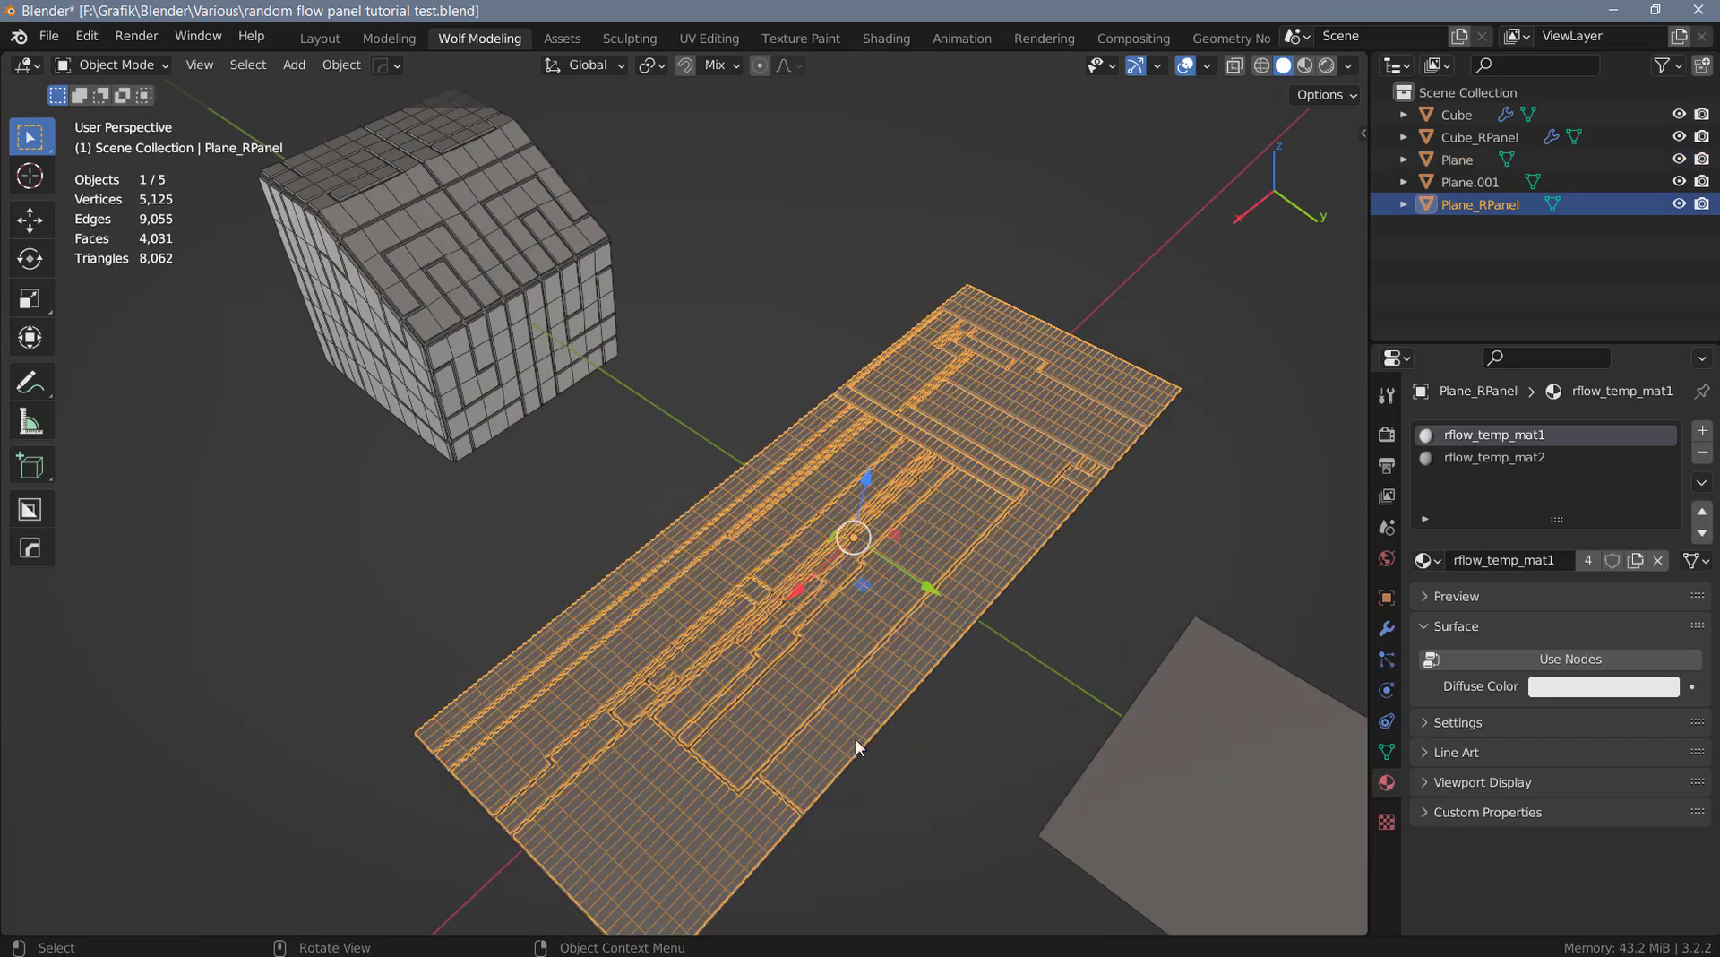
{"action": "scroll", "coordinate": [857, 733], "scroll_direction": "up", "scroll_amount": 2}
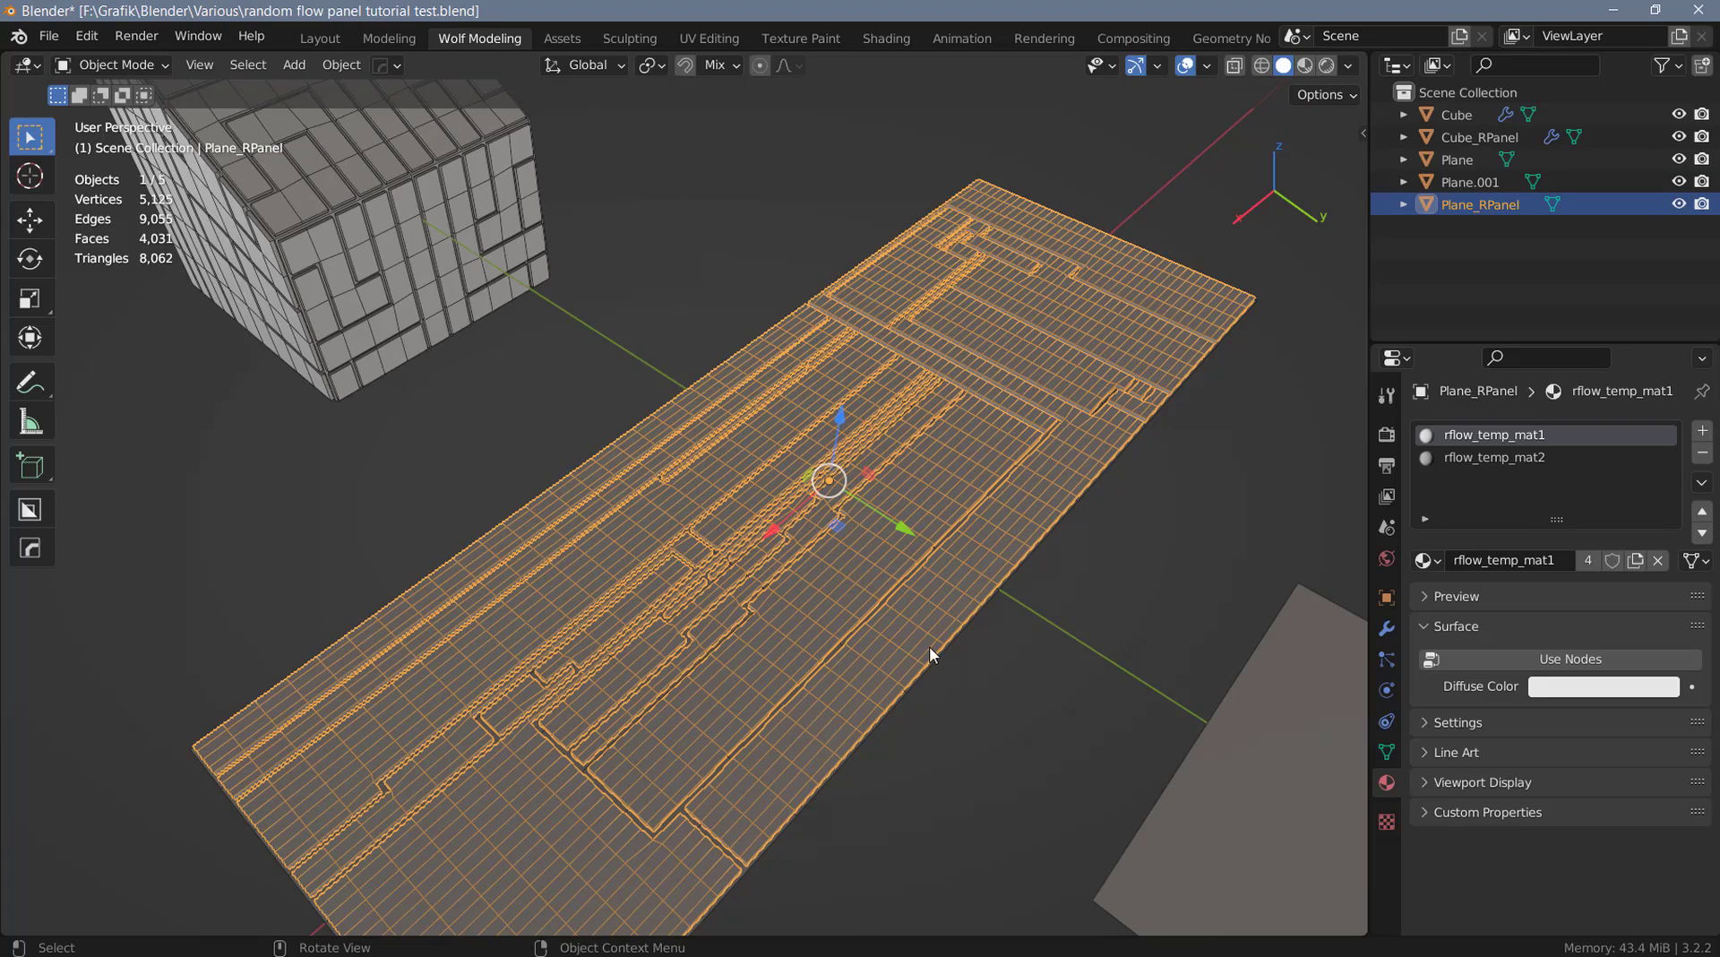
{"action": "key", "text": "shift+alt+f"}
{"action": "left_click_drag", "start_coordinate": [910, 508], "coordinate": [1075, 342]}
{"action": "mouse_move", "coordinate": [999, 717]}
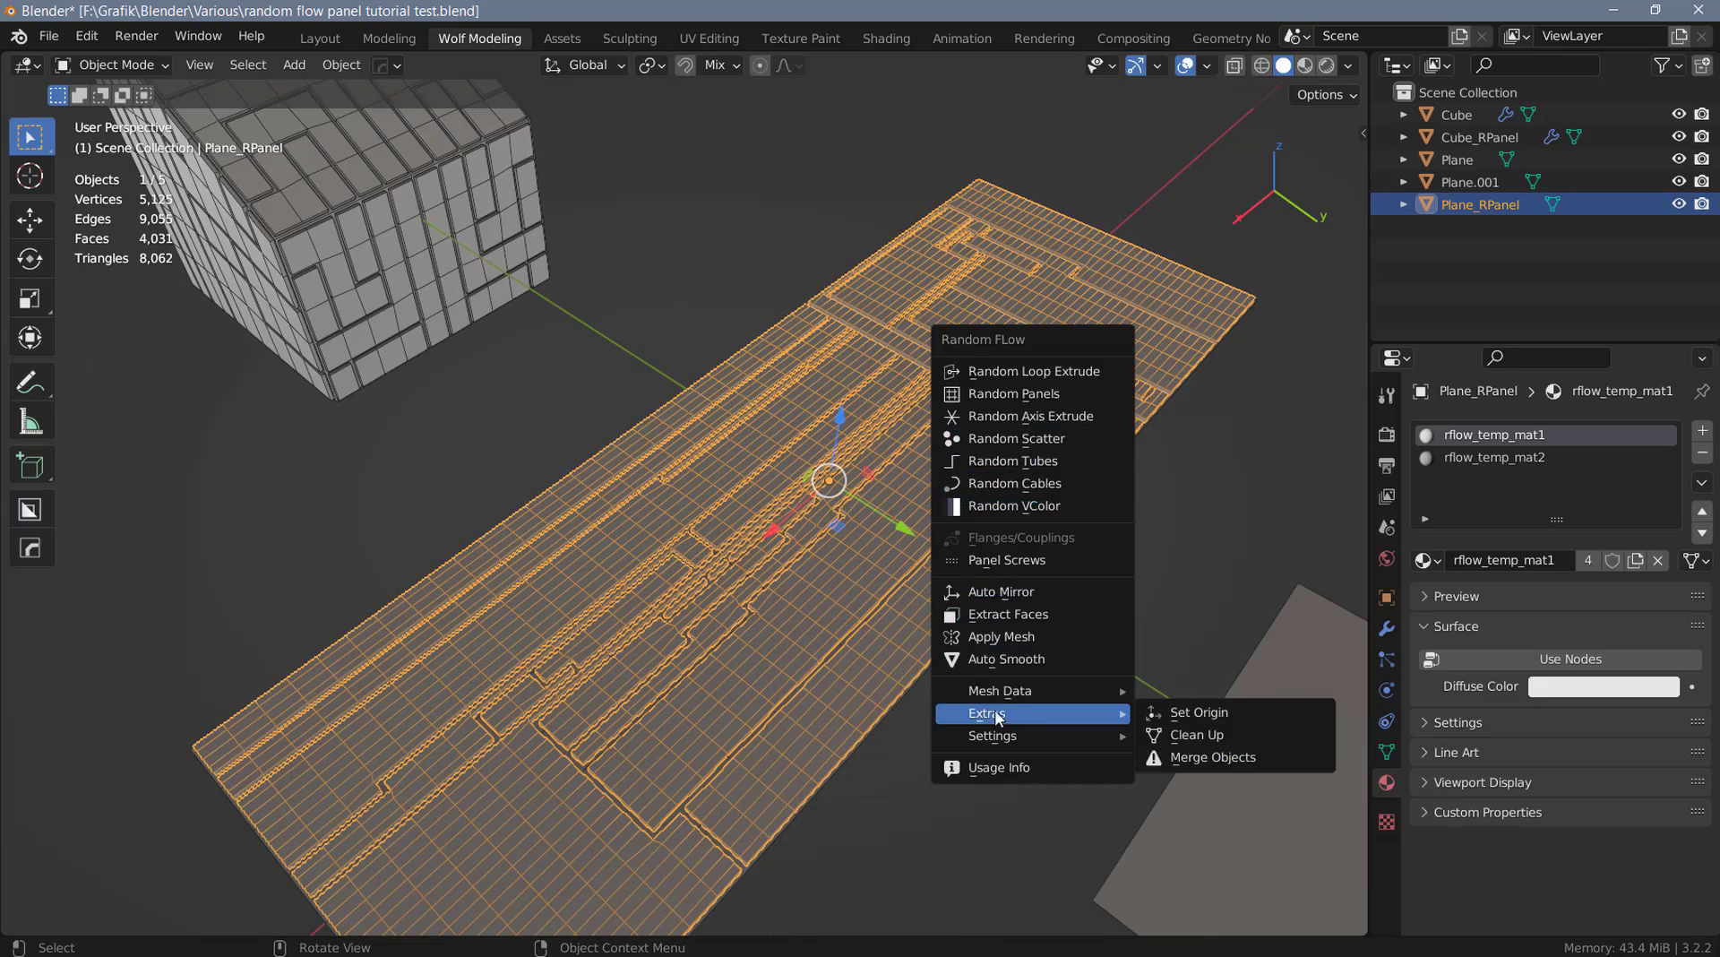
{"action": "left_click", "coordinate": [1179, 736]}
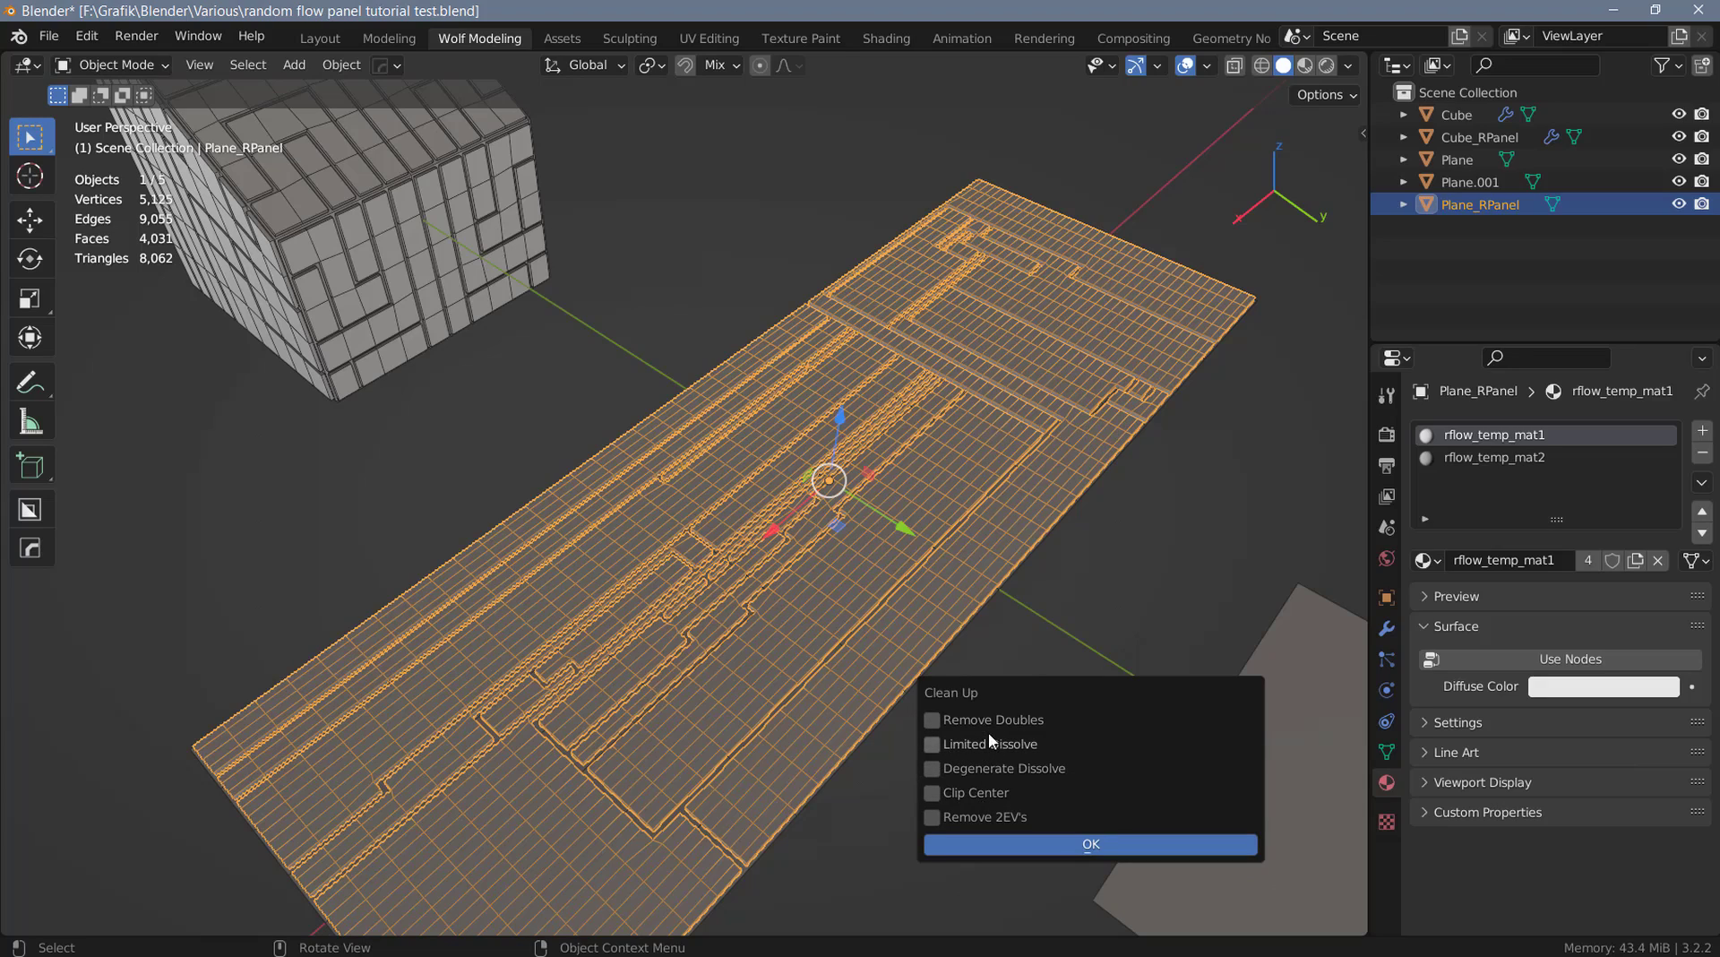
{"action": "left_click", "coordinate": [988, 744]}
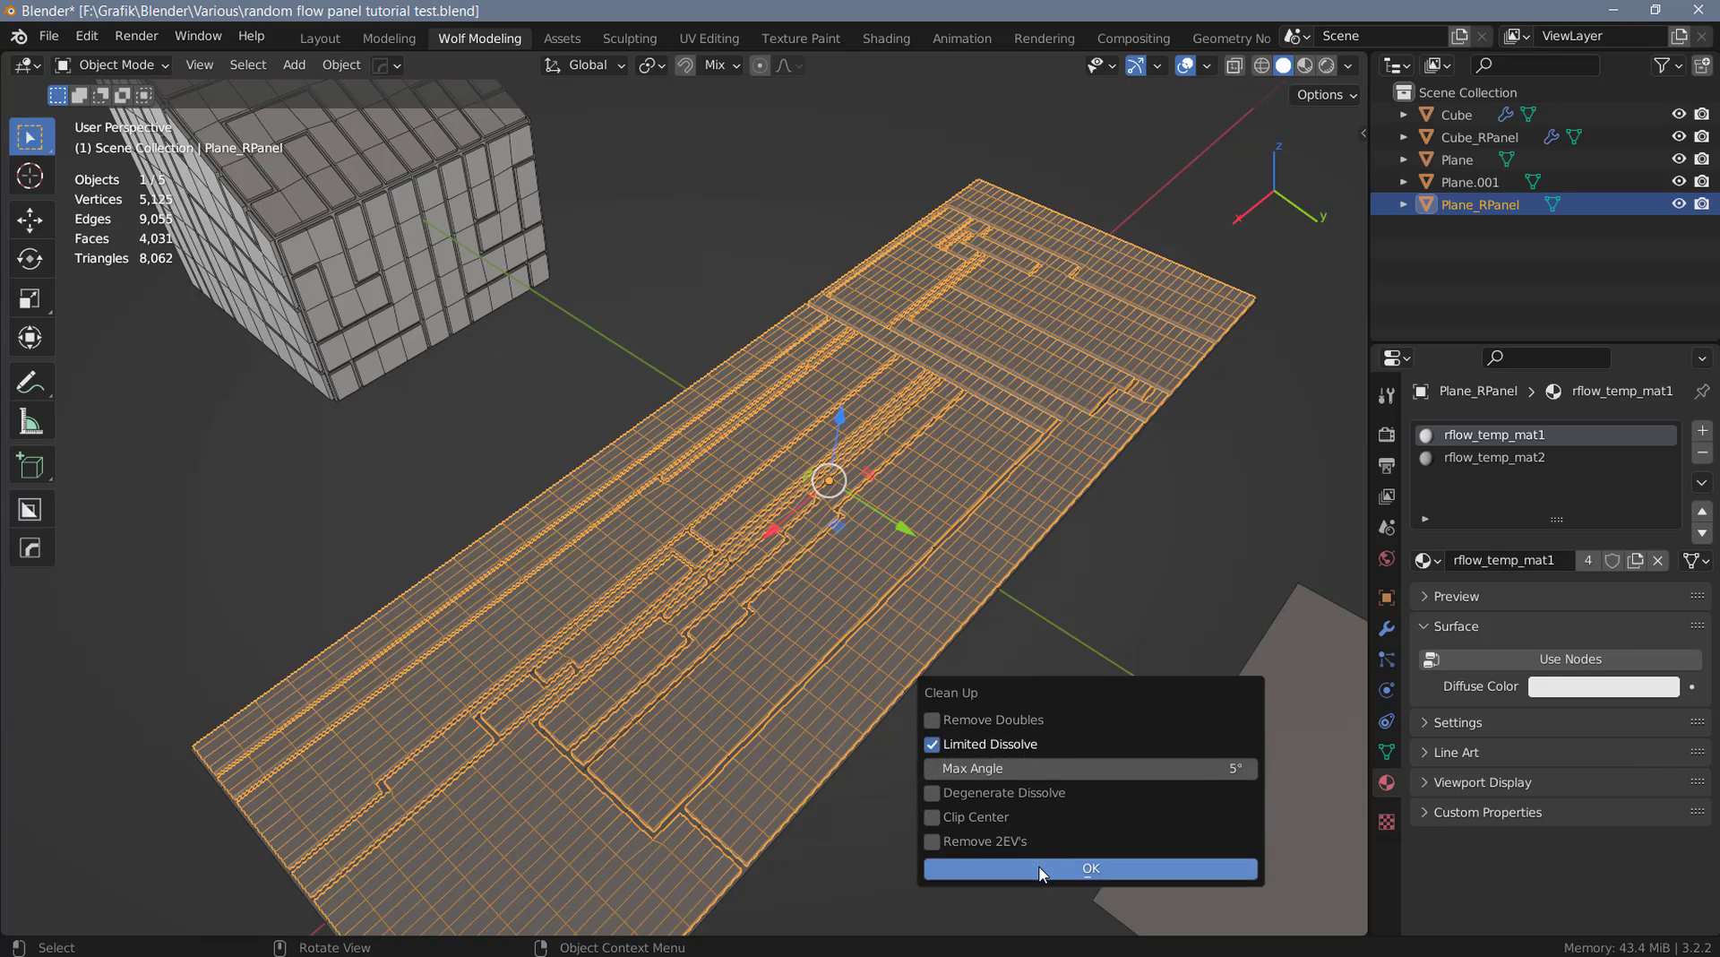
{"action": "left_click", "coordinate": [1039, 868]}
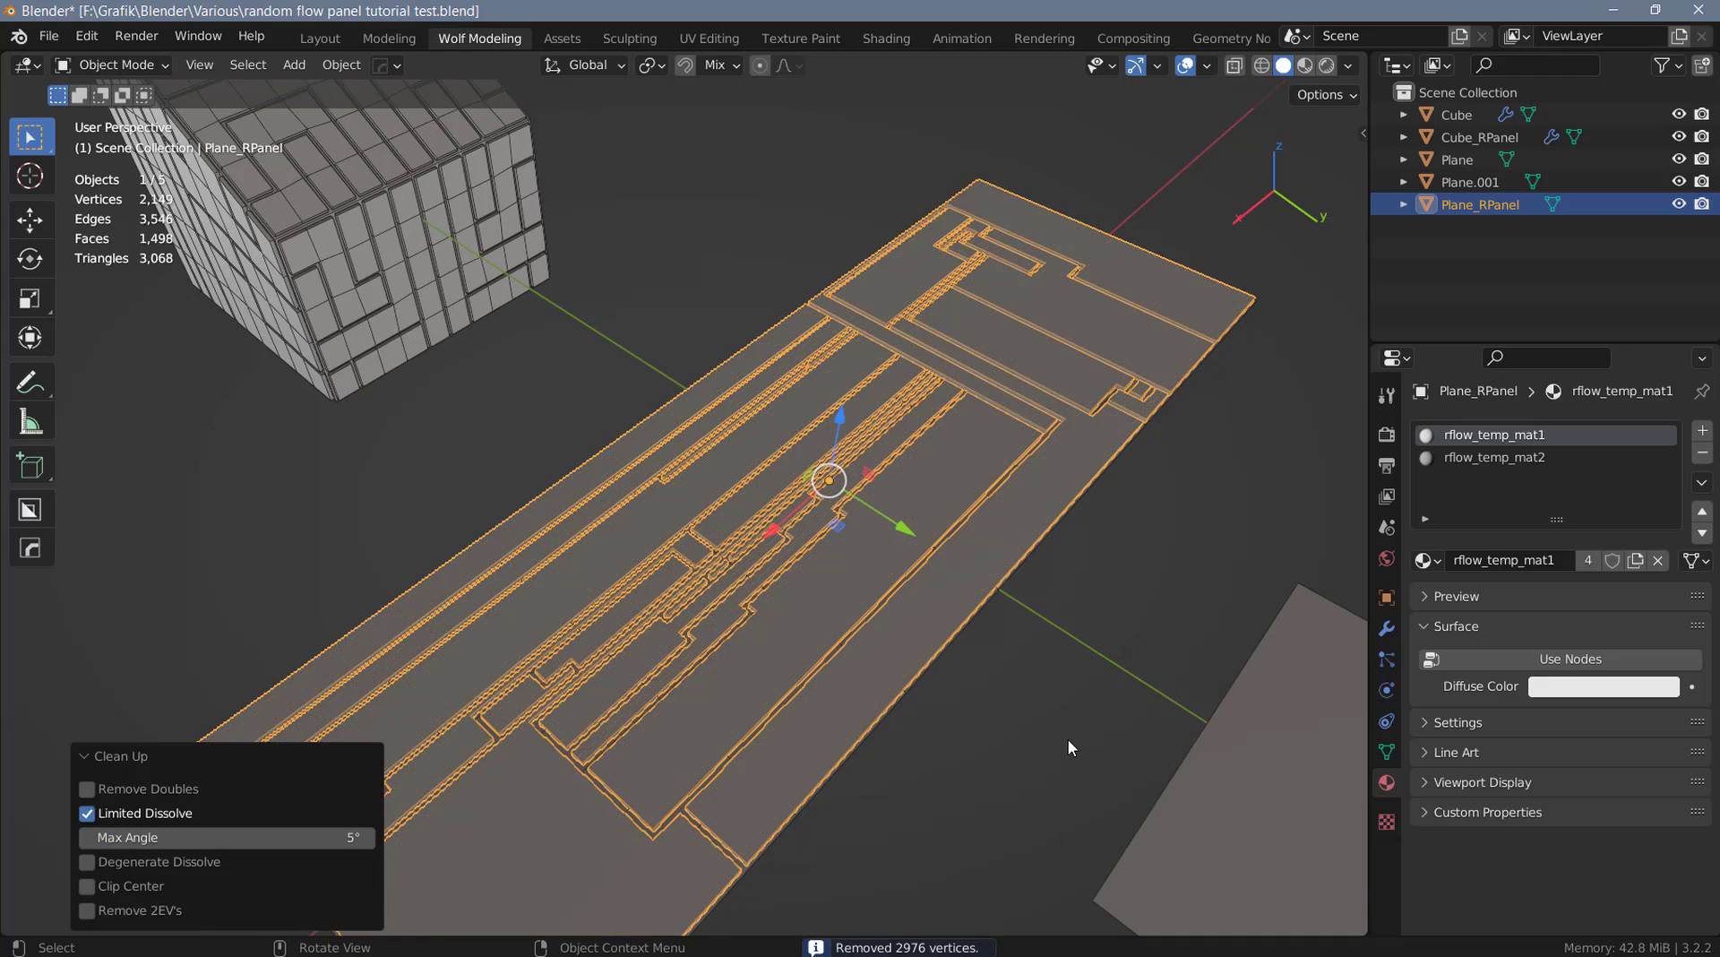
Toggle Clip Center on and off in the Clean Up settings and disable Limited Dissolve.
{"action": "key", "text": "F9"}
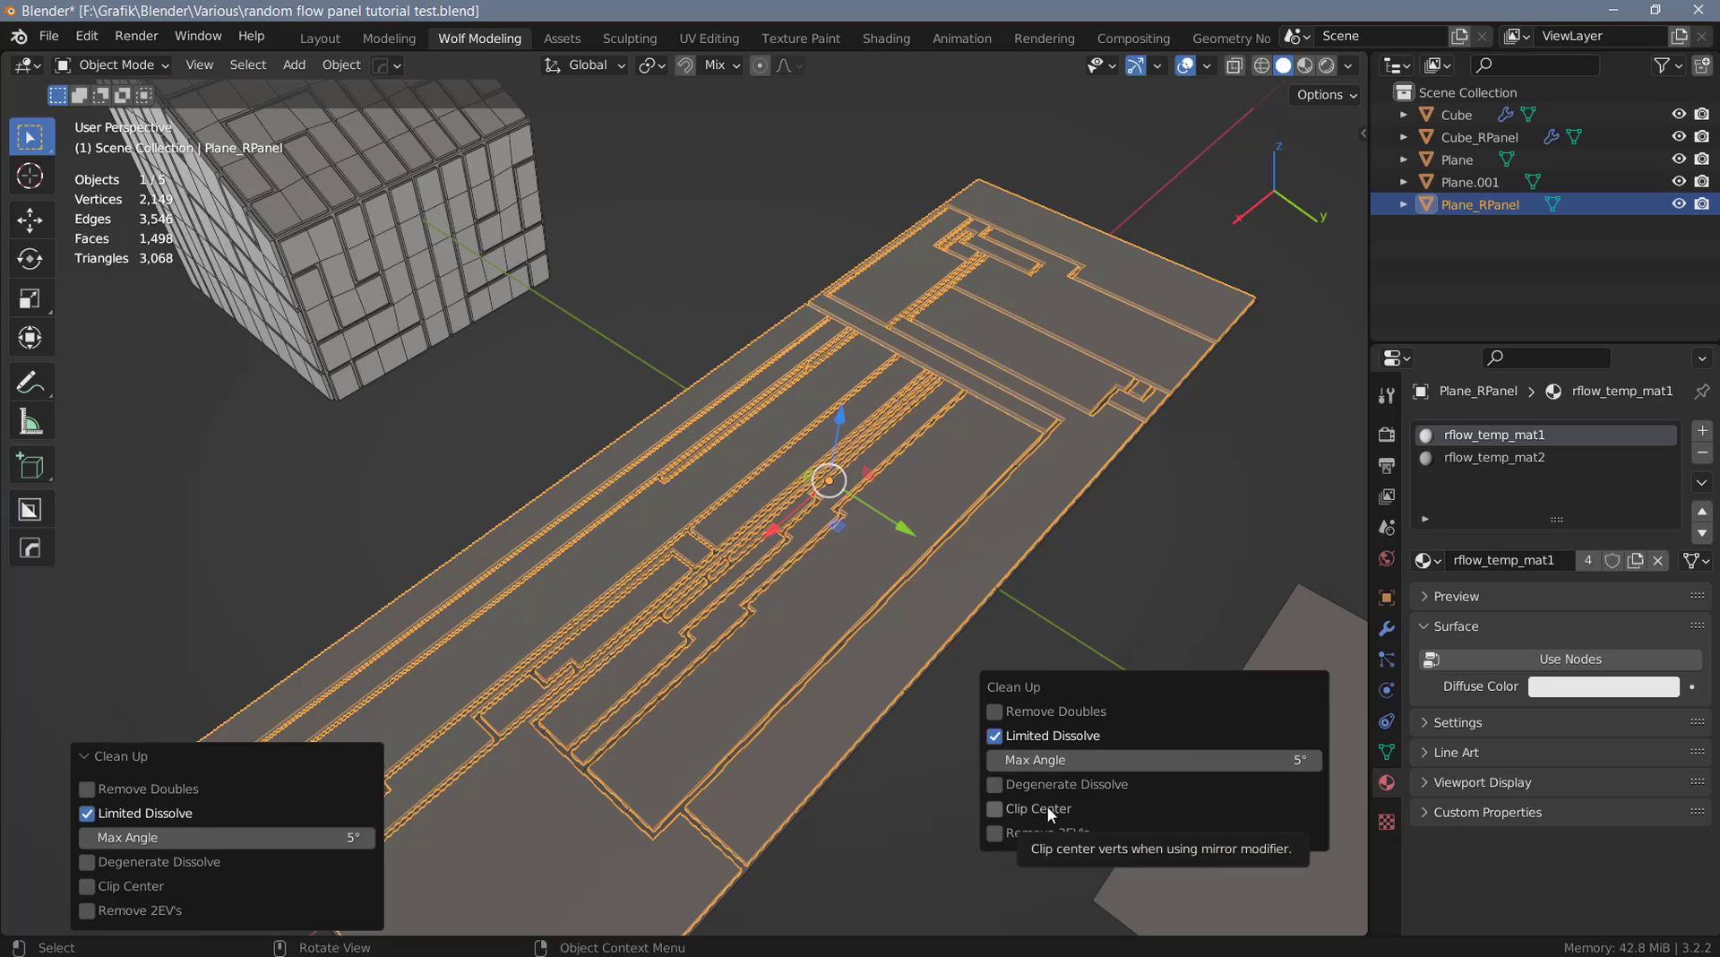
{"action": "left_click", "coordinate": [1047, 807]}
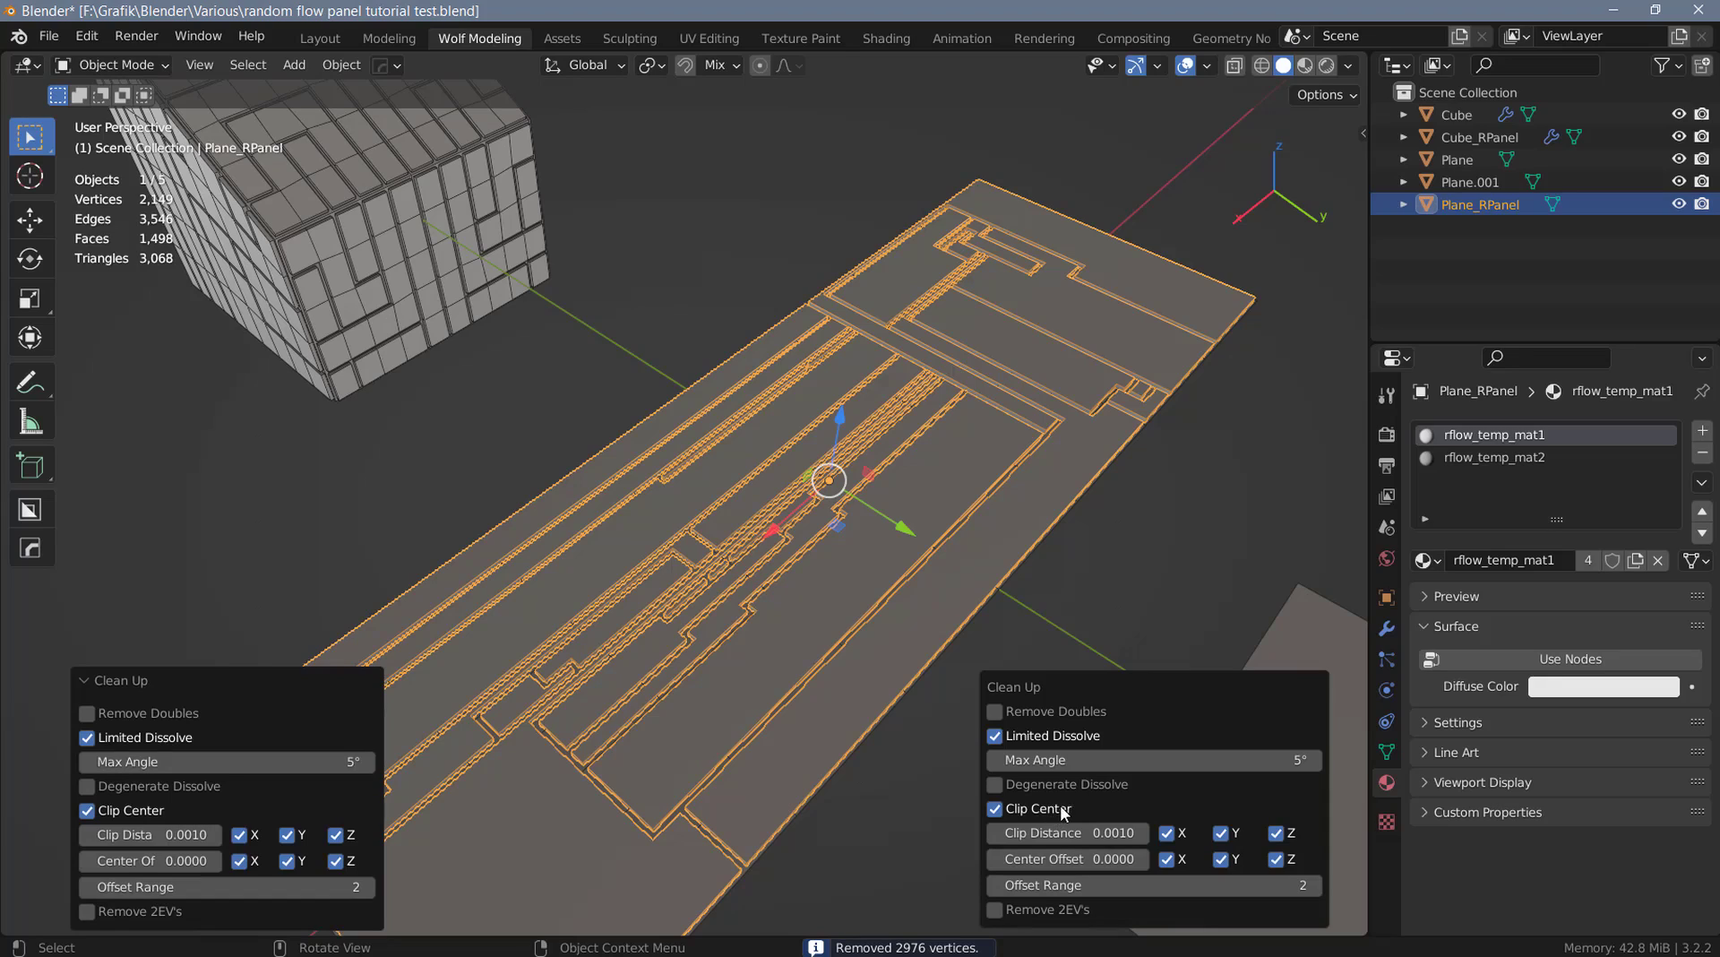
{"action": "left_click", "coordinate": [1012, 808]}
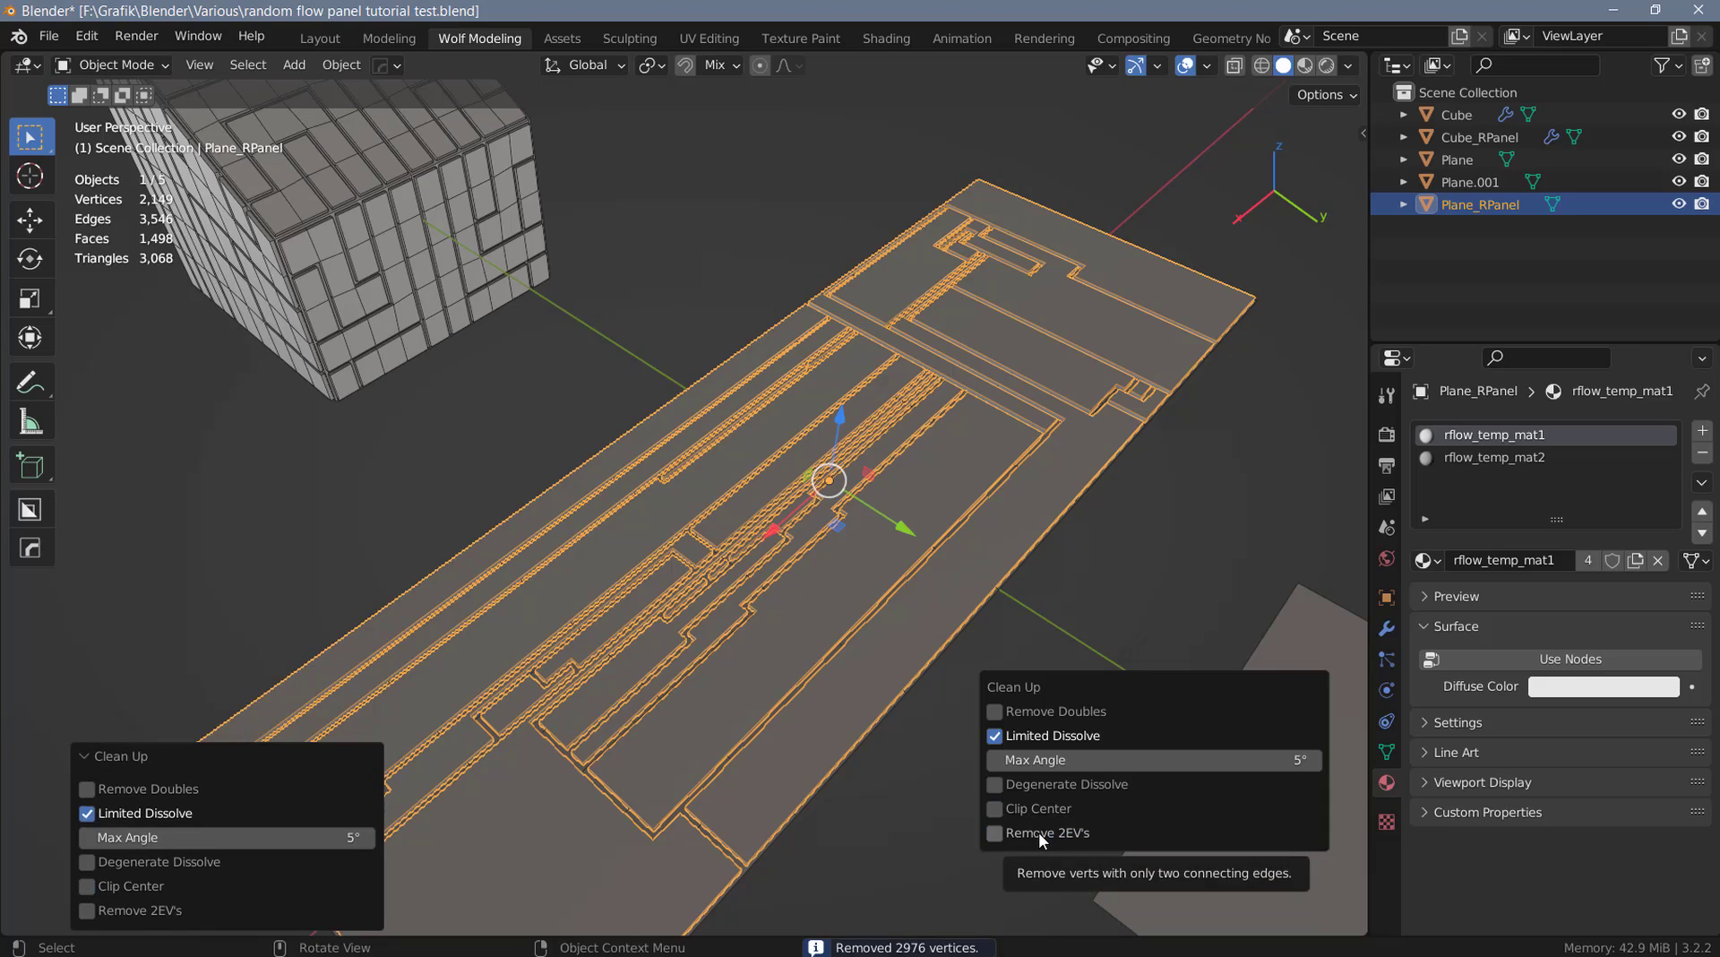
{"action": "left_click", "coordinate": [996, 736]}
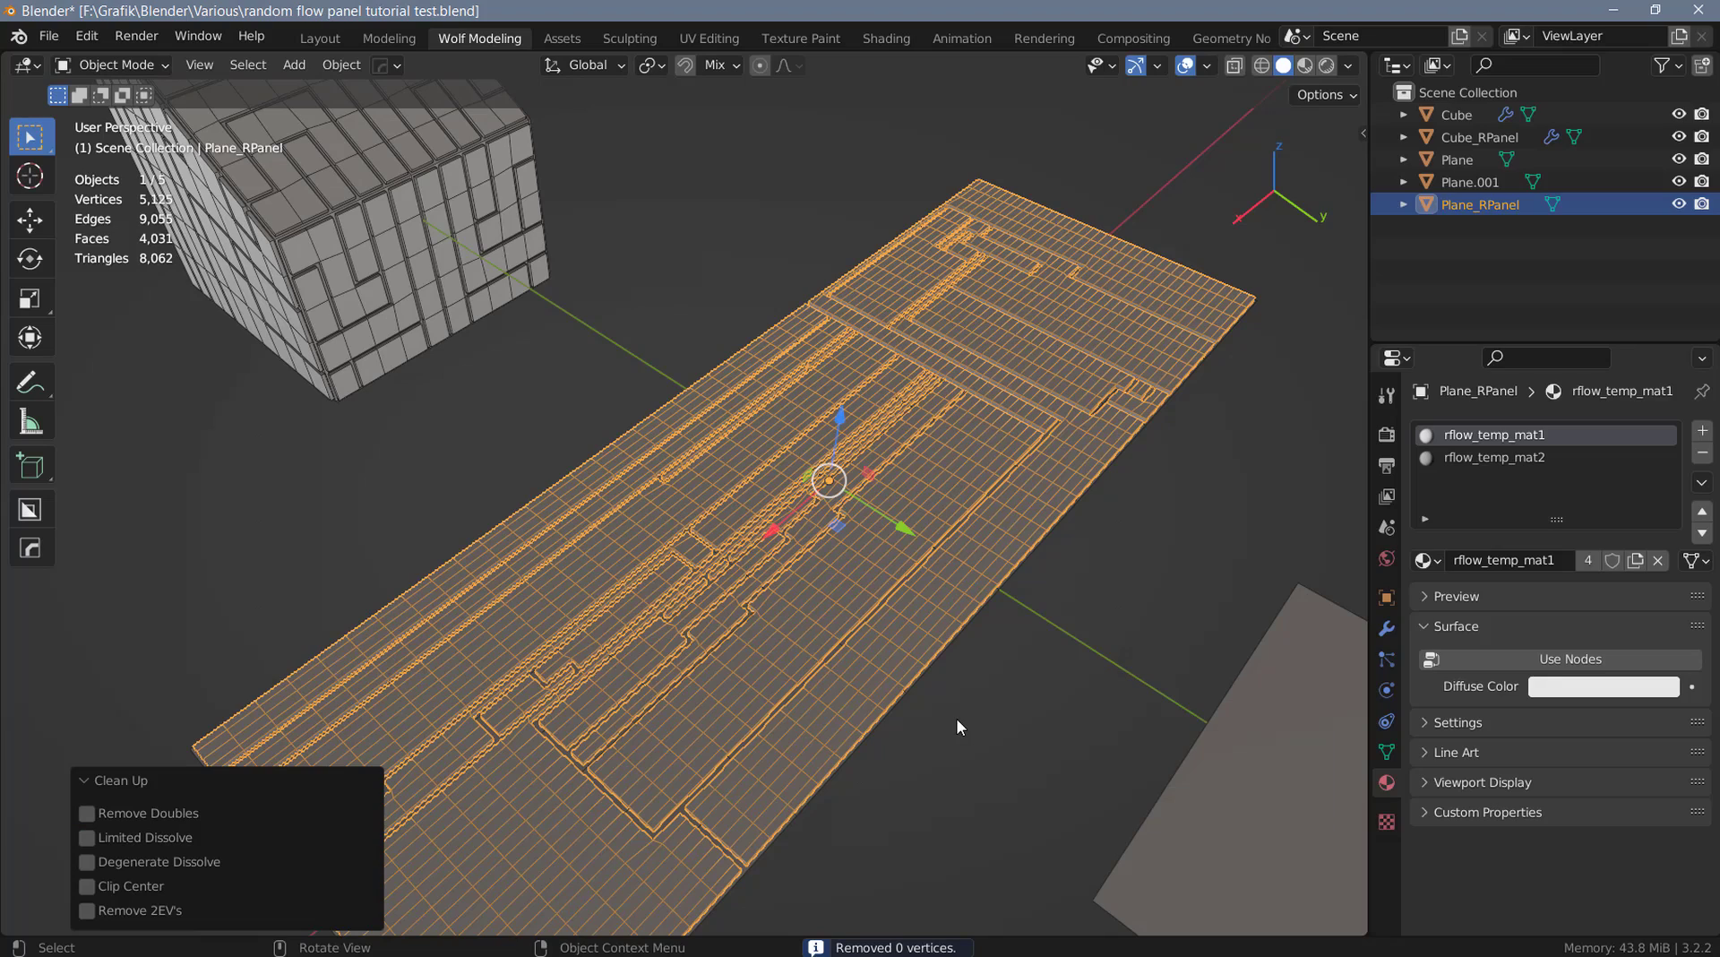
Add a 200 cm cube mesh at the world origin of the empty scene.
{"action": "scroll", "coordinate": [988, 732], "scroll_direction": "down", "scroll_amount": 2}
{"action": "scroll", "coordinate": [865, 658], "scroll_direction": "down", "scroll_amount": 4}
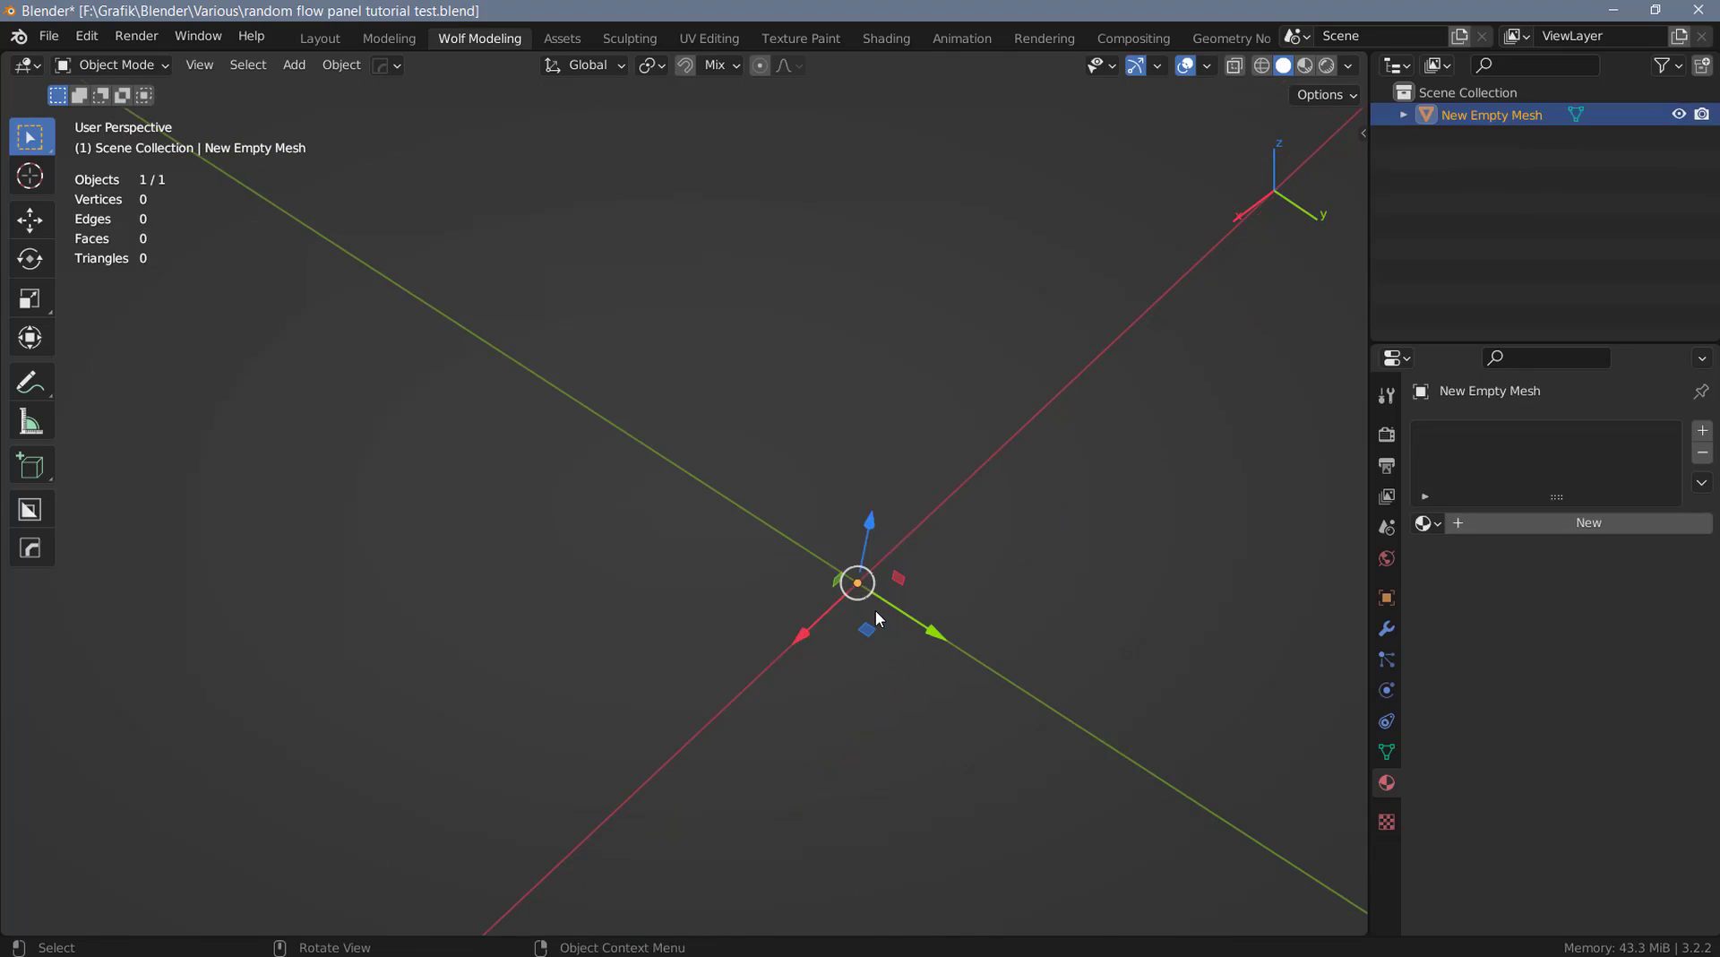
{"action": "key", "text": "shift+a"}
{"action": "mouse_move", "coordinate": [803, 503]}
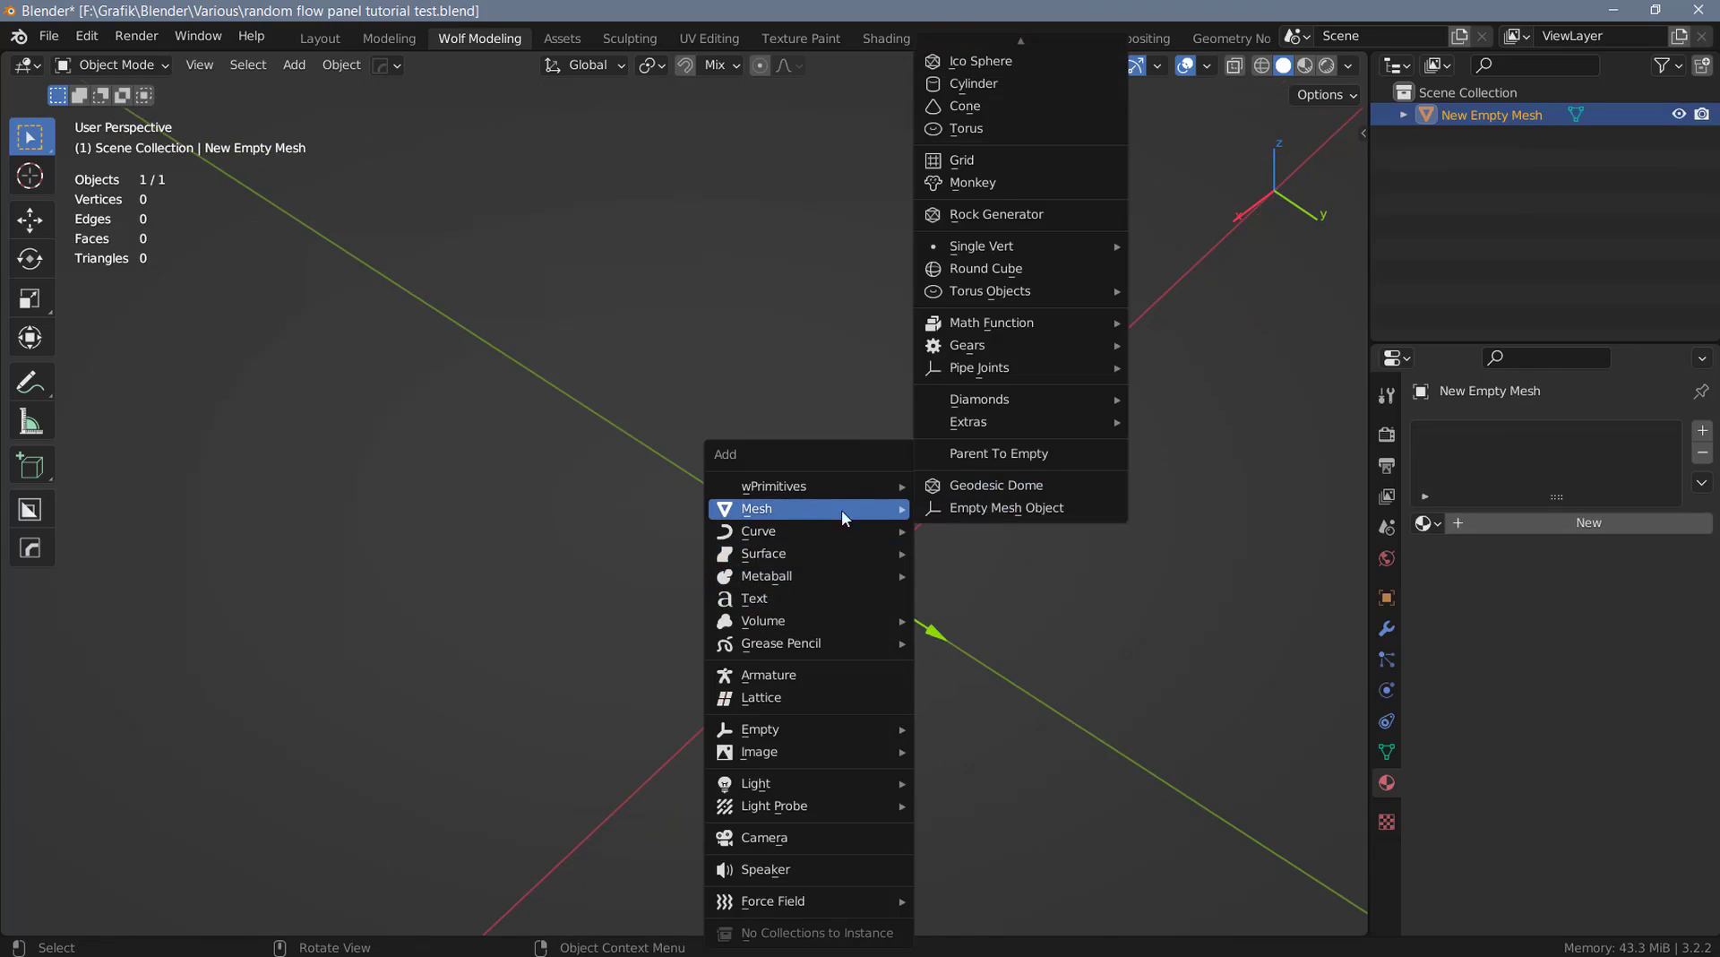
{"action": "key", "text": "c"}
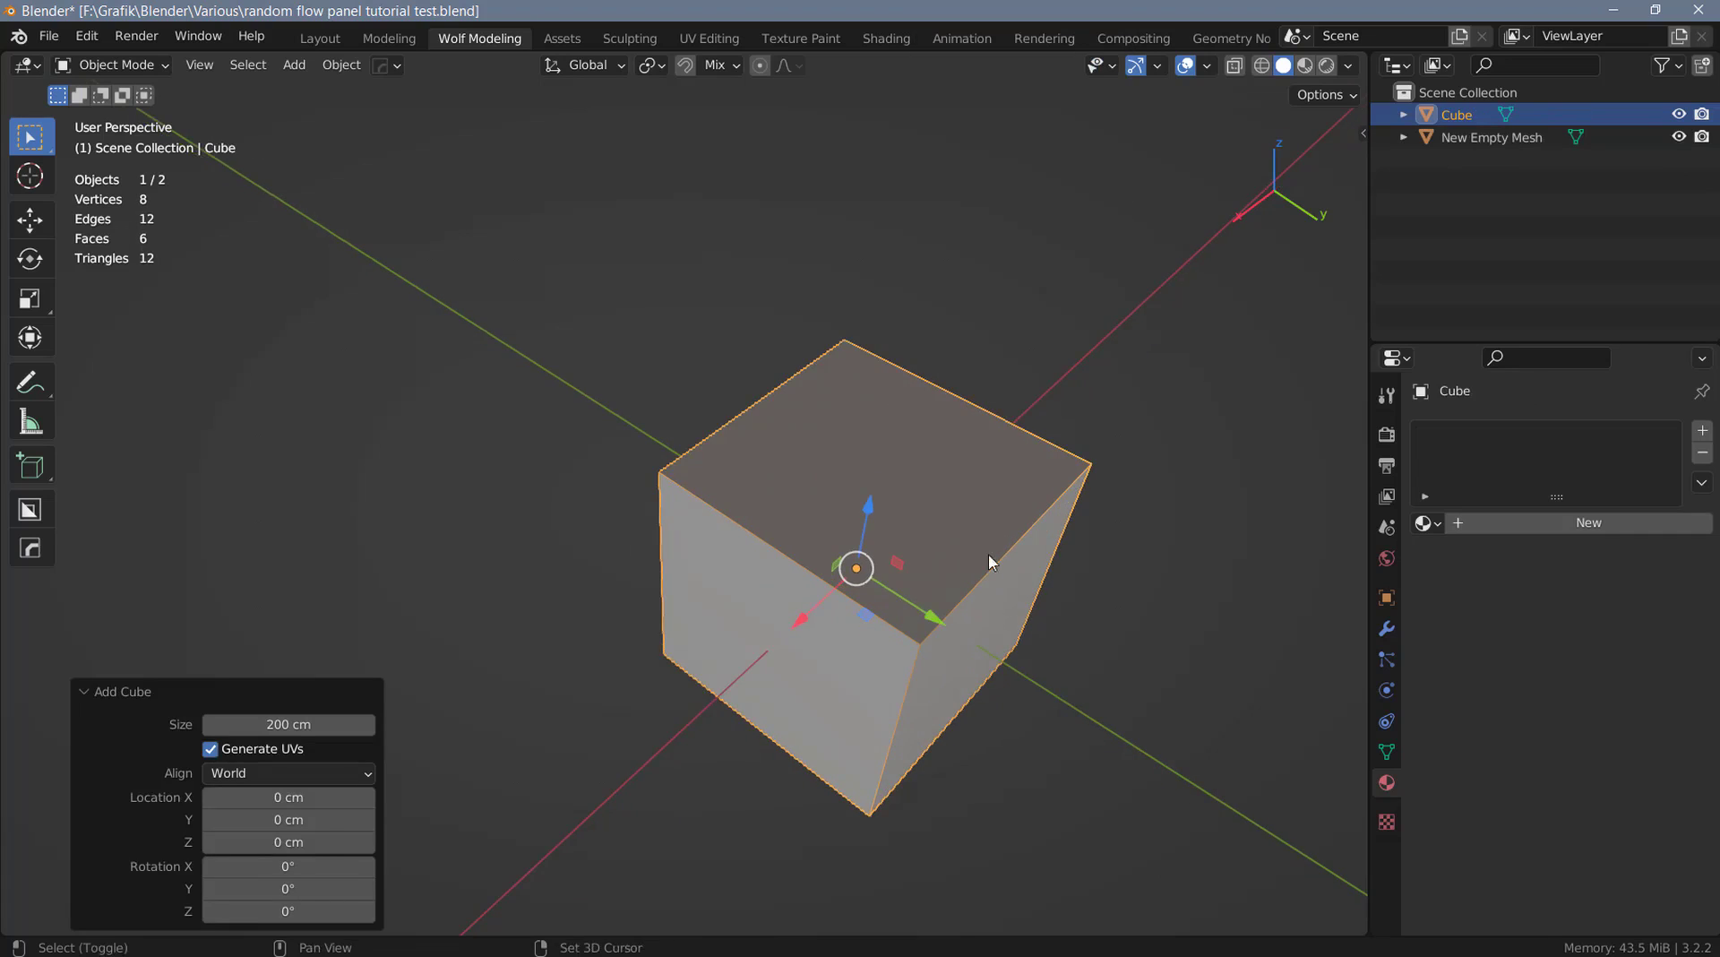
{"action": "middle_click_drag", "start_coordinate": [1001, 573], "coordinate": [930, 498], "text": "shift"}
Subdivide the whole cube in Edit Mode with one cut three times, giving each face an 8 × 8 grid.
{"action": "key", "text": "Tab"}
{"action": "right_click", "coordinate": [929, 499]}
{"action": "left_click", "coordinate": [939, 524]}
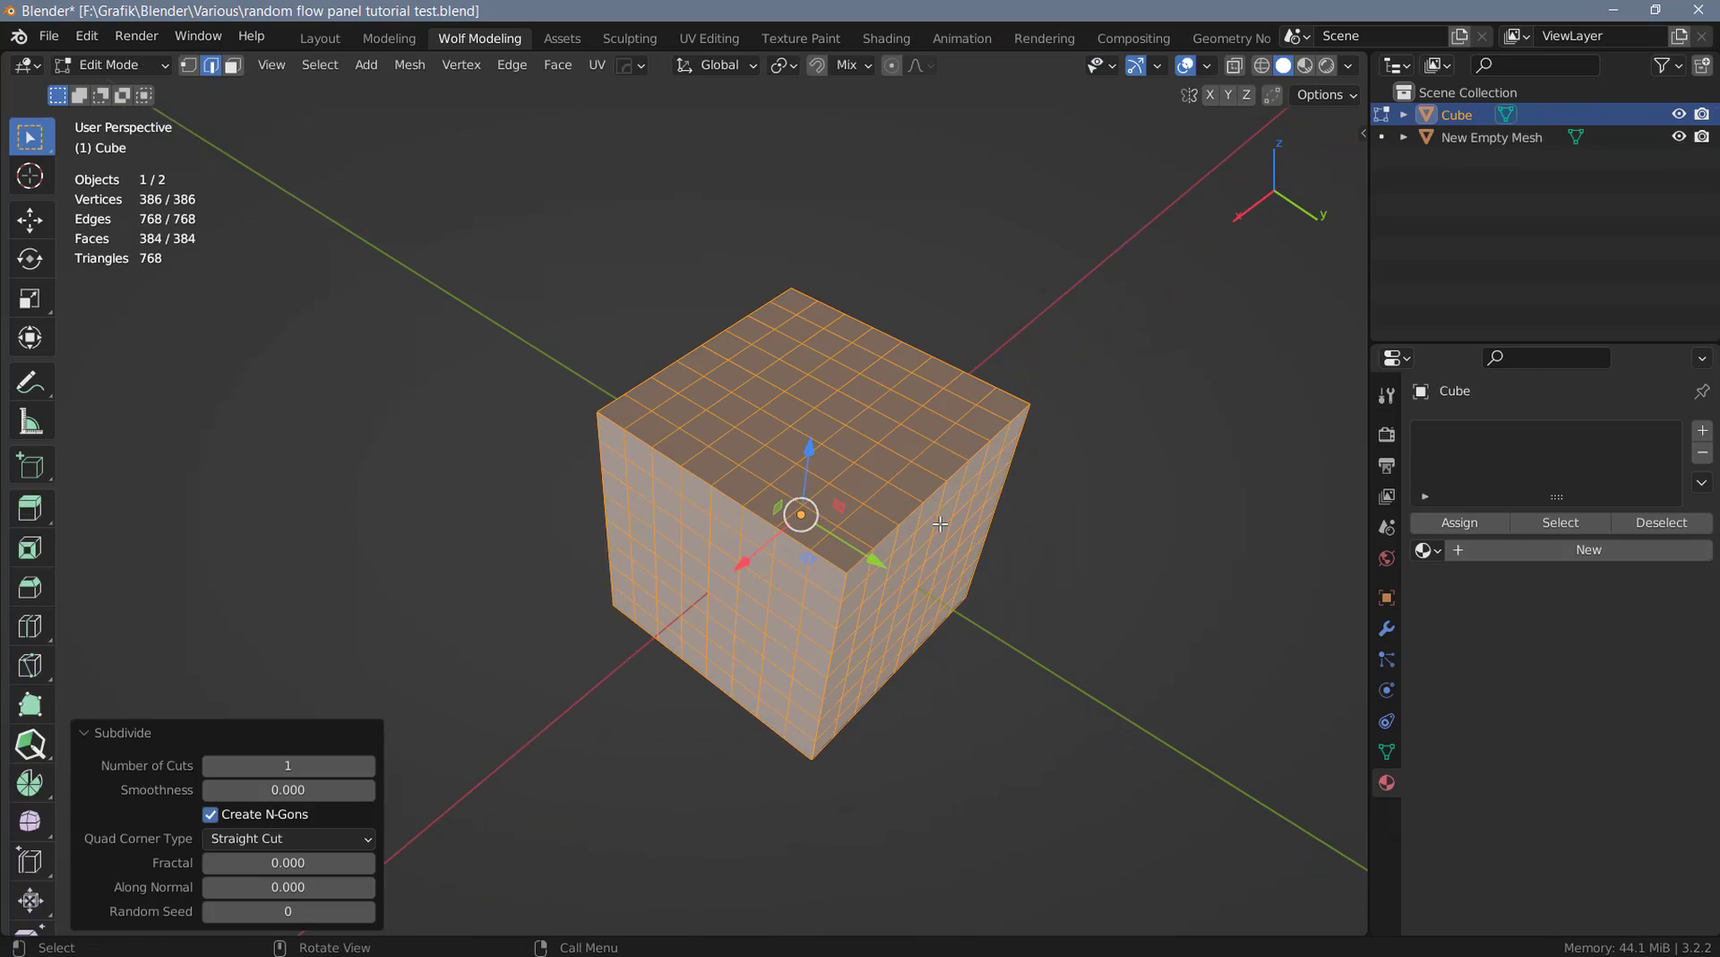
Show the subdivided cube's modifier properties and return to Object Mode.
{"action": "middle_click_drag", "start_coordinate": [940, 560], "coordinate": [890, 544]}
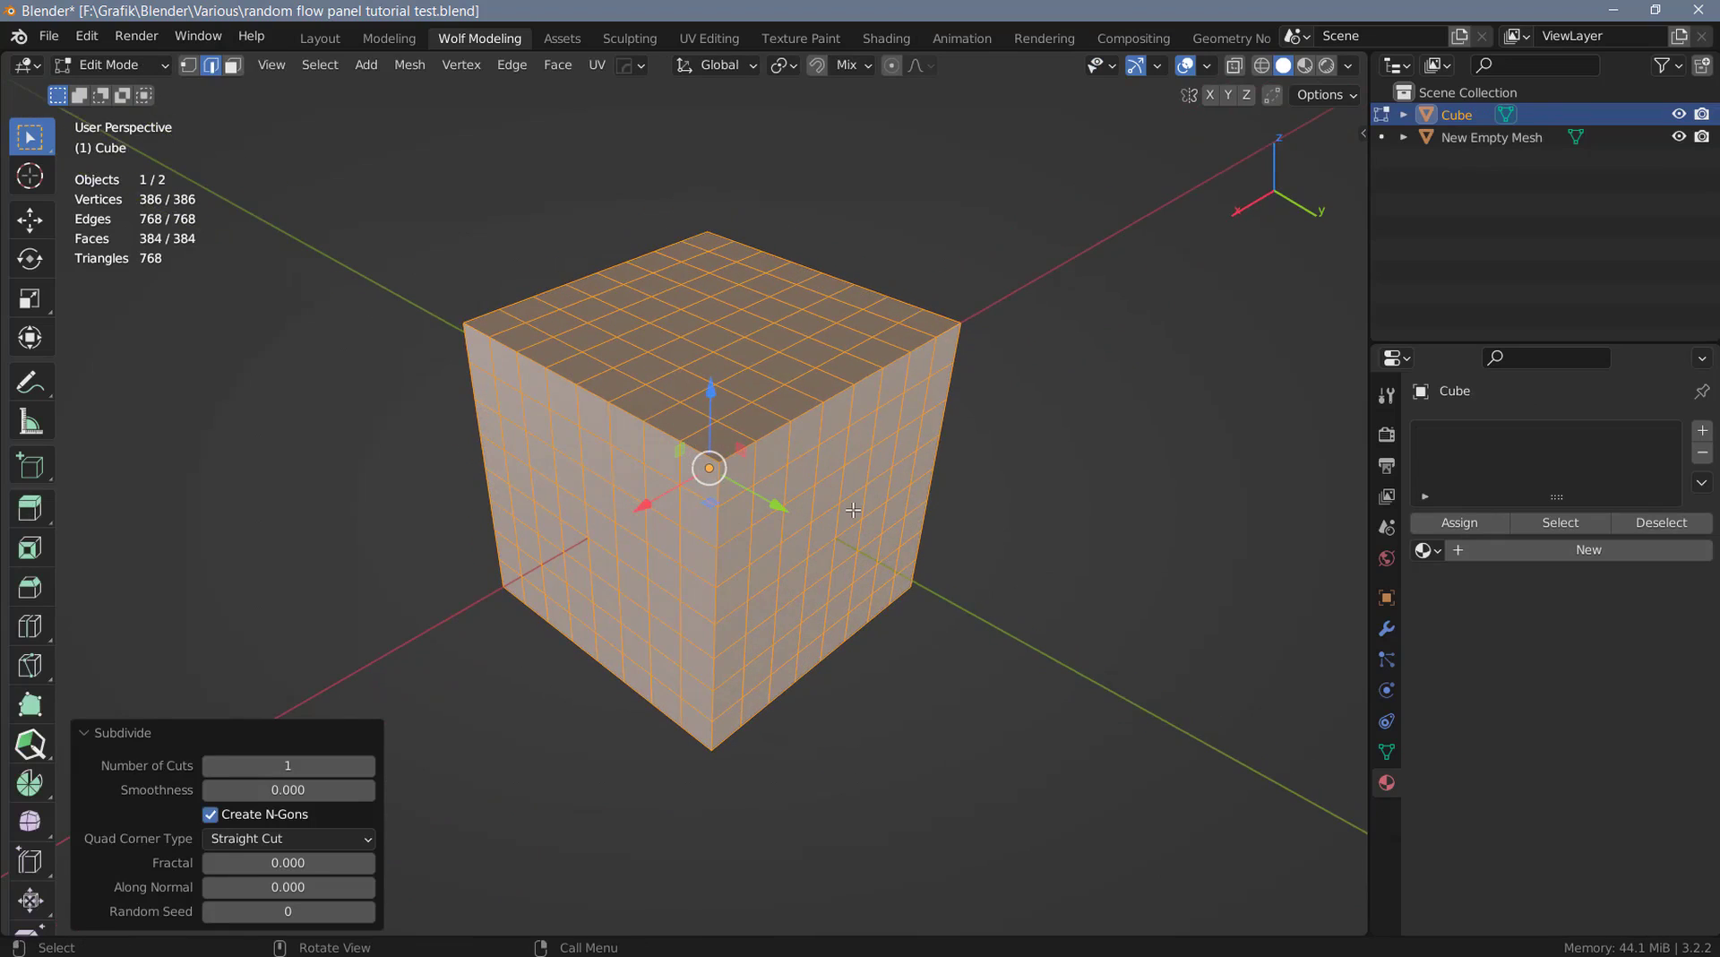
{"action": "key", "text": "ctrl"}
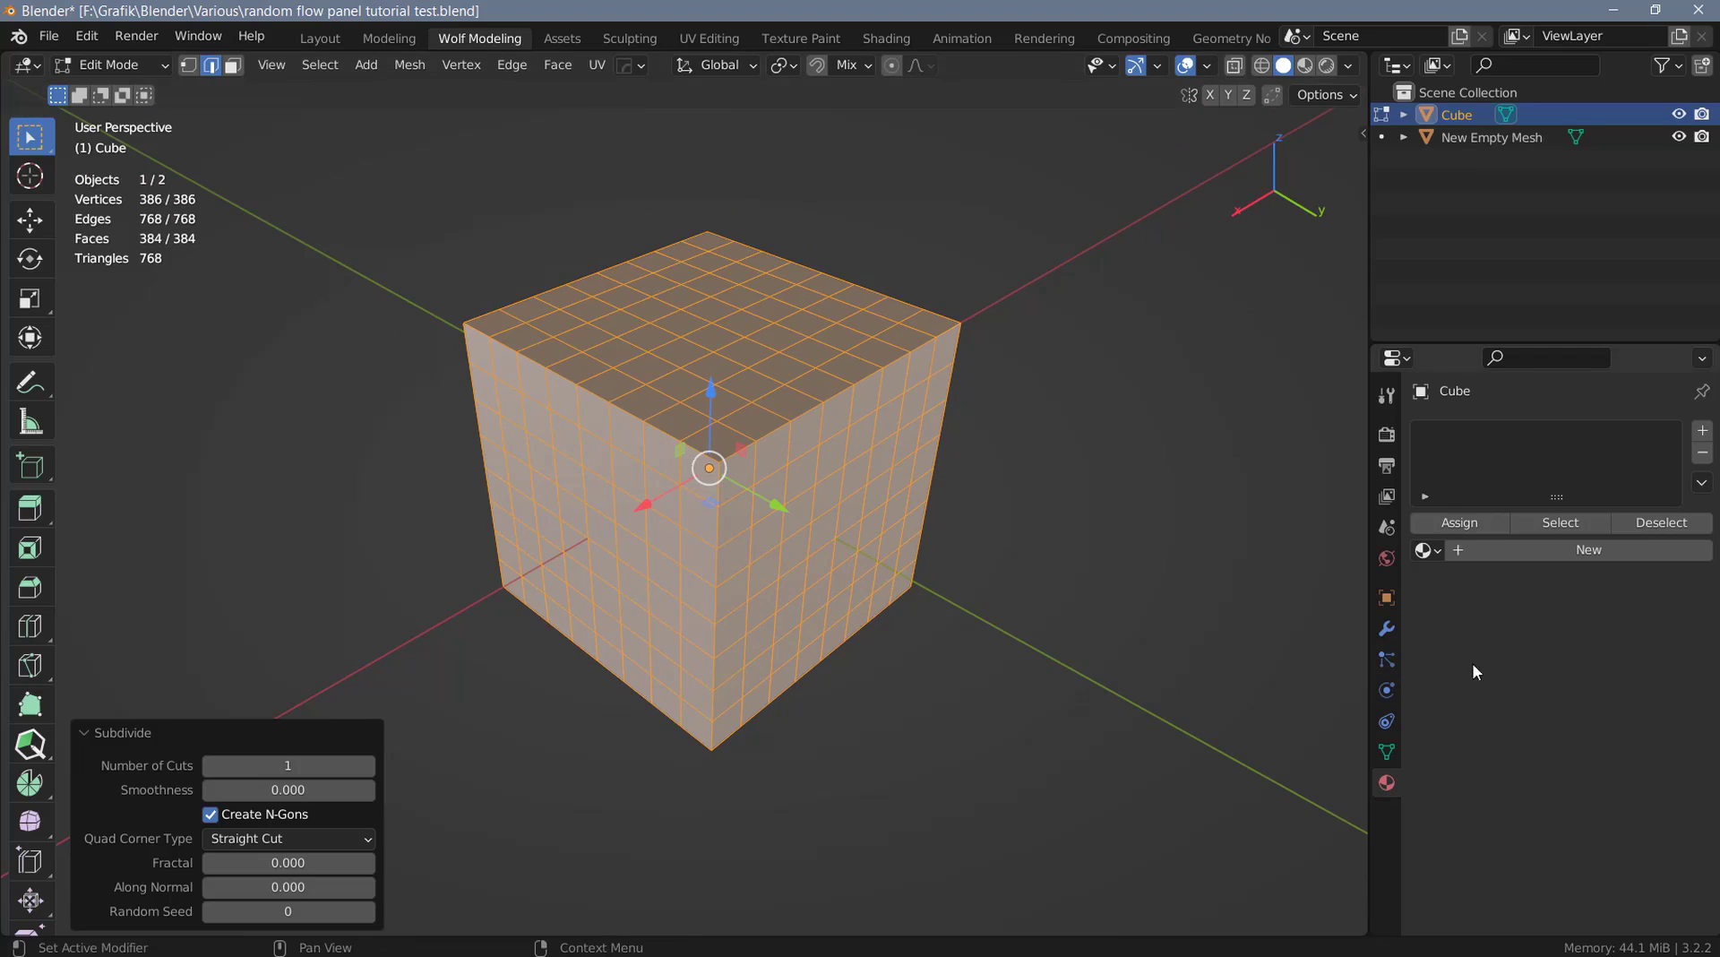
{"action": "left_click", "coordinate": [1386, 629]}
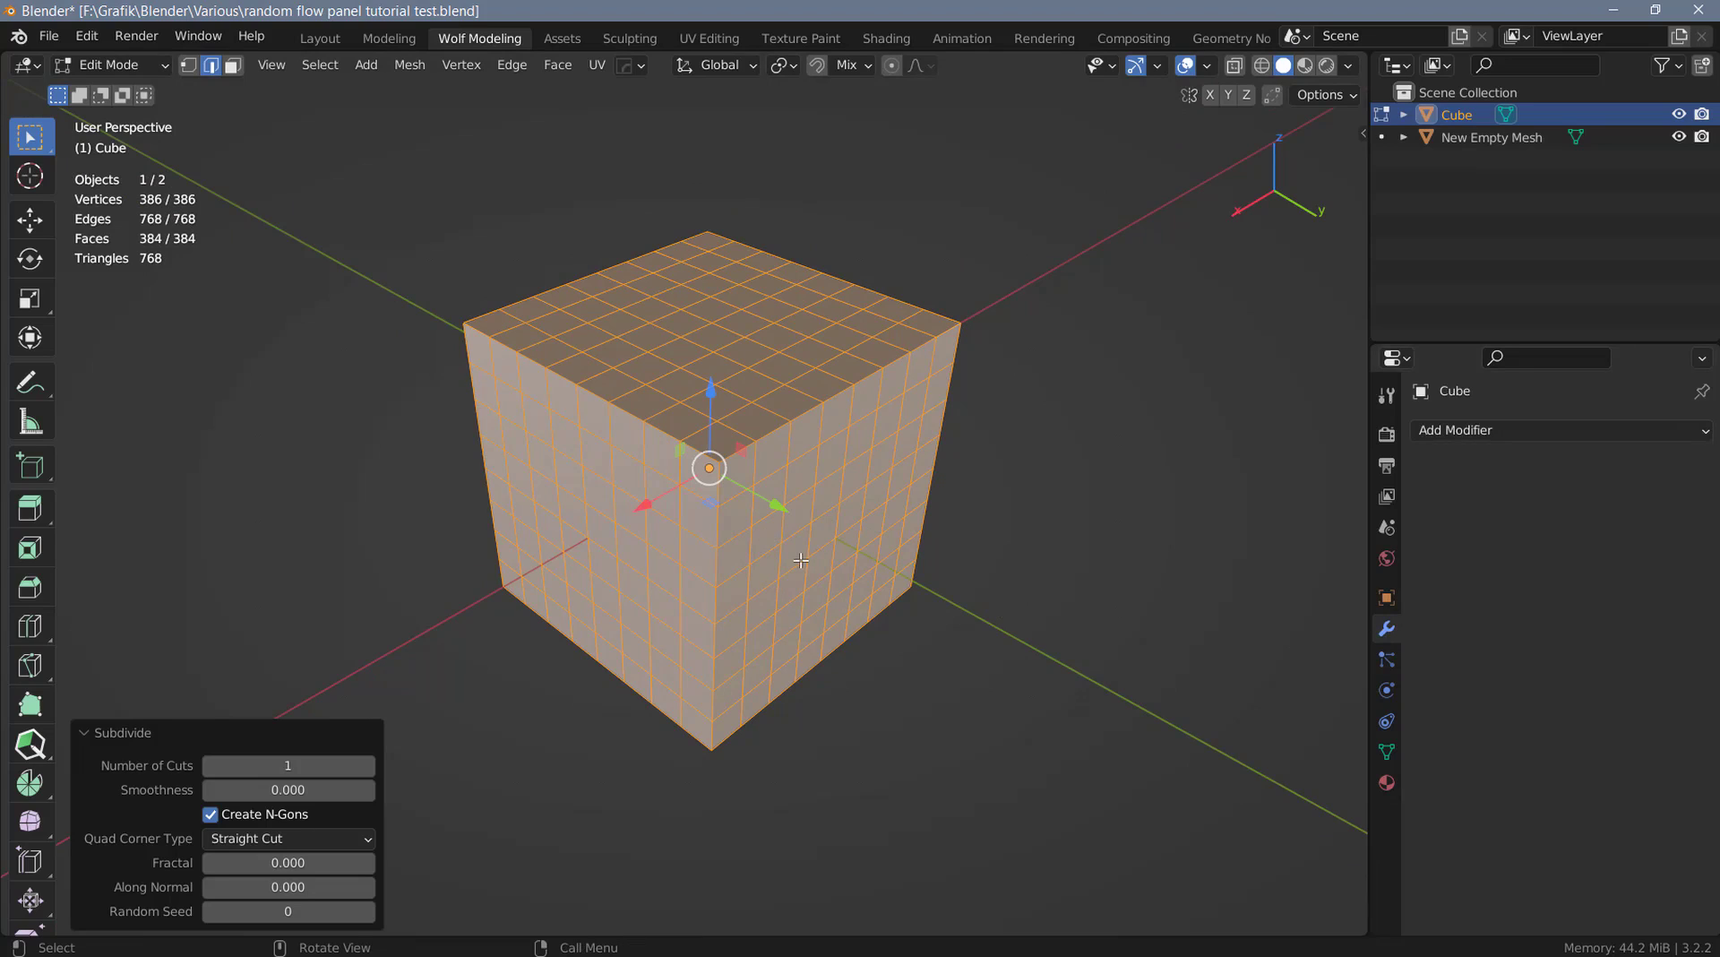
{"action": "key", "text": "Tab"}
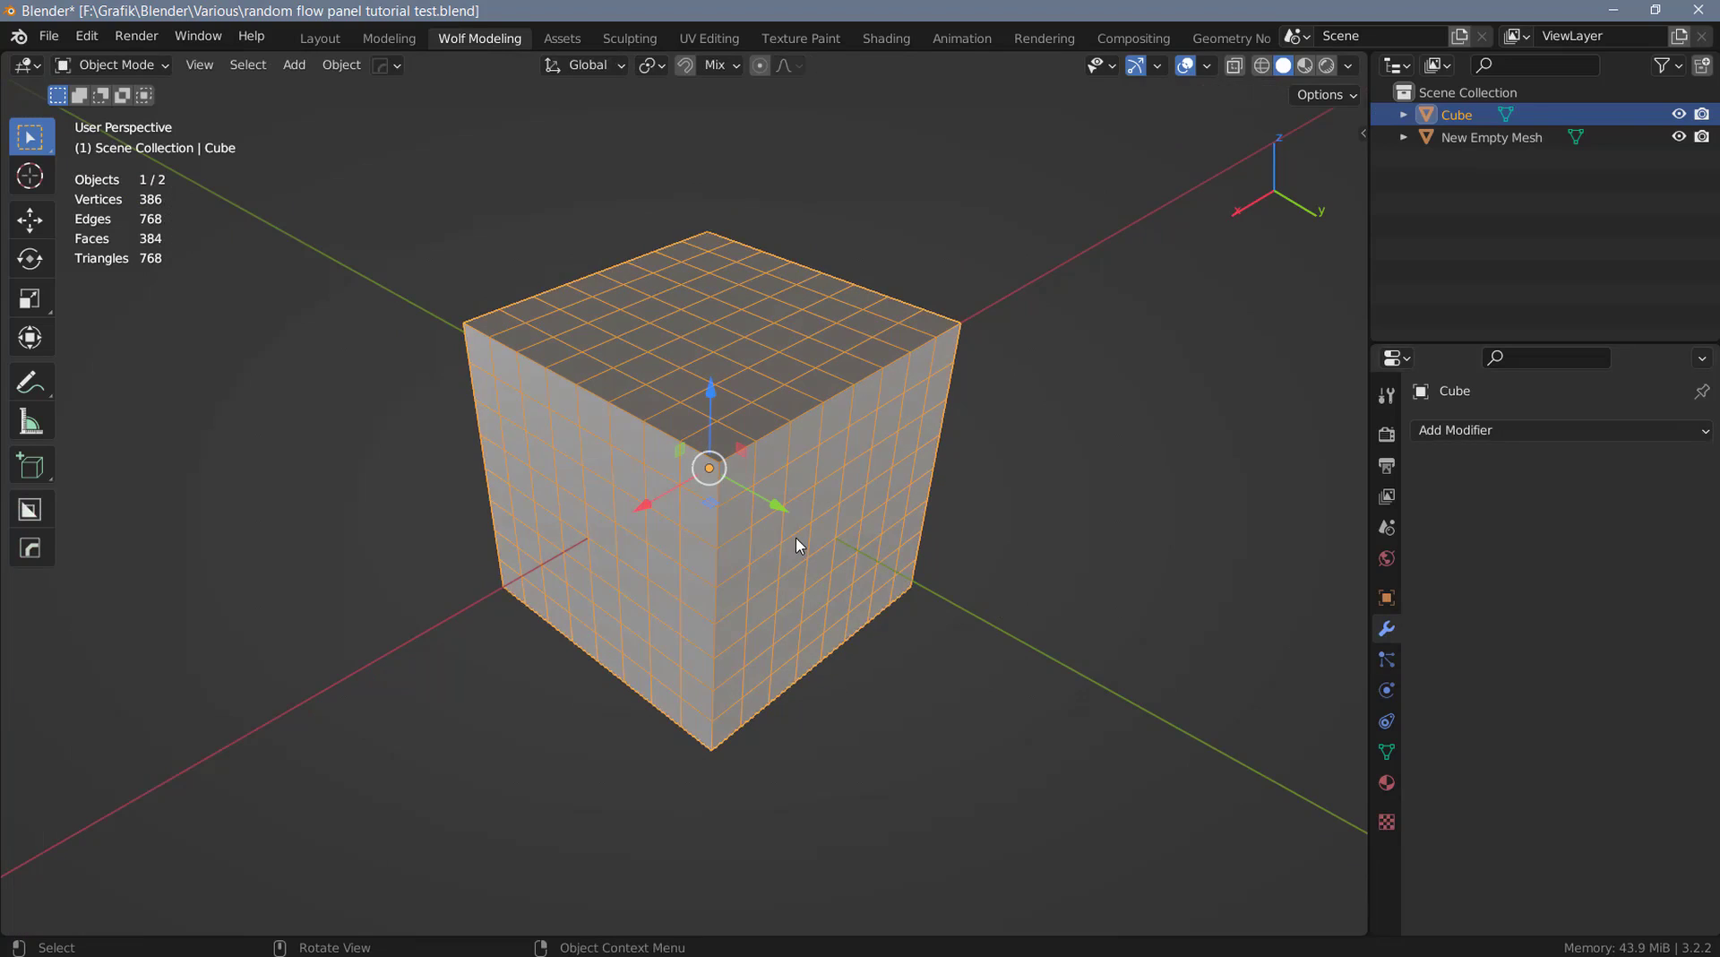
Start Random Flow's Auto Mirror on the cube and pick the corner area facing the view as the side to mirror.
{"action": "key", "text": "alt+x"}
{"action": "left_click_drag", "start_coordinate": [756, 159], "coordinate": [1006, 214]}
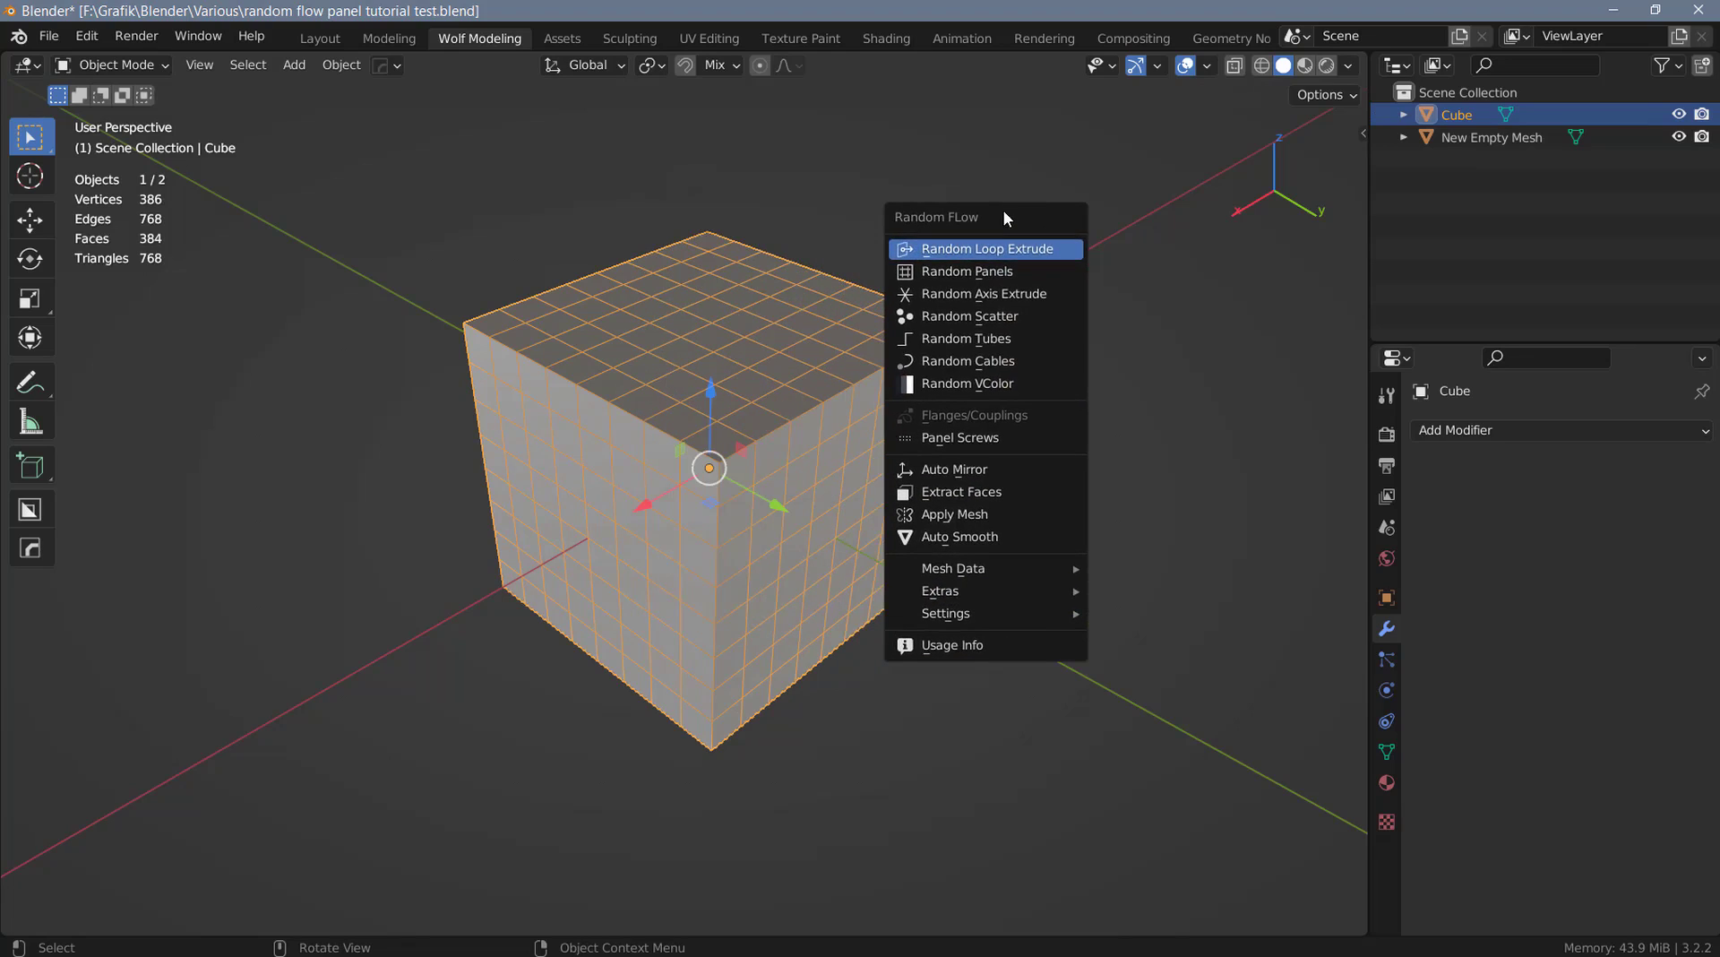
{"action": "left_click", "coordinate": [980, 475]}
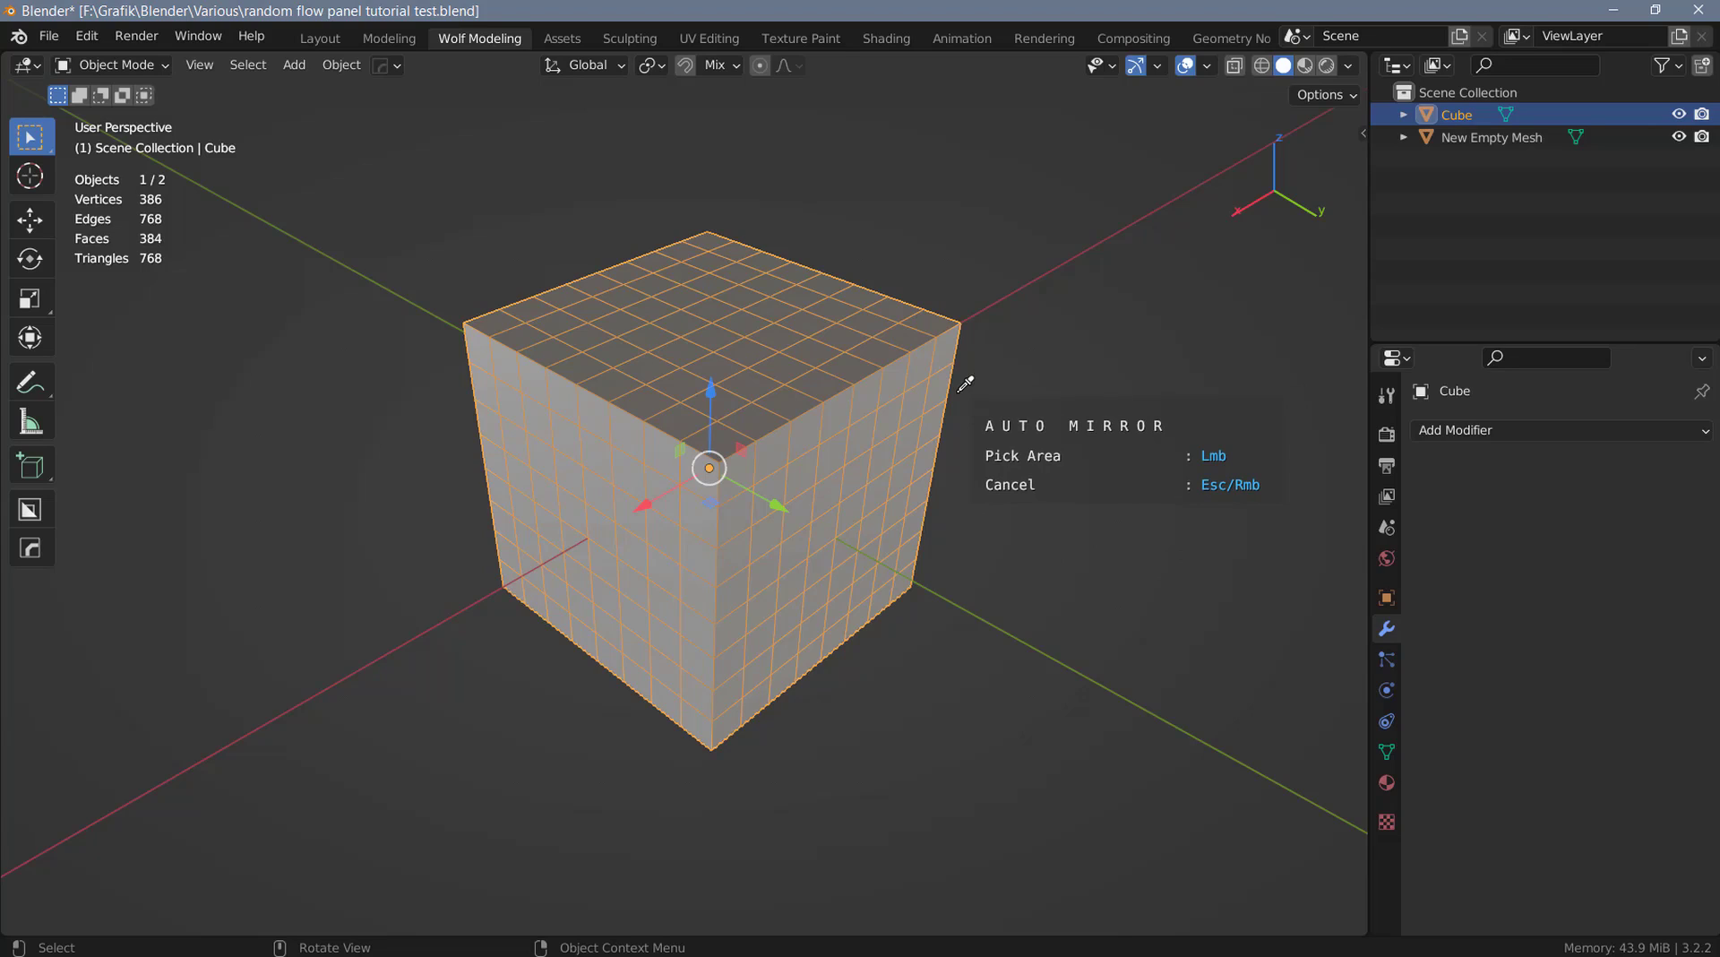
{"action": "left_click", "coordinate": [731, 427]}
{"action": "middle_click_drag", "start_coordinate": [760, 421], "coordinate": [927, 387]}
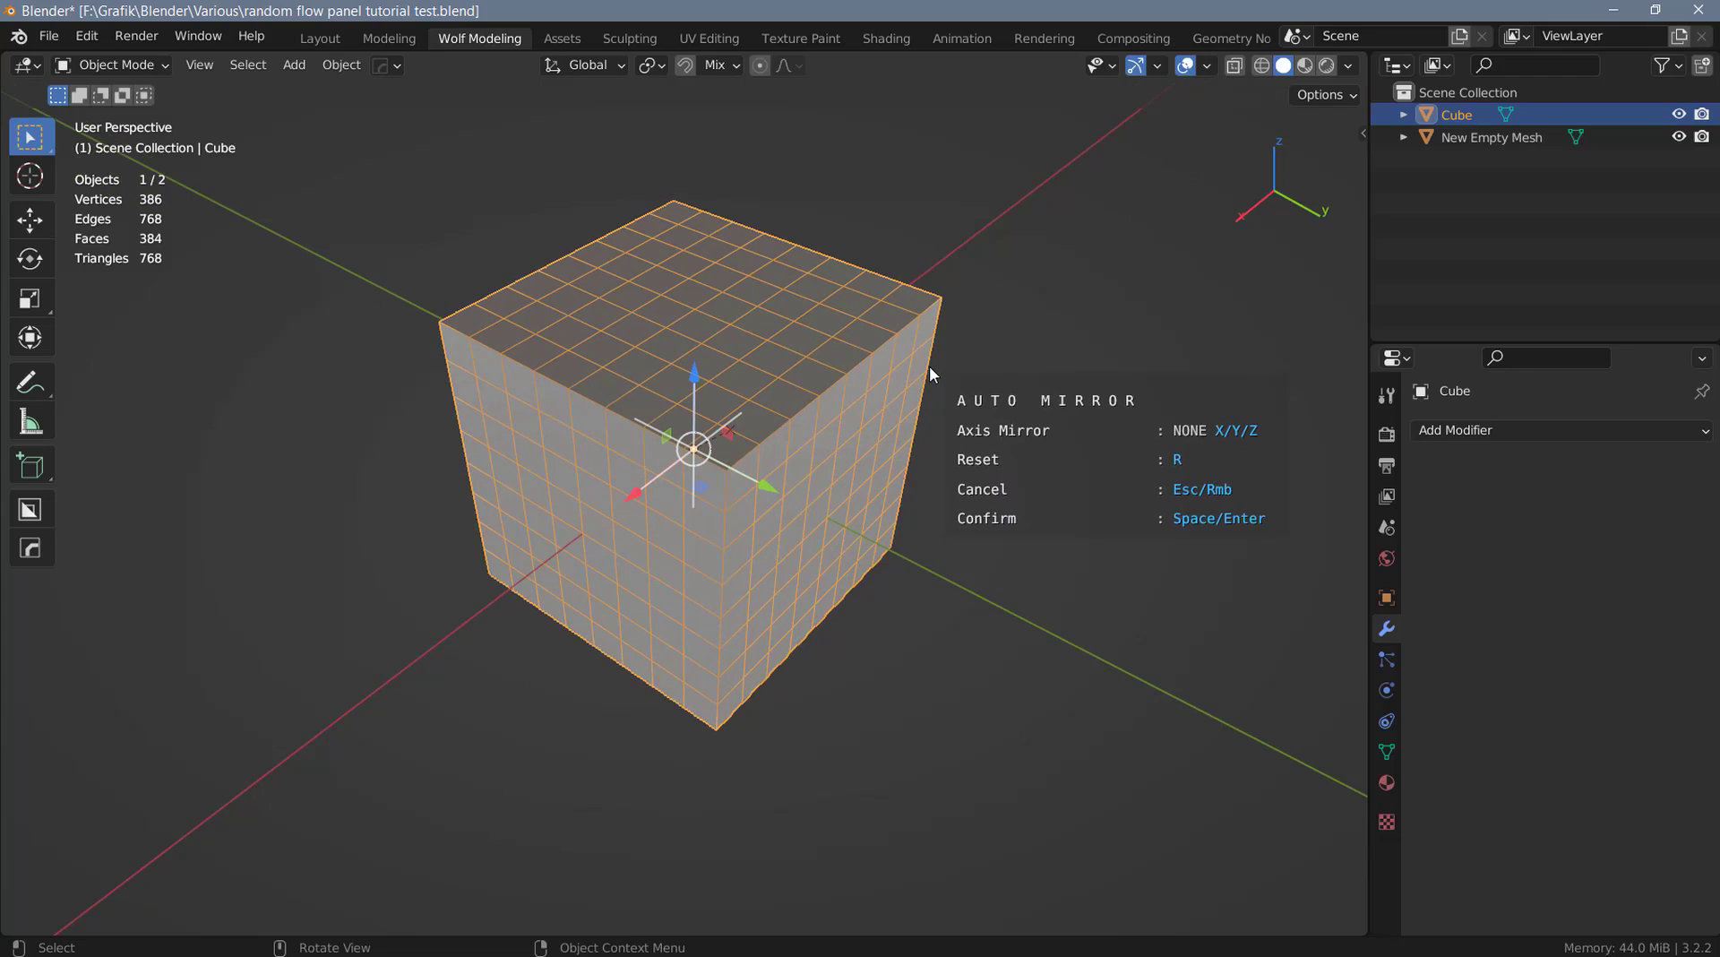
Try enabling the X, Y and Z axes in Auto Mirror and reset the axis choice.
{"action": "key", "text": "x"}
{"action": "key", "text": "y"}
{"action": "key", "text": "z"}
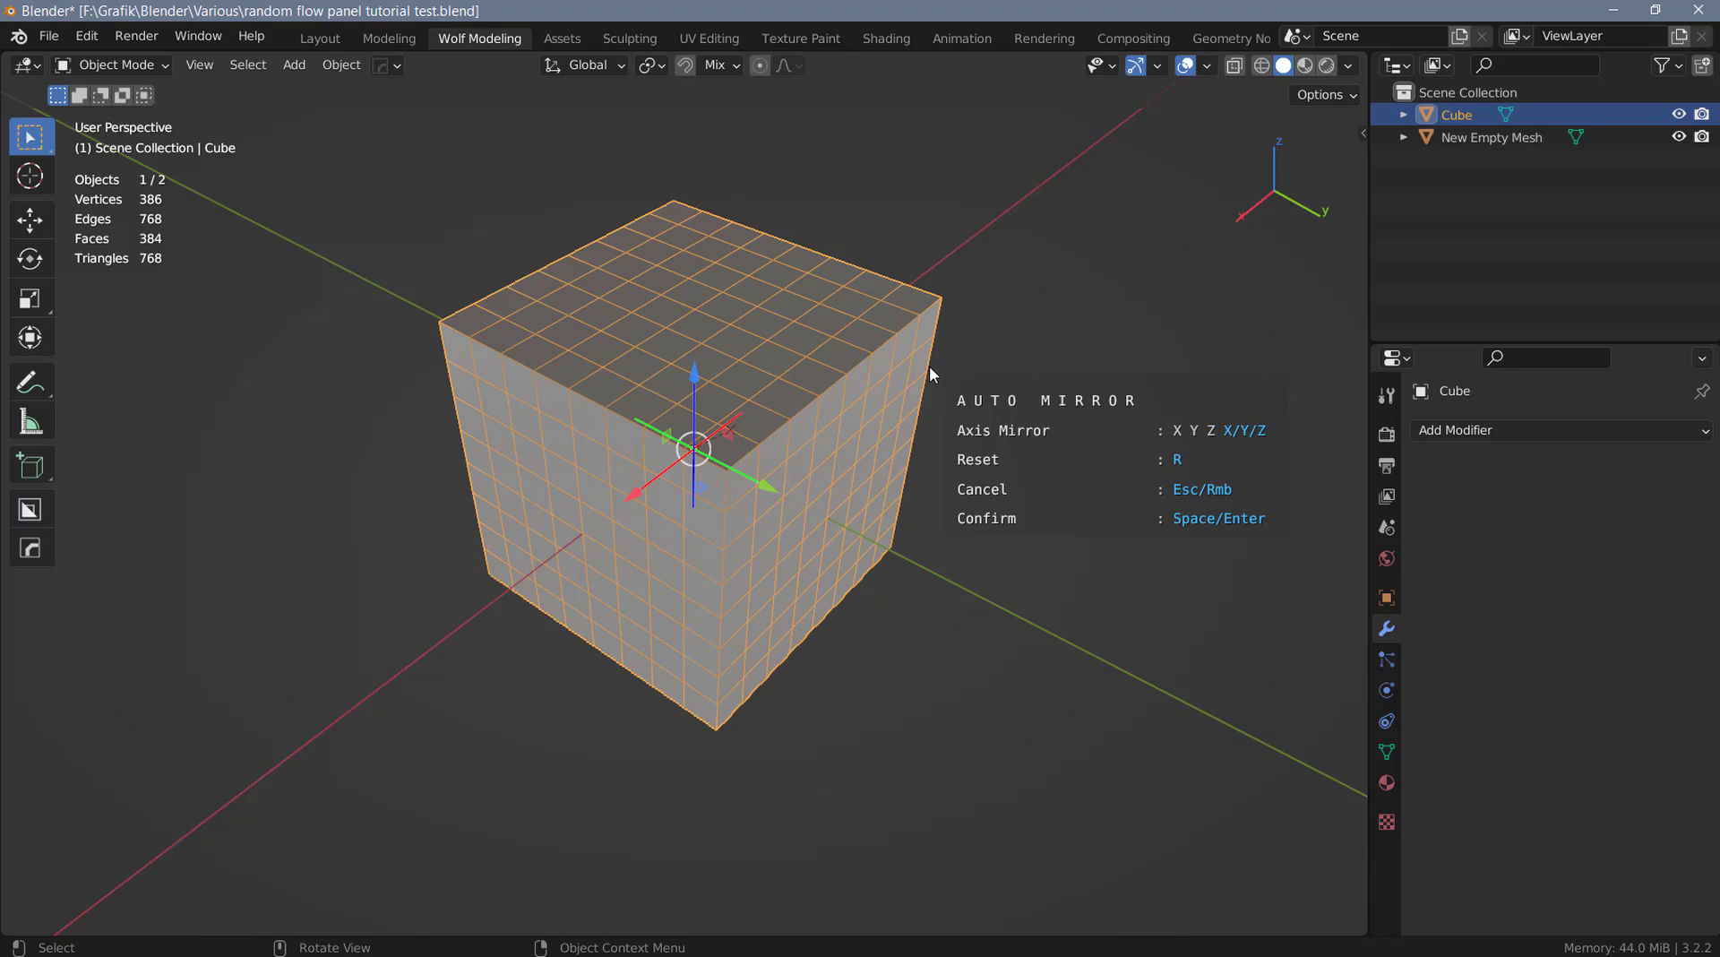
{"action": "key", "text": "r"}
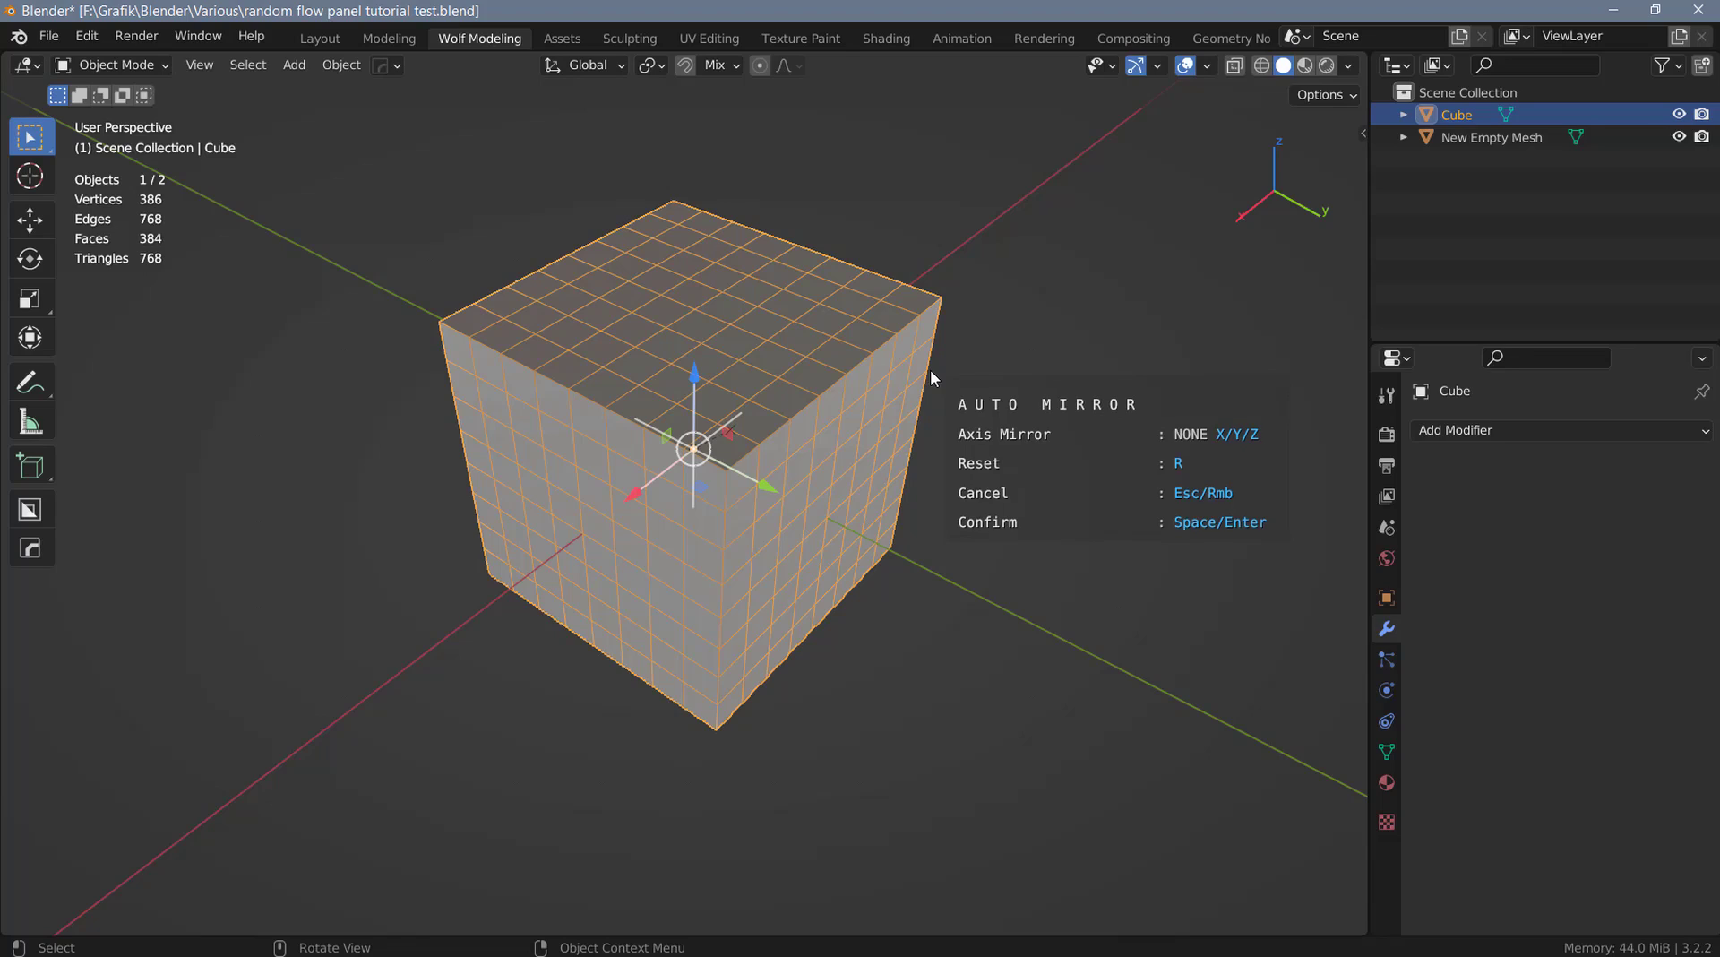
Mirror the cube across the X, Y and Z axes with Auto Mirror and check the base mesh in Edit Mode.
{"action": "key", "text": "x"}
{"action": "key", "text": "y"}
{"action": "key", "text": "z"}
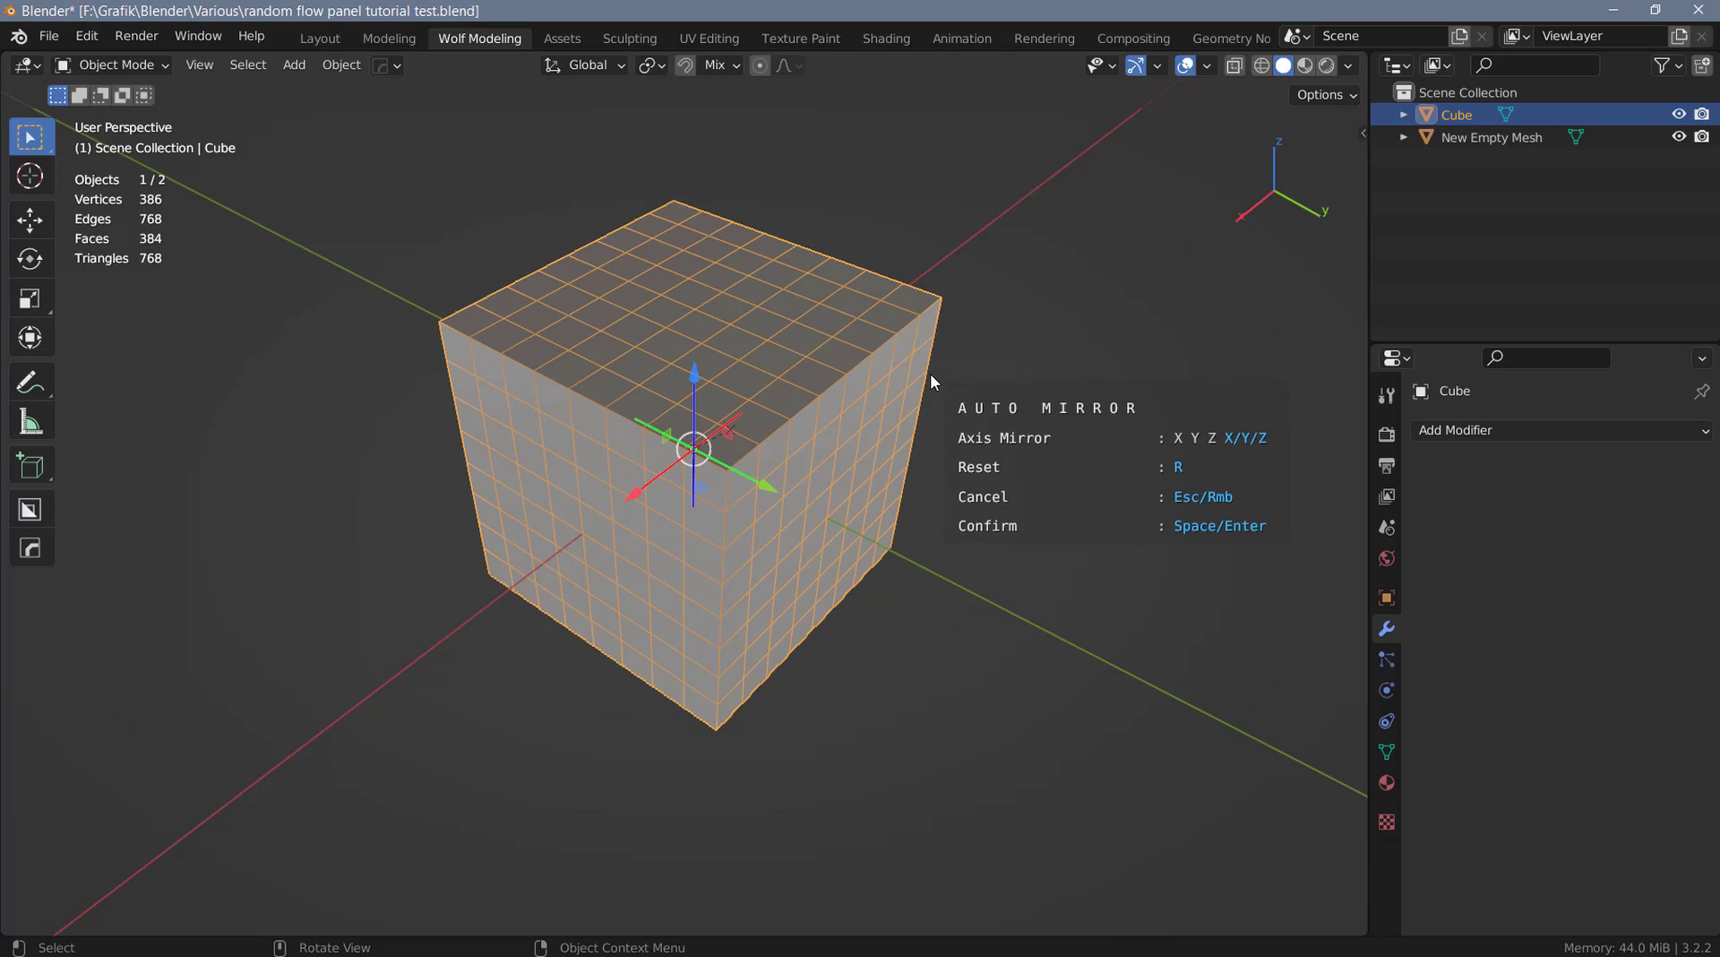
{"action": "key", "text": "Return"}
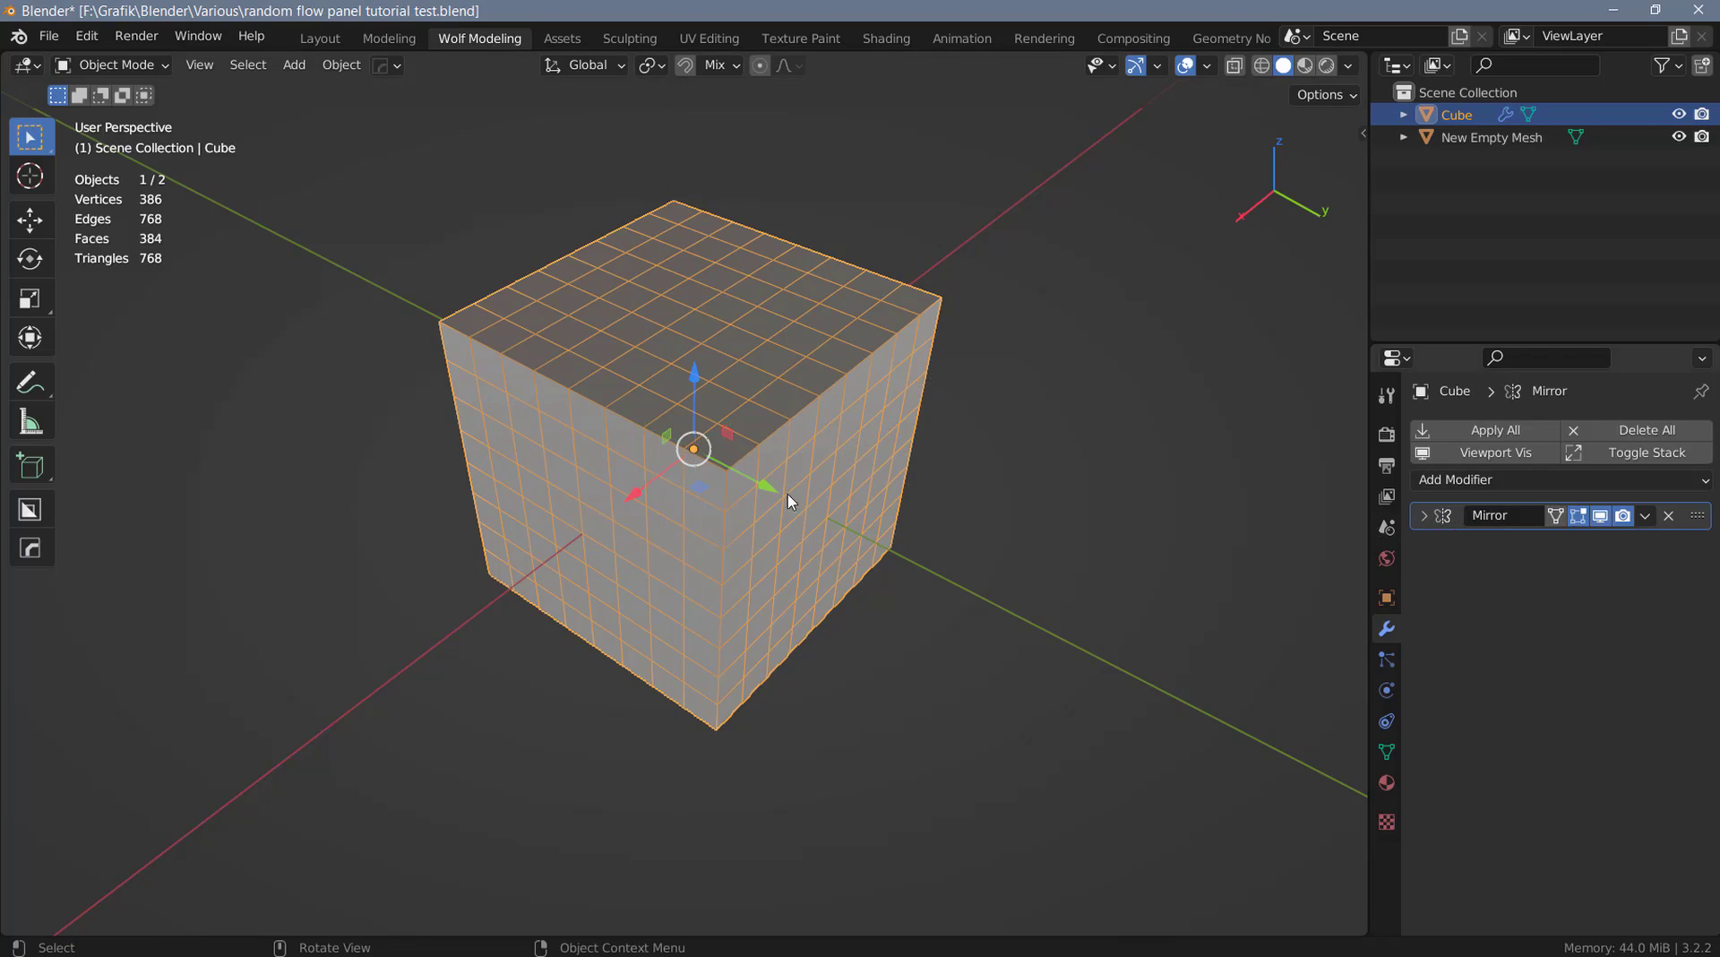
{"action": "key", "text": "Tab"}
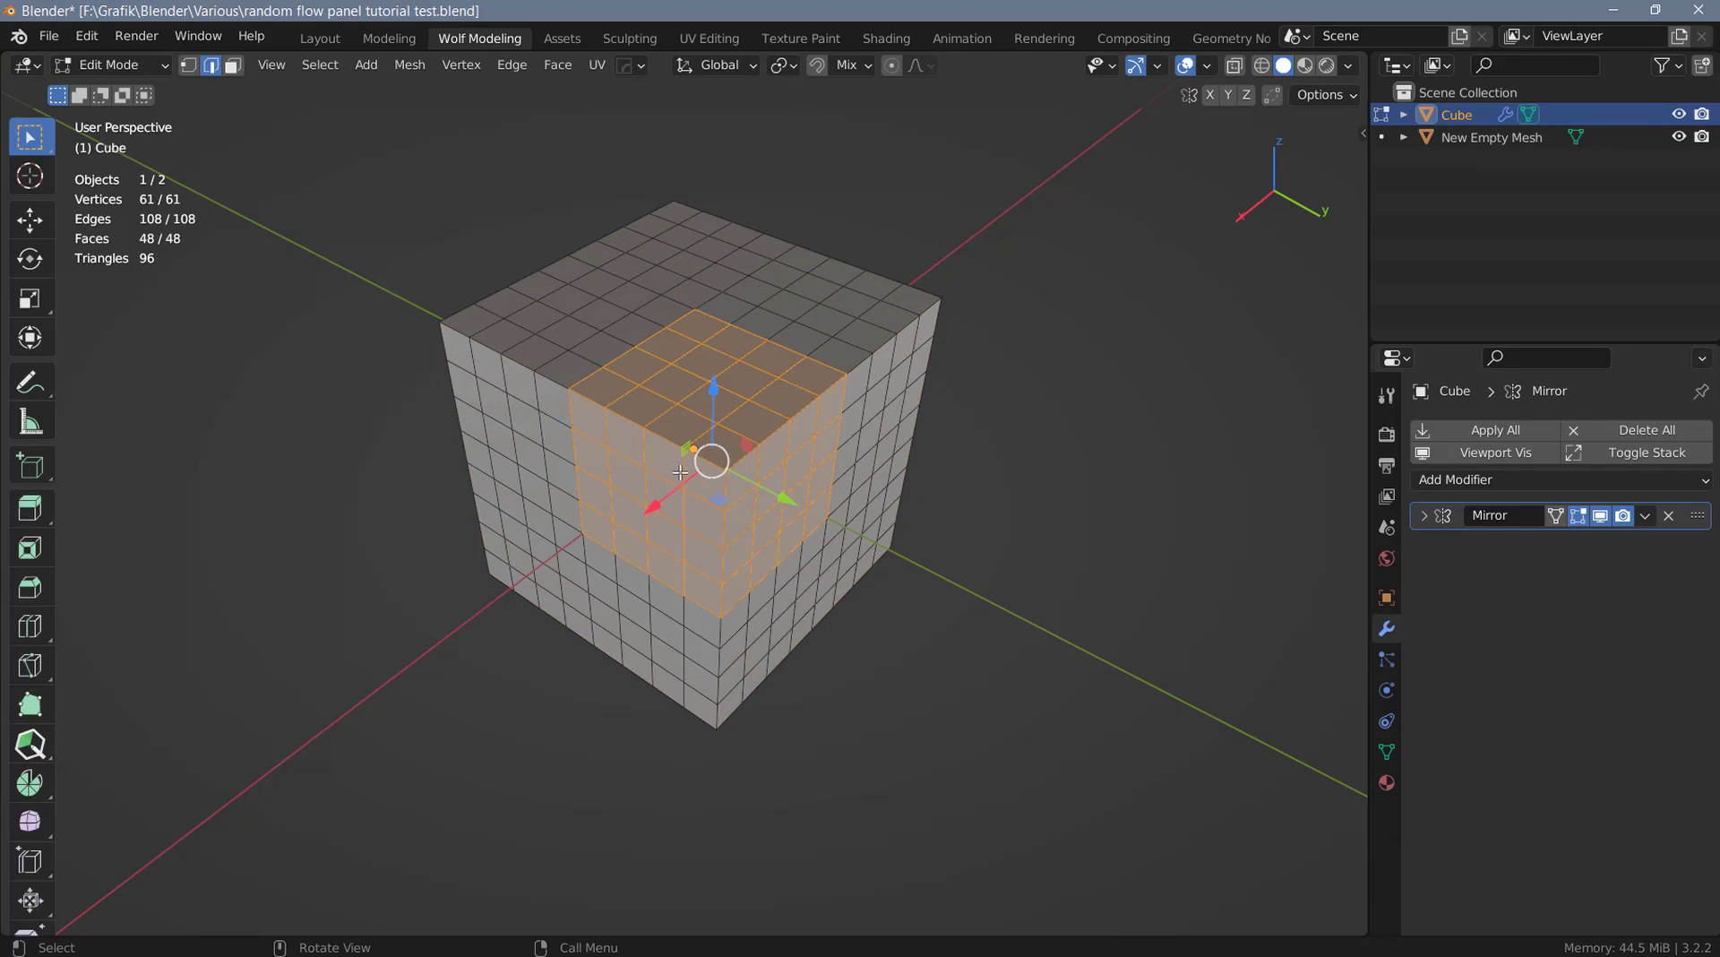
{"action": "key", "text": "Tab"}
Generate Random Panels on the mirrored cube and hide the viewport overlays.
{"action": "key", "text": "shift+alt+f"}
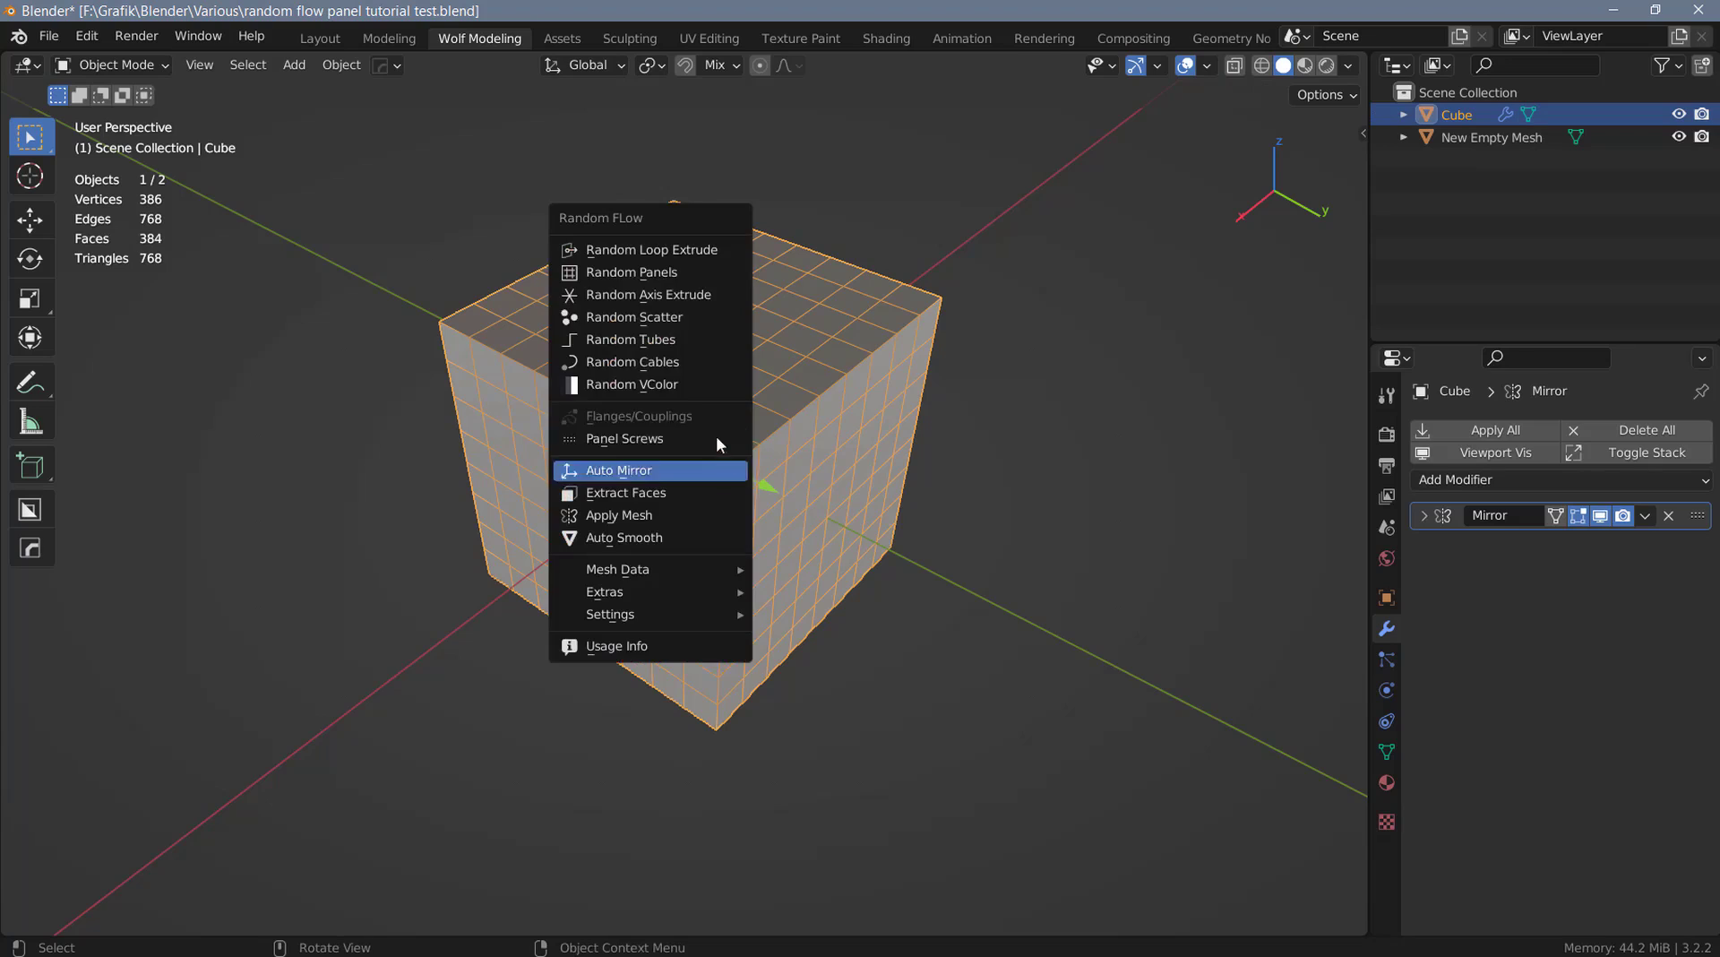
{"action": "left_click", "coordinate": [674, 272]}
{"action": "left_click_drag", "start_coordinate": [856, 281], "coordinate": [1075, 251]}
{"action": "left_click", "coordinate": [1192, 296]}
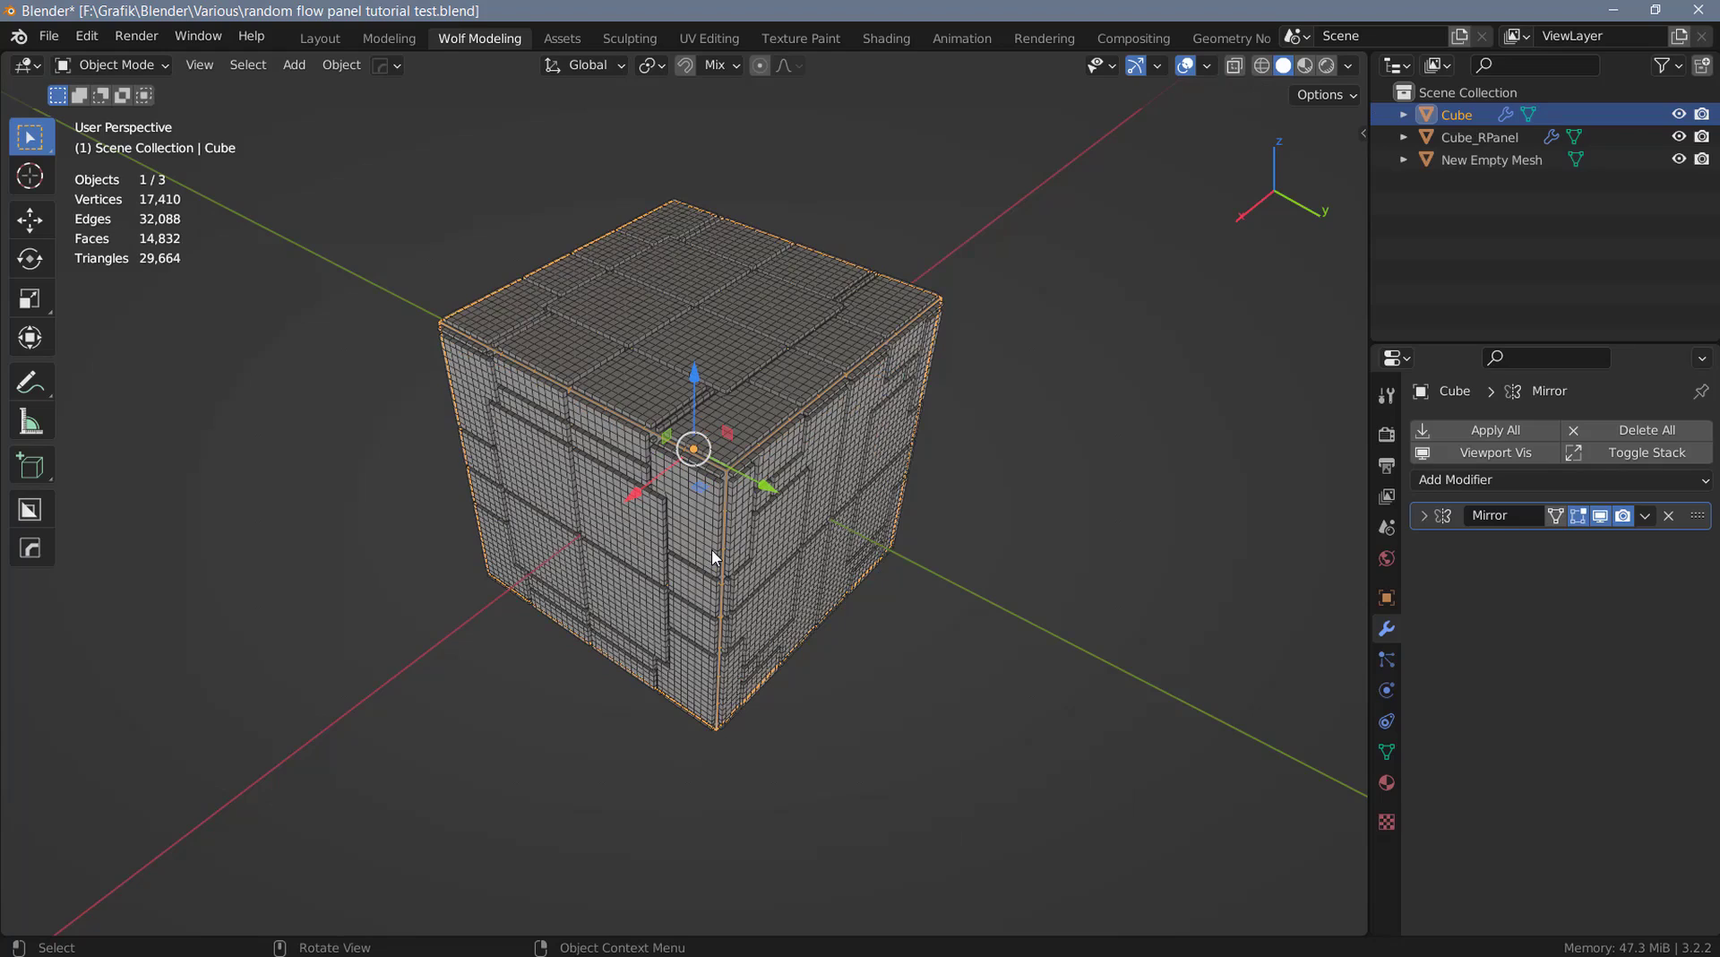
{"action": "key", "text": "shift+alt+o"}
{"action": "left_click", "coordinate": [695, 545]}
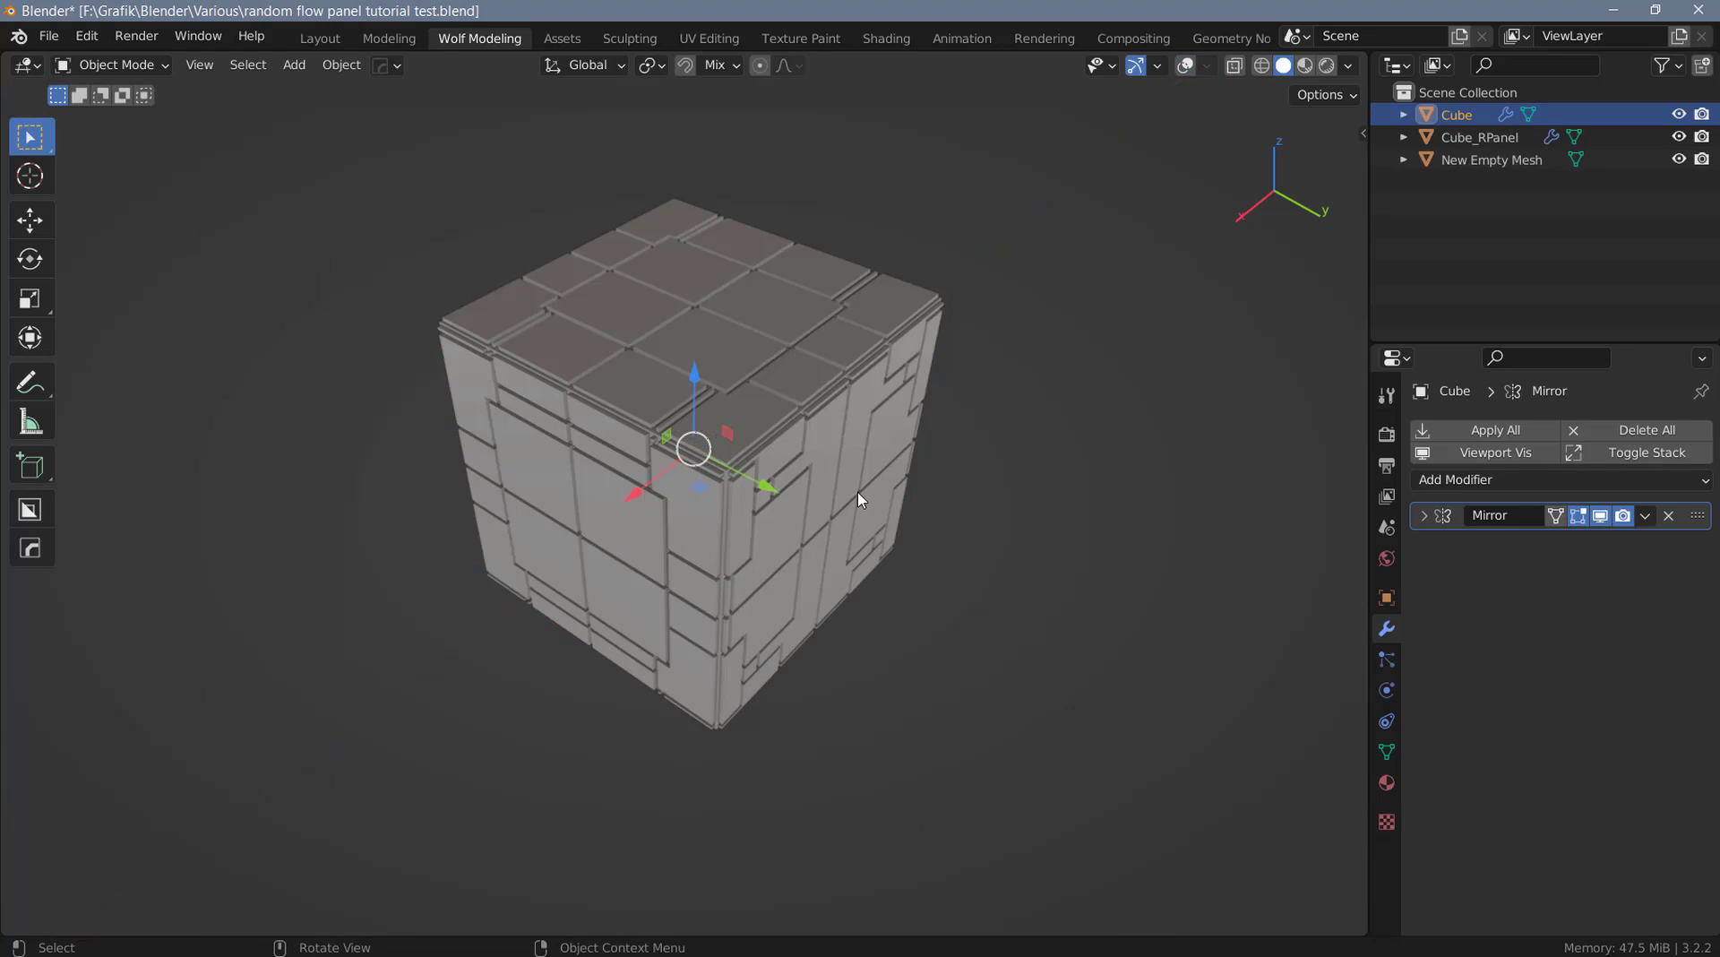
Set the Panel Size of the cube's Random Panels to 16%.
{"action": "key", "text": "F9"}
{"action": "left_click_drag", "start_coordinate": [1129, 405], "coordinate": [1164, 404]}
{"action": "middle_click_drag", "start_coordinate": [864, 492], "coordinate": [818, 475]}
Step the Panel Seed of the cube's Random Panels up to 8 to try other layouts.
{"action": "key", "text": "F9"}
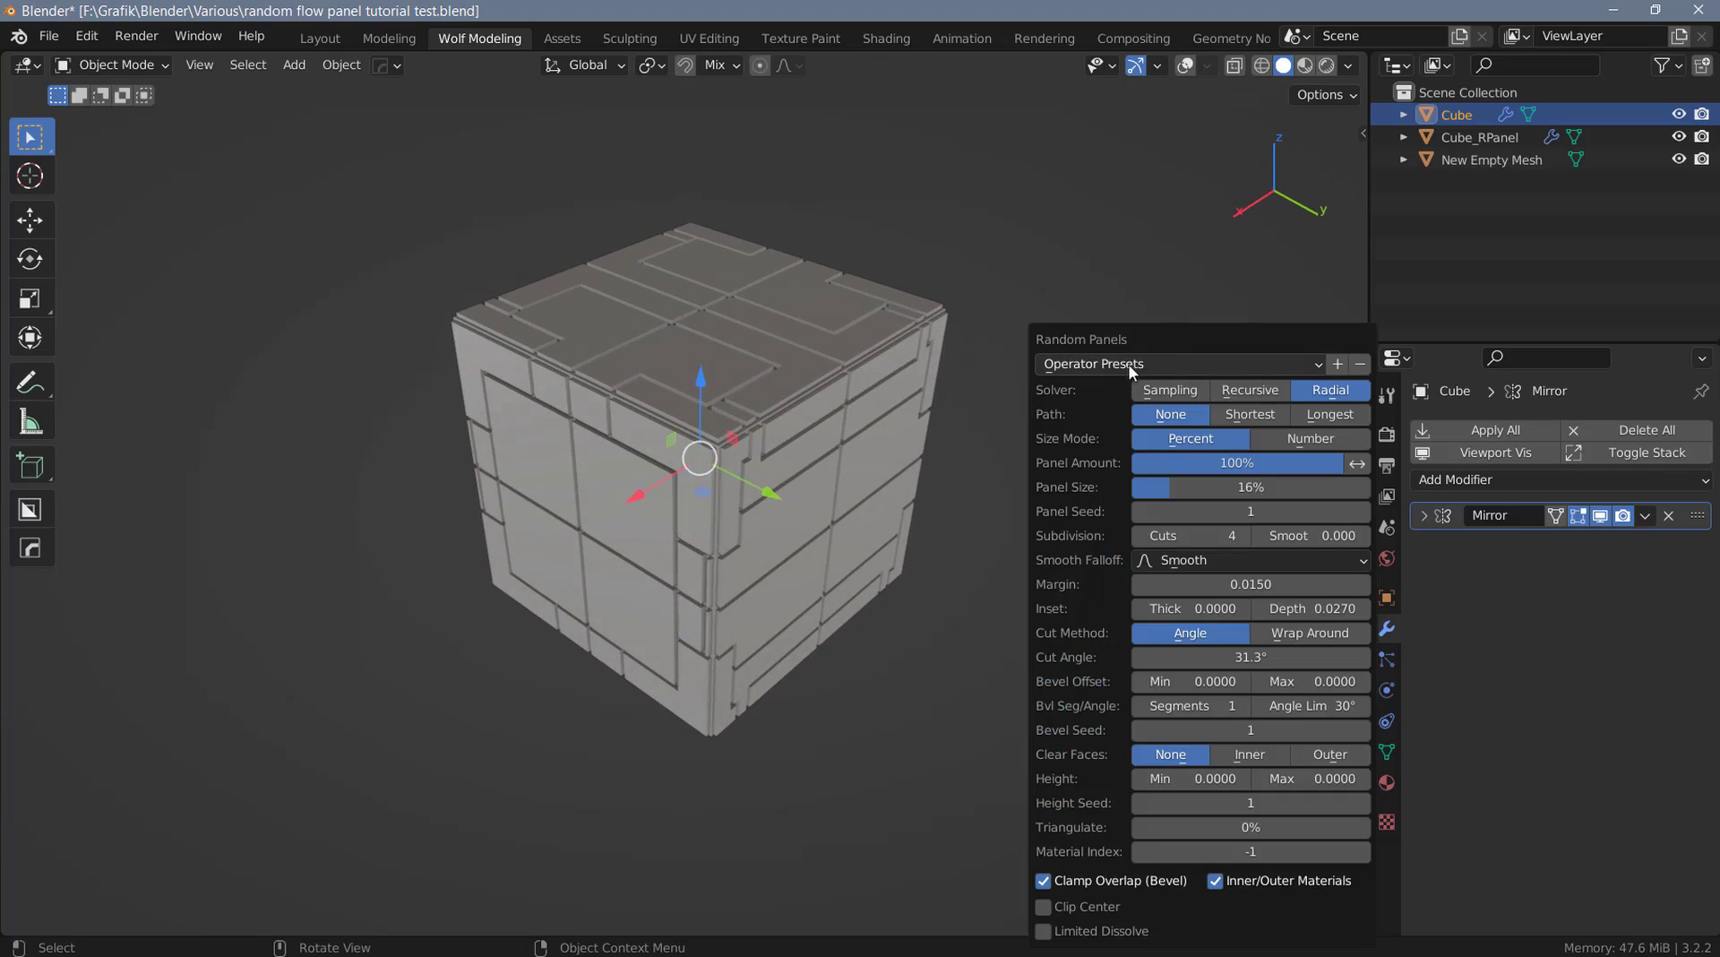
{"action": "left_click", "coordinate": [1344, 465]}
{"action": "left_click", "coordinate": [1345, 465]}
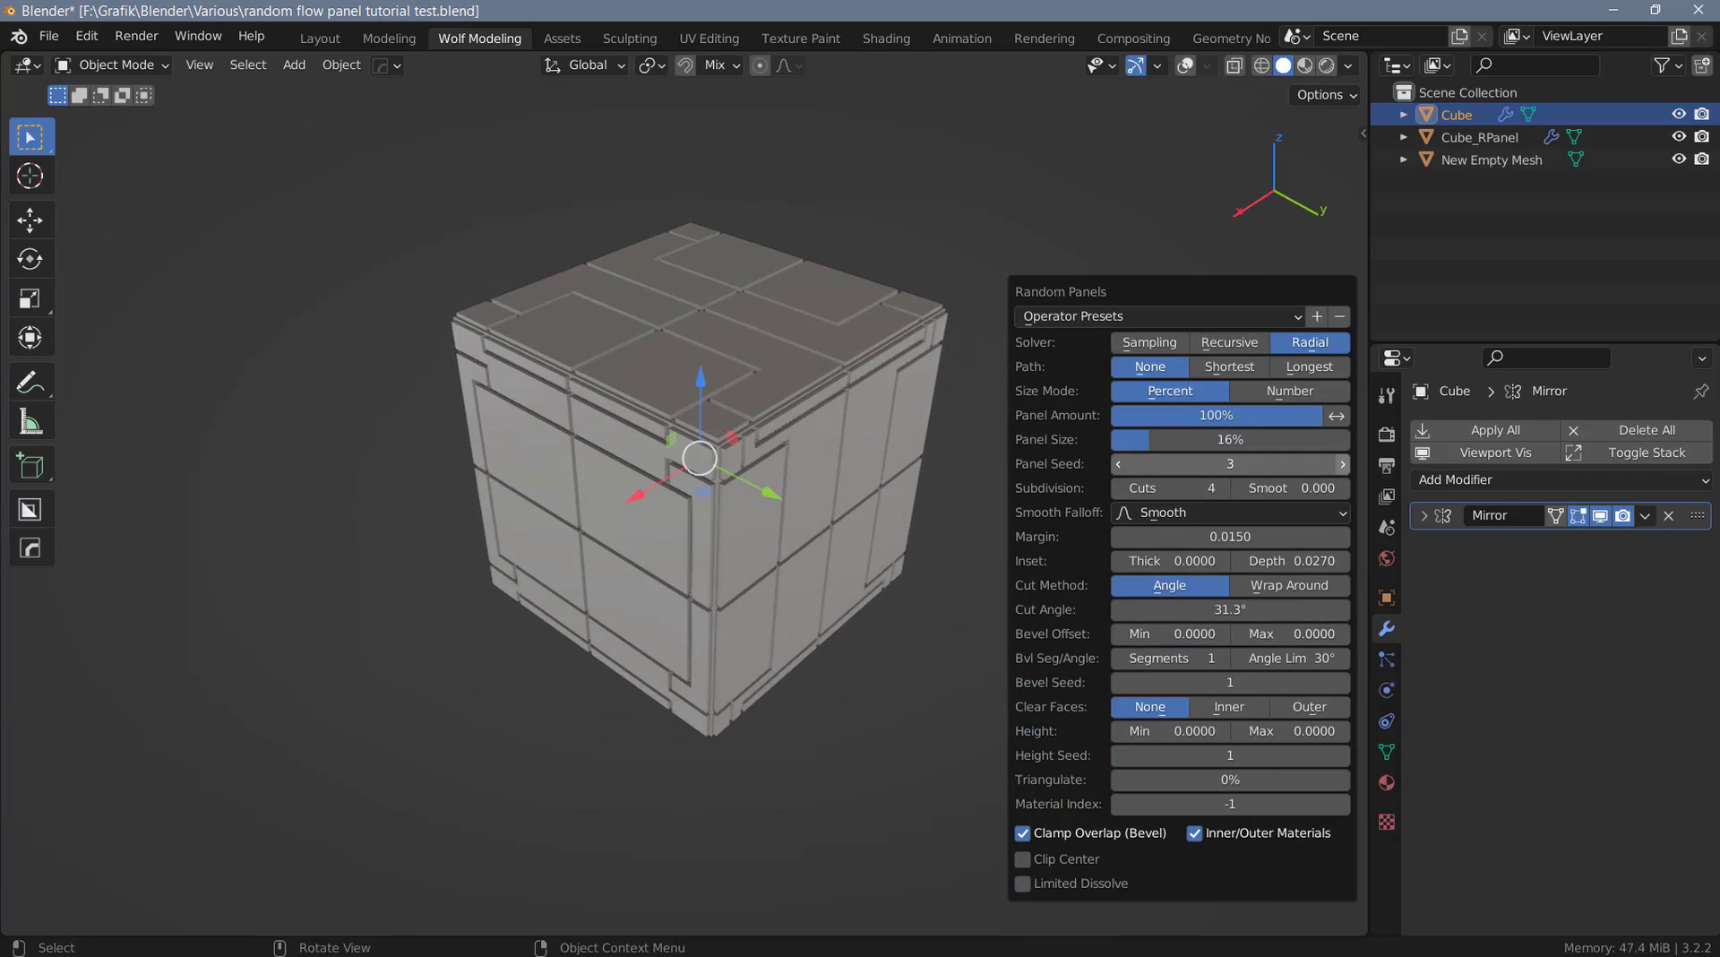
{"action": "left_click", "coordinate": [1345, 465]}
{"action": "left_click", "coordinate": [1344, 465]}
{"action": "left_click", "coordinate": [1343, 465]}
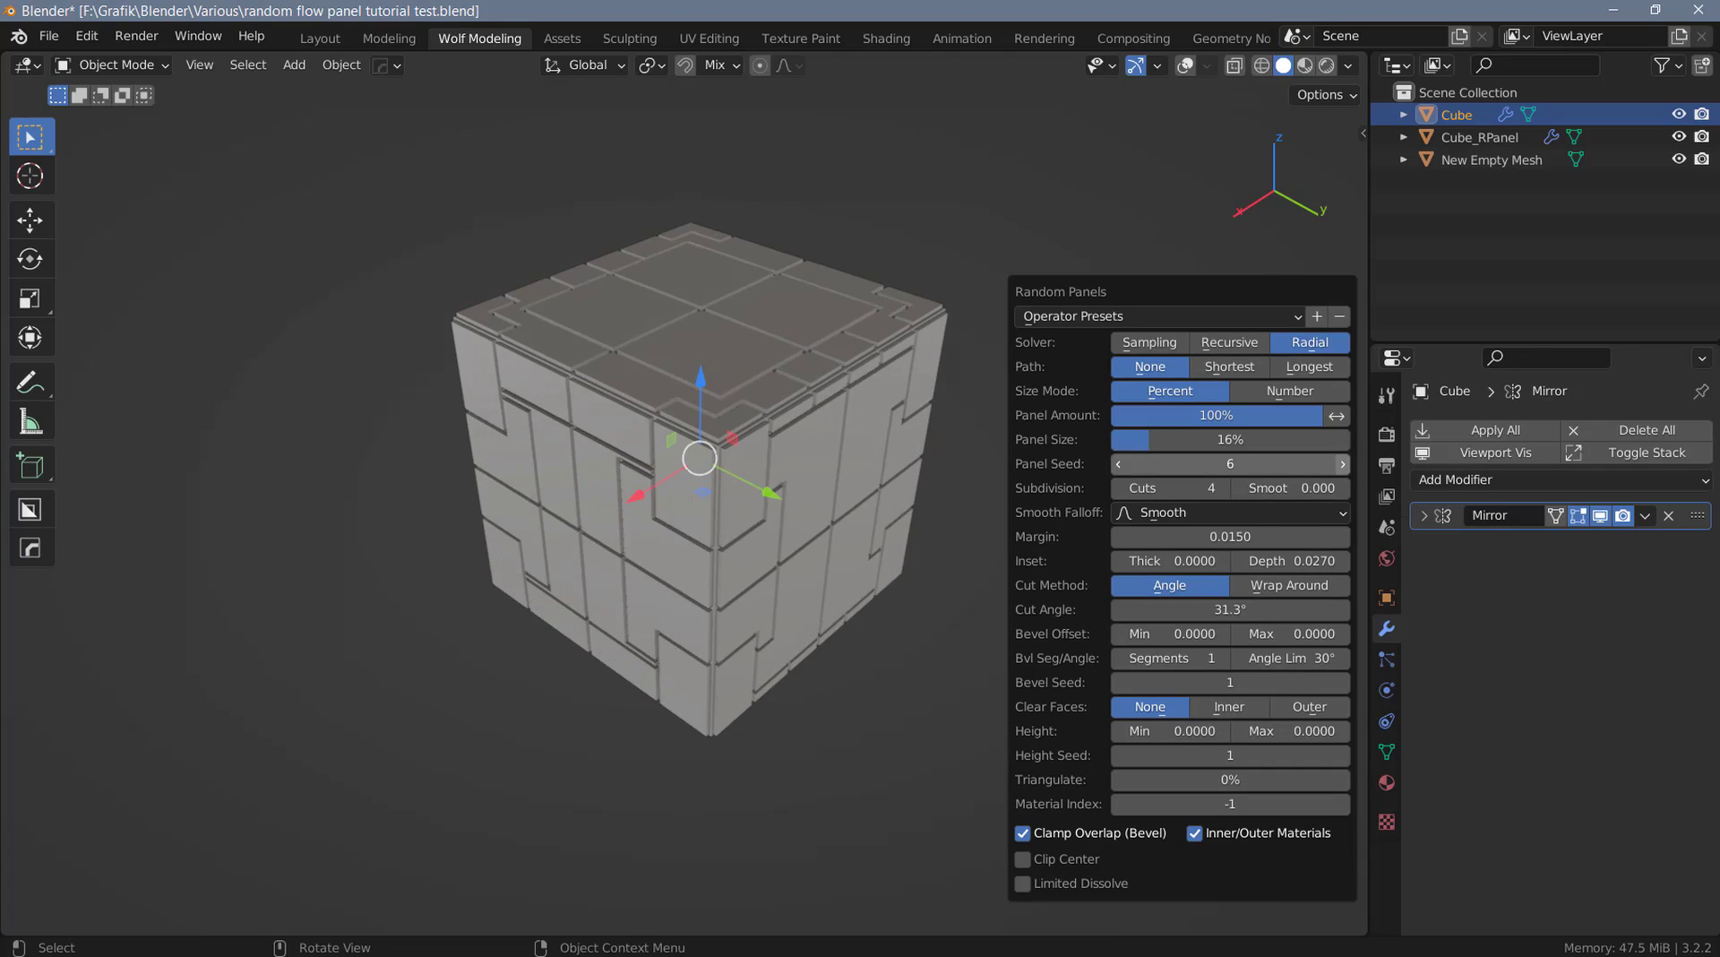
{"action": "left_click", "coordinate": [1344, 463]}
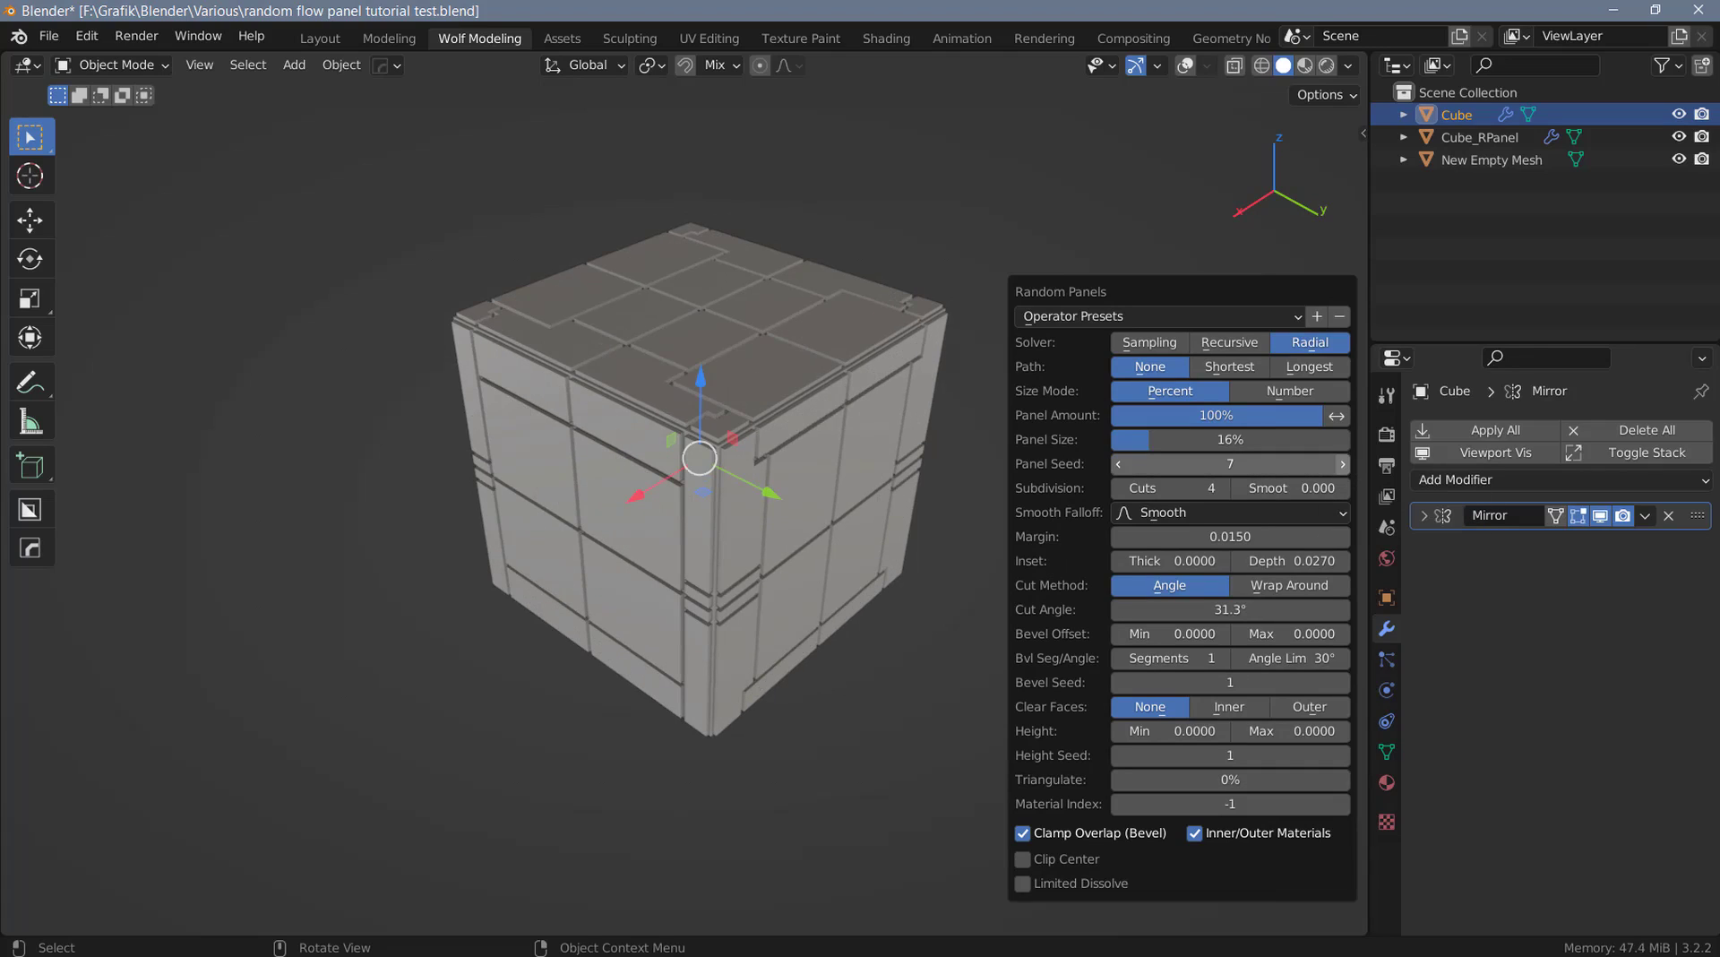
{"action": "left_click", "coordinate": [1344, 464]}
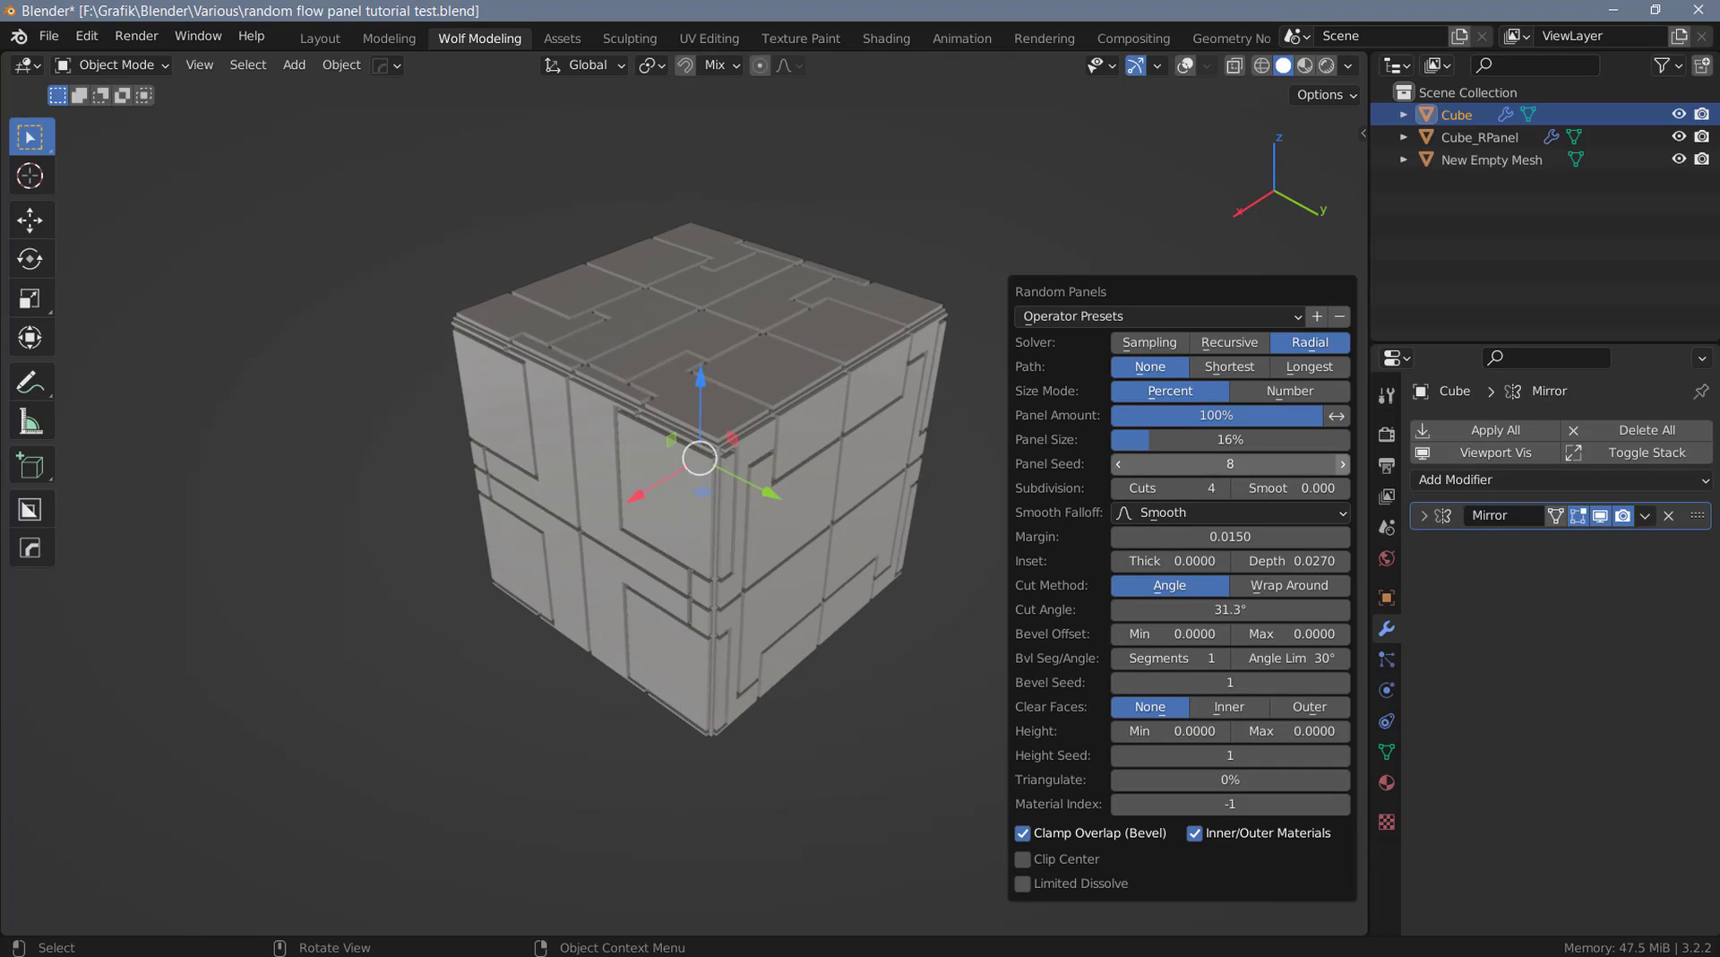